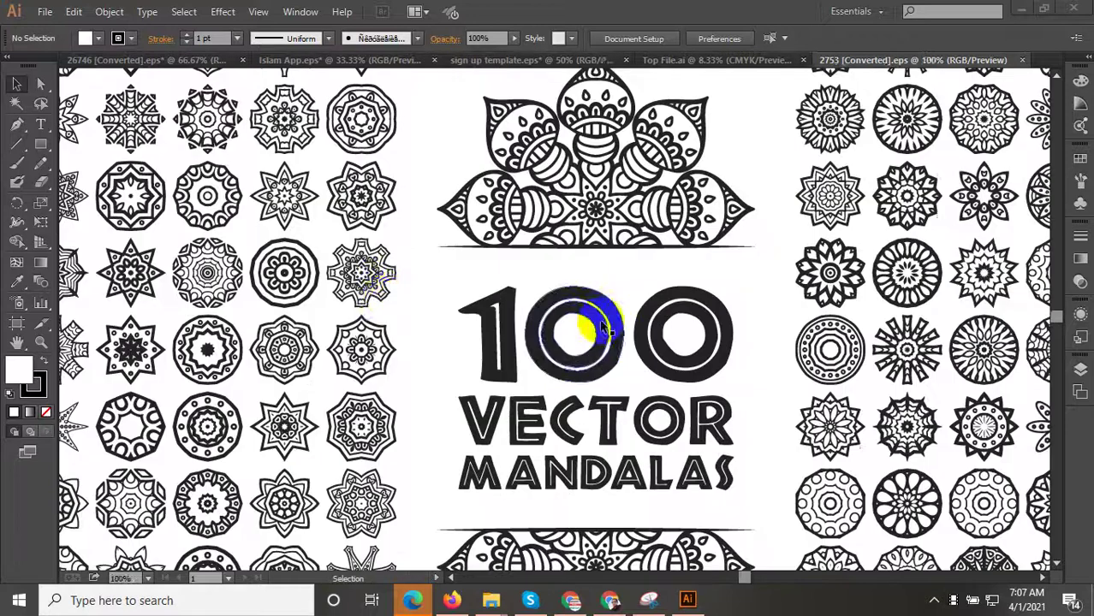
Isolate the nested mandala groups in the 2753 file and select the top-left eight-pointed star mandala
scroll(378, 300, down, 2)
scroll(379, 312, up, 1)
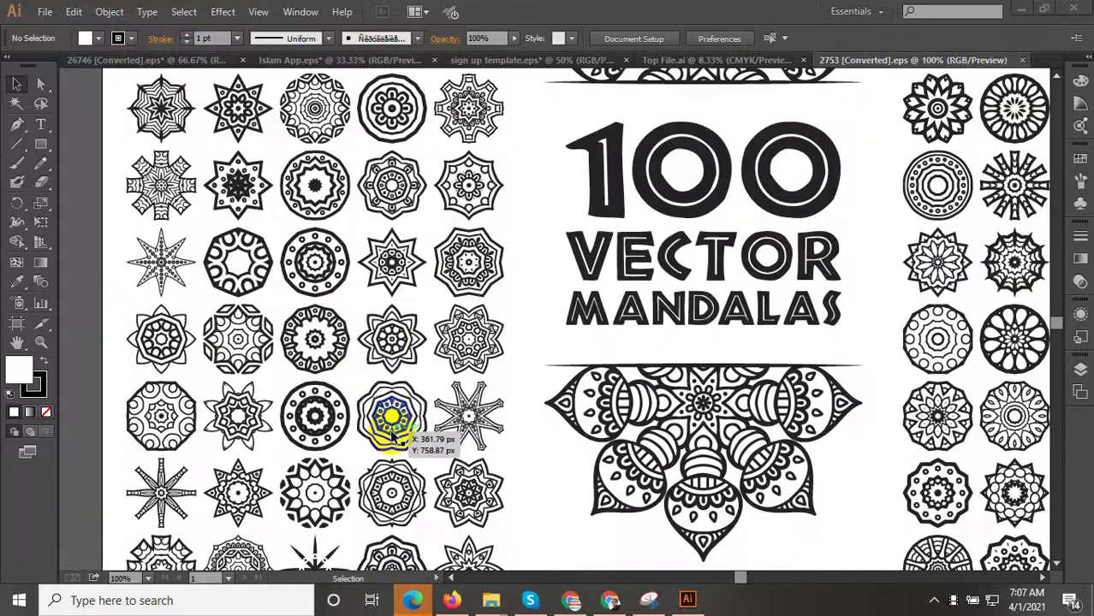
scroll(282, 413, down, 1)
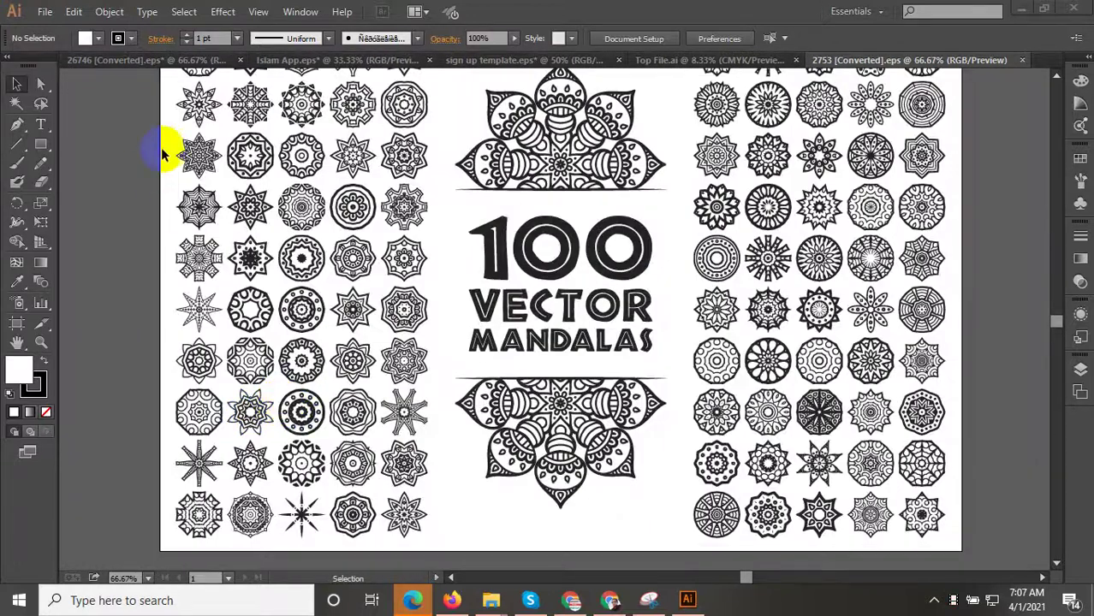
scroll(167, 148, up, 4)
double_click(324, 193)
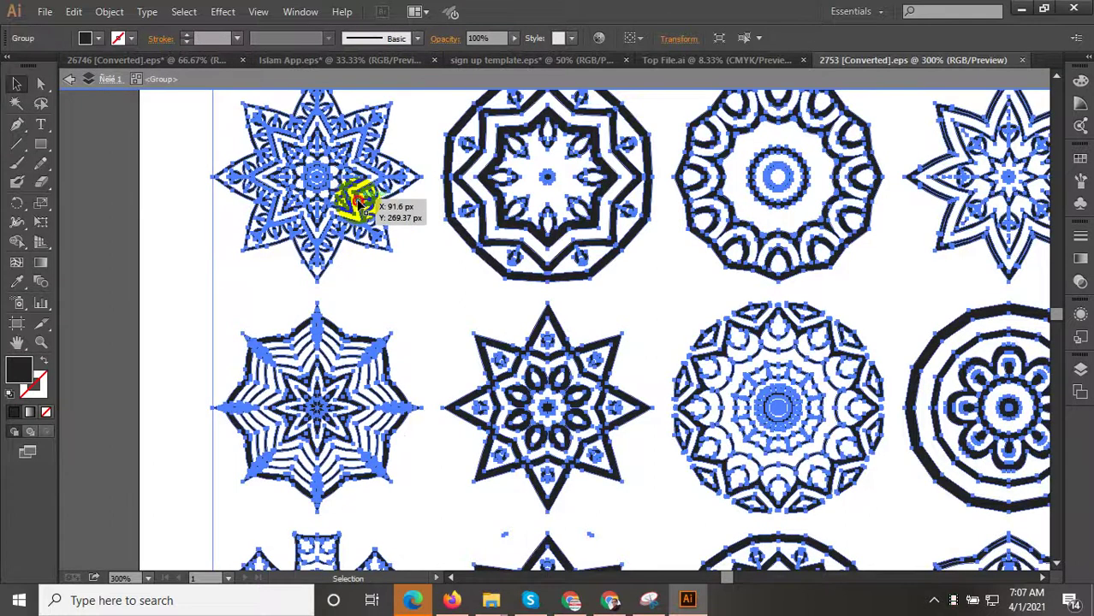
double_click(358, 202)
double_click(360, 206)
scroll(361, 254, down, 1)
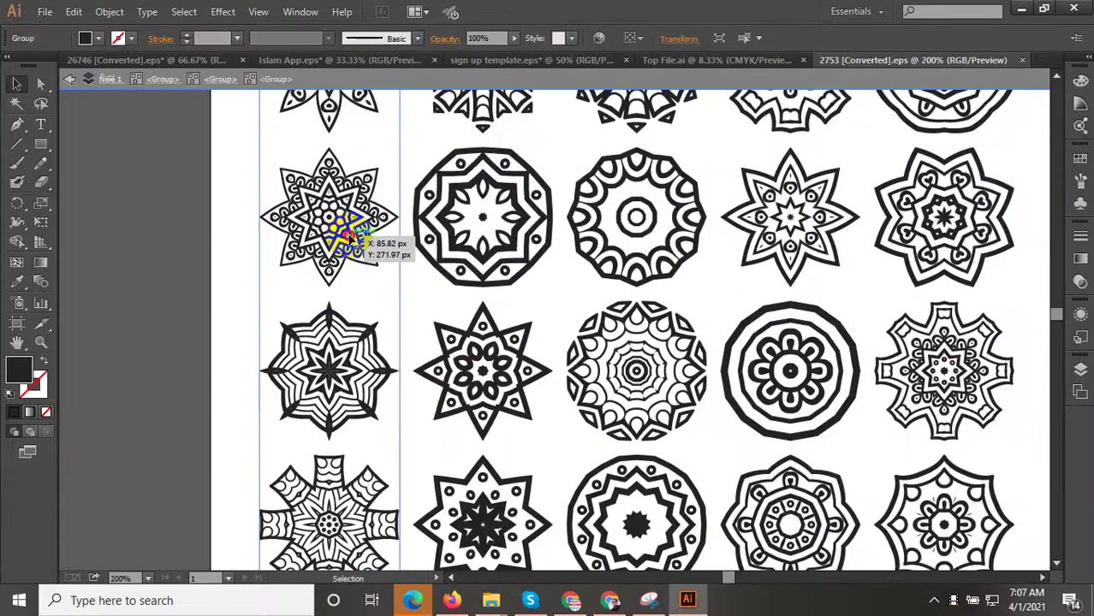
drag(378, 281, 262, 171)
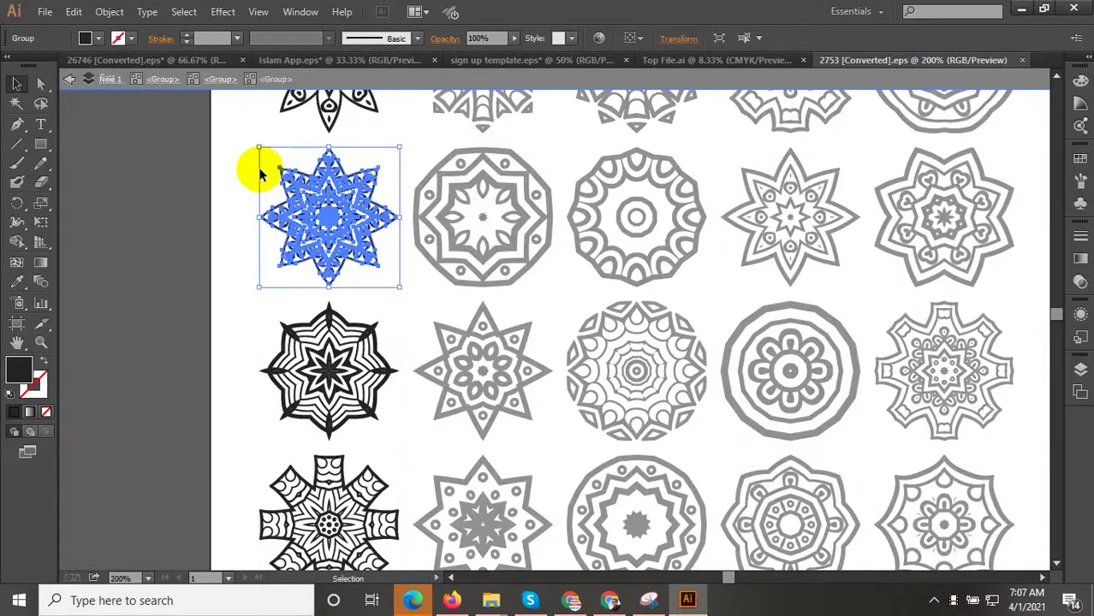
Move through the Top File and sign up template tabs to the Islam App.eps document
click(668, 64)
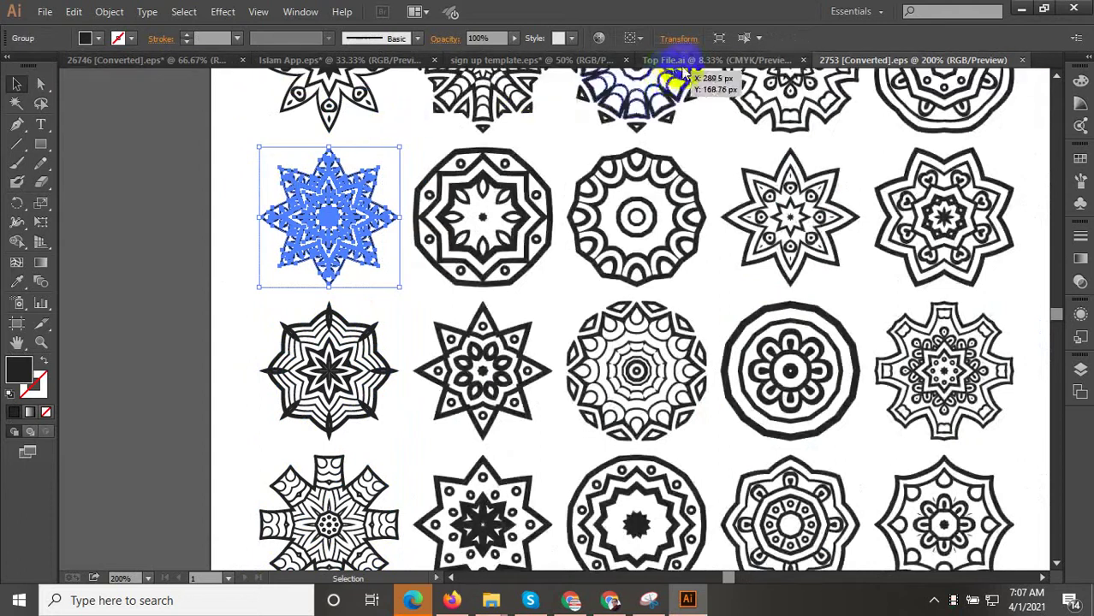
click(535, 61)
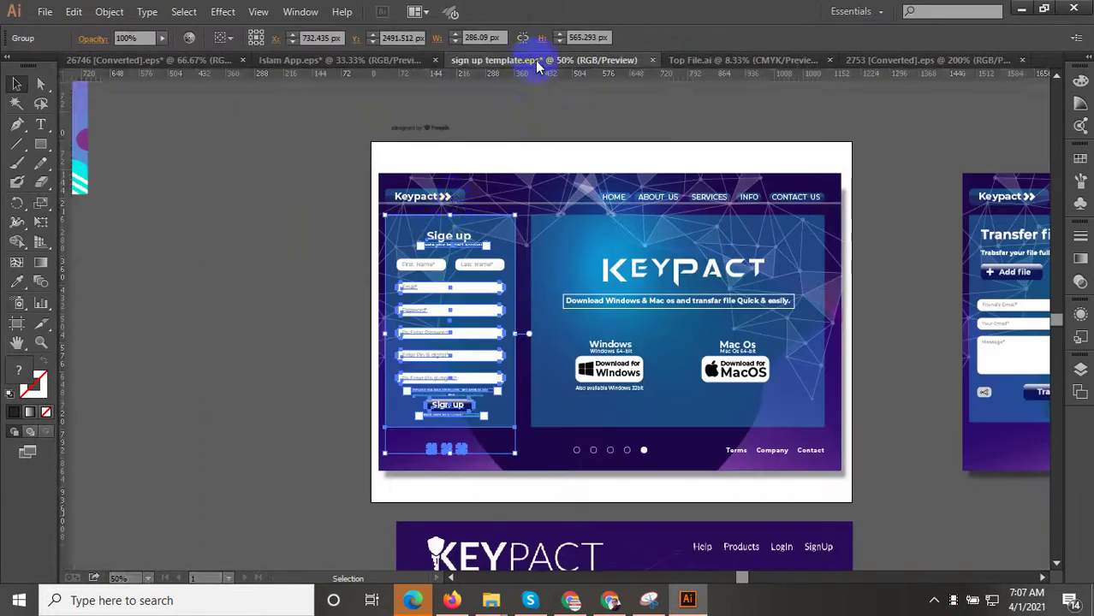
click(382, 65)
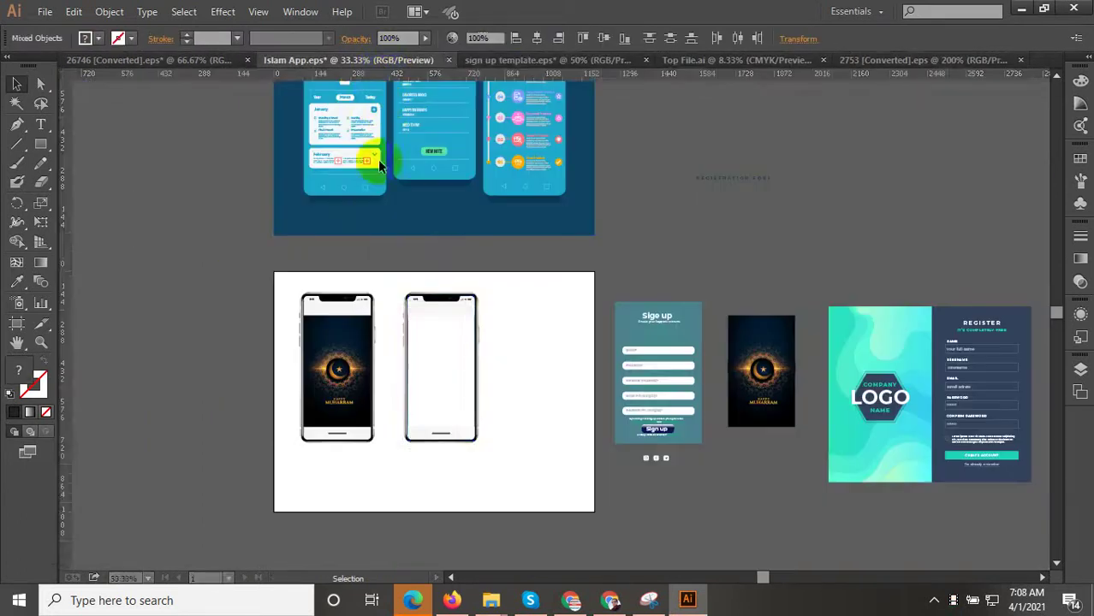
Move the pasted star mandala onto the blank second phone screen
scroll(438, 248, up, 3)
mouse_move(488, 362)
mouse_down()
mouse_move(539, 354)
mouse_move(601, 365)
mouse_up()
click(534, 363)
drag(560, 330, 463, 313)
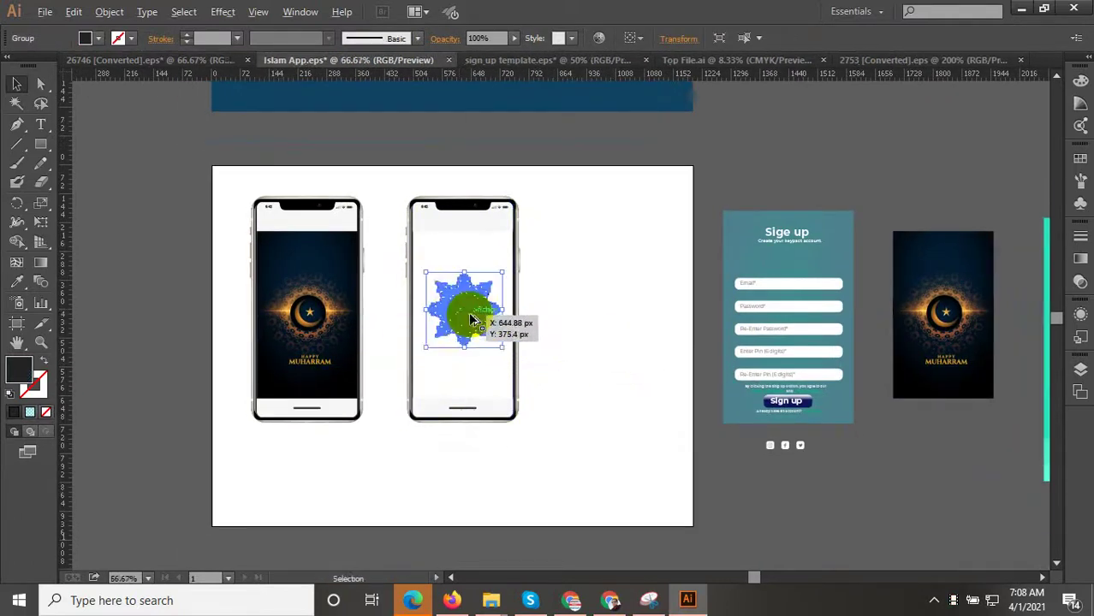
scroll(463, 313, up, 2)
Scale the star mandala up from its corners to fill more of the second phone screen
right_click(466, 312)
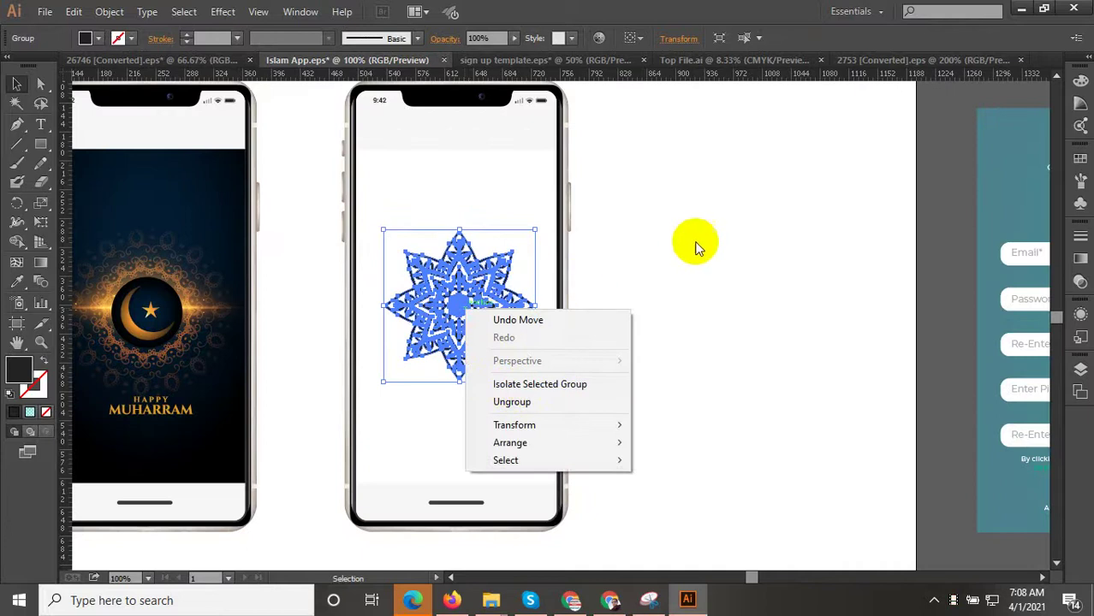
click(734, 219)
click(494, 303)
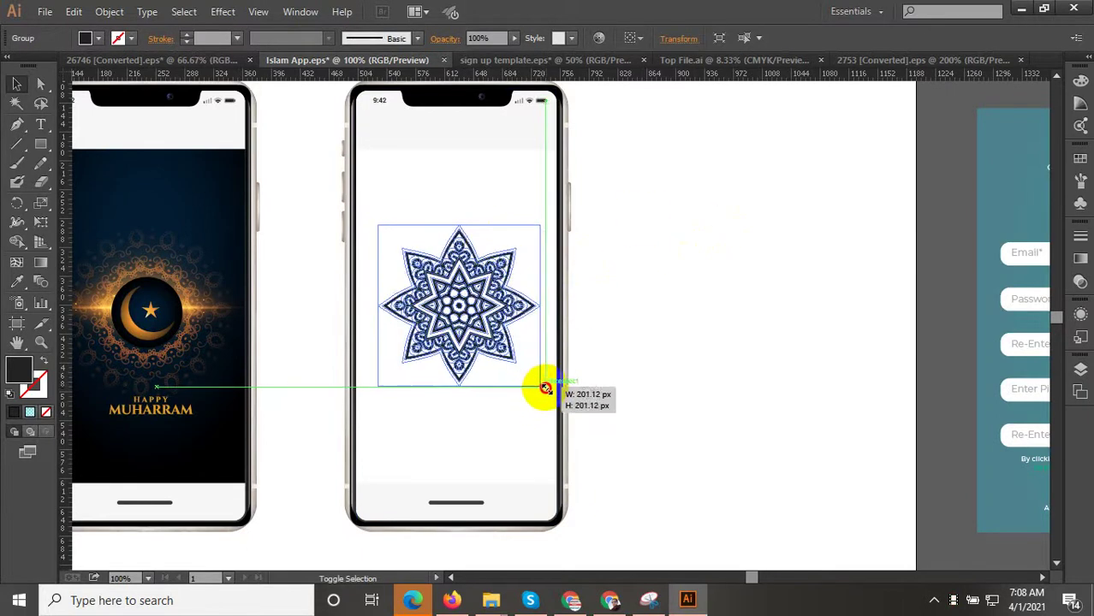
drag(537, 383, 546, 392)
scroll(374, 398, up, 1)
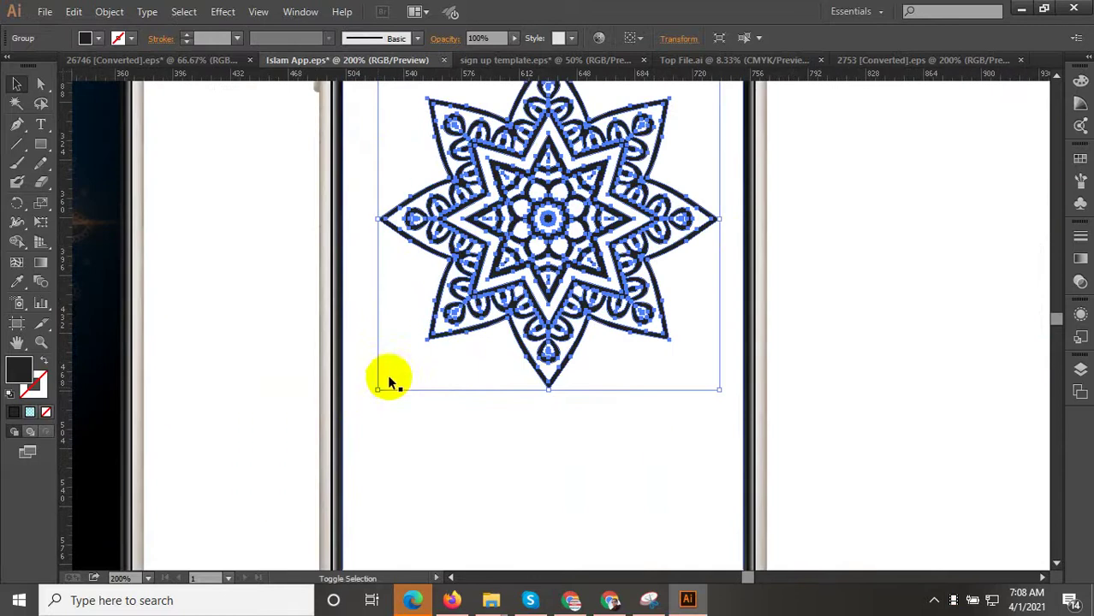
drag(379, 389, 365, 402)
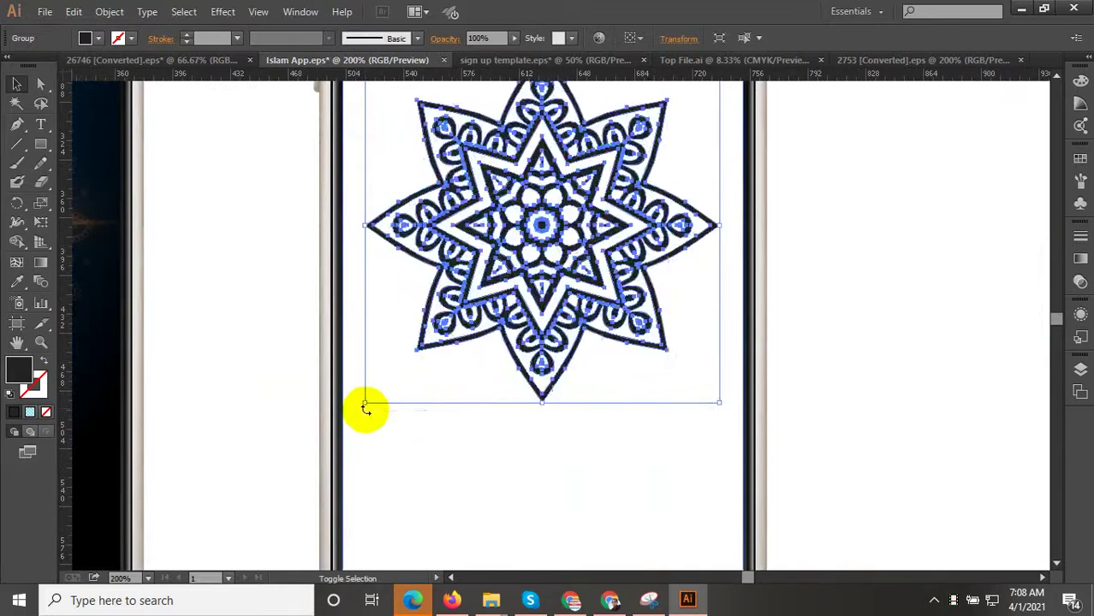
scroll(494, 405, down, 3)
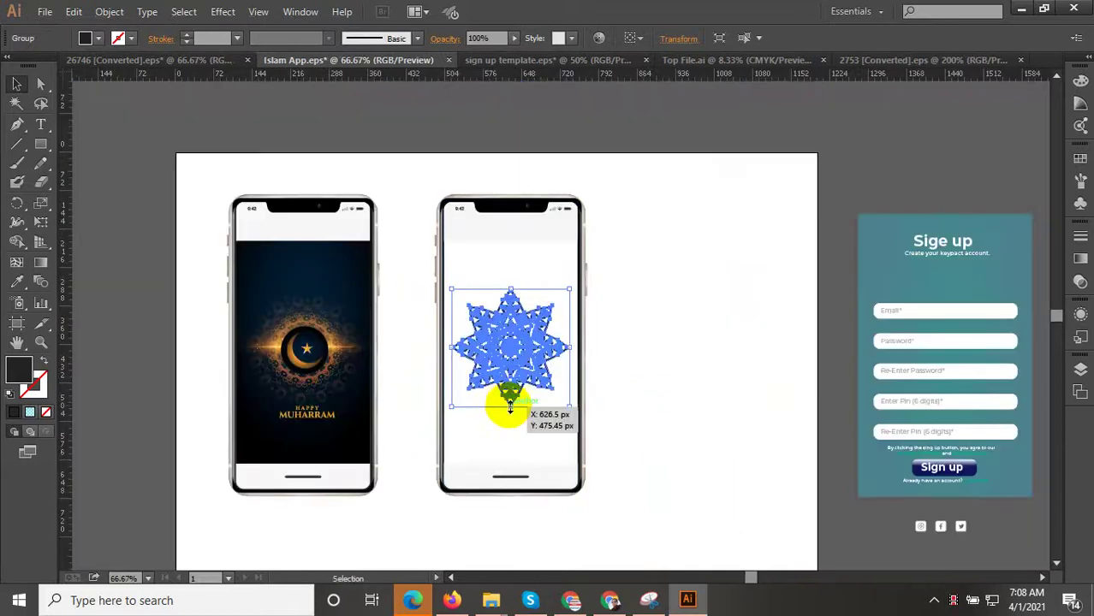
Try sampling the moon's orange glow with the Eyedropper, then delete and restore the star mandala
click(22, 286)
scroll(208, 283, up, 2)
scroll(330, 362, up, 2)
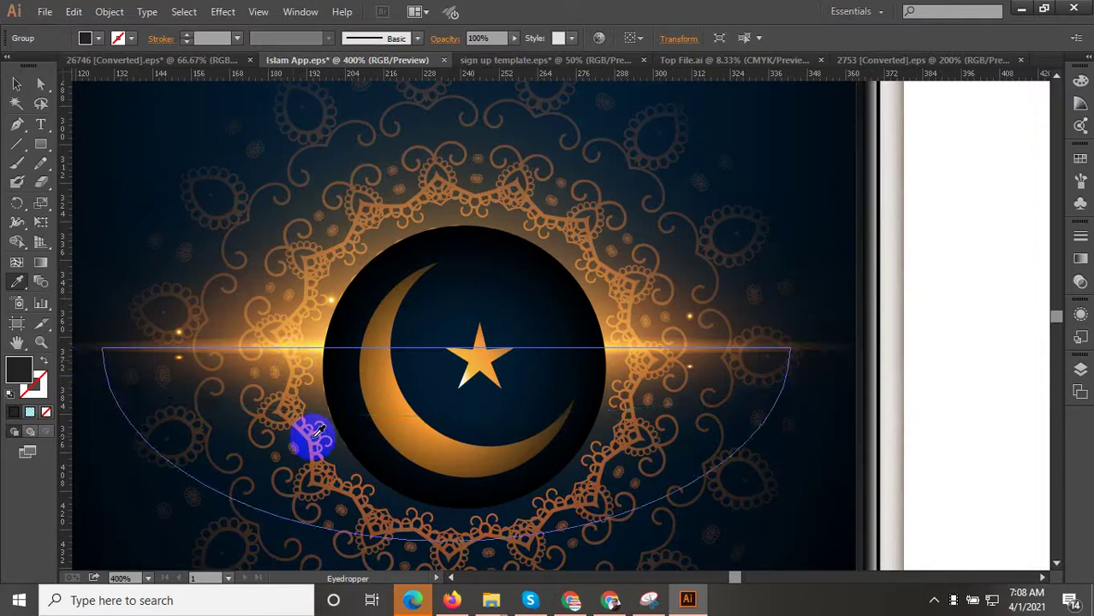
click(289, 342)
scroll(272, 337, down, 3)
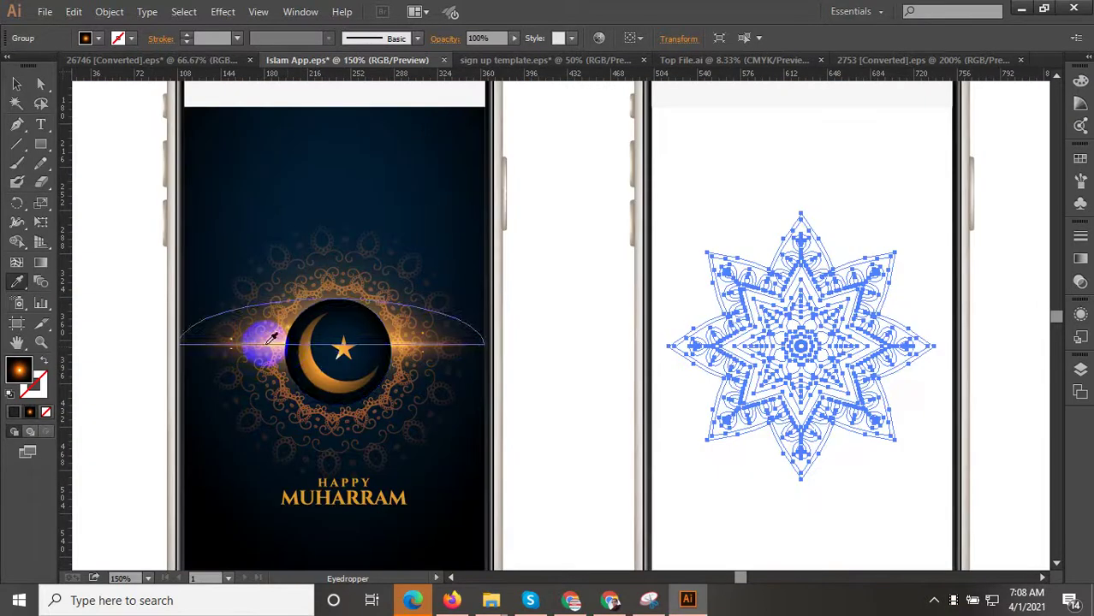
click(335, 476)
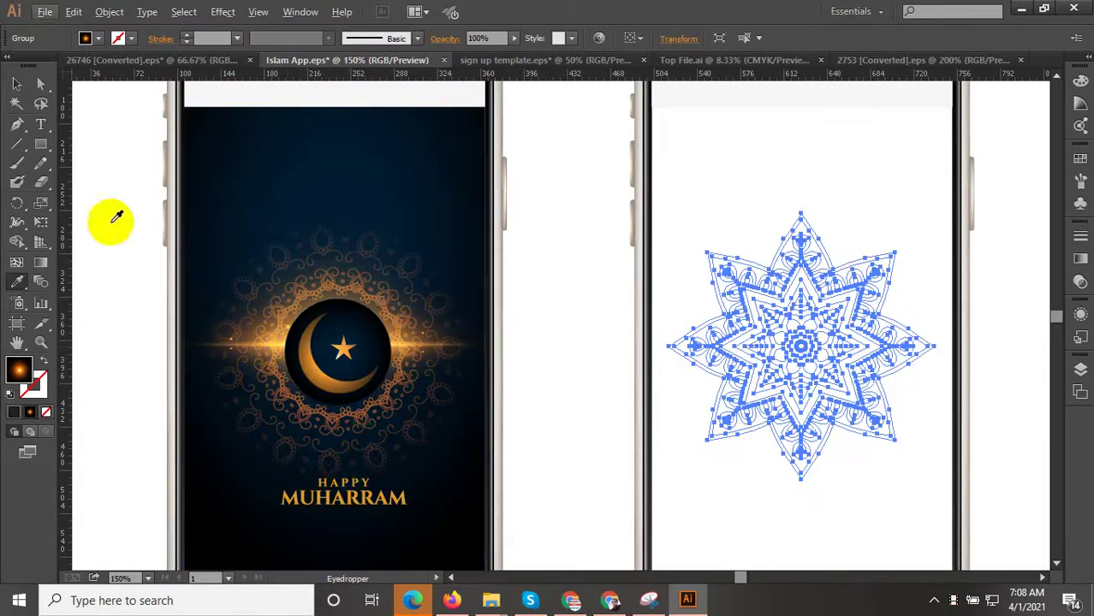
click(16, 84)
scroll(270, 329, down, 1)
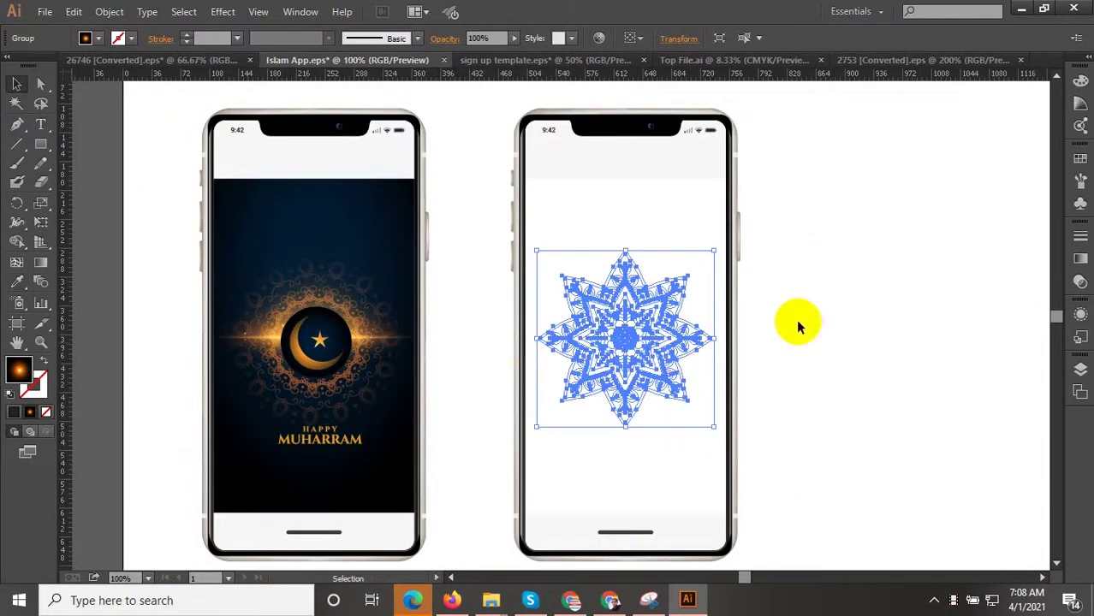
key(Delete)
key(ctrl+z)
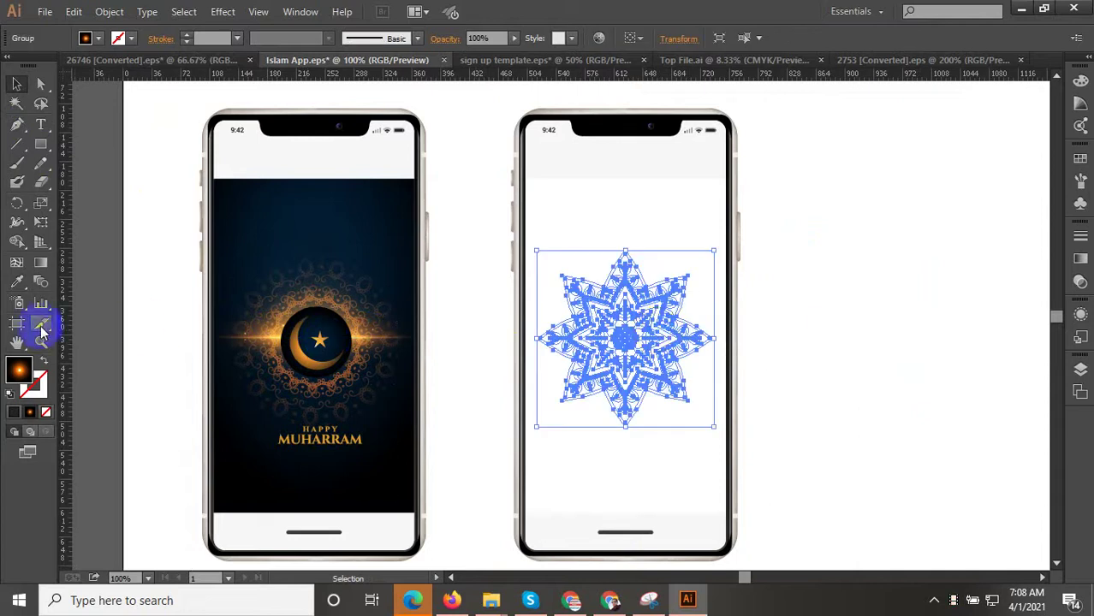
Eyedrop the Muharram screen's dark navy background onto the star mandala
click(16, 283)
click(405, 218)
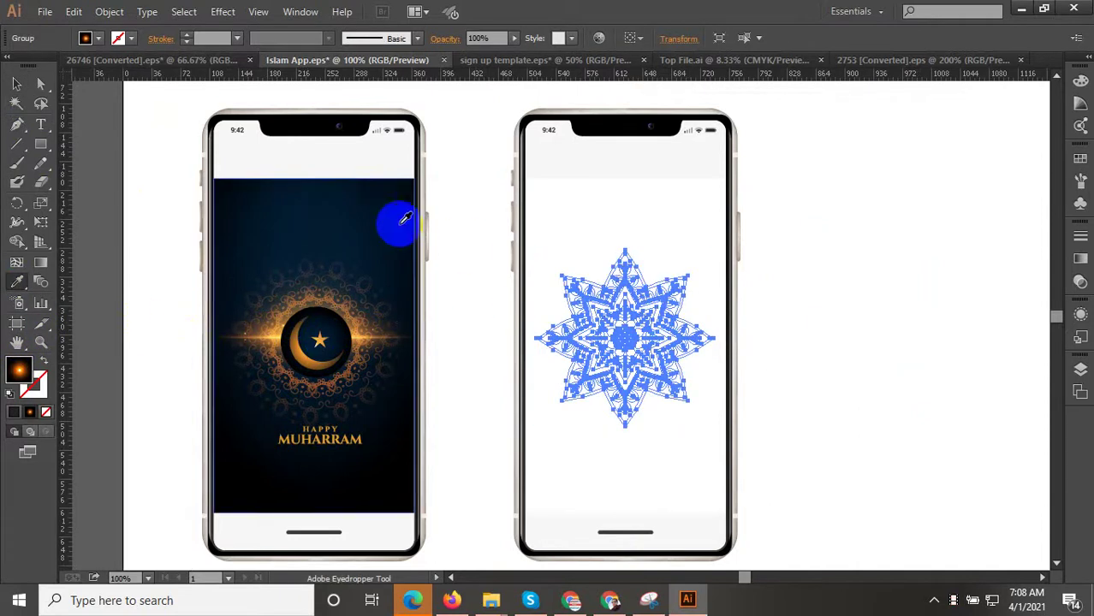
click(16, 84)
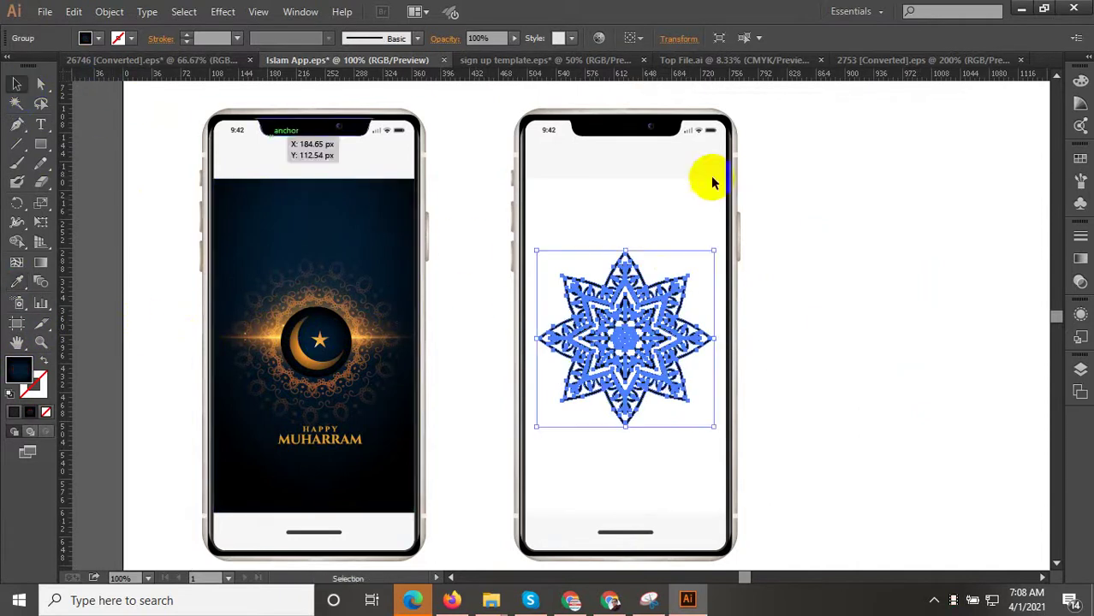
click(869, 229)
drag(869, 229, 581, 232)
Place a copy of the Happy Muharram artwork beside the phones and ungroup it
scroll(557, 334, down, 2)
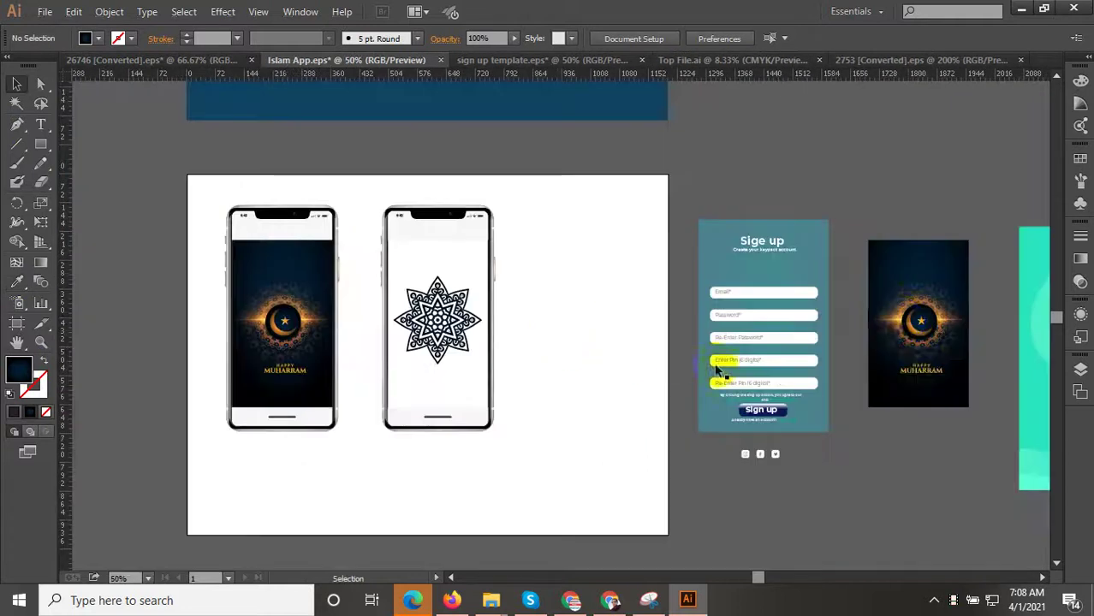
click(900, 322)
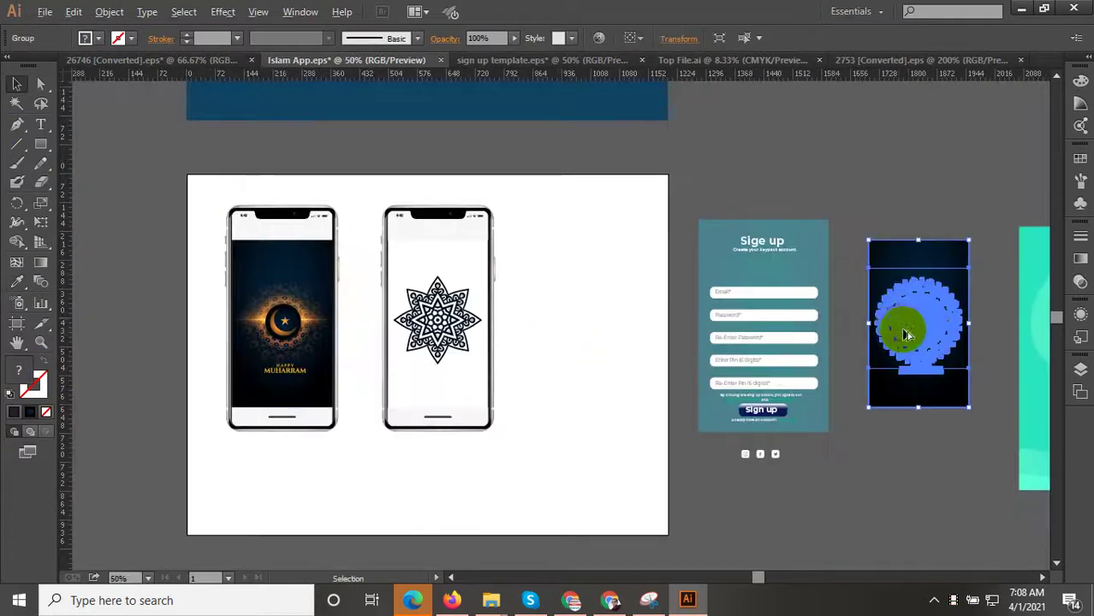
drag(906, 334, 598, 314)
right_click(598, 313)
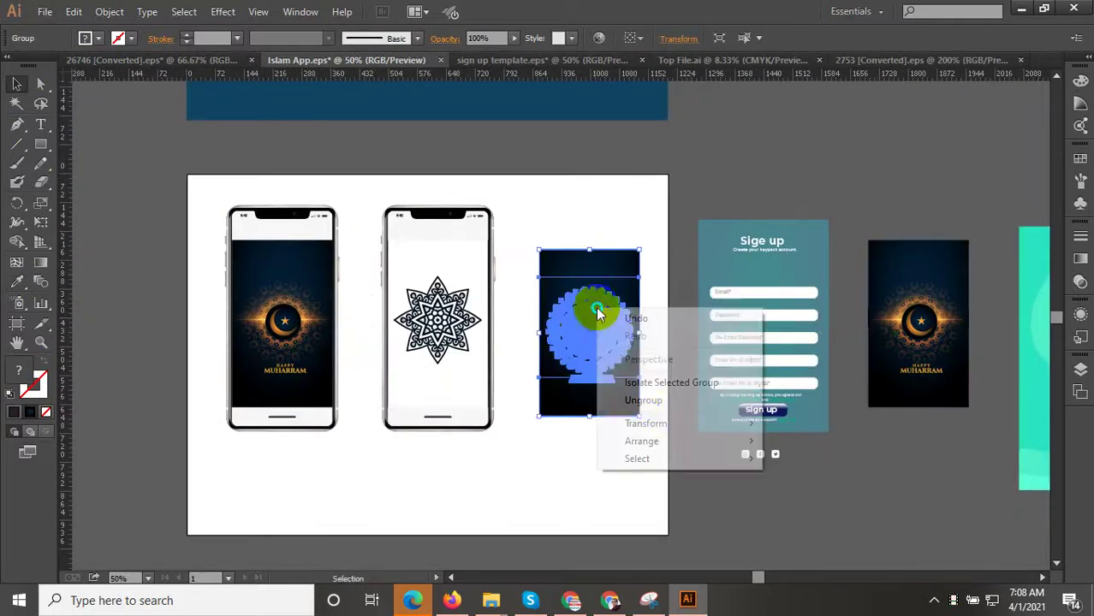
click(643, 401)
Delete the copy's dark background rectangle and move the clipped glow group up over the ornament
scroll(623, 411, up, 2)
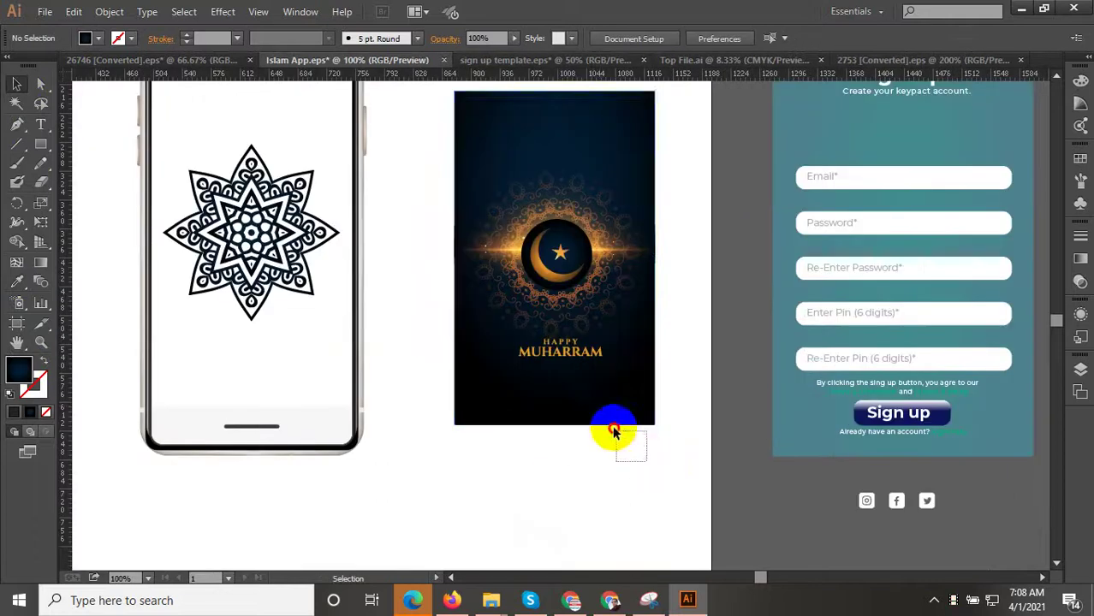
click(599, 411)
key(Delete)
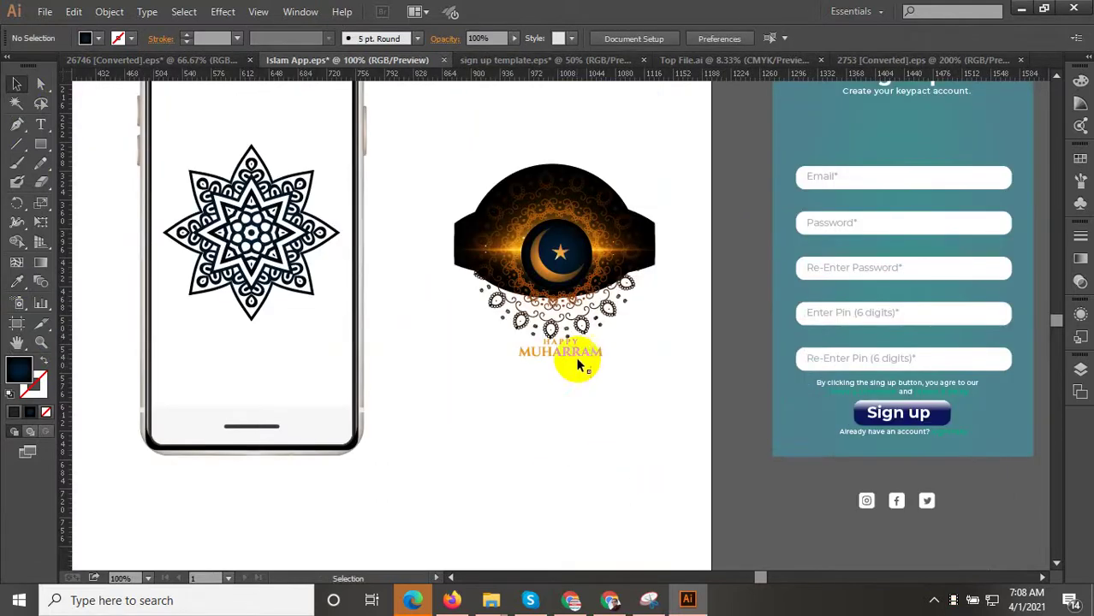
click(578, 367)
click(616, 223)
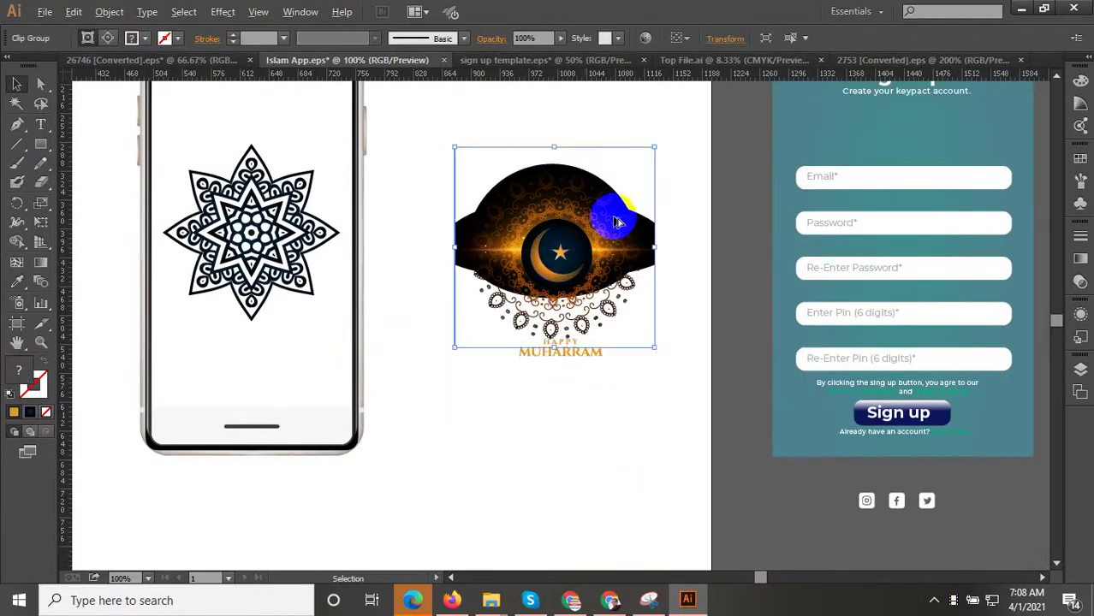
scroll(625, 373, down, 1)
scroll(586, 244, up, 2)
mouse_move(587, 171)
mouse_down()
mouse_move(638, 310)
mouse_move(641, 250)
mouse_up()
Eyedrop the MUHARRAM text's gold onto the black star ornament
scroll(653, 364, down, 2)
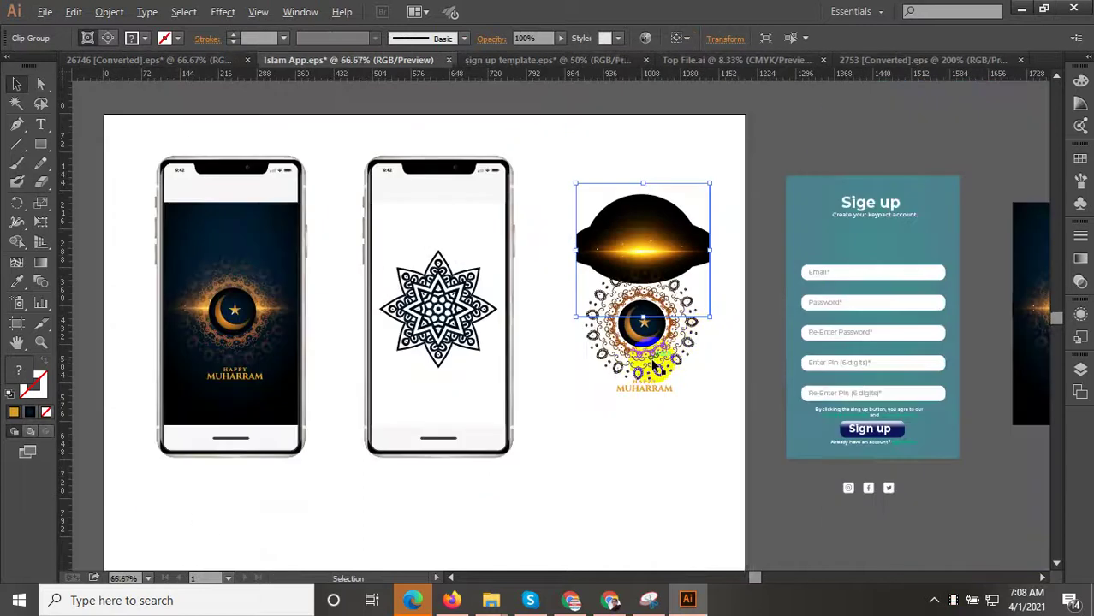
scroll(653, 363, up, 3)
scroll(647, 353, up, 3)
scroll(744, 353, down, 2)
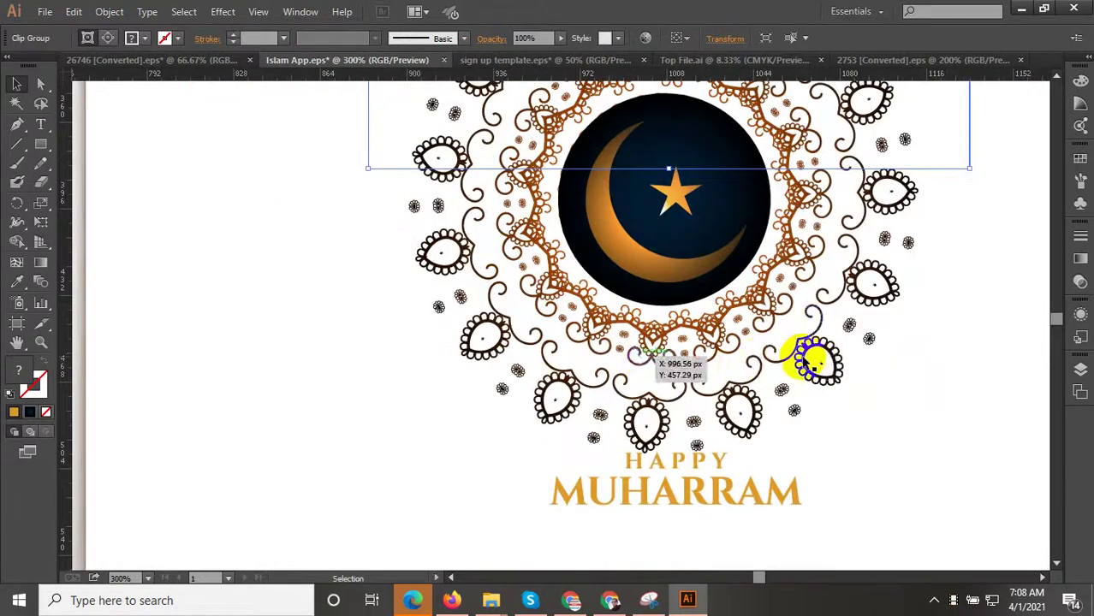
scroll(804, 364, down, 1)
click(214, 259)
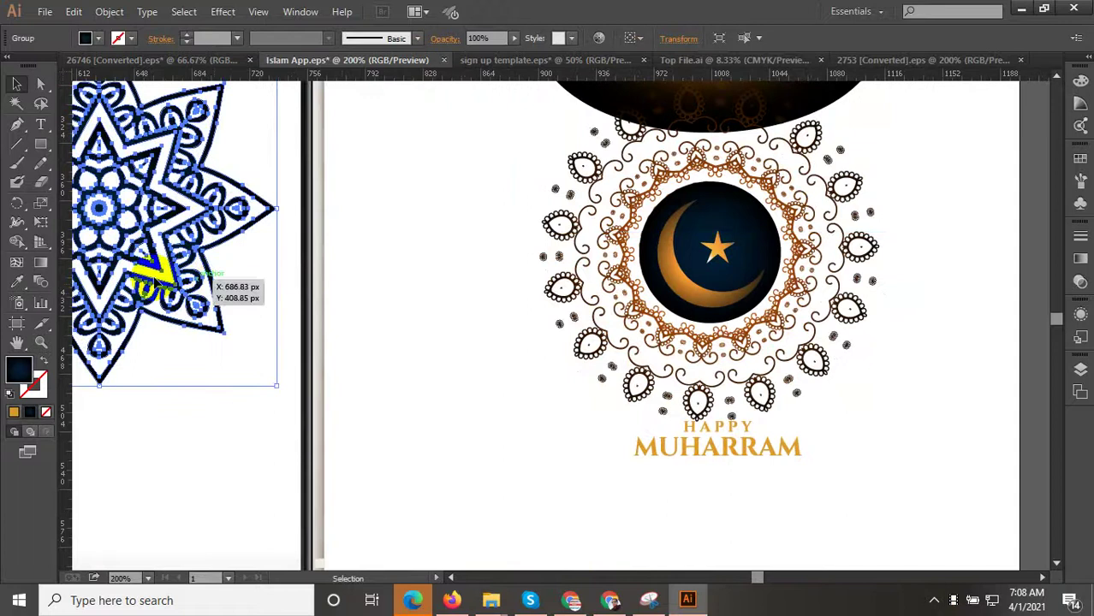
click(16, 282)
scroll(650, 272, up, 2)
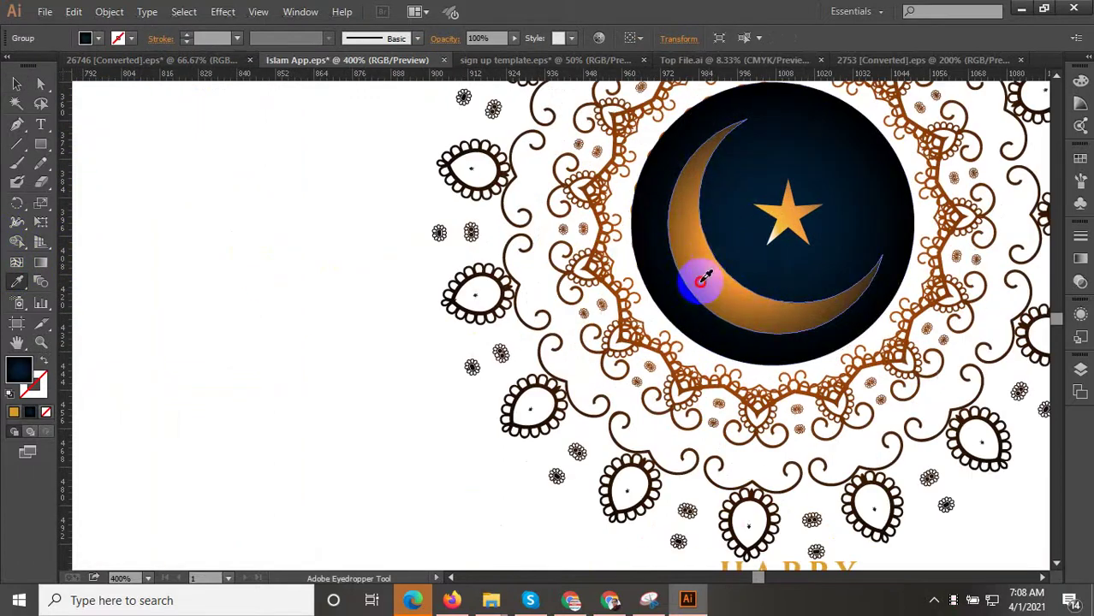
scroll(777, 297, down, 3)
scroll(411, 257, up, 2)
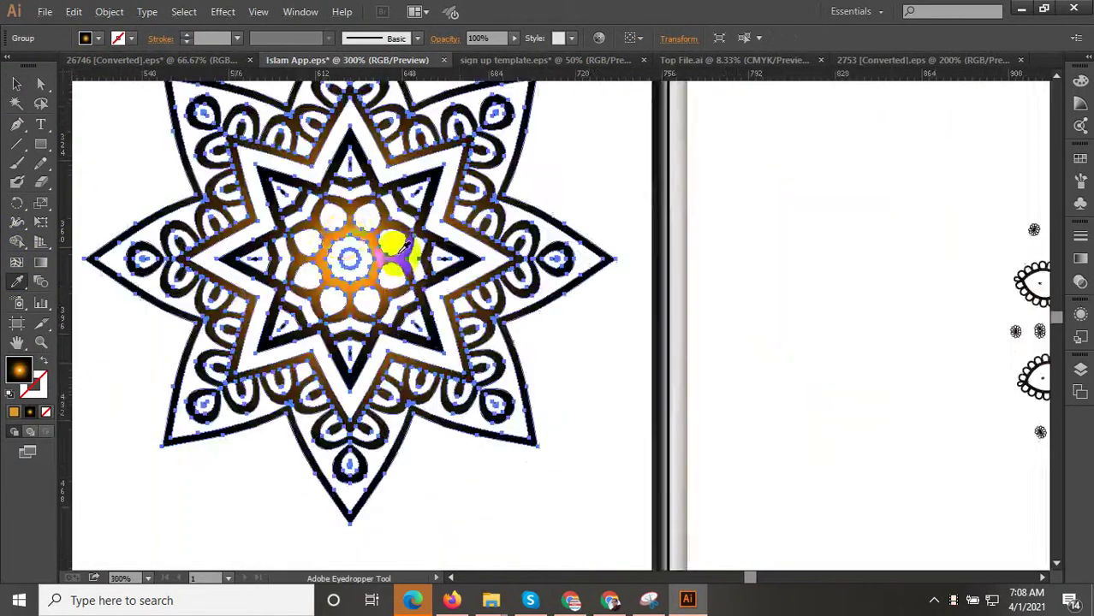
scroll(367, 293, down, 3)
click(671, 407)
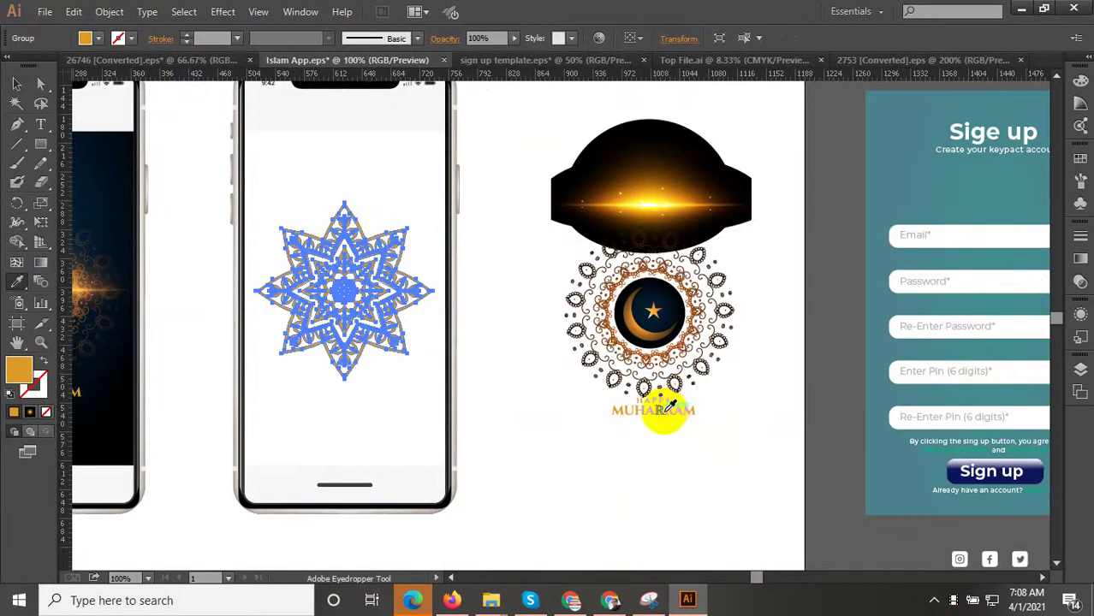
key(v)
click(745, 475)
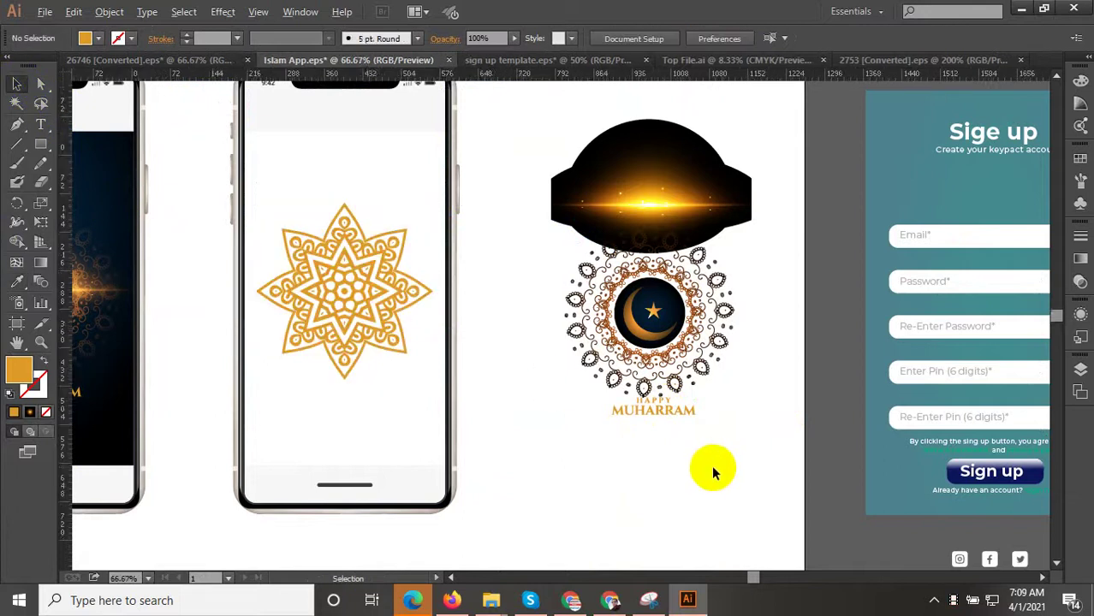
scroll(707, 464, down, 2)
click(630, 291)
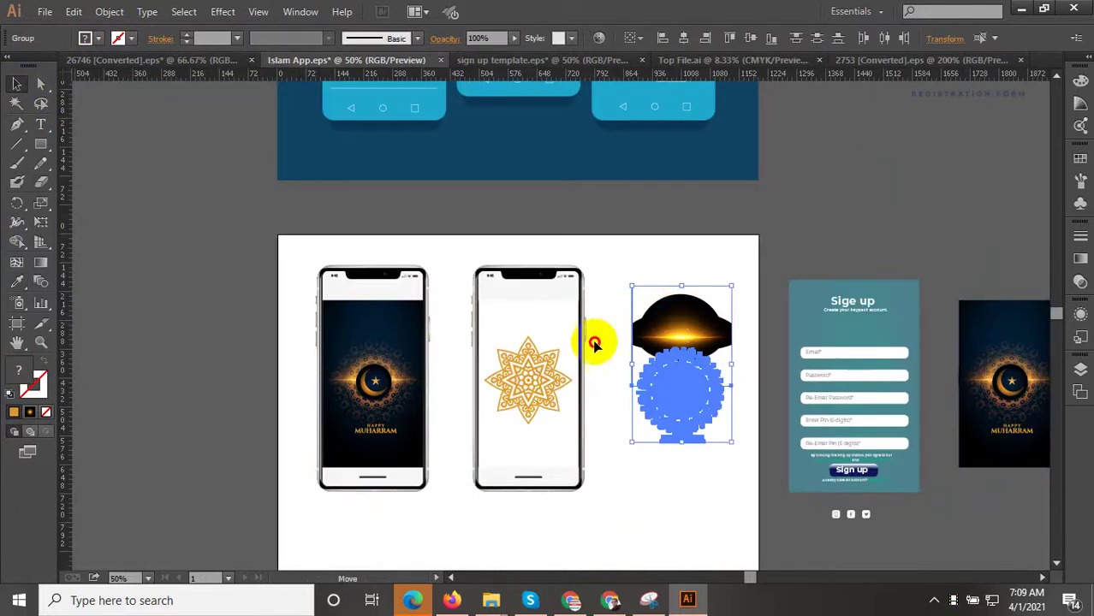
Move the Muharram emblem left off the artboard and pull its glow image up
drag(663, 350, 196, 350)
drag(215, 278, 217, 266)
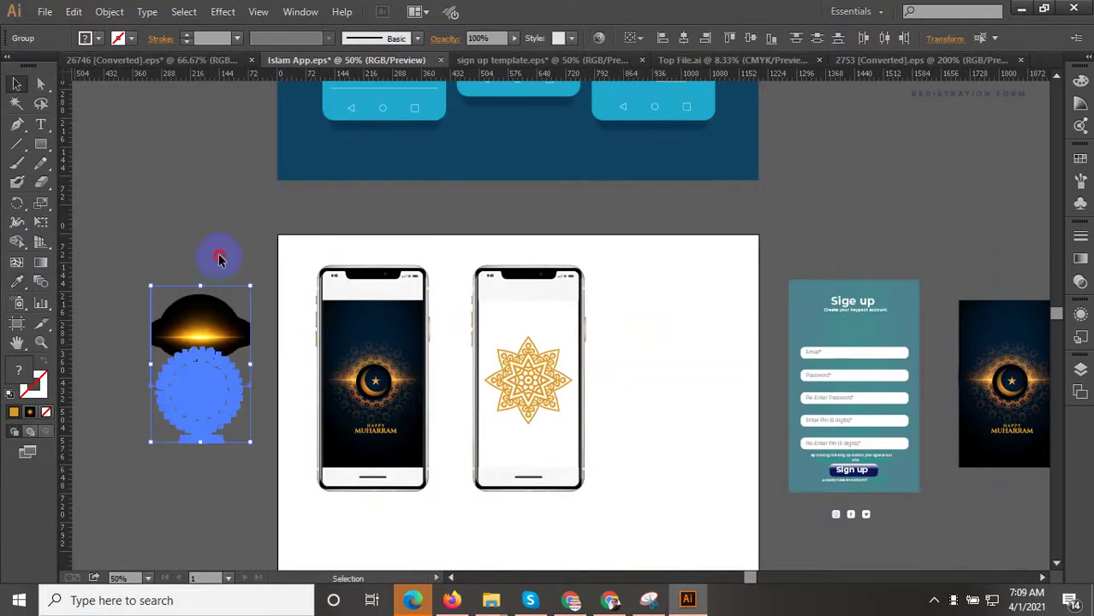
click(217, 252)
scroll(216, 360, up, 3)
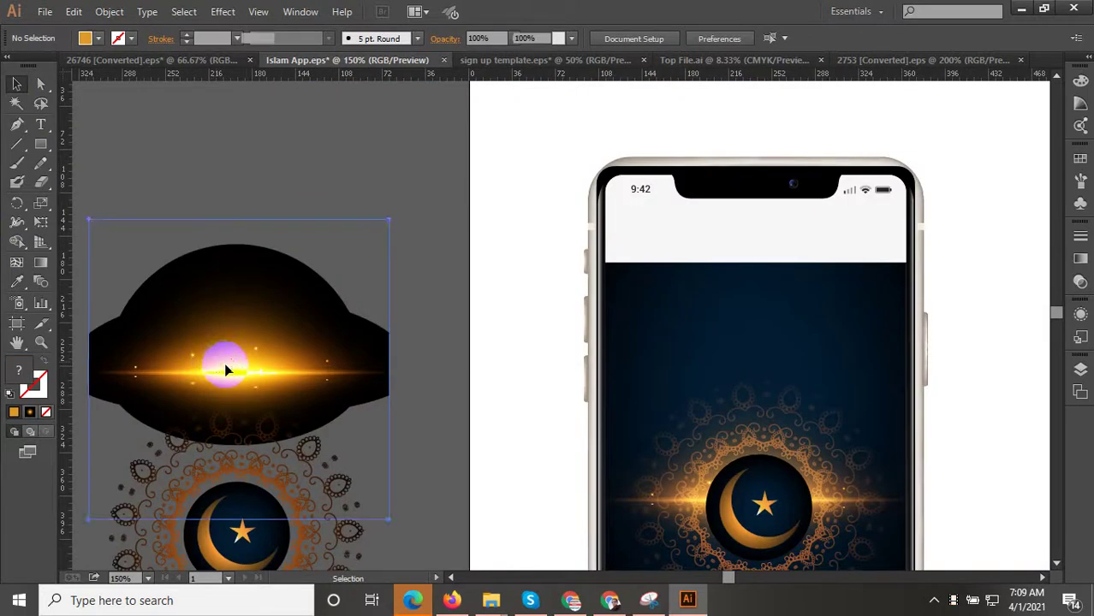
drag(226, 370, 257, 218)
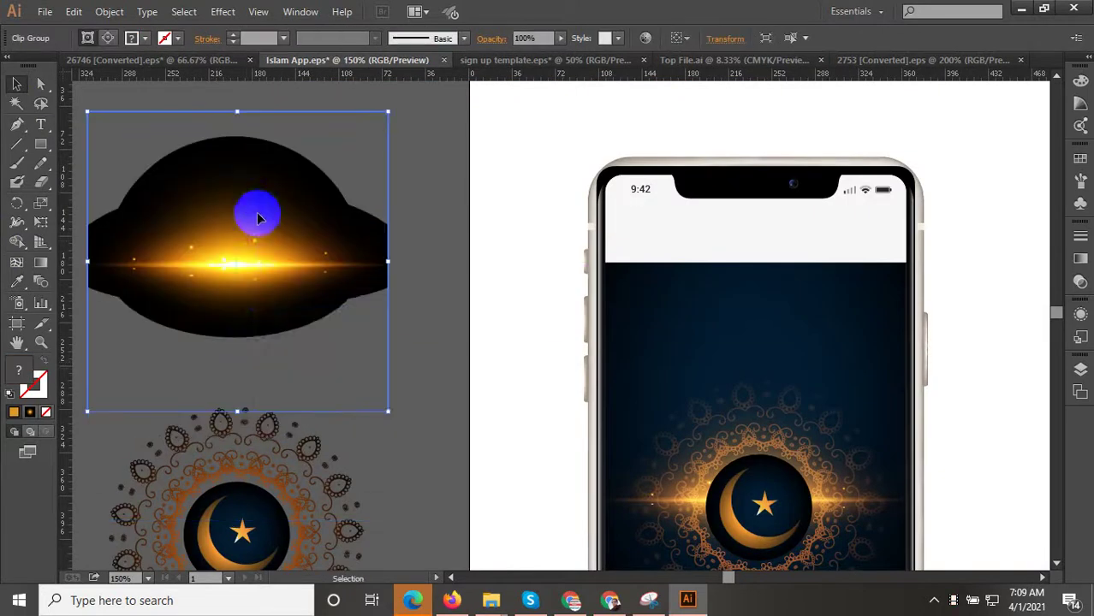
Isolate the glow image clip group and reposition the glow group inside it
right_click(256, 247)
click(221, 334)
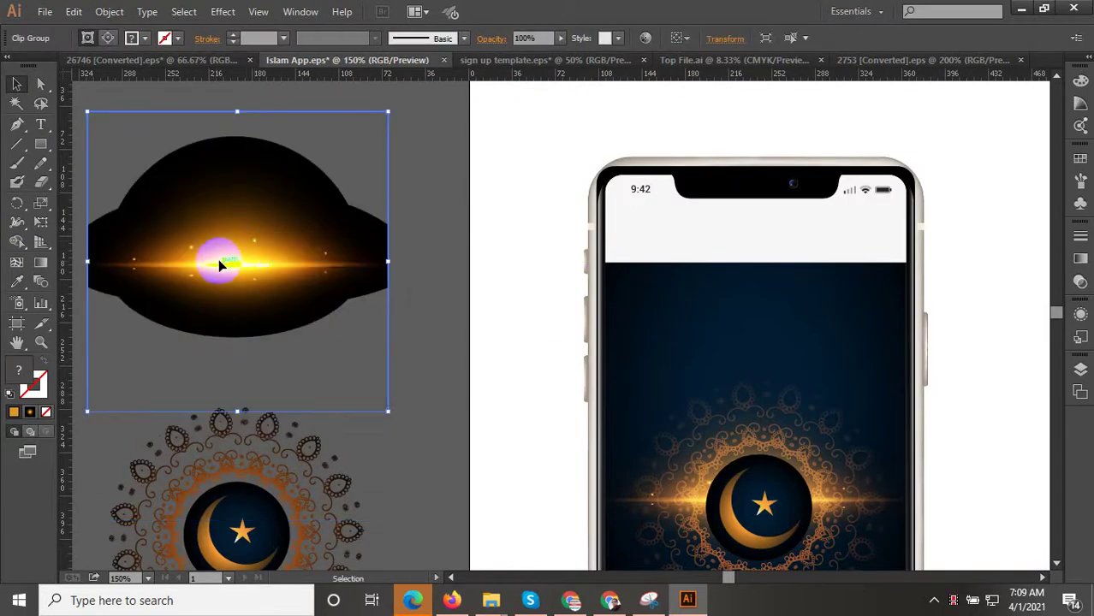
double_click(220, 261)
mouse_move(222, 270)
mouse_down()
mouse_move(244, 256)
mouse_move(317, 402)
mouse_move(342, 404)
mouse_move(253, 280)
mouse_up()
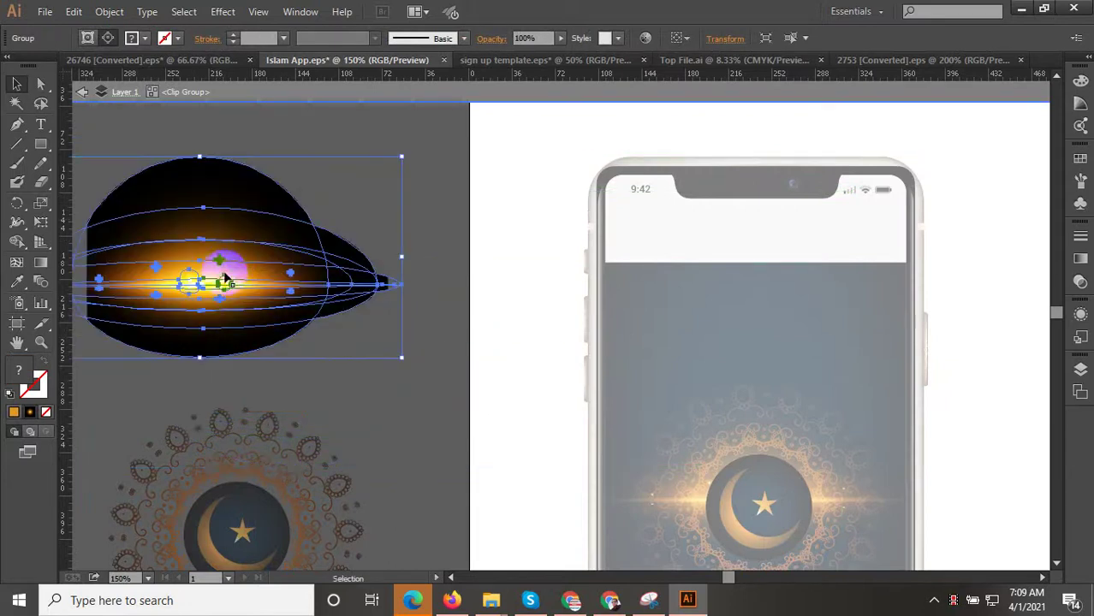
drag(337, 380, 485, 421)
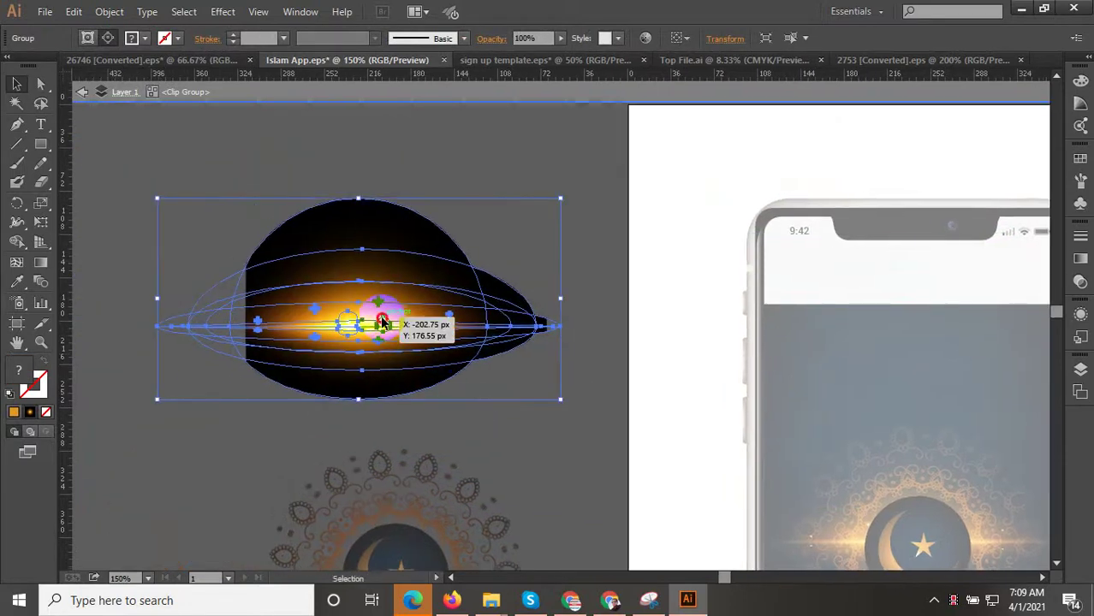
click(378, 322)
scroll(377, 324, up, 2)
click(378, 327)
scroll(379, 325, down, 1)
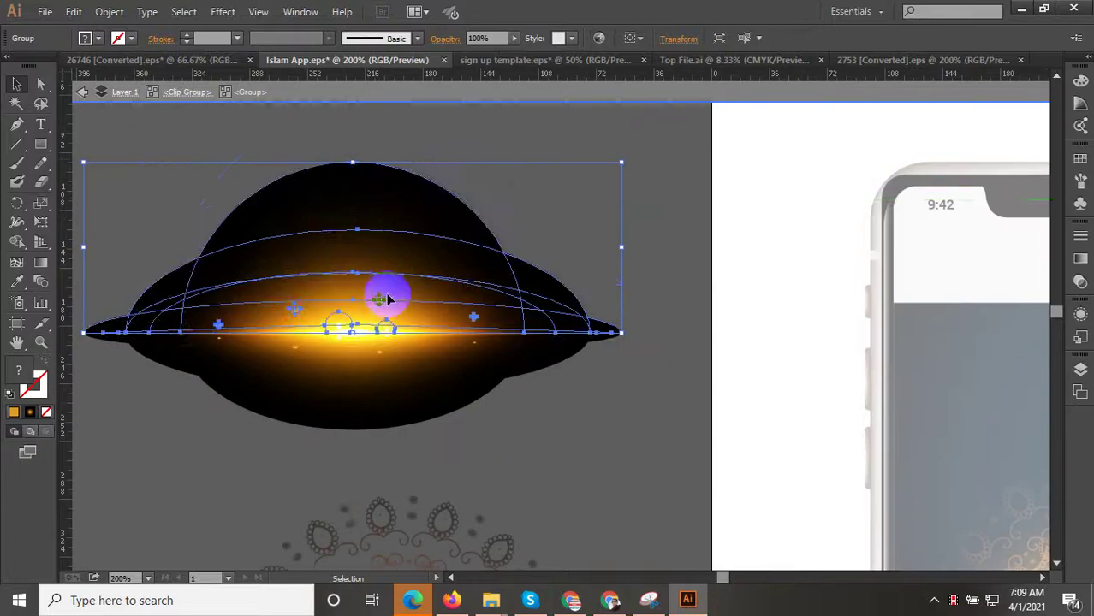
mouse_move(378, 294)
mouse_down()
mouse_move(381, 192)
mouse_move(403, 267)
mouse_up()
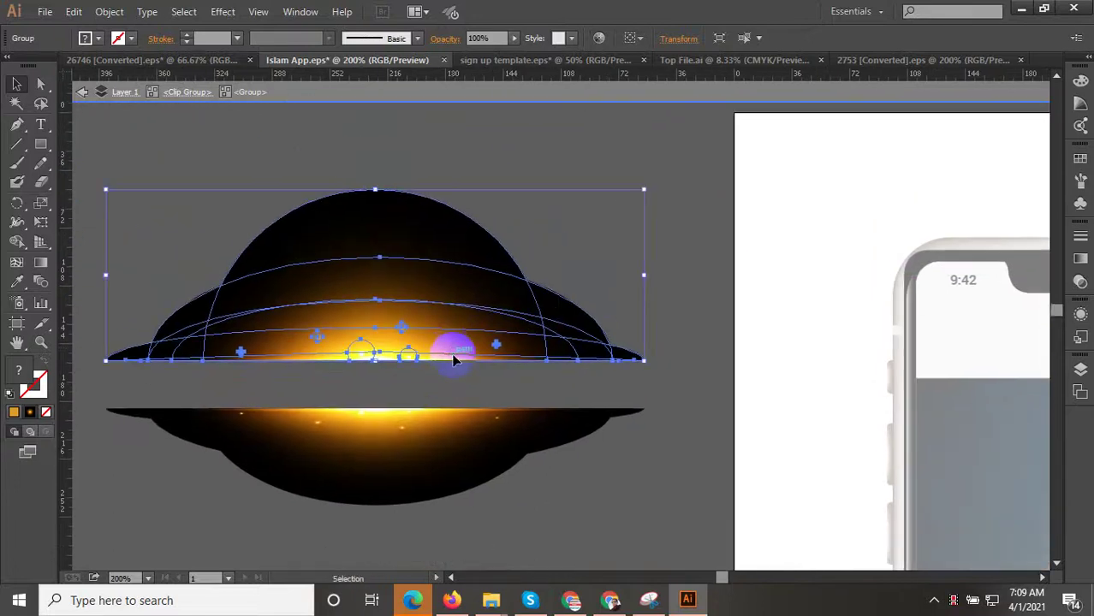
click(507, 400)
Ungroup the dome group and move the top dome path away from the others
click(450, 259)
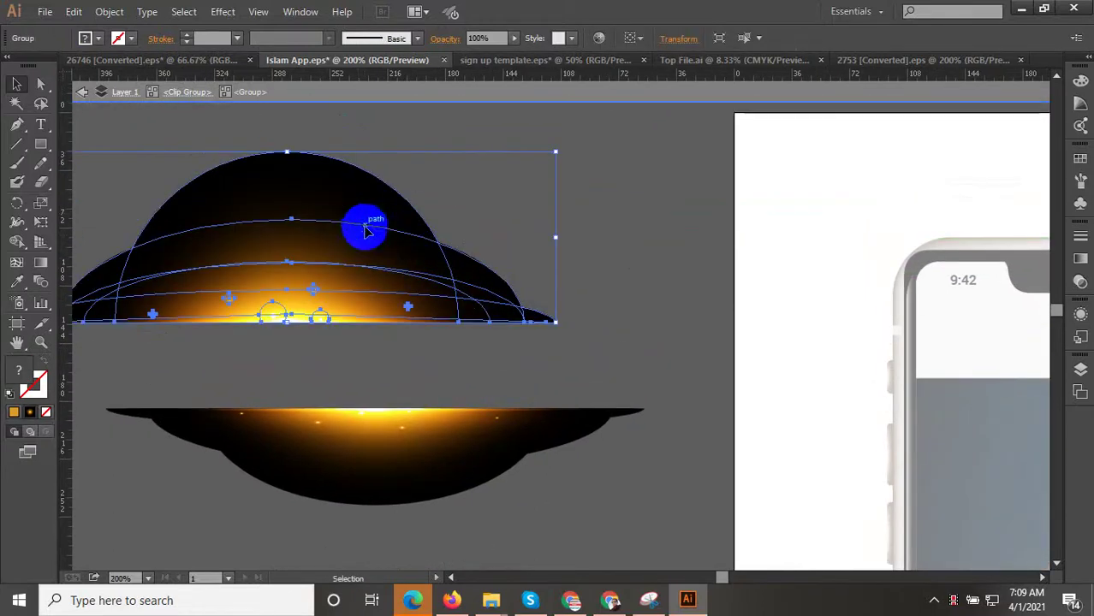
right_click(369, 251)
click(381, 355)
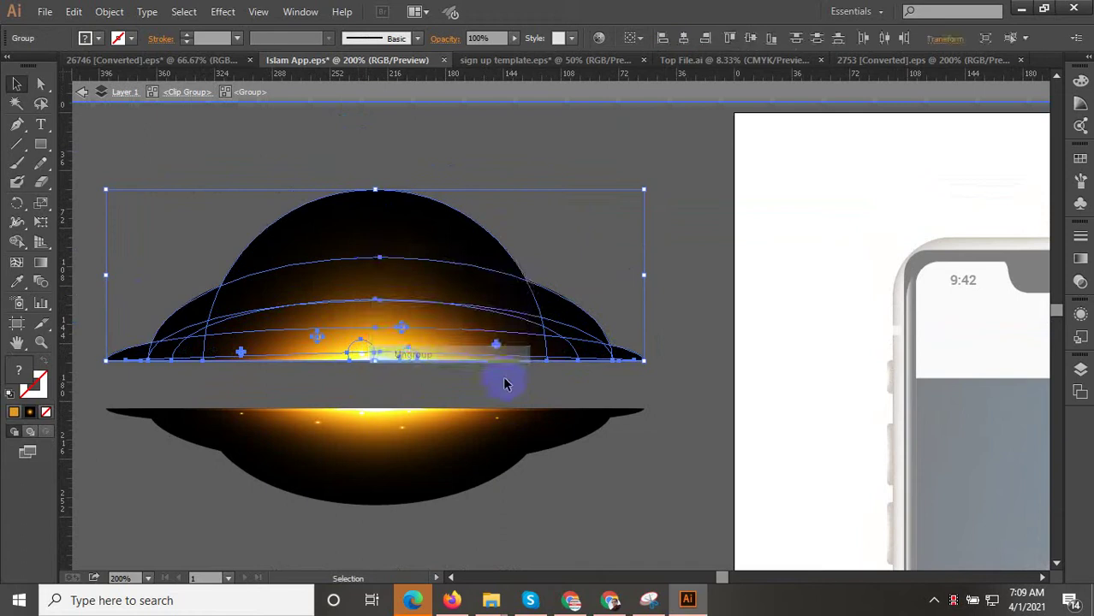
click(505, 379)
mouse_move(456, 261)
mouse_down()
mouse_move(410, 191)
mouse_move(400, 147)
mouse_move(349, 139)
mouse_up()
right_click(396, 247)
click(423, 314)
click(542, 244)
click(456, 236)
drag(456, 237, 452, 246)
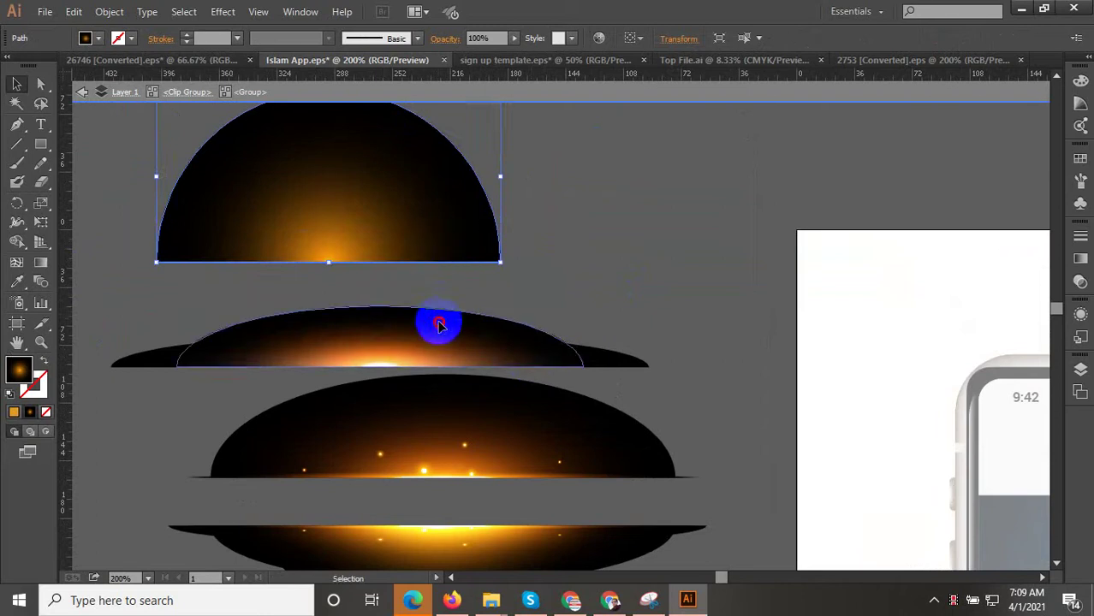
Shift the remaining glow and dome shapes, then delete the whole glow image clip group
mouse_move(439, 325)
mouse_down()
mouse_move(481, 349)
mouse_move(472, 366)
mouse_up()
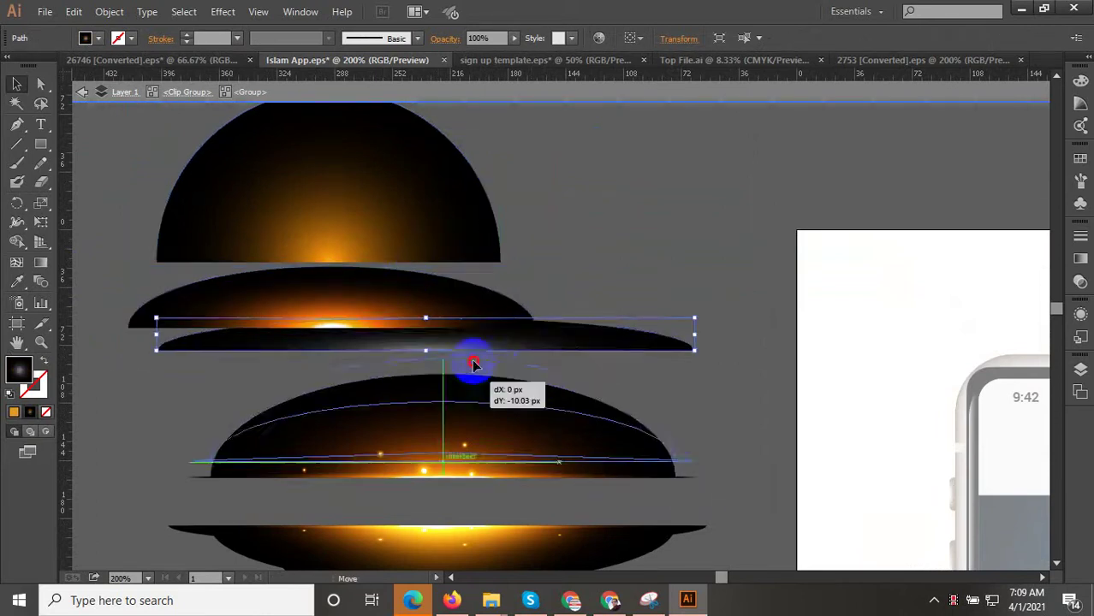
mouse_move(485, 464)
mouse_down()
mouse_move(485, 416)
mouse_move(514, 405)
mouse_up()
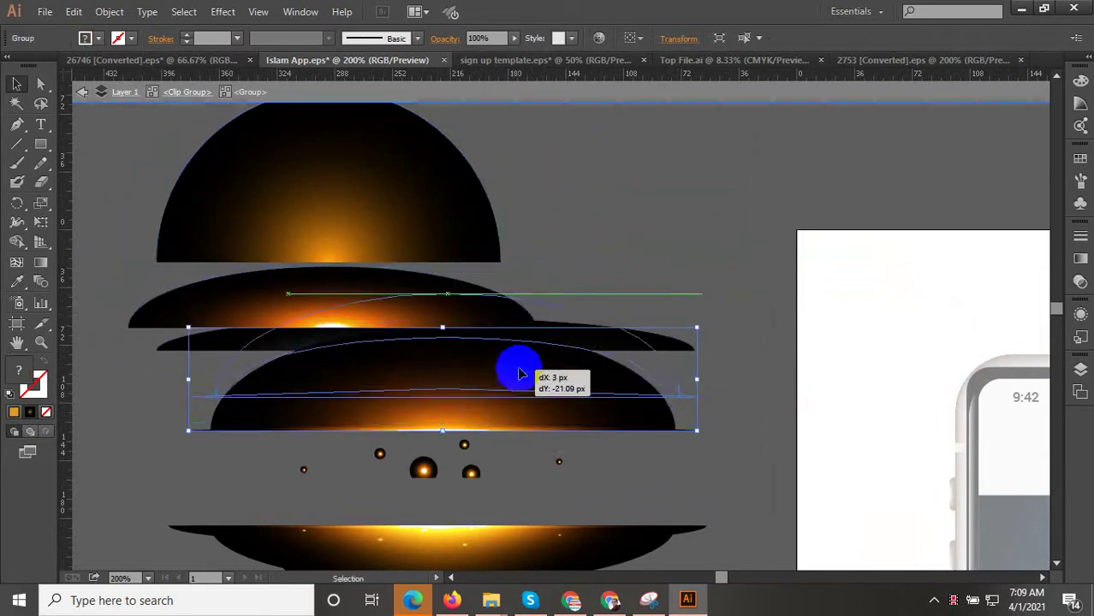
drag(513, 558, 526, 482)
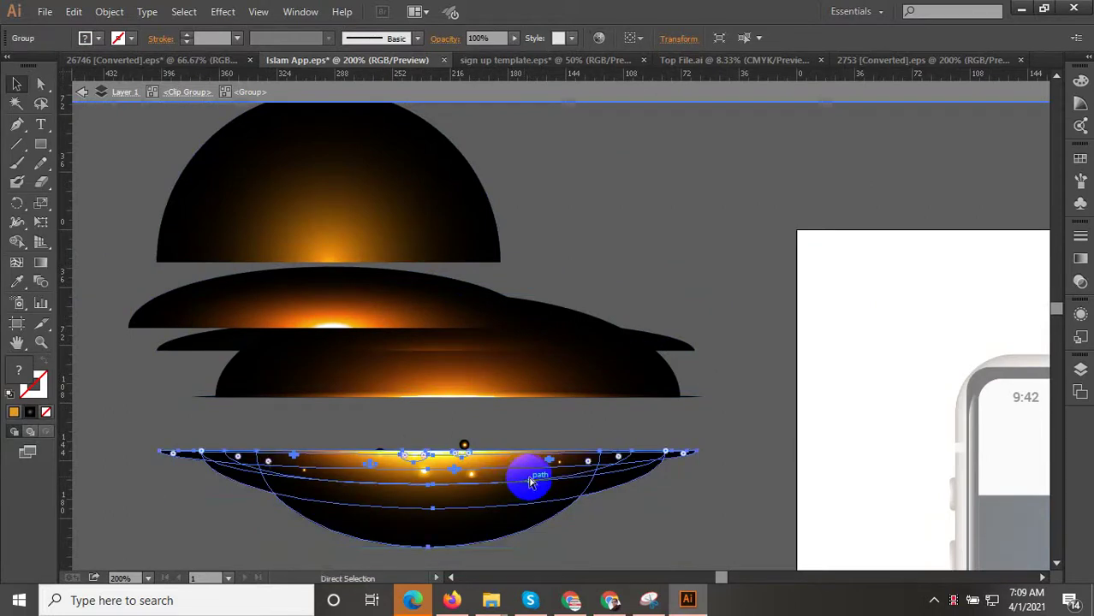
key(ctrl+z)
key(ctrl+z)
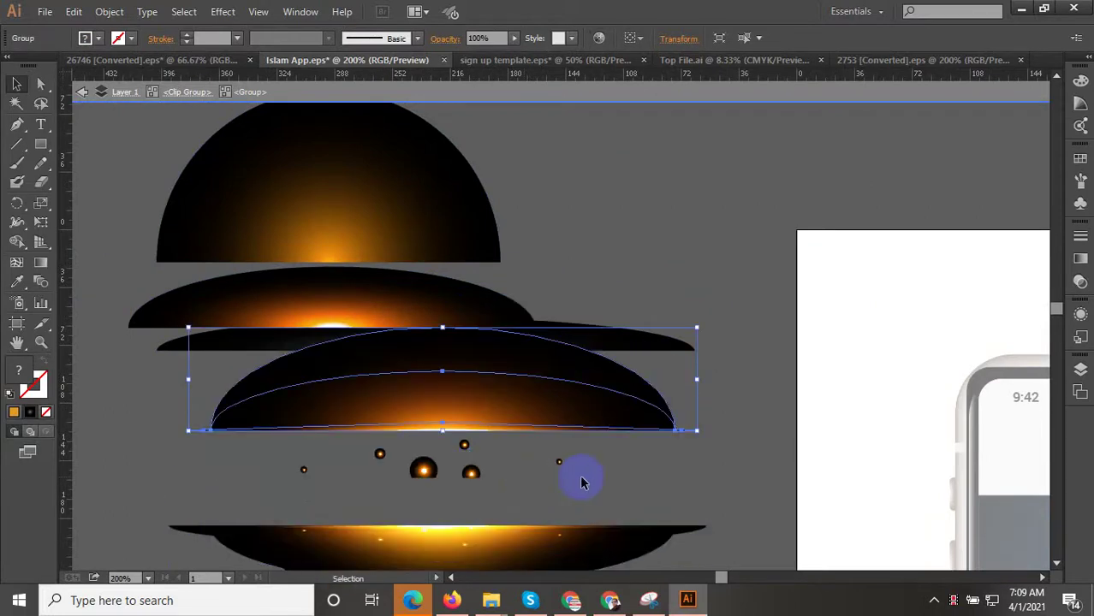
drag(582, 476, 489, 434)
scroll(442, 457, down, 3)
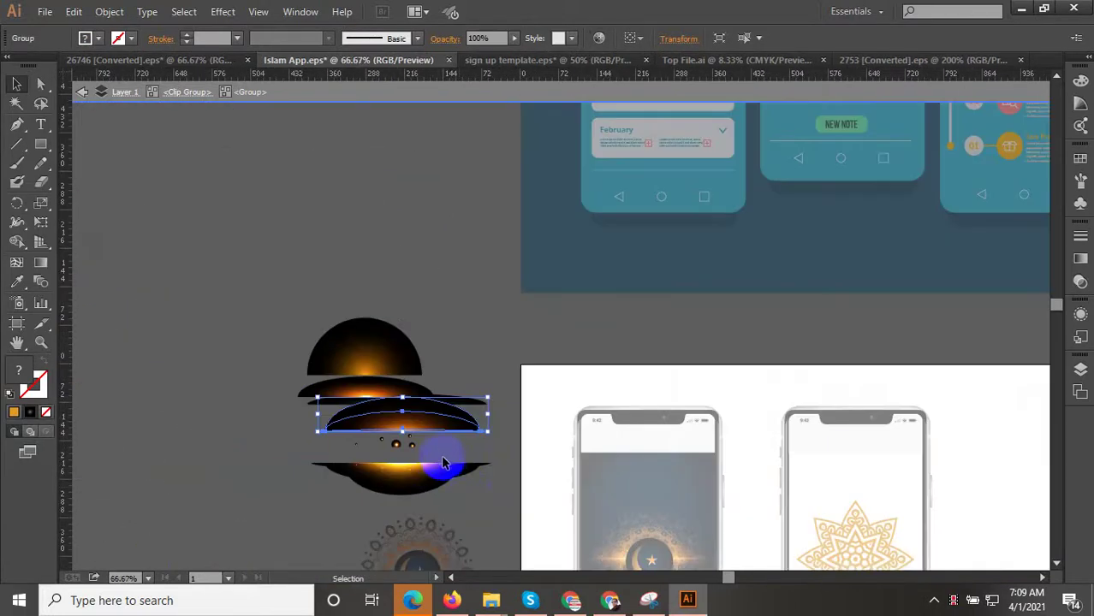
key(ctrl+z)
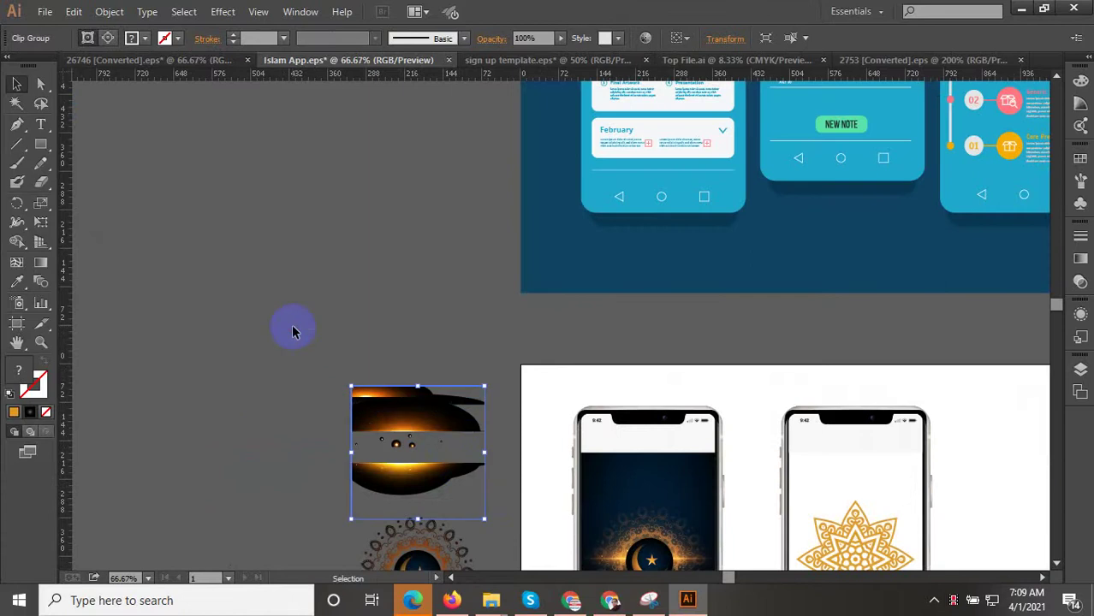
key(Delete)
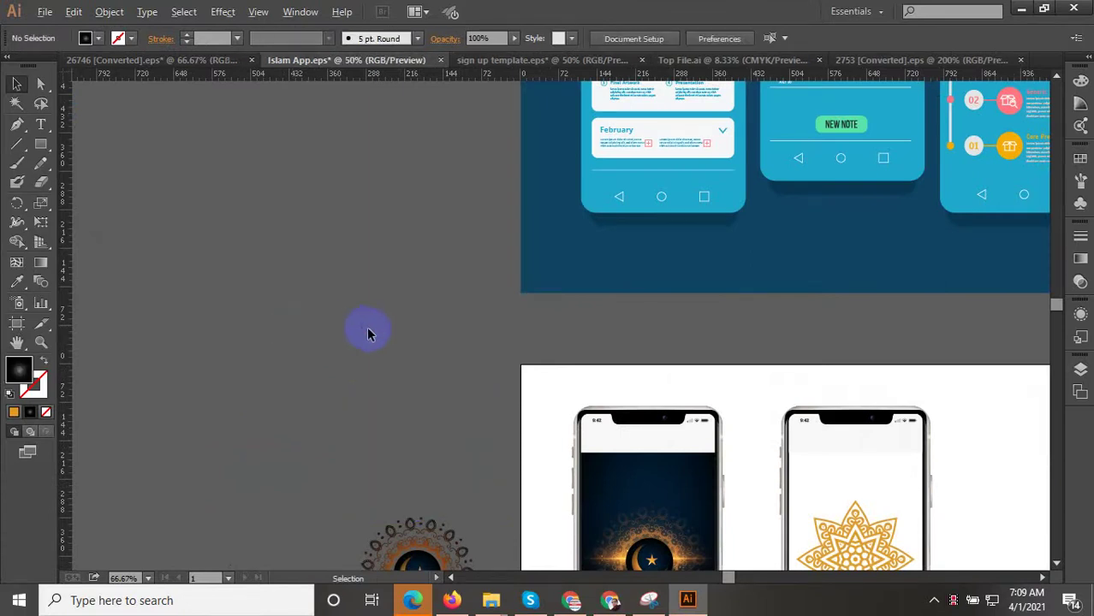
Isolate the moon circle group and copy the gold crescent moon and star
scroll(366, 330, down, 2)
scroll(550, 386, up, 1)
scroll(529, 428, up, 1)
scroll(565, 428, down, 1)
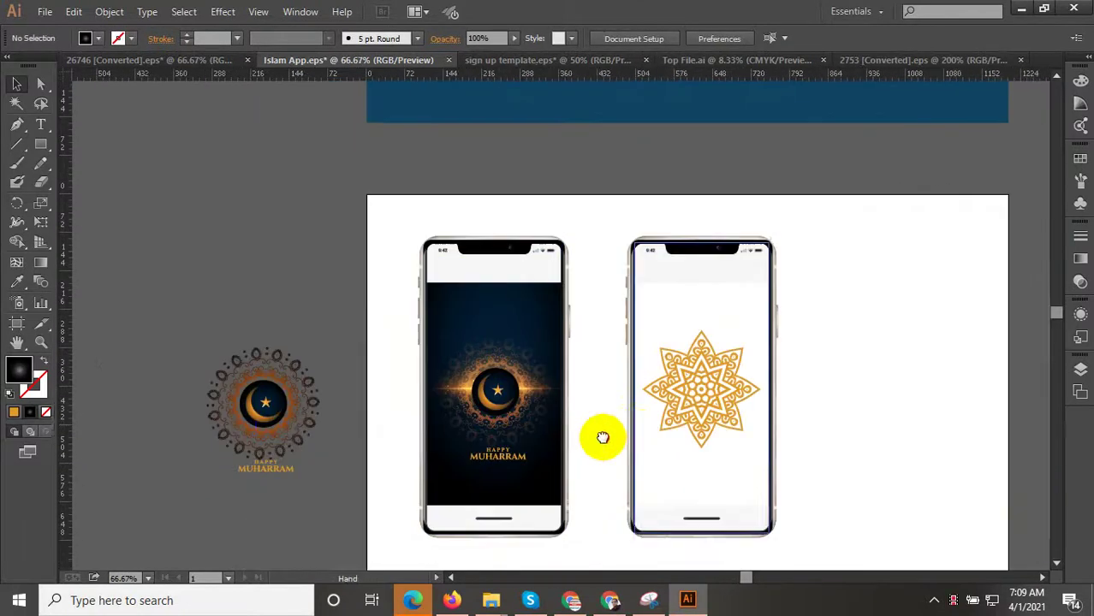
scroll(479, 437, left, 1)
scroll(308, 417, up, 3)
click(256, 394)
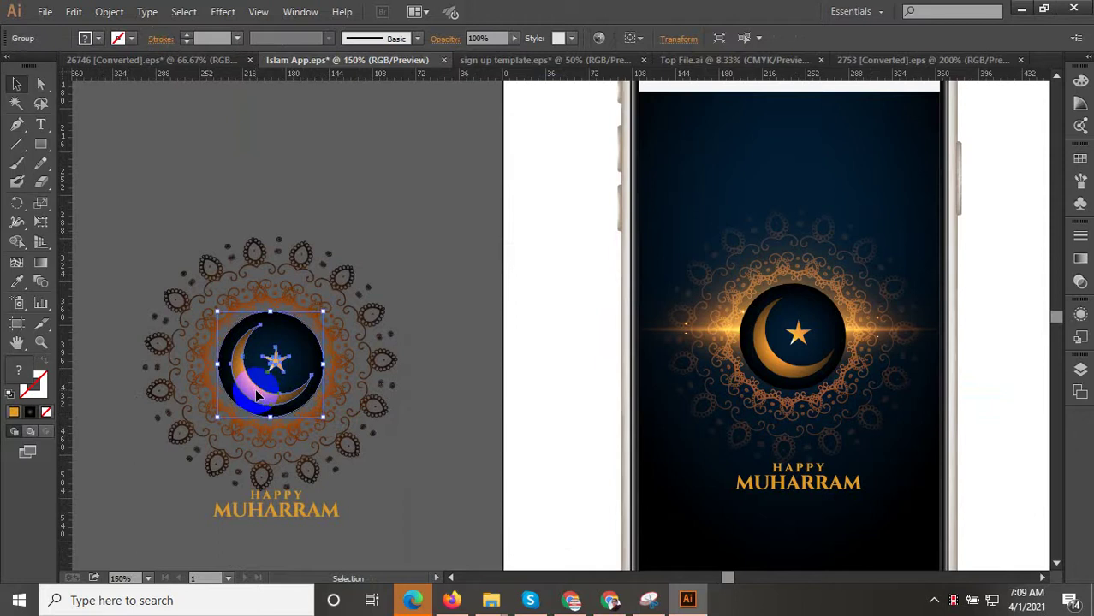
double_click(256, 393)
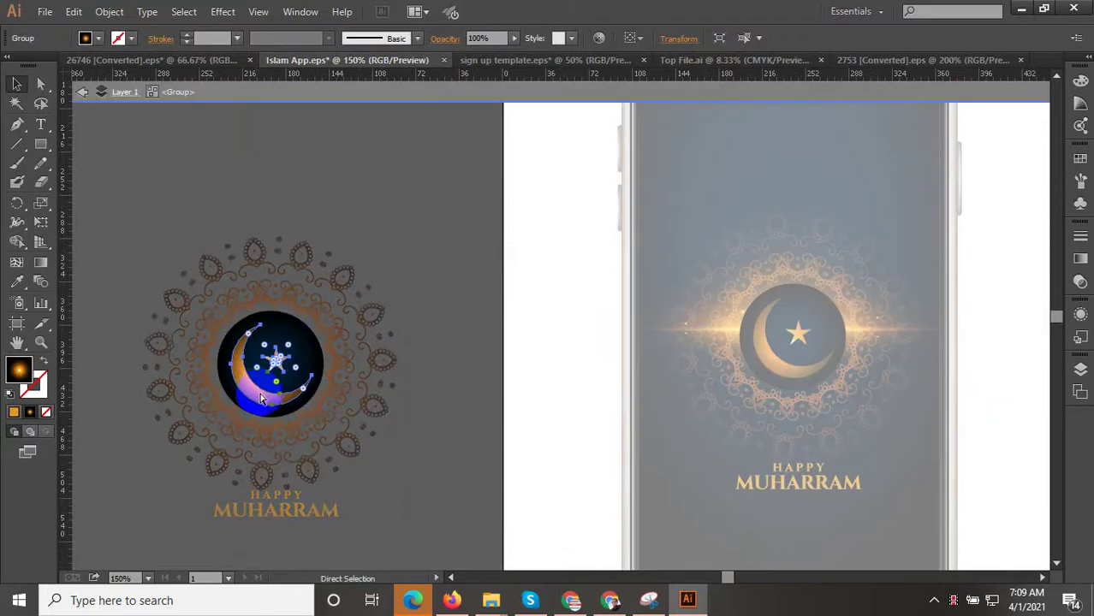
click(267, 402)
double_click(463, 488)
click(444, 471)
Paste the crescent and star and place it right of the gold star ornament
scroll(599, 445, right, 5)
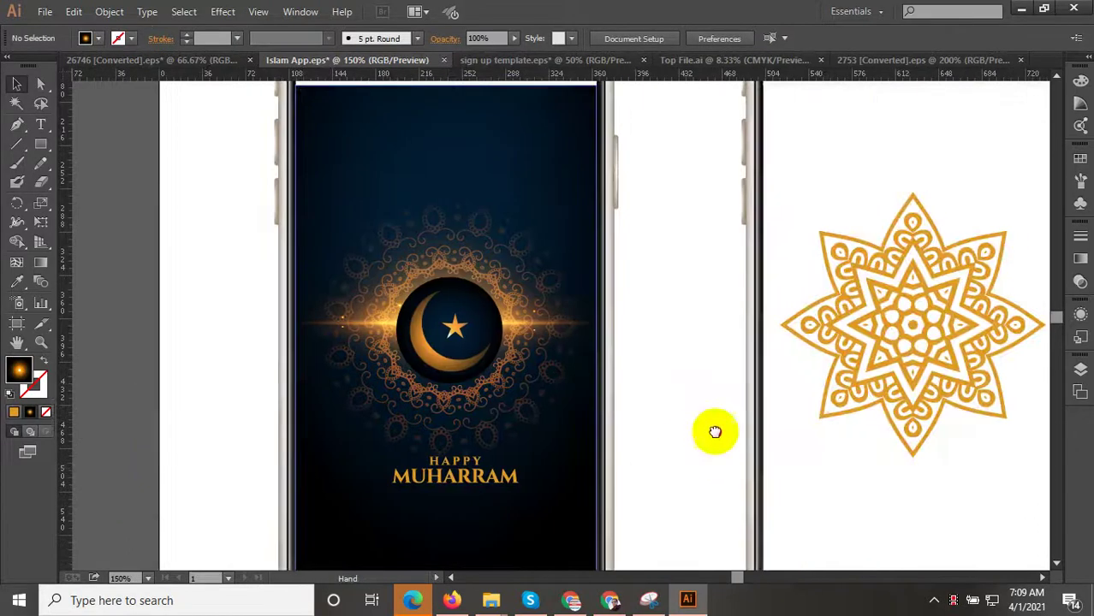
scroll(599, 454, right, 5)
key(ctrl+v)
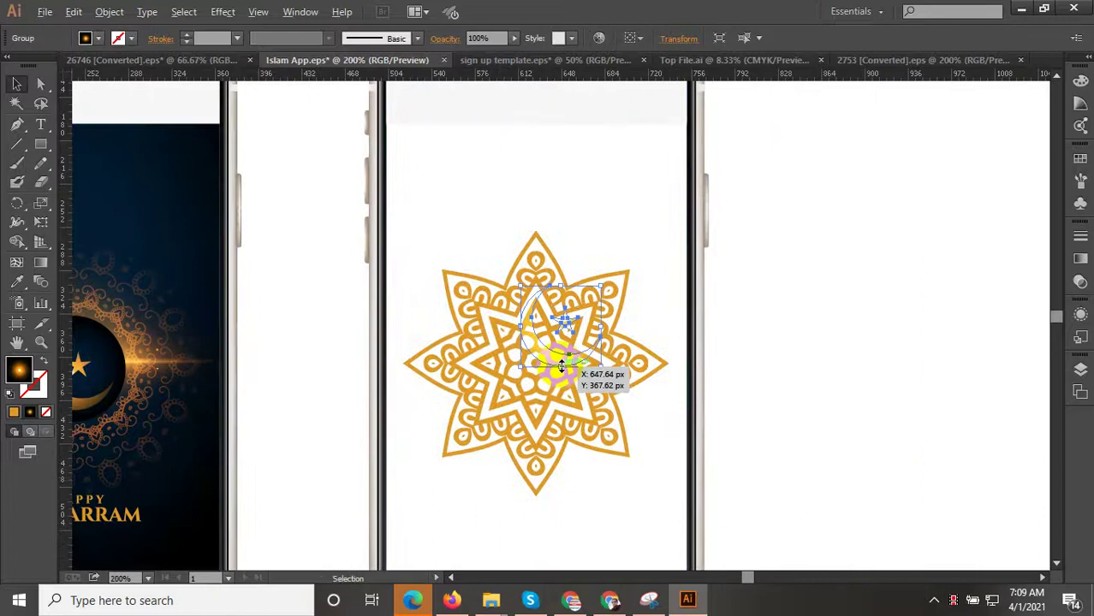
scroll(553, 363, up, 2)
drag(554, 359, 976, 341)
scroll(771, 385, right, 3)
scroll(625, 402, right, 2)
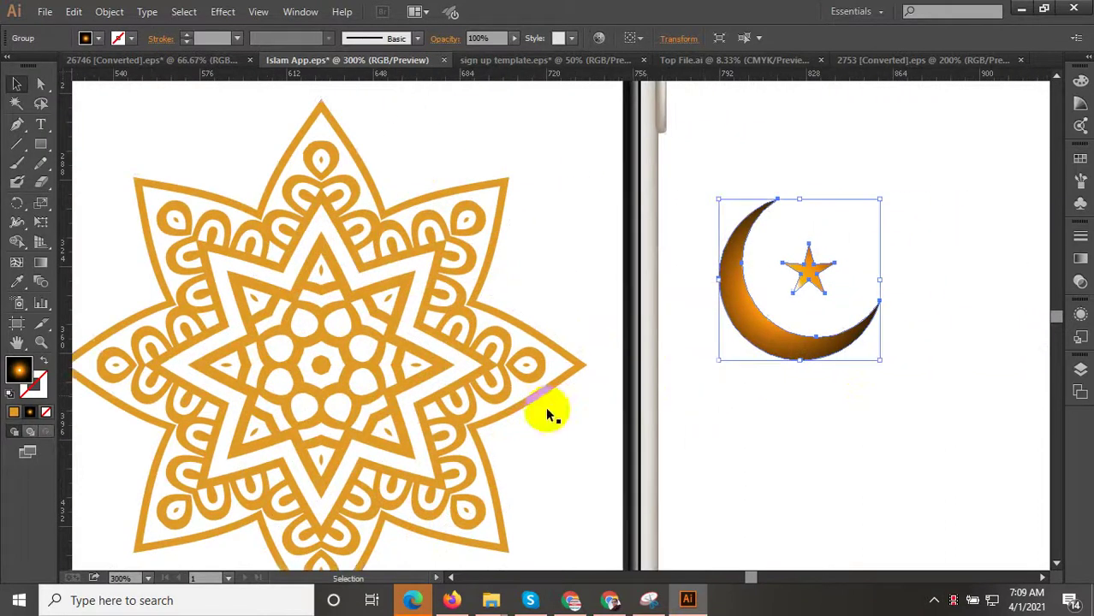
Eyedrop the moon's orange-brown gradient onto the star mandala and delete the moon-and-star copy
click(462, 389)
scroll(477, 402, down, 1)
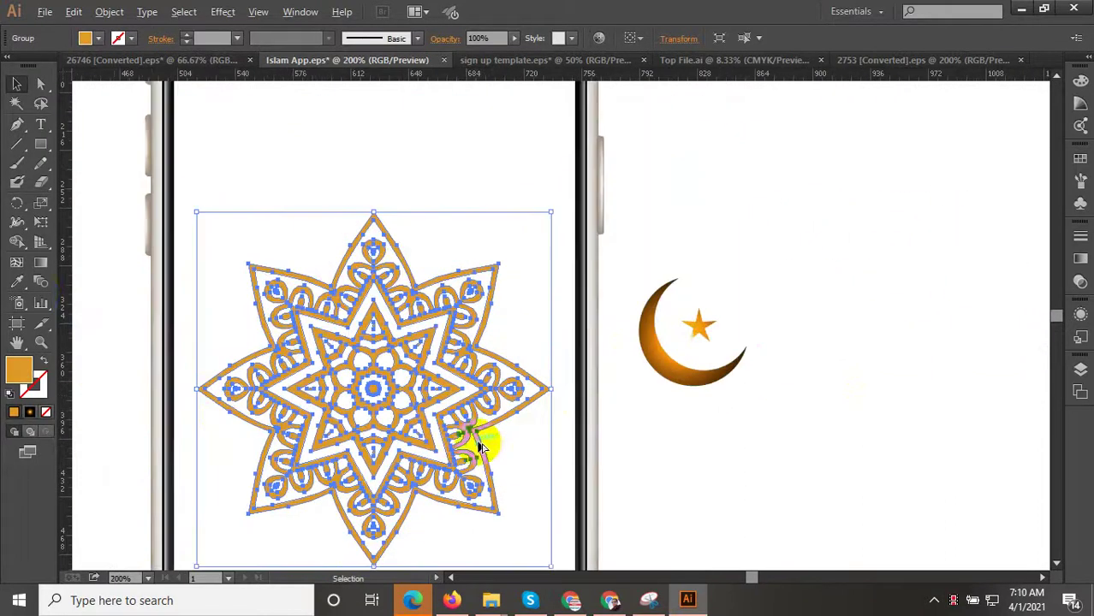
click(18, 281)
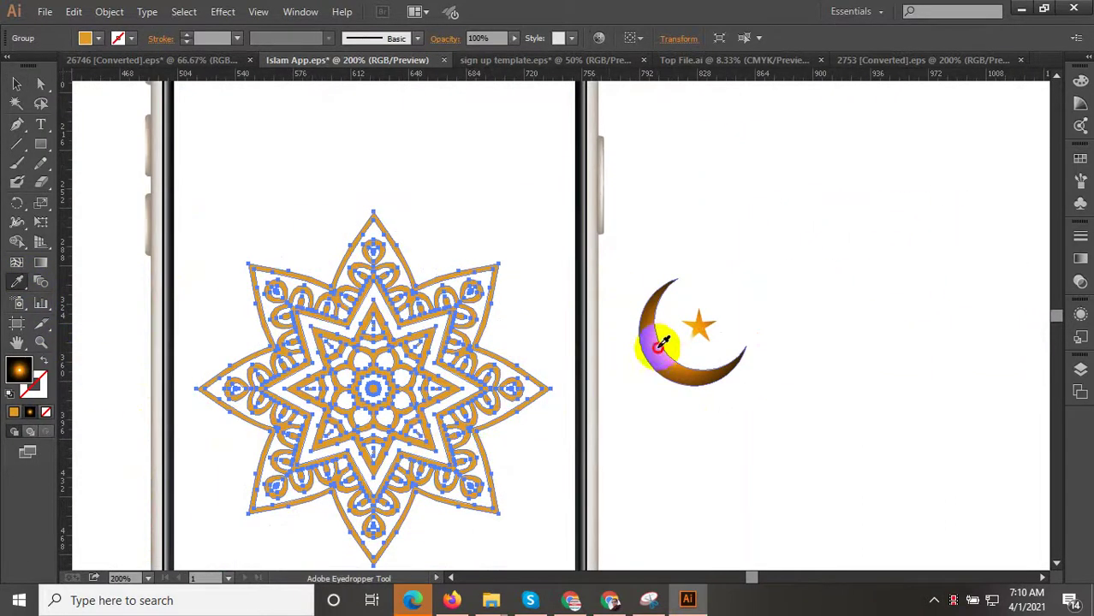
click(660, 344)
click(16, 84)
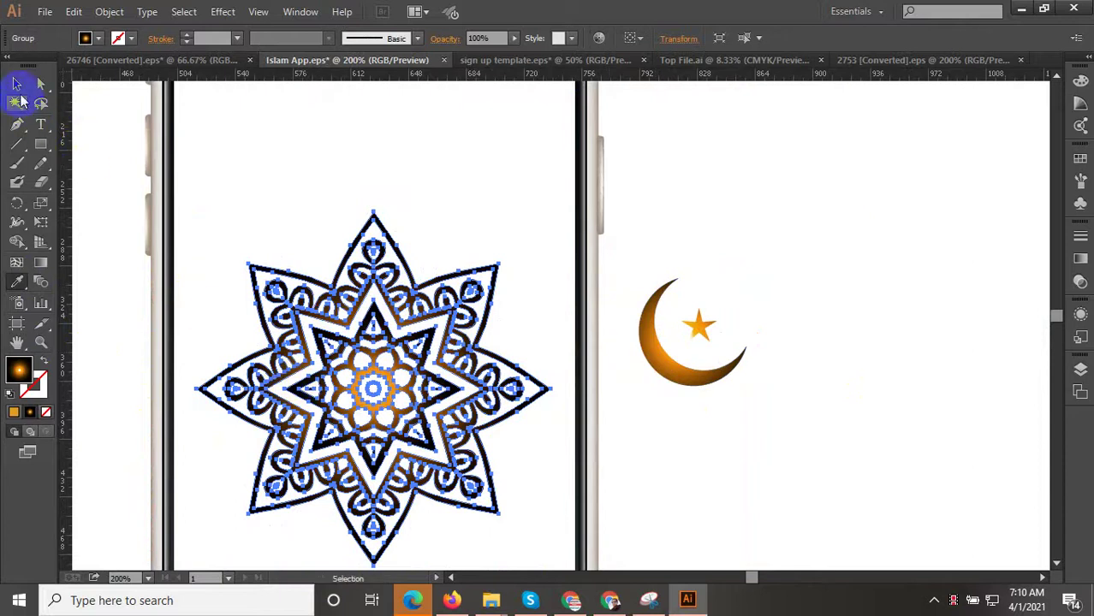
click(672, 370)
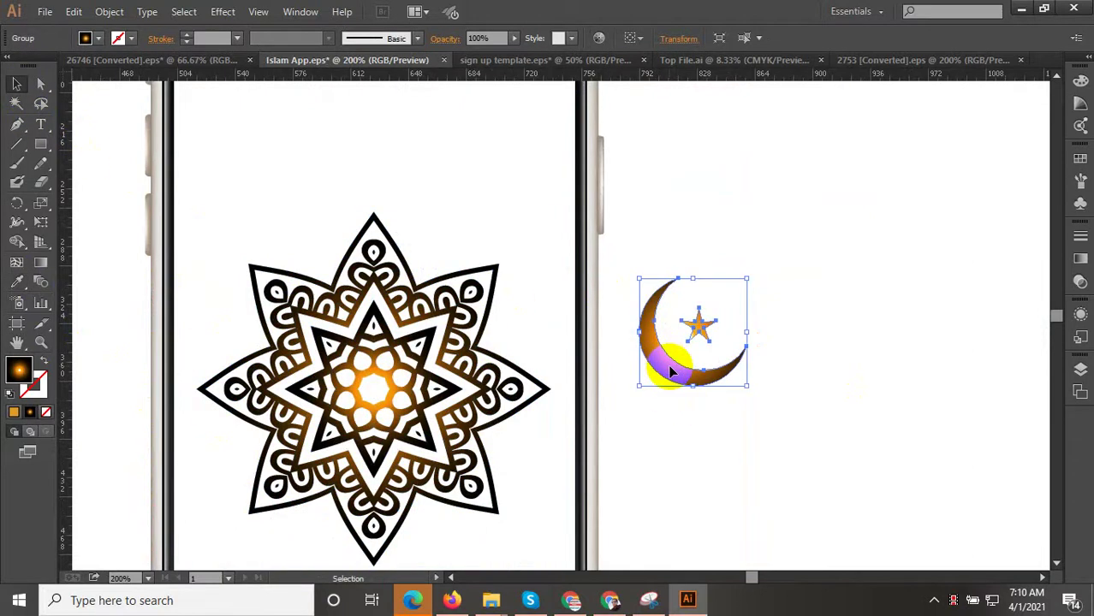
key(Delete)
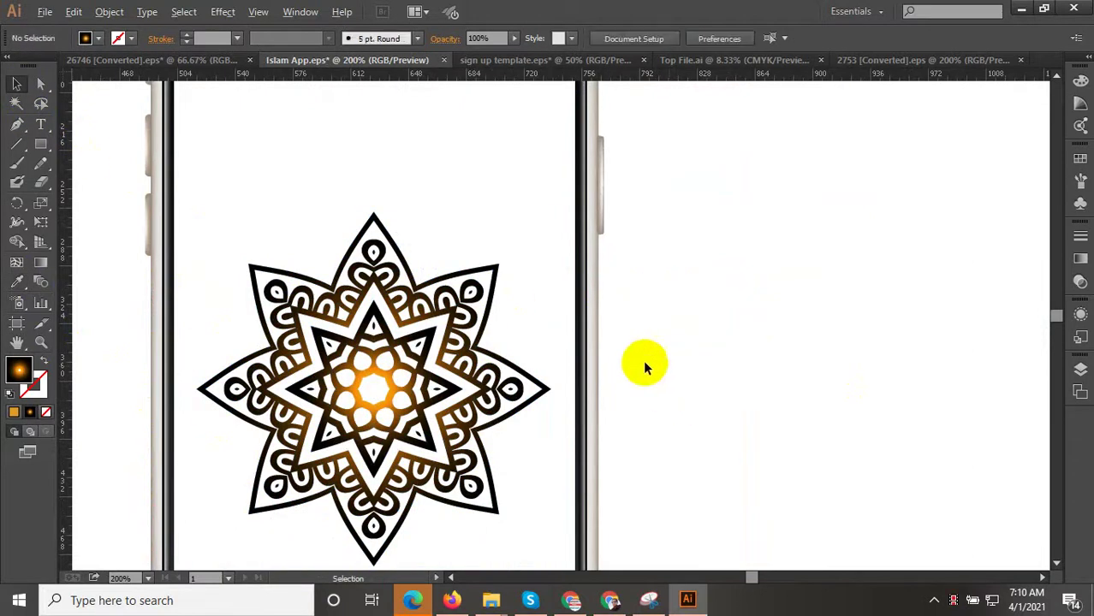
scroll(603, 364, down, 4)
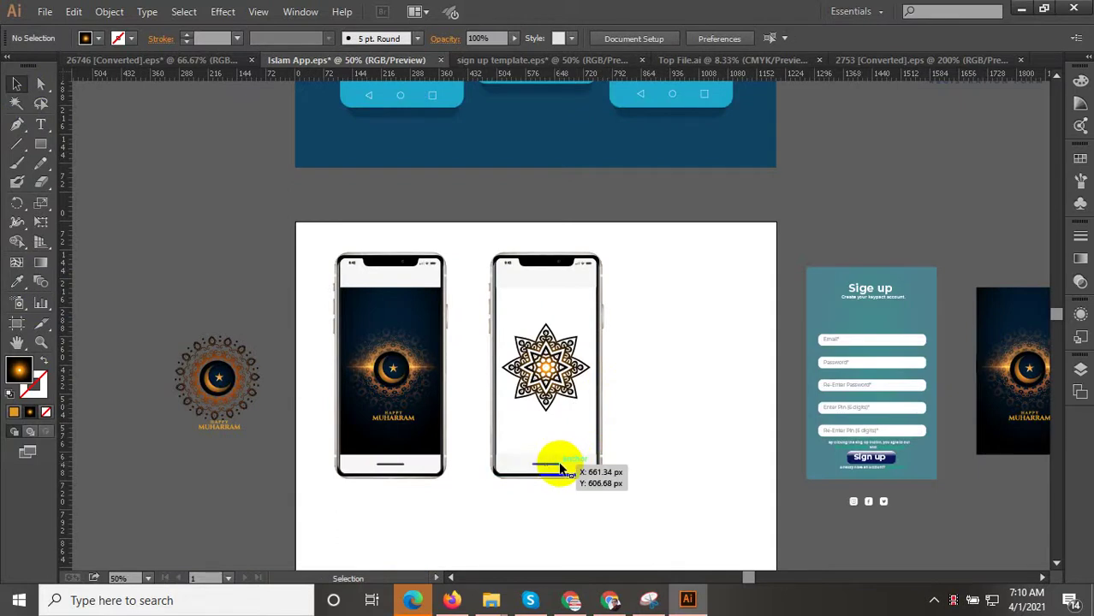
Move the star mandala's radial gradient midpoint to 87% in the Gradient panel
scroll(555, 428, up, 2)
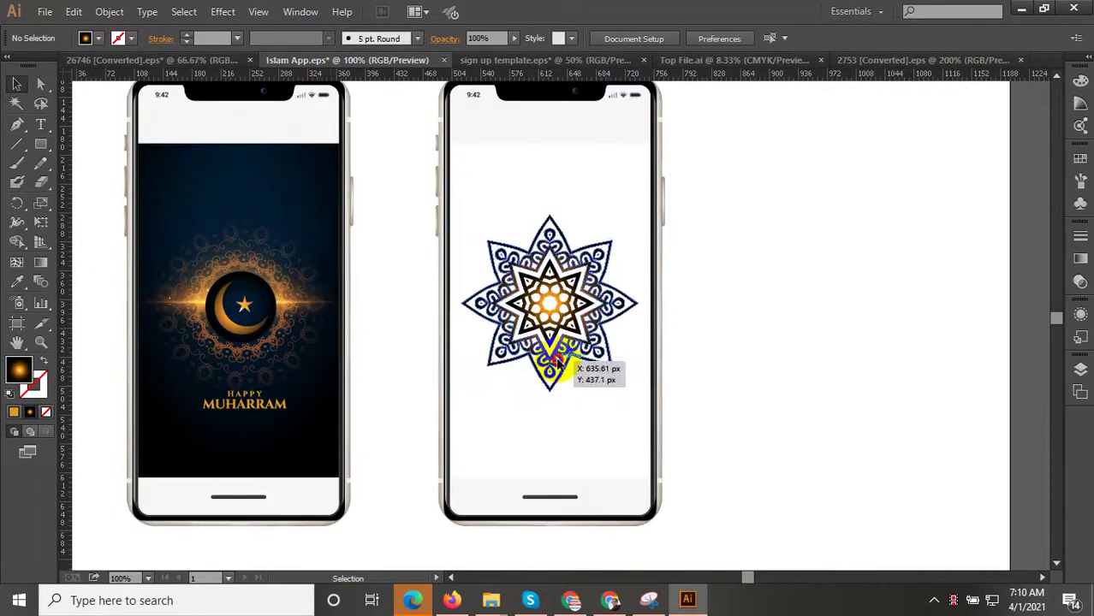
drag(559, 419, 475, 366)
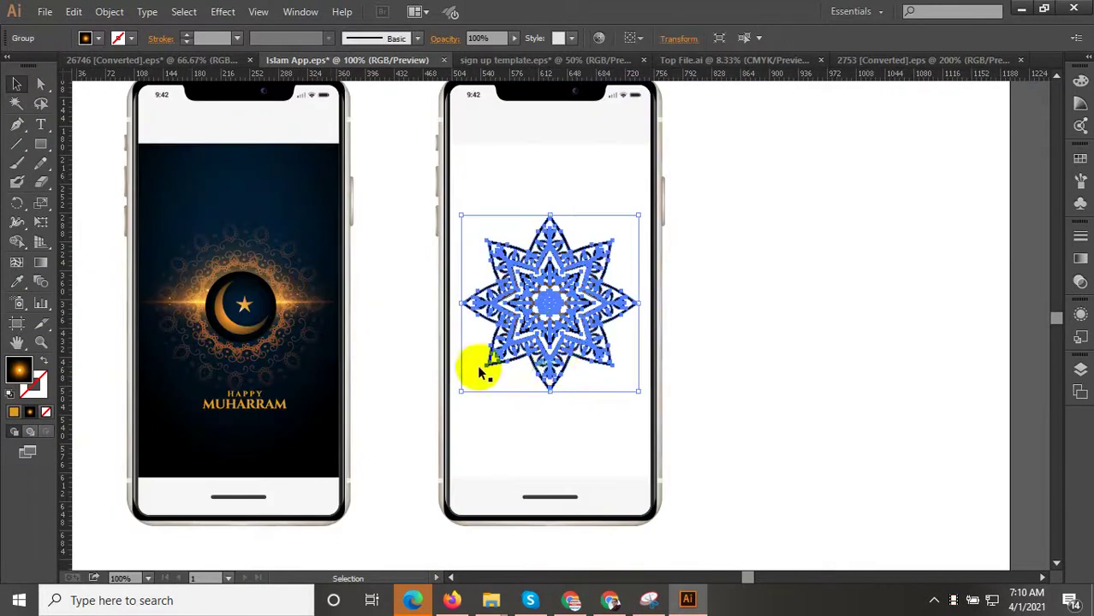
click(1080, 260)
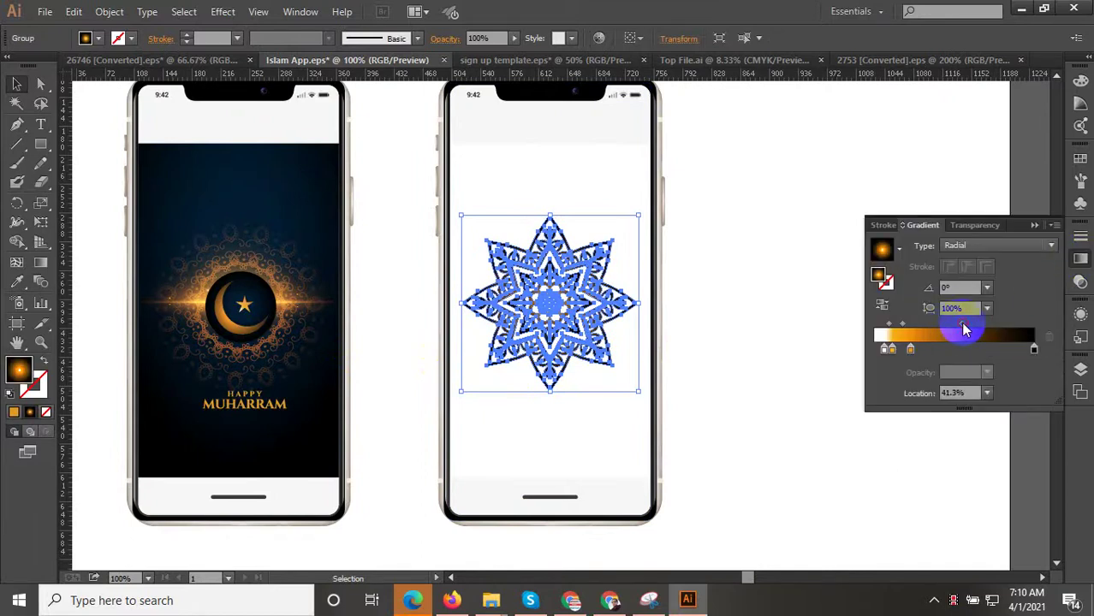
scroll(627, 318, up, 1)
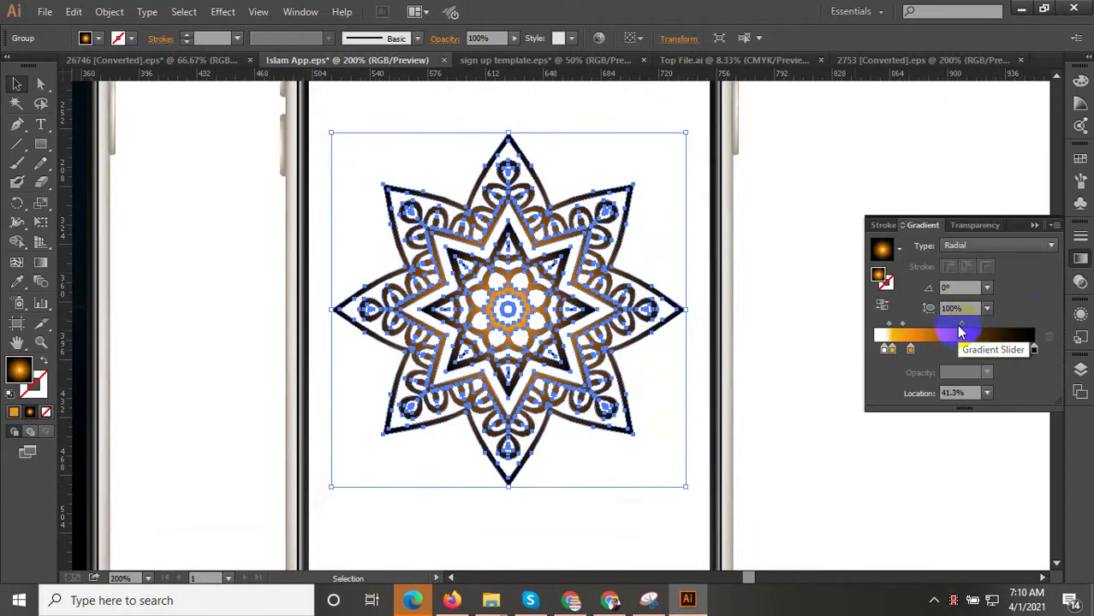
drag(967, 329, 1019, 329)
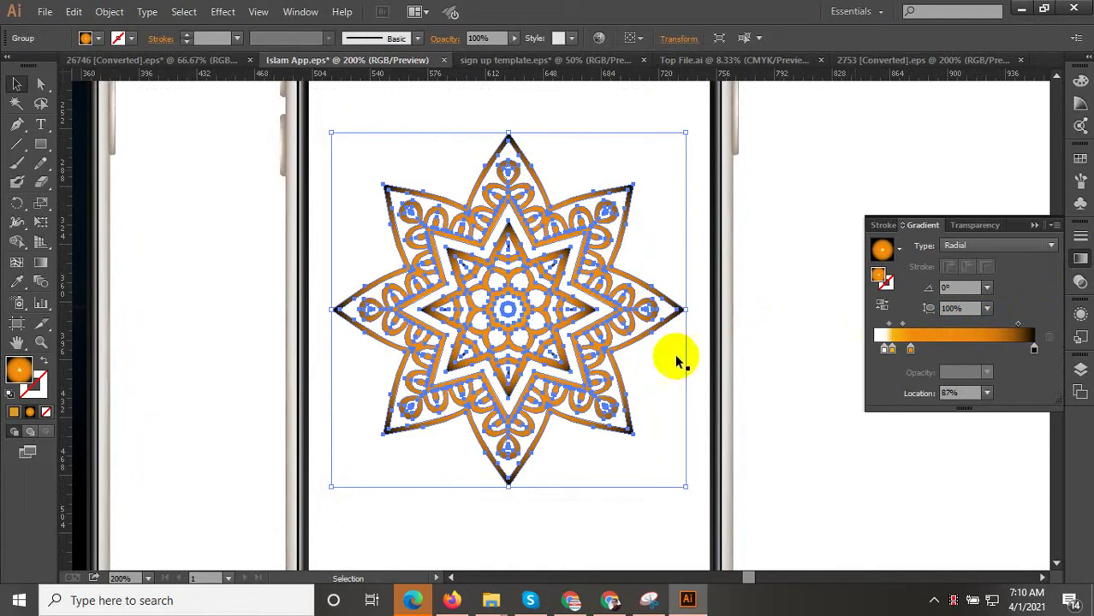
scroll(606, 359, down, 3)
scroll(569, 409, down, 3)
Drag the sign-up screen's teal background rectangle up and away from the form
click(646, 365)
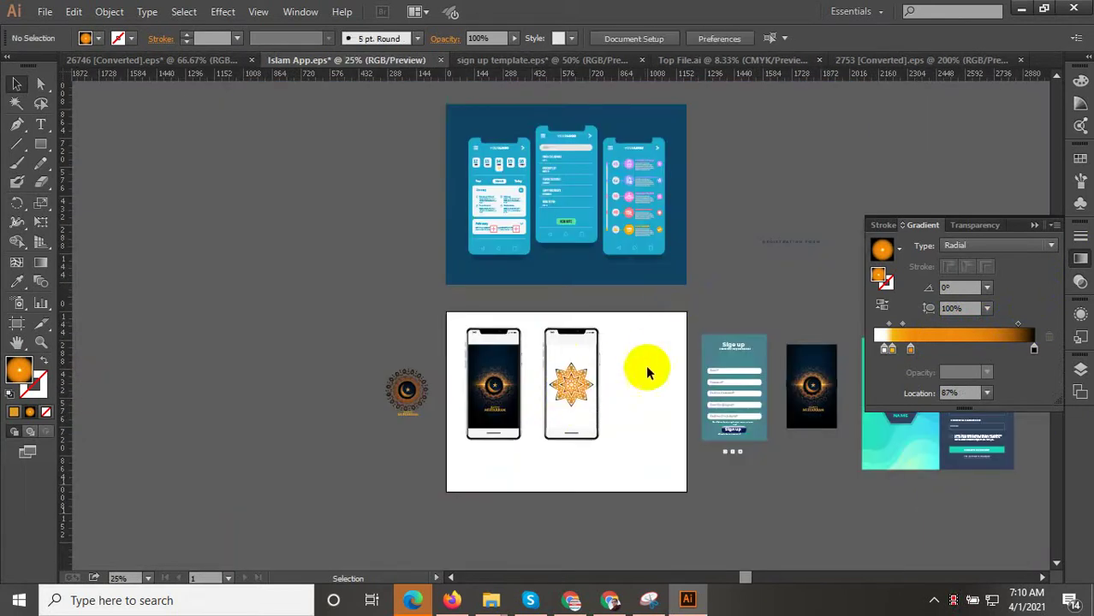
scroll(588, 409, up, 3)
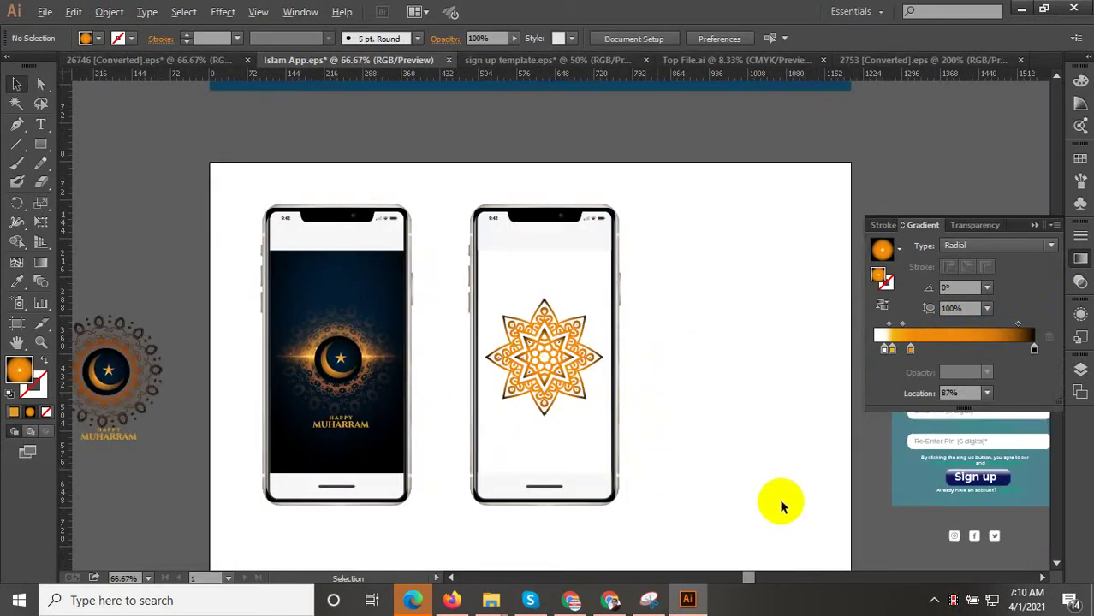
scroll(501, 412, down, 1)
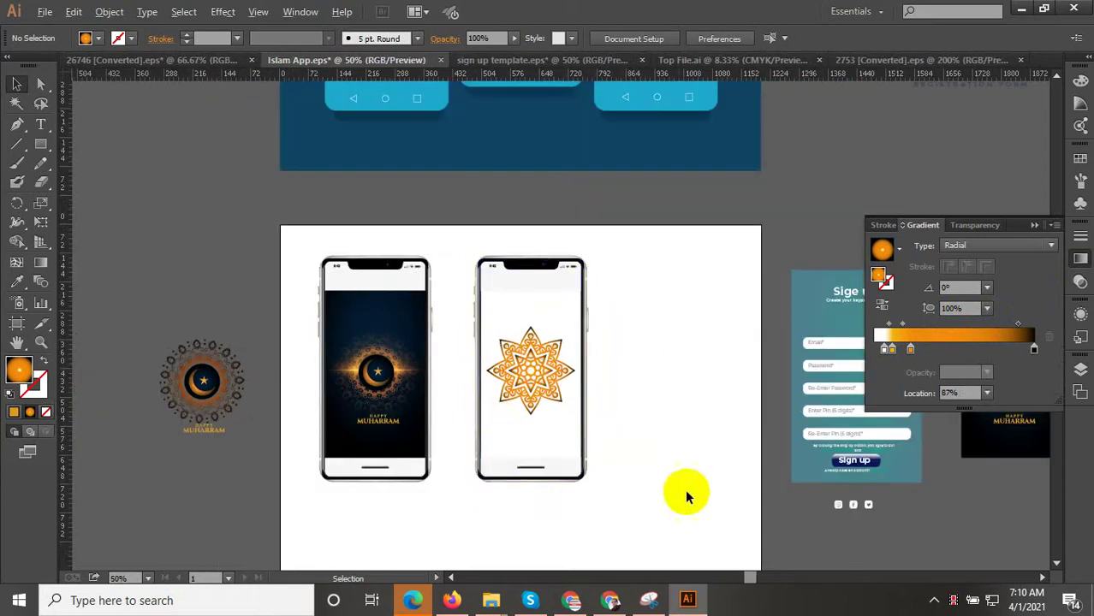
drag(678, 518, 633, 508)
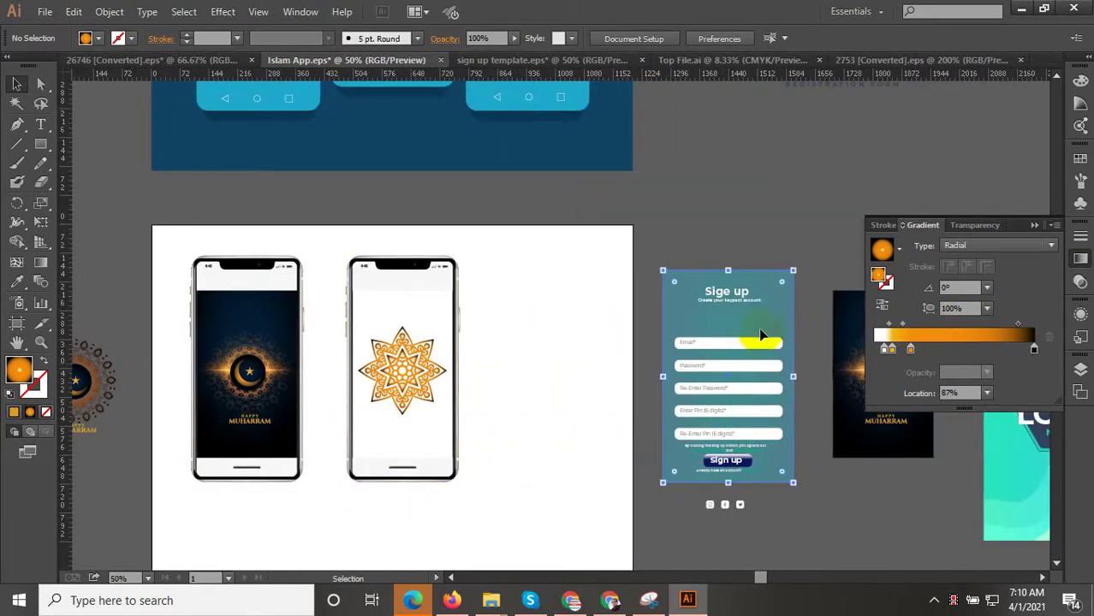
click(741, 339)
drag(760, 324, 768, 311)
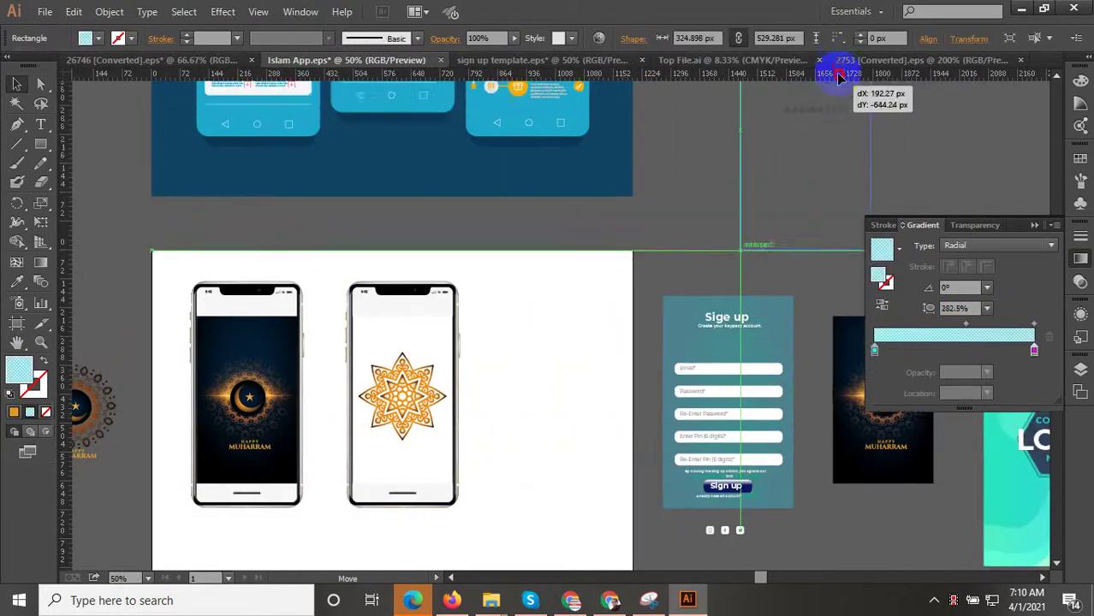
scroll(696, 378, down, 1)
drag(697, 378, 722, 203)
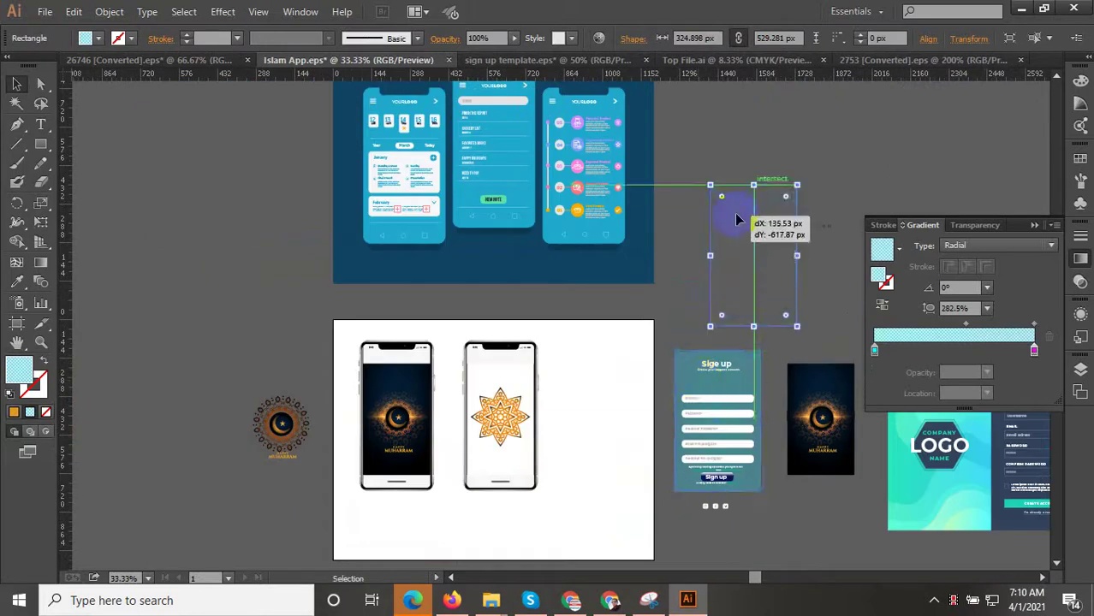
Group the sign-up form's fields, text and button, then shrink the group over the second phone
drag(692, 353, 758, 514)
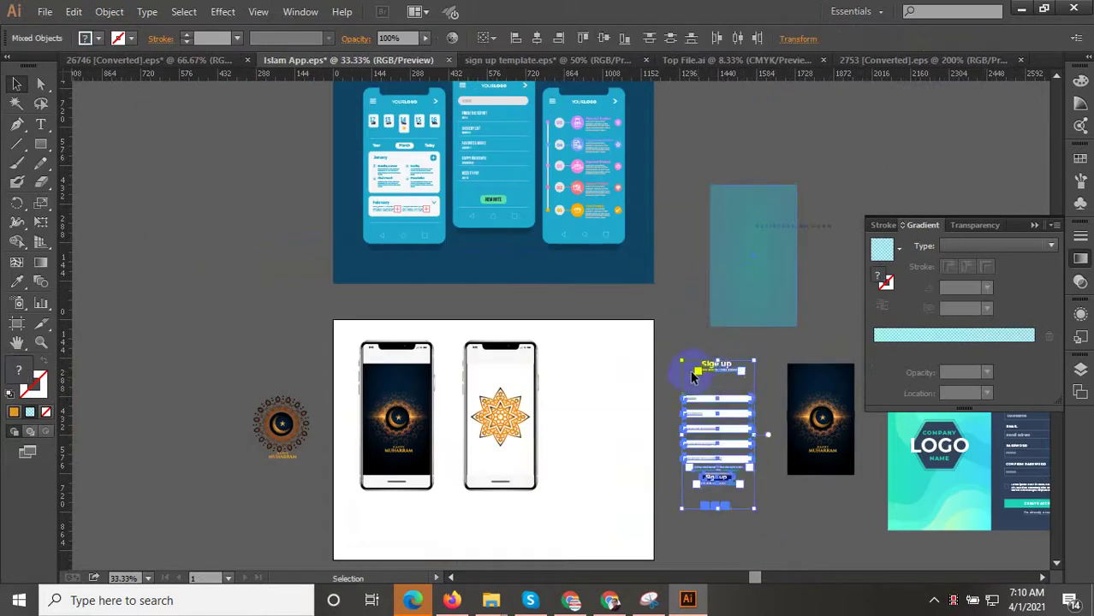
right_click(703, 368)
click(754, 446)
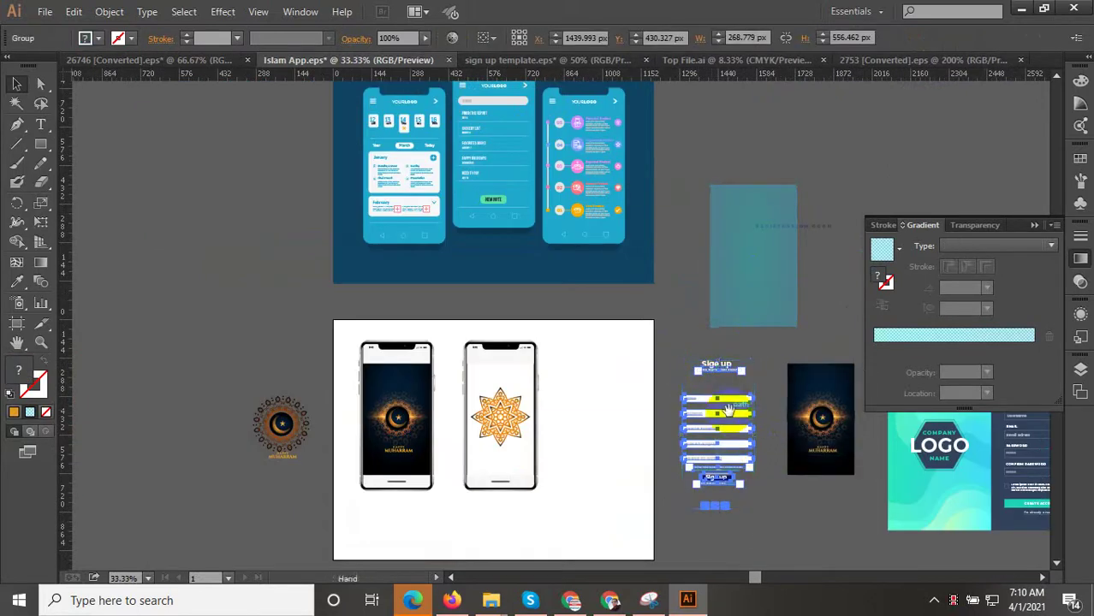
drag(722, 404, 509, 353)
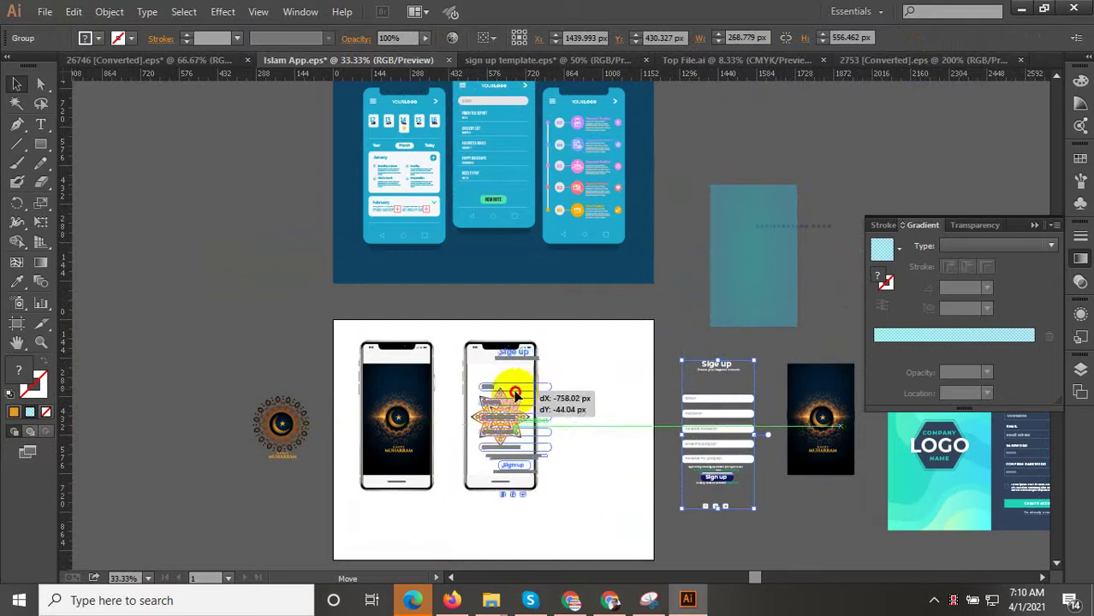
scroll(509, 354, up, 2)
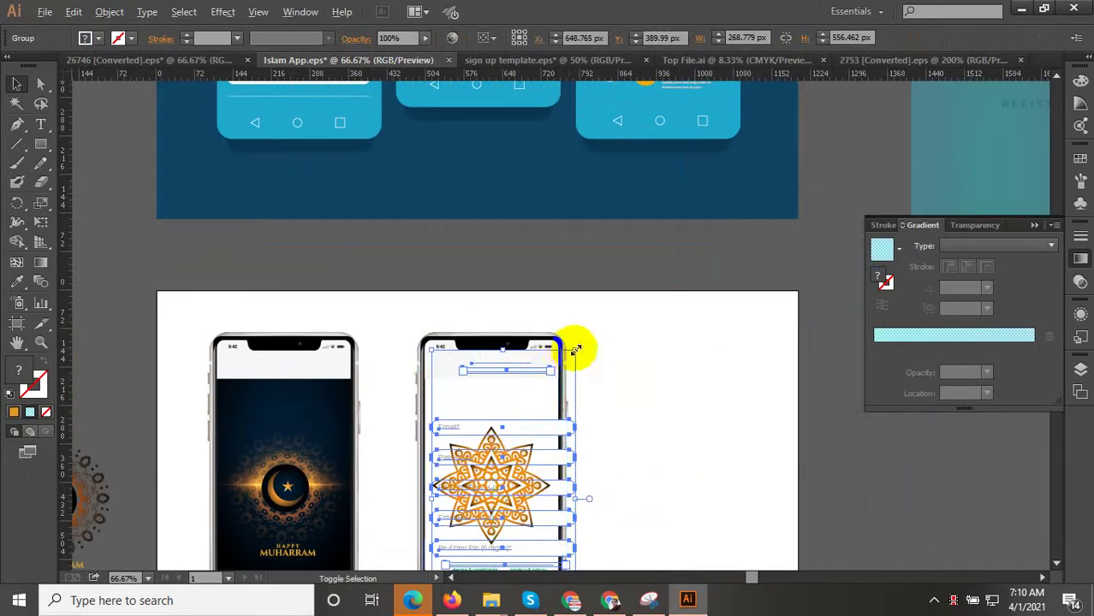
drag(576, 349, 552, 379)
Move the sign-up form group back beside the artboard, leaving the star screen alone
scroll(564, 313, down, 3)
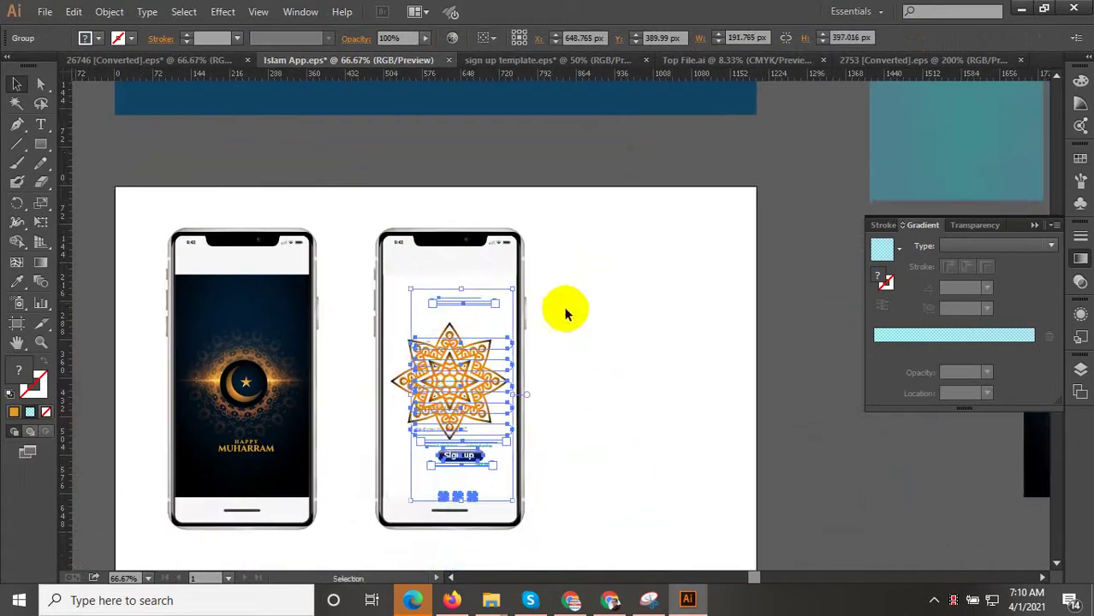
drag(483, 302, 463, 305)
drag(491, 343, 475, 401)
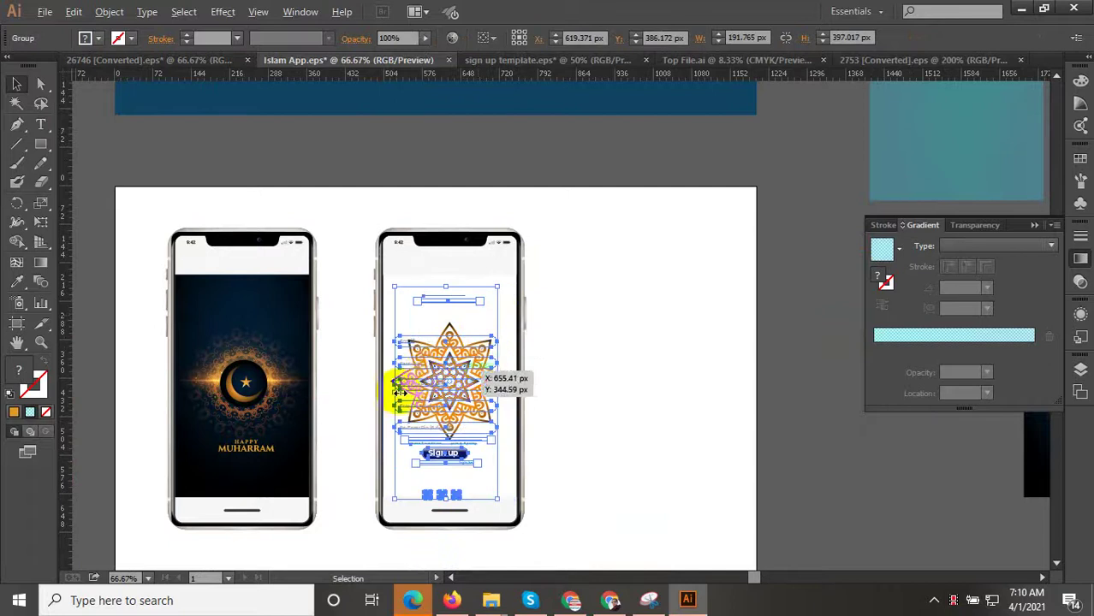
scroll(433, 368, down, 2)
drag(429, 347, 620, 346)
click(670, 490)
Ungroup the sign-up form group
scroll(596, 392, up, 2)
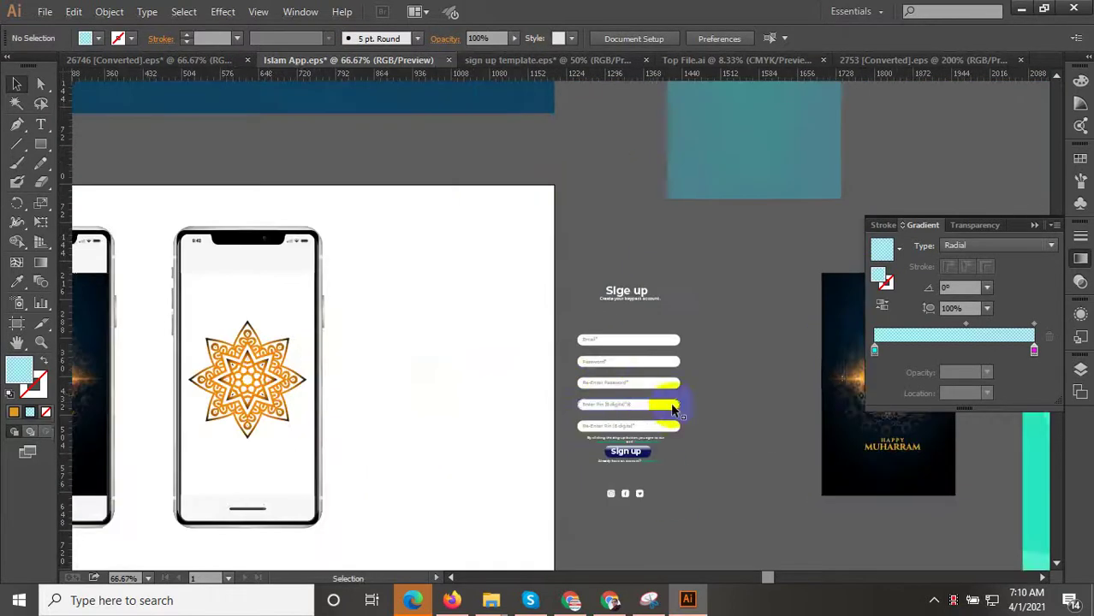
drag(728, 382, 751, 378)
scroll(659, 321, up, 2)
click(649, 236)
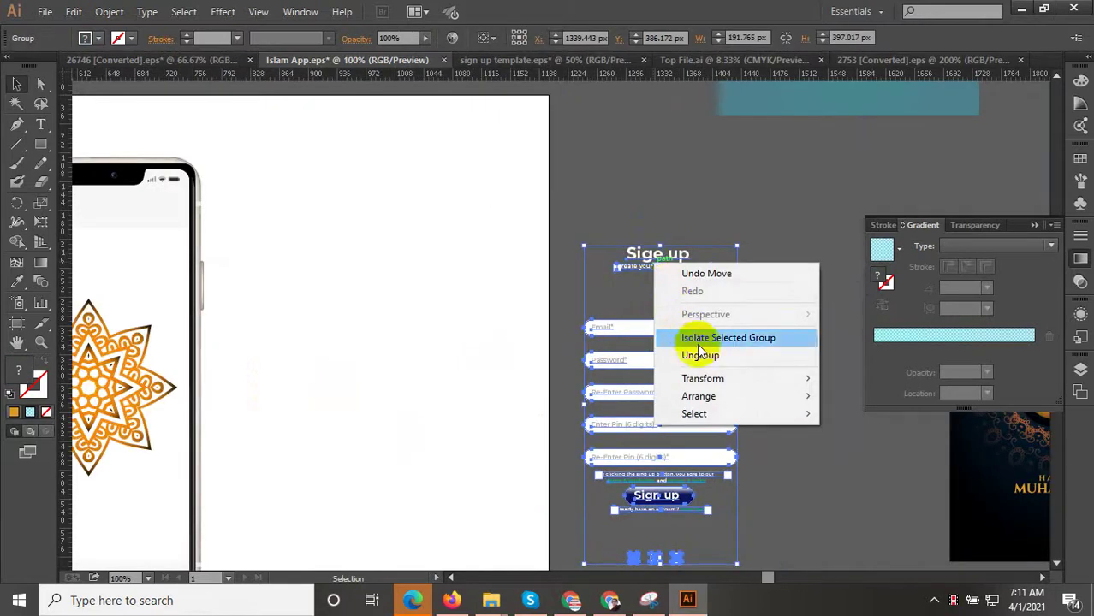
click(700, 355)
click(783, 224)
scroll(784, 224, down, 2)
Give the small subtitle under the heading the phone background's dark gradient
click(722, 250)
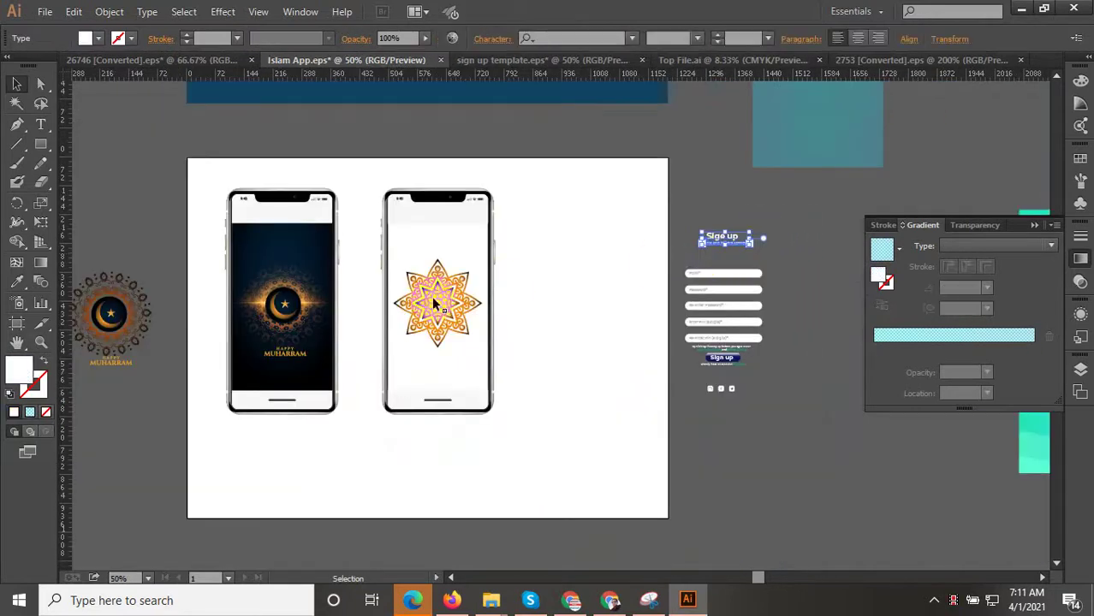
click(16, 282)
scroll(439, 235, up, 2)
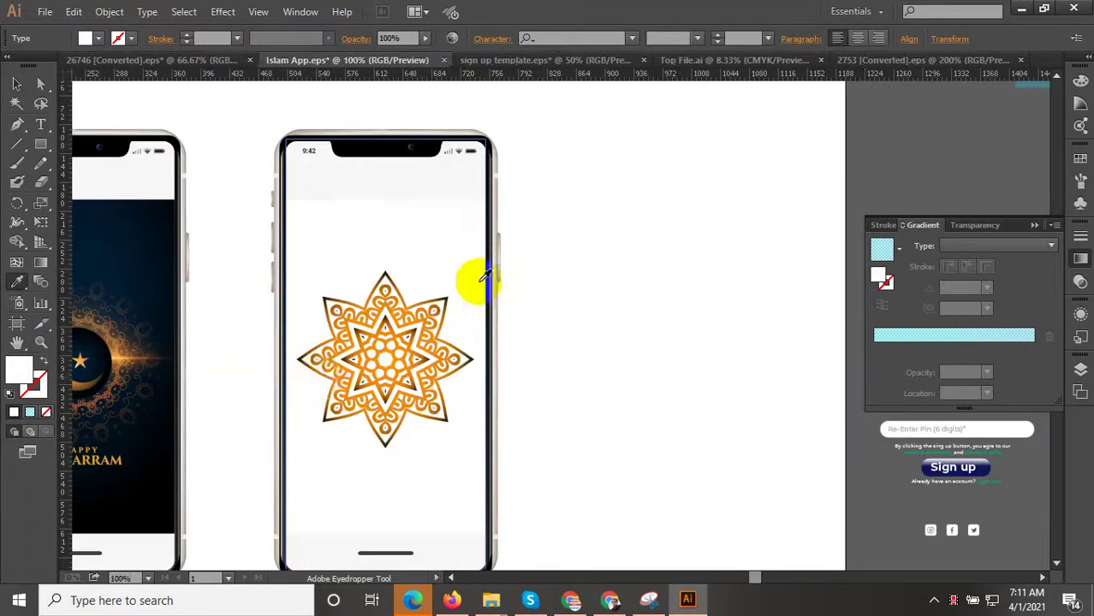
scroll(306, 362, down, 1)
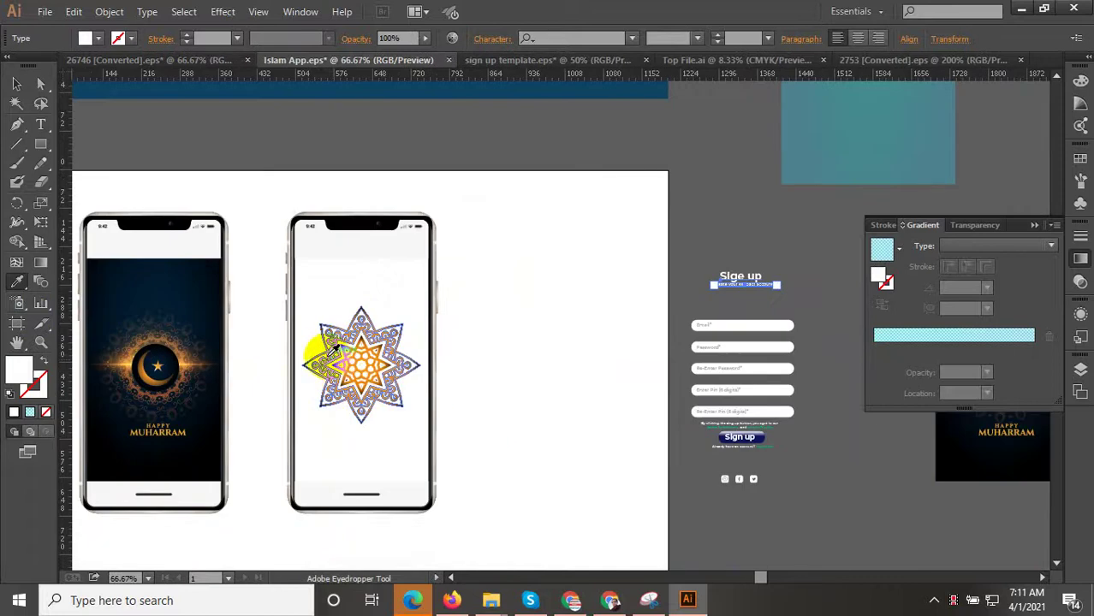
click(192, 285)
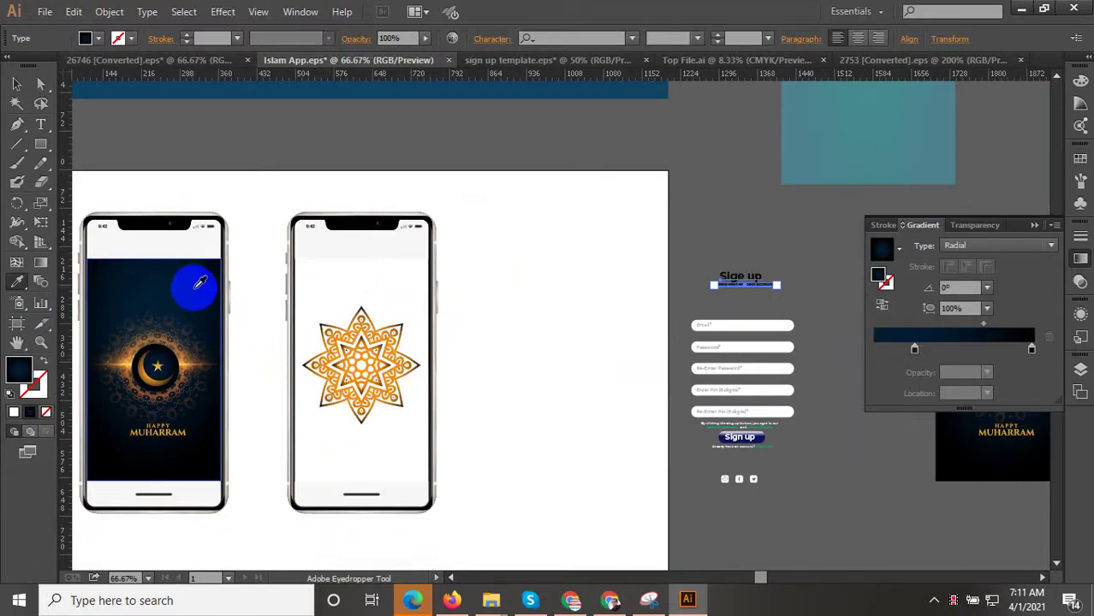
click(16, 83)
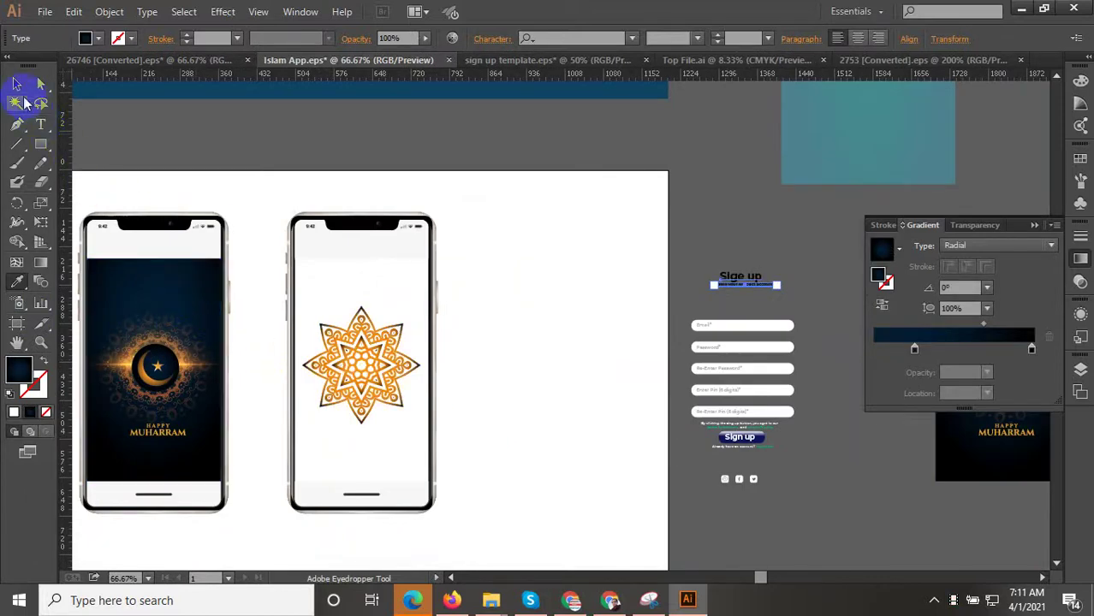
click(724, 202)
Select the five input fields together and ungroup them
scroll(797, 303, up, 2)
scroll(800, 360, up, 1)
scroll(490, 230, down, 1)
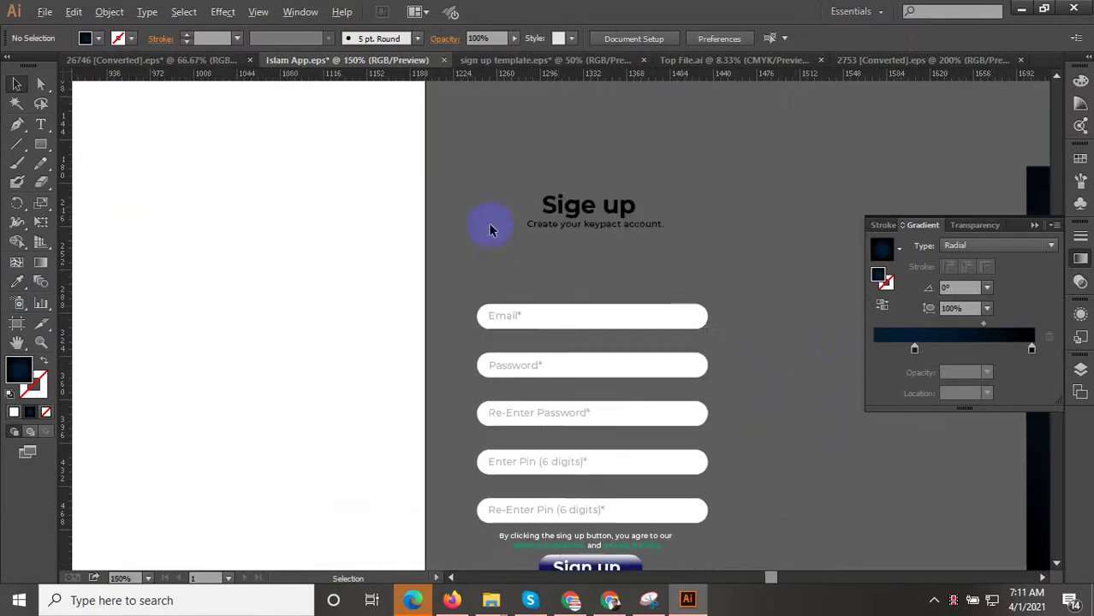
scroll(531, 298, down, 2)
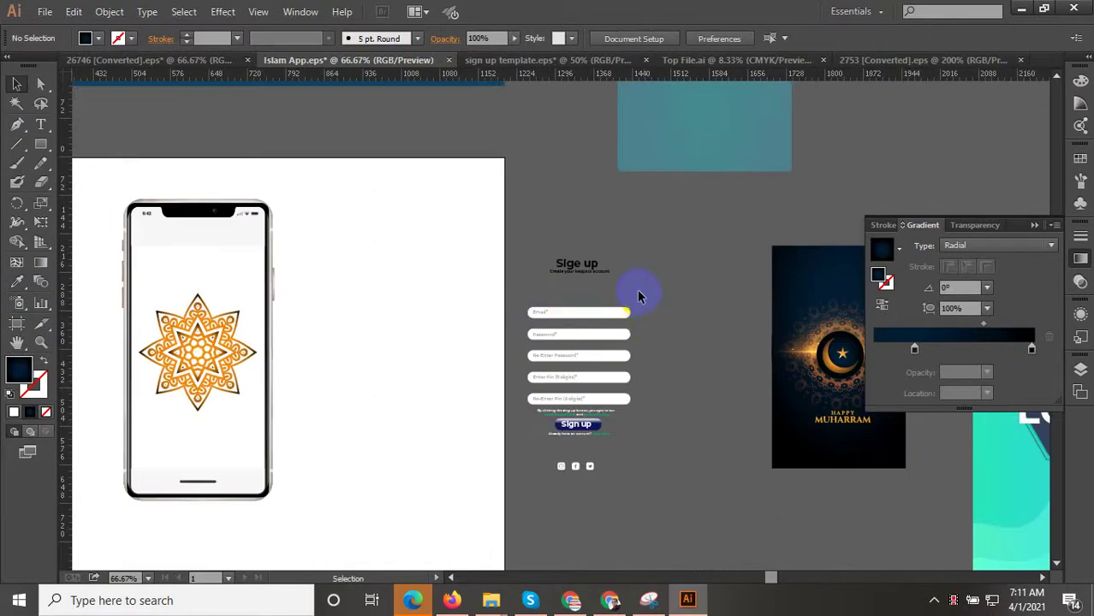
drag(637, 294, 621, 408)
right_click(608, 354)
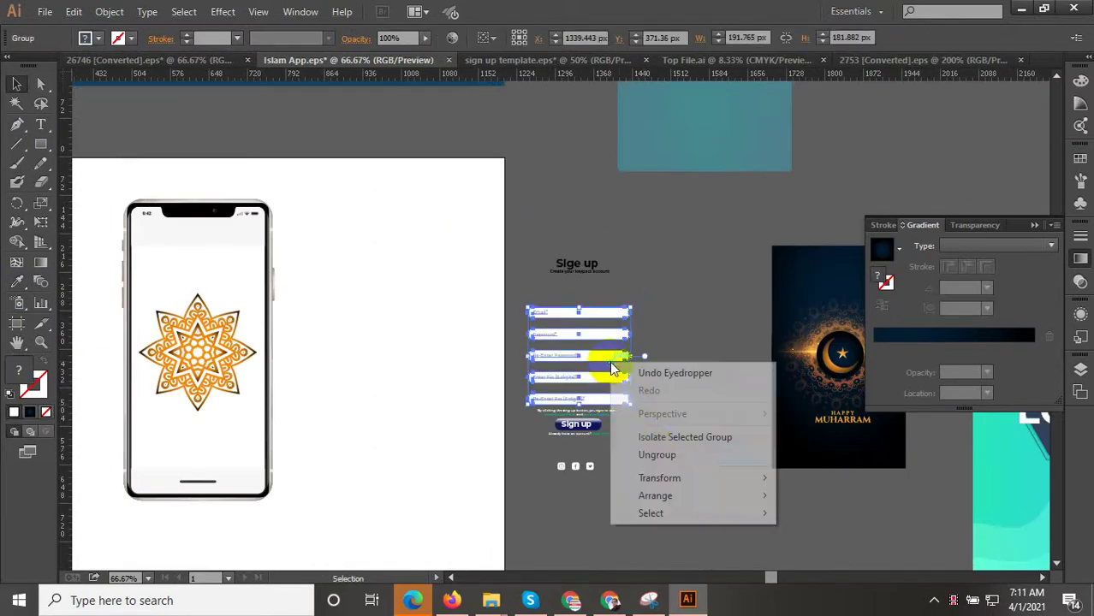
click(709, 456)
Fill the input fields with the Muharram poster's dark radial gradient
scroll(643, 335, up, 1)
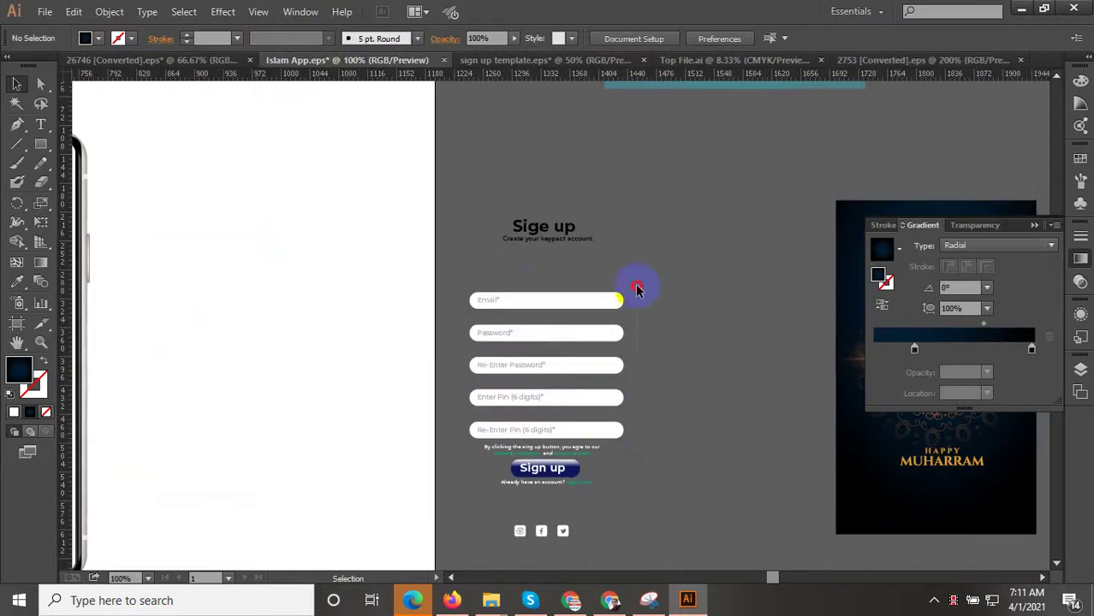
click(607, 431)
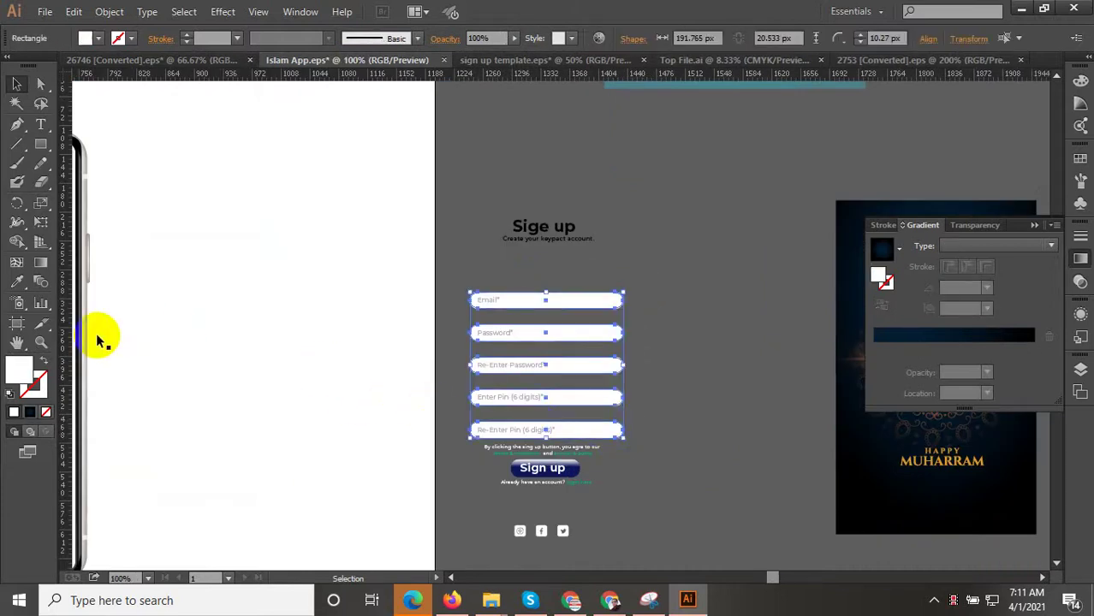
click(16, 282)
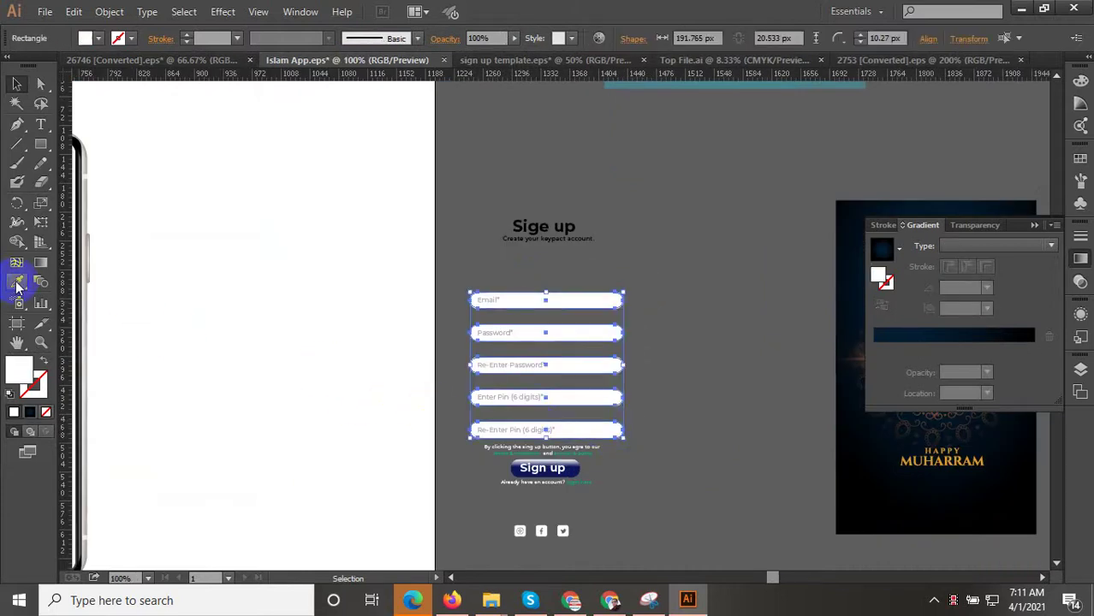
click(533, 235)
click(858, 508)
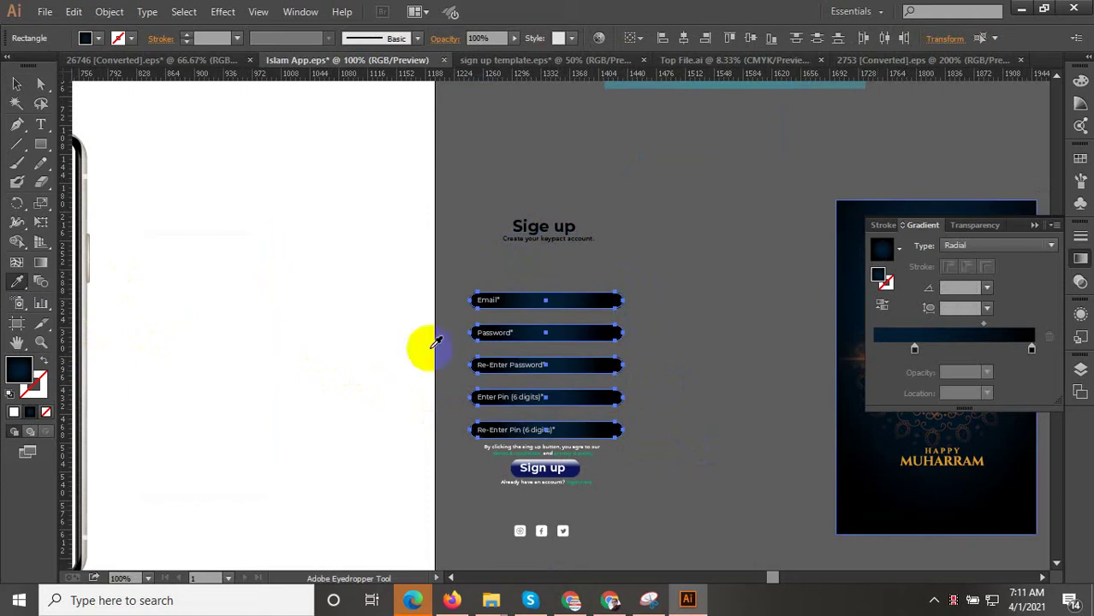
click(16, 83)
click(772, 270)
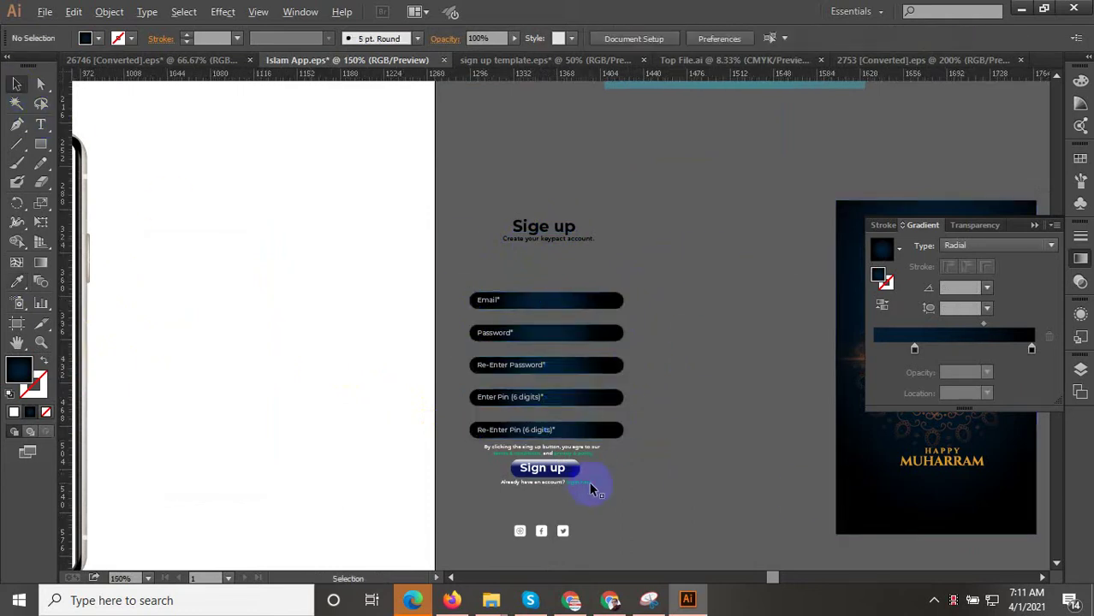
Enter the captions-and-Sign-up group and select the terms agreement sentence
alt+scroll(589, 481, up, 3)
alt+scroll(678, 410, down, 1)
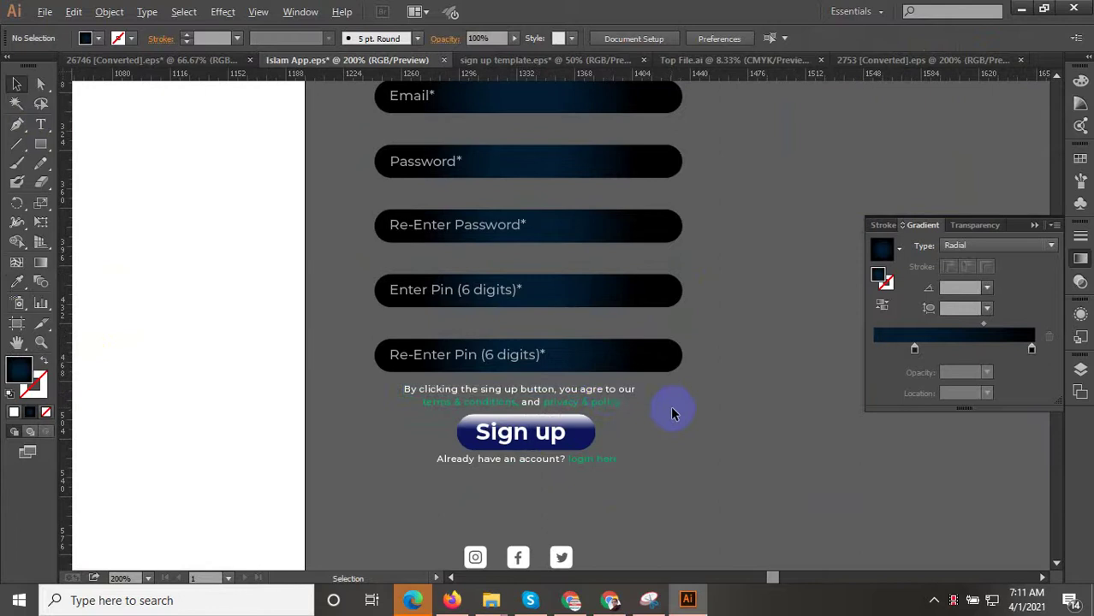
click(634, 387)
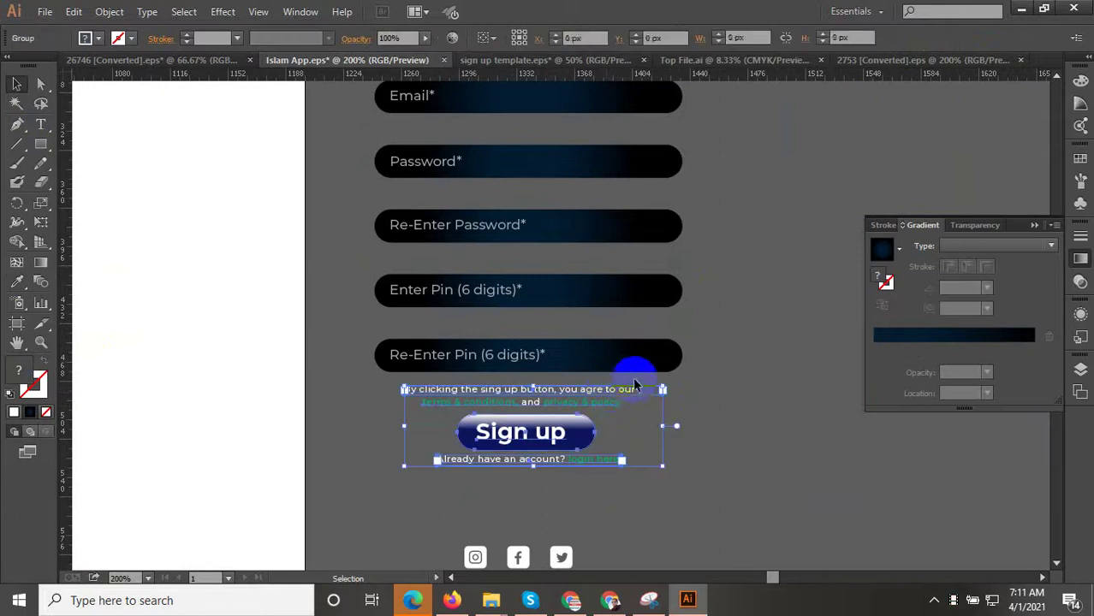
double_click(578, 391)
alt+scroll(505, 482, up, 1)
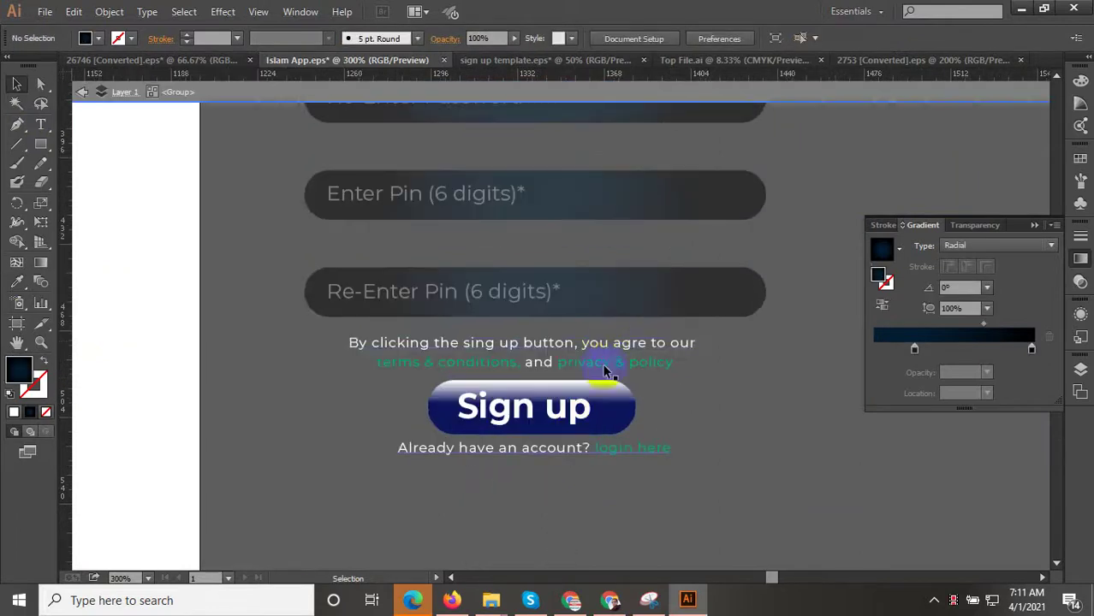
click(605, 340)
shift+click(542, 447)
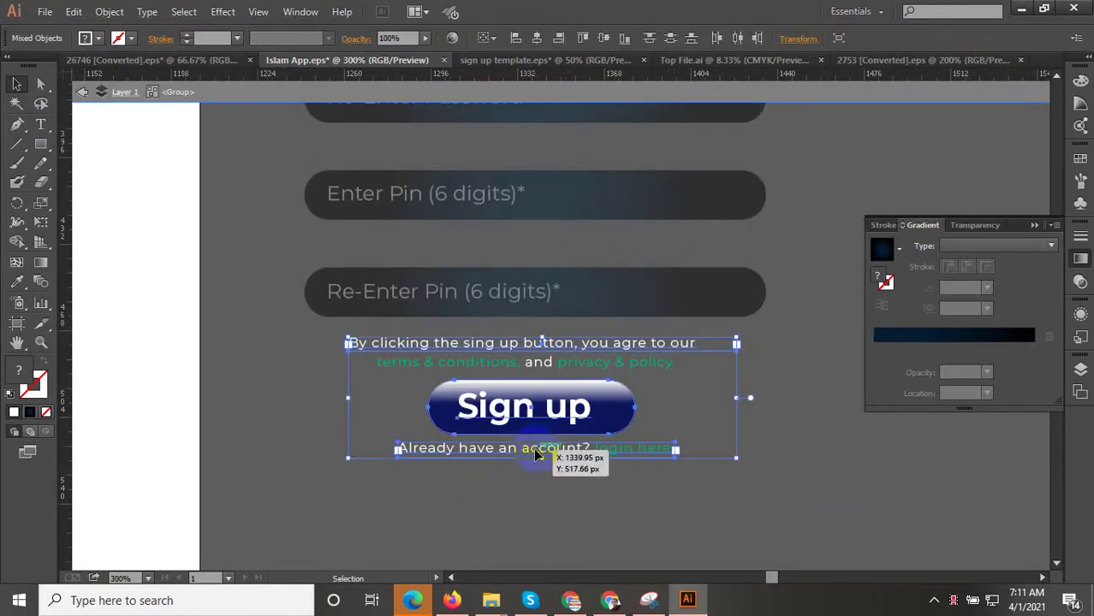
click(629, 345)
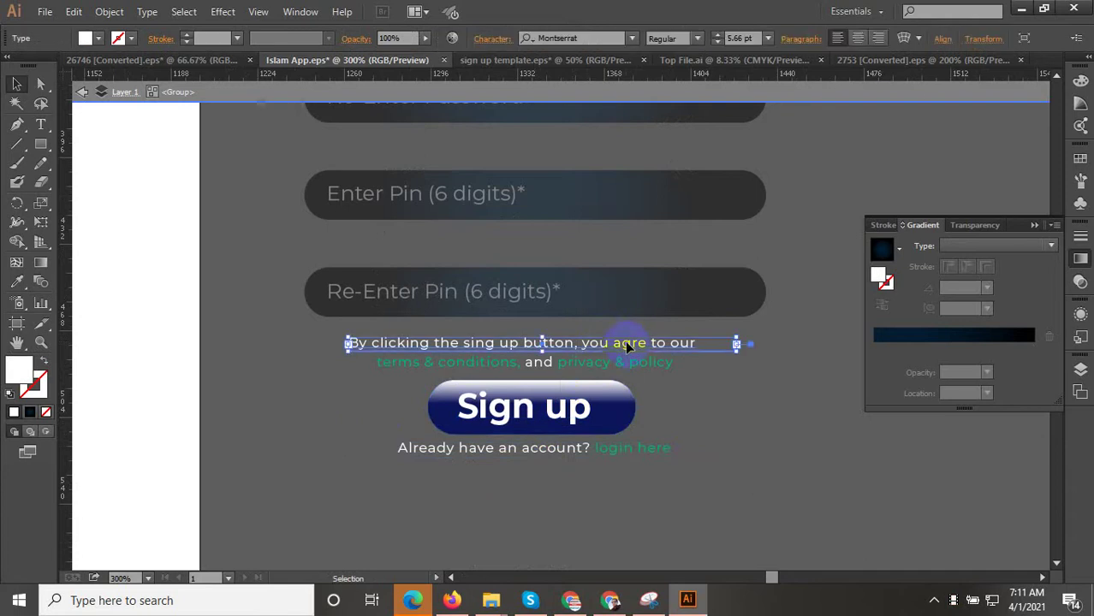
Colour the terms agreement sentence with the Pin field's dark fill
click(16, 284)
click(648, 286)
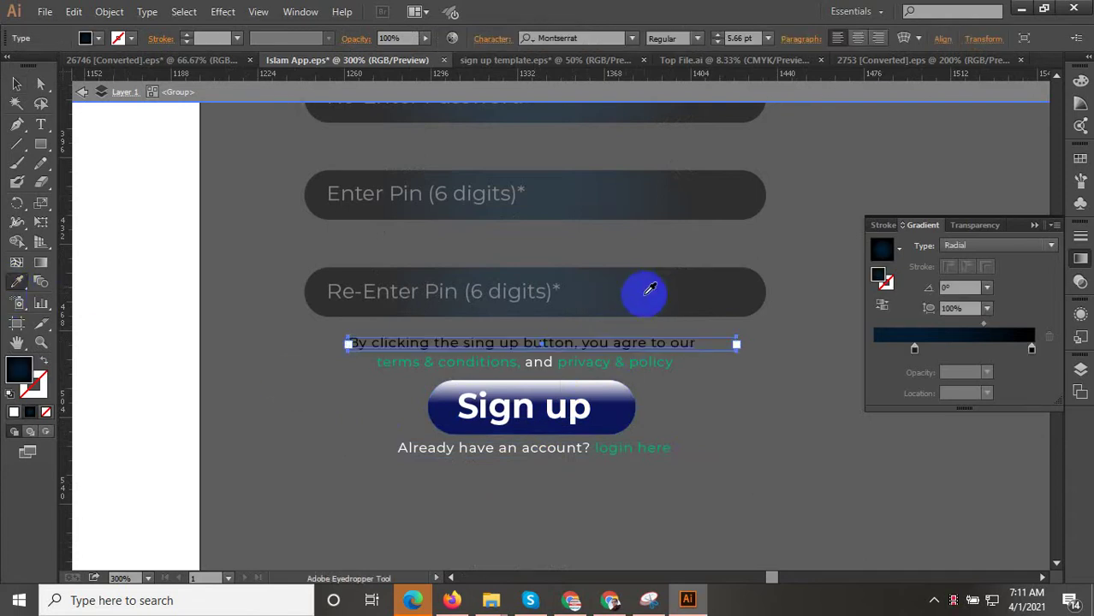
key(ctrl+minus)
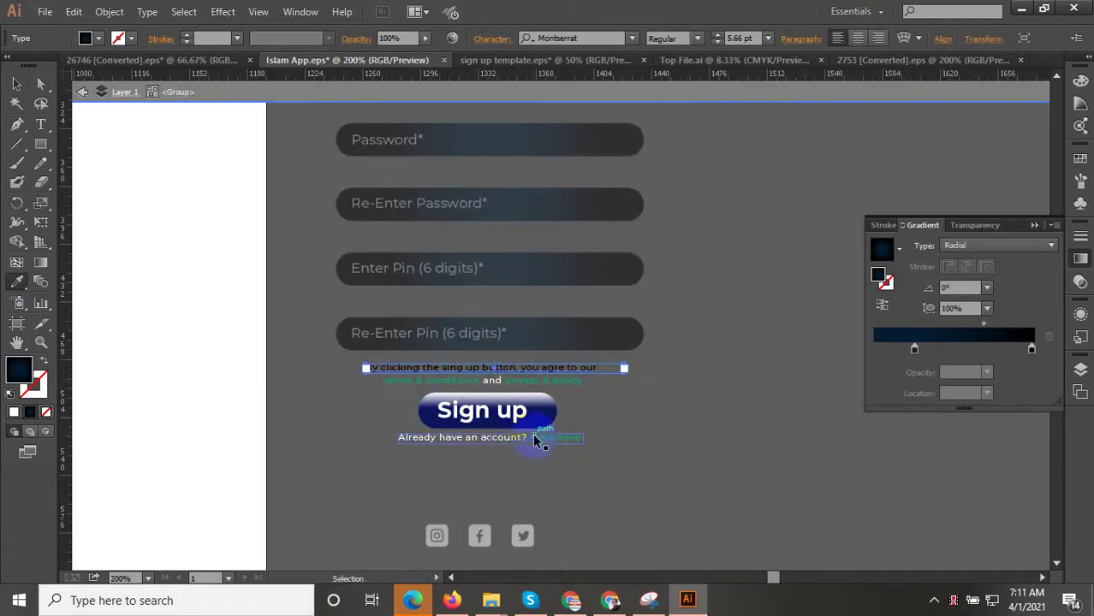
key(ctrl+plus)
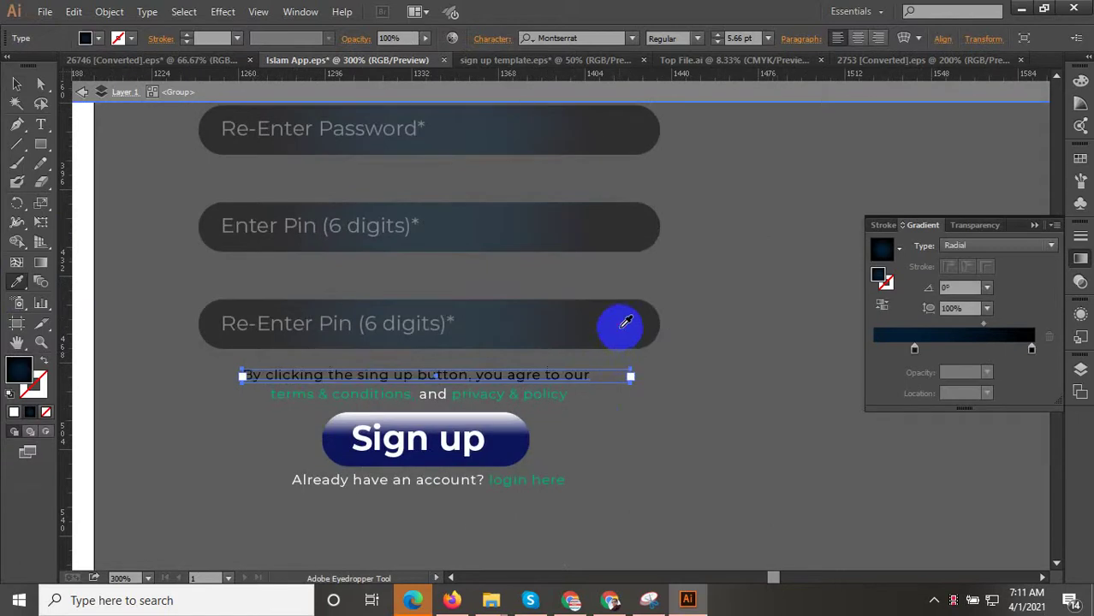
click(17, 83)
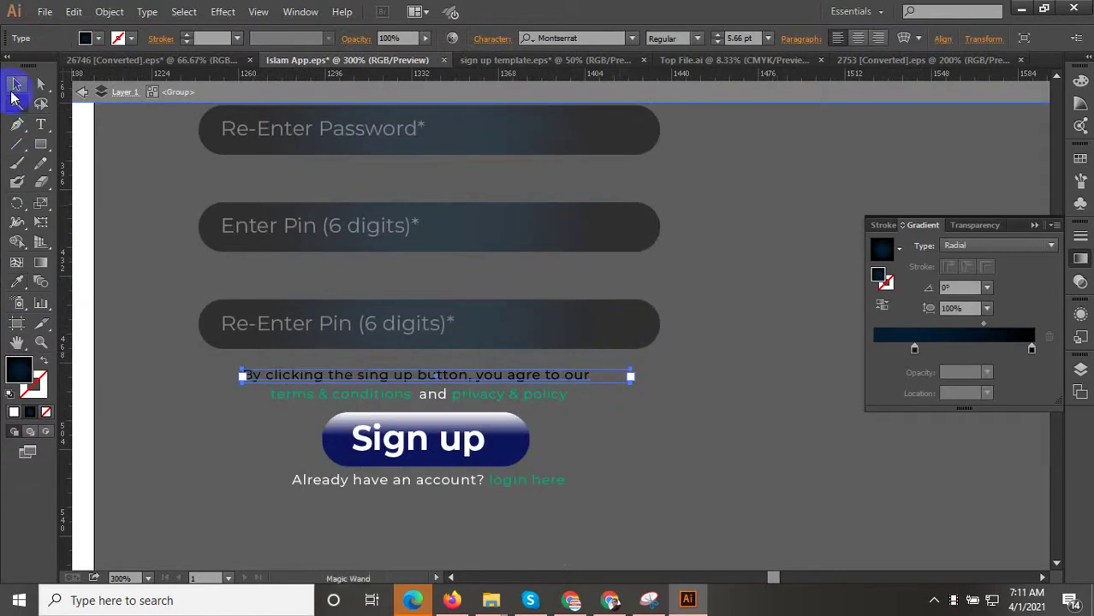
click(707, 502)
Recolour the word "and" in the caption with the dark fill
scroll(360, 456, up, 2)
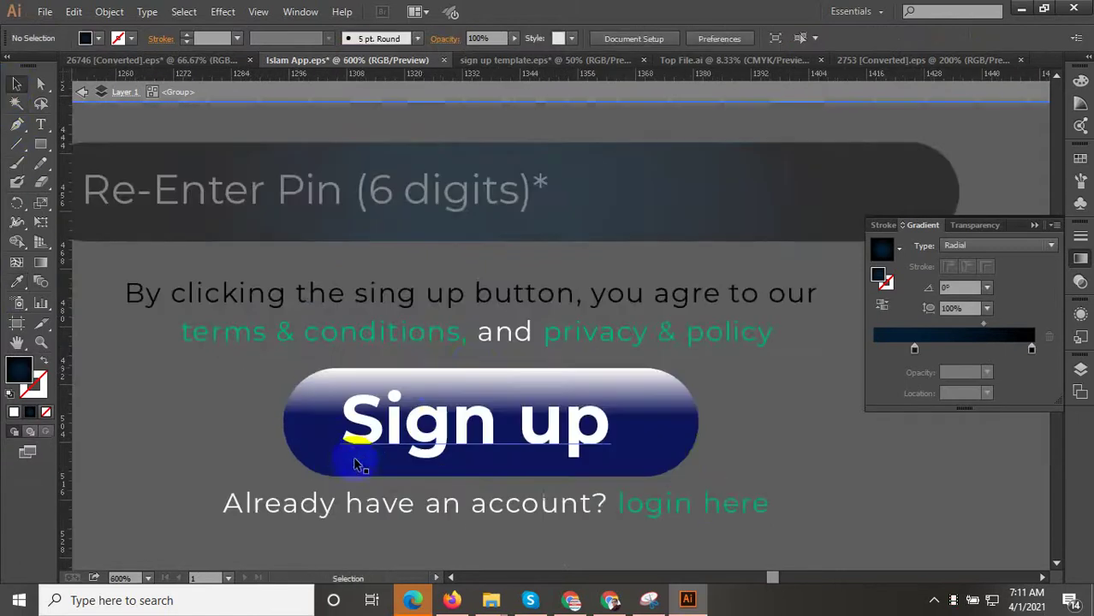
double_click(503, 332)
drag(531, 332, 484, 337)
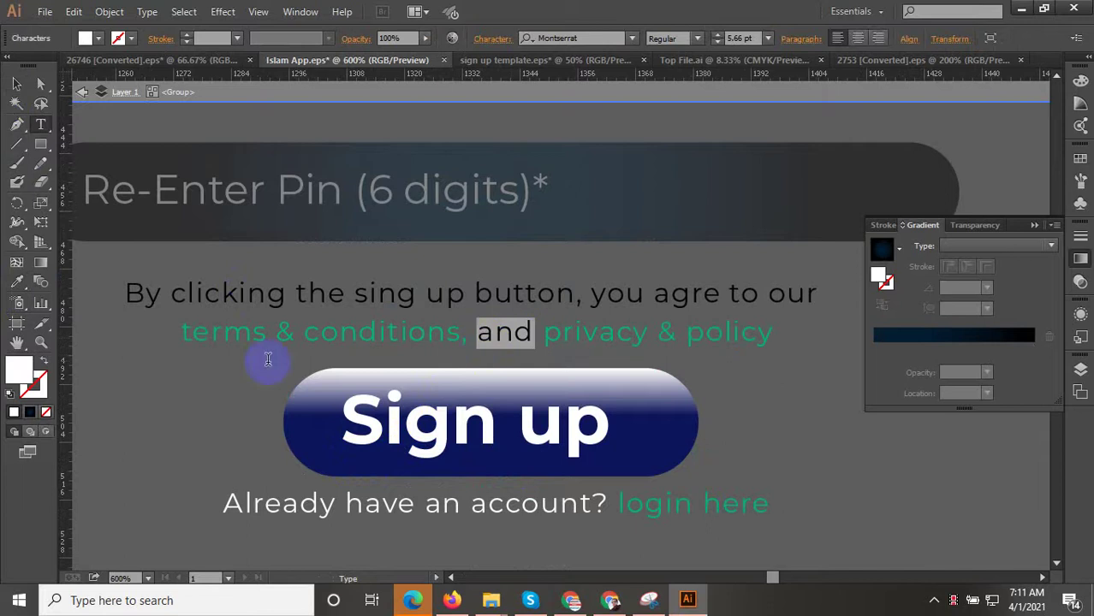
click(17, 282)
click(701, 202)
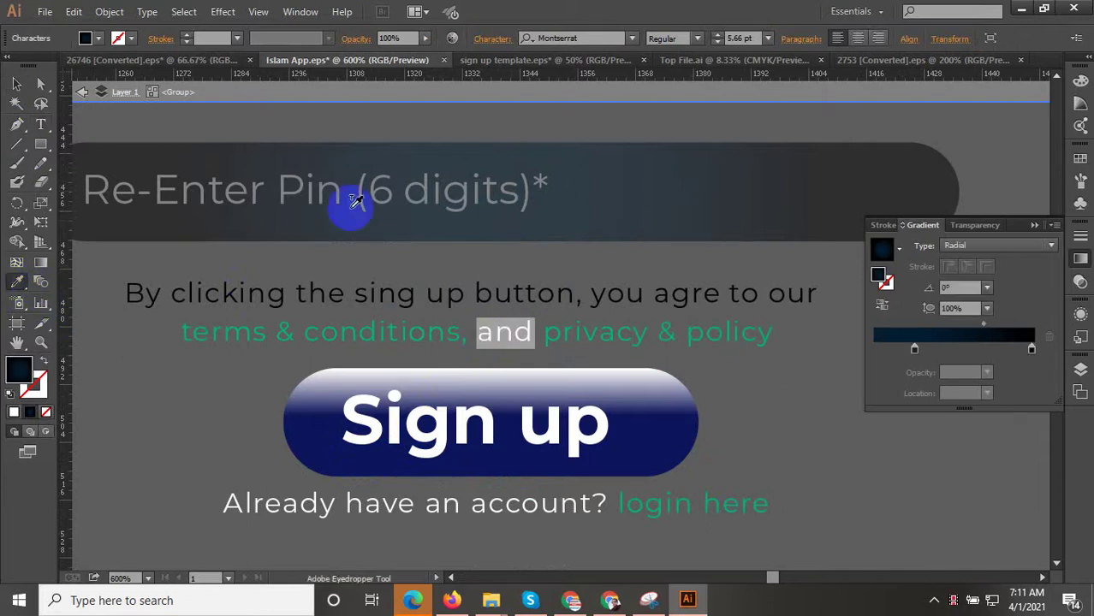
click(17, 83)
click(884, 496)
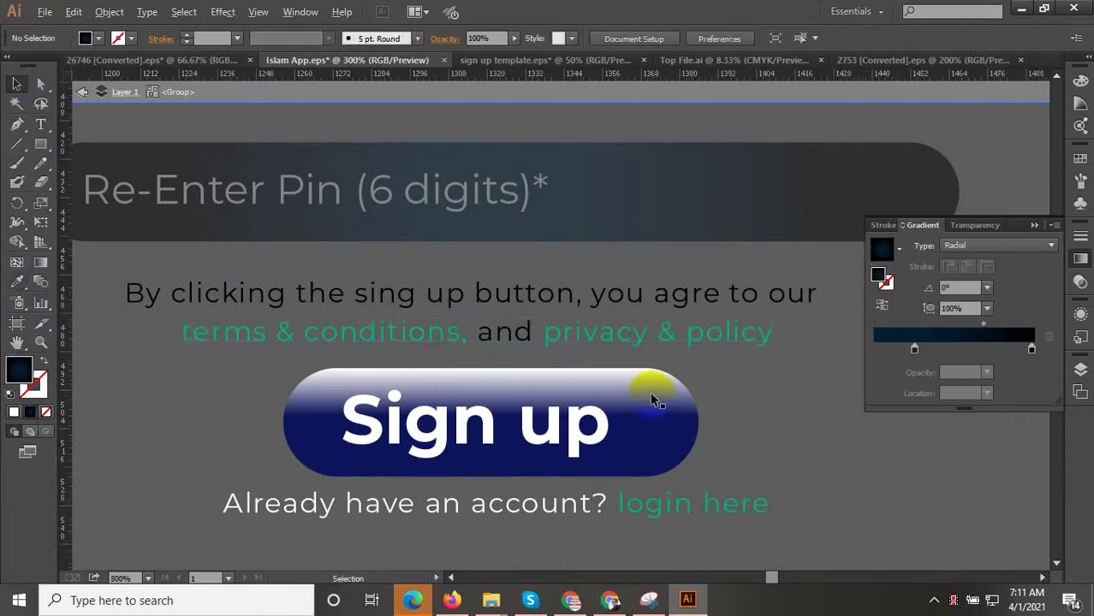
Darken the "Already have an account?" text to match the fields
scroll(650, 396, down, 1)
click(549, 454)
scroll(550, 454, up, 1)
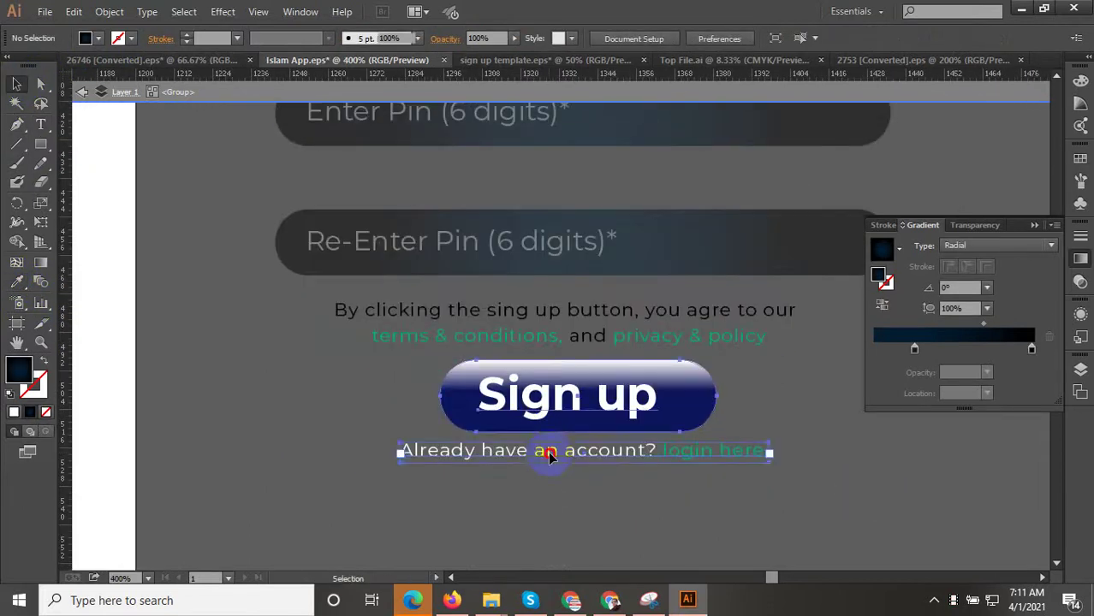
double_click(651, 447)
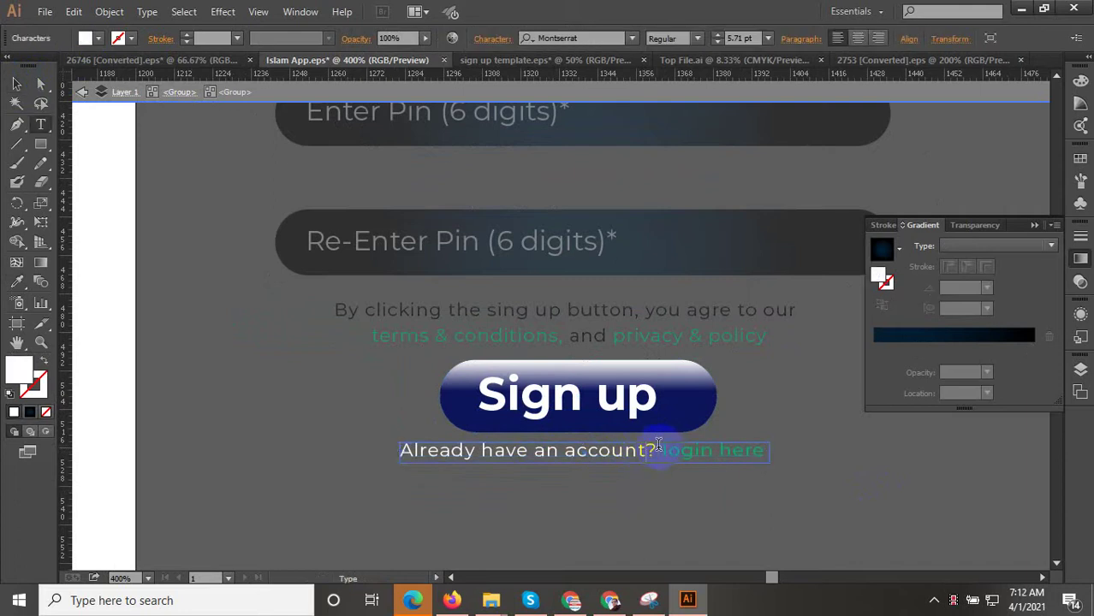
drag(656, 451, 401, 452)
click(17, 282)
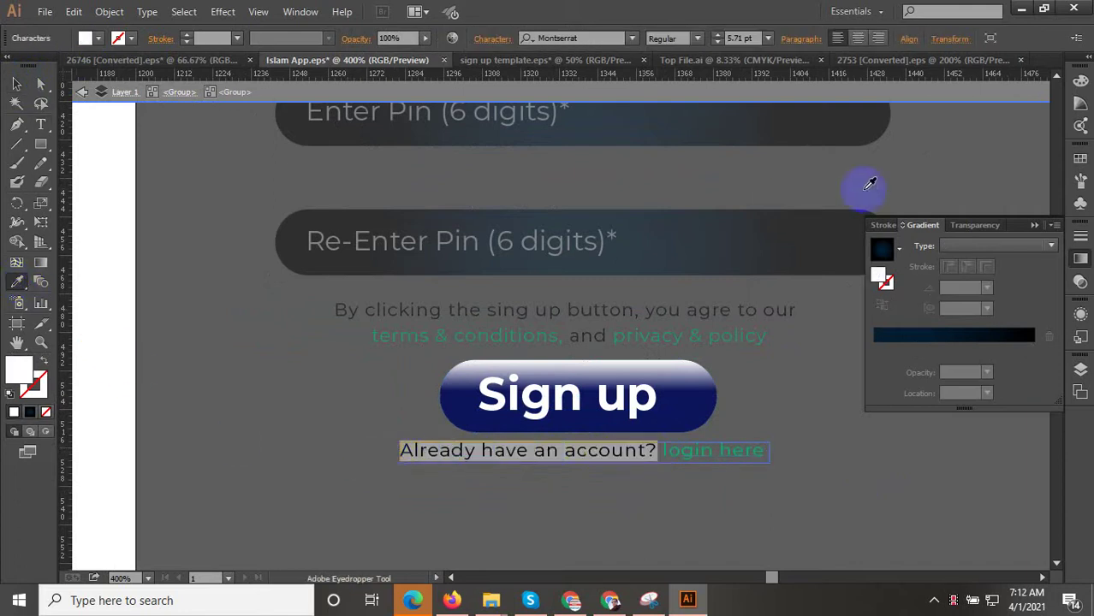
click(771, 242)
click(16, 83)
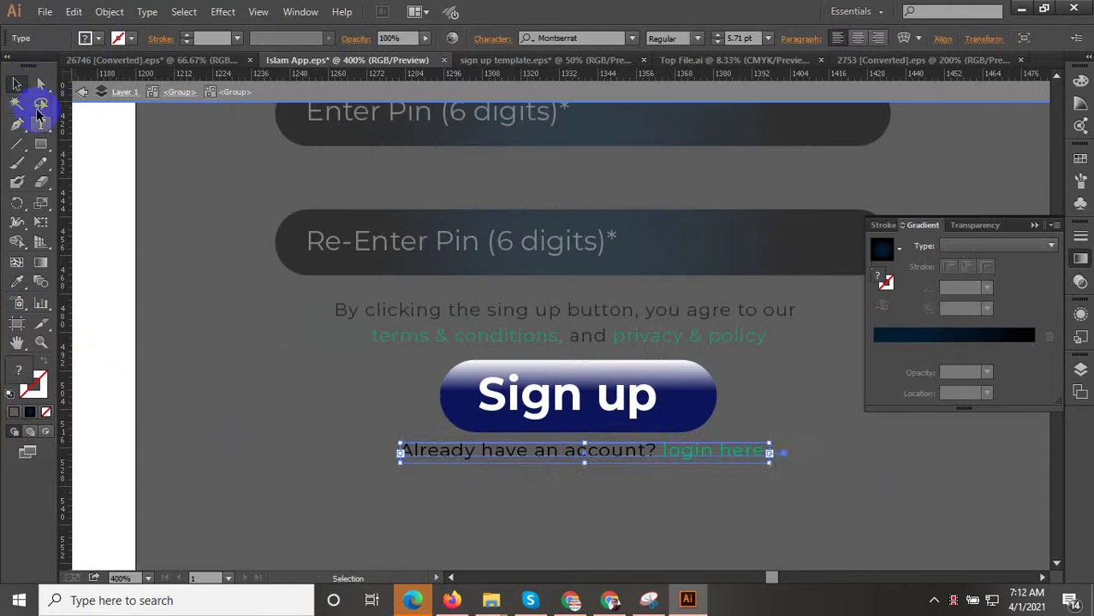
click(373, 389)
Ungroup the Sign up elements and eyedrop the Pin field's dark gradient onto the button
click(702, 392)
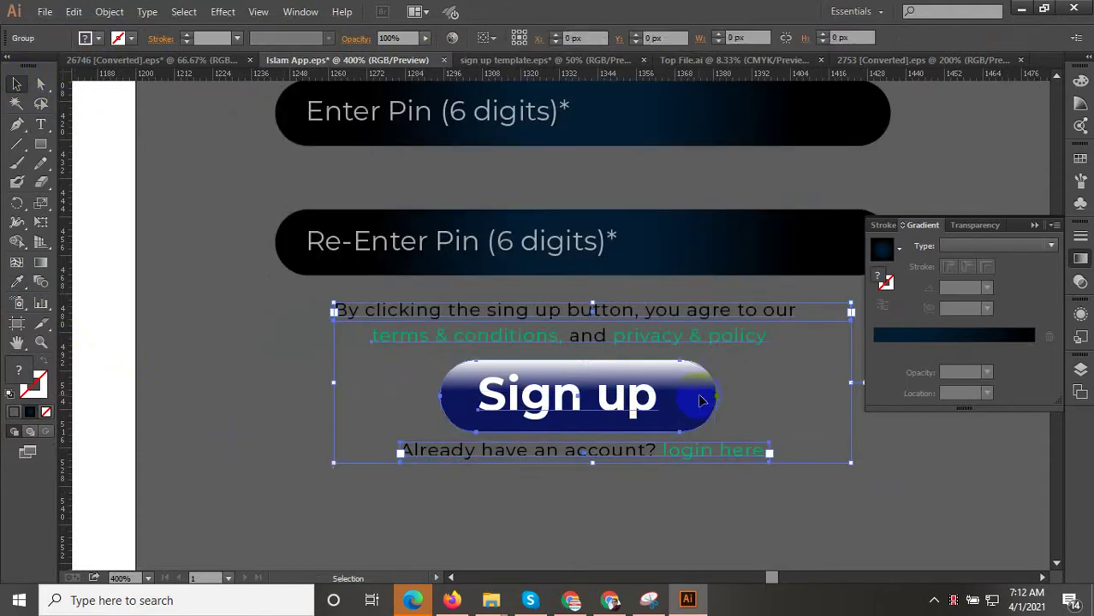
double_click(703, 389)
click(703, 389)
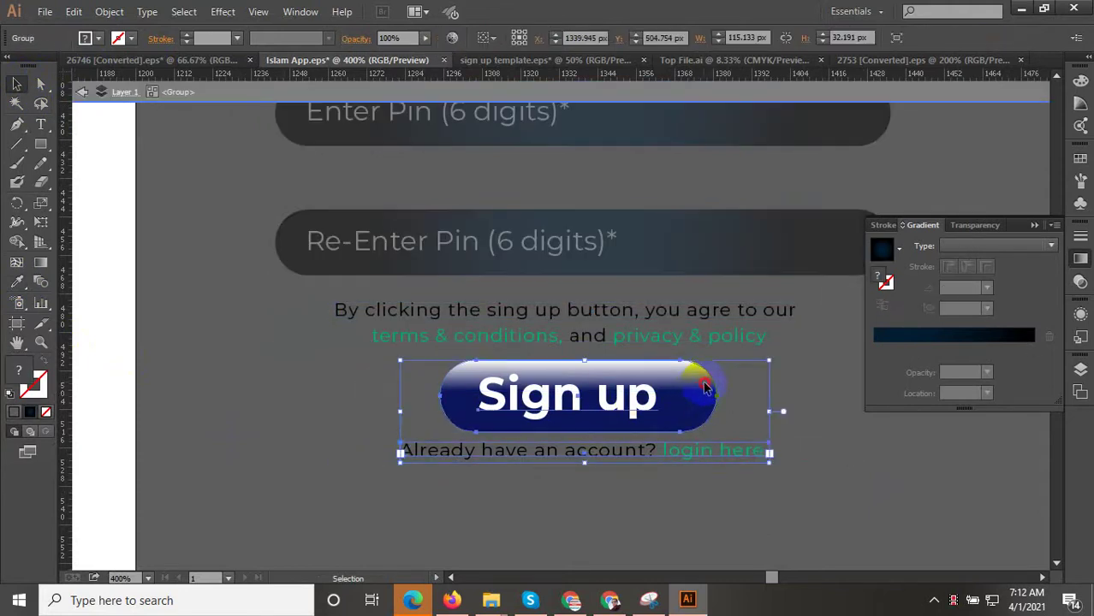
right_click(704, 389)
click(743, 494)
click(696, 375)
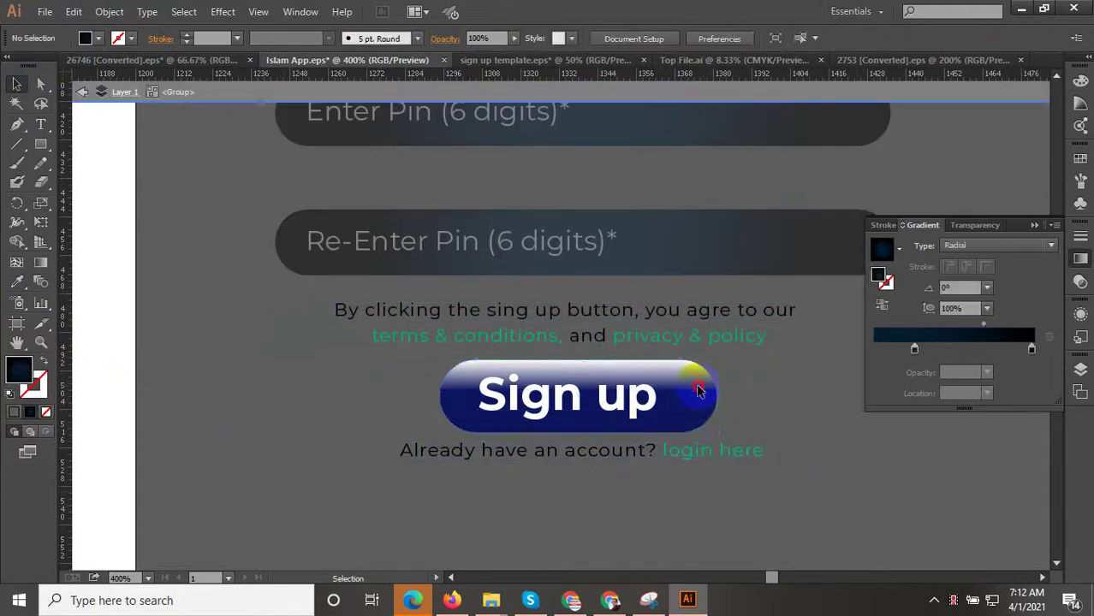
click(18, 304)
click(746, 239)
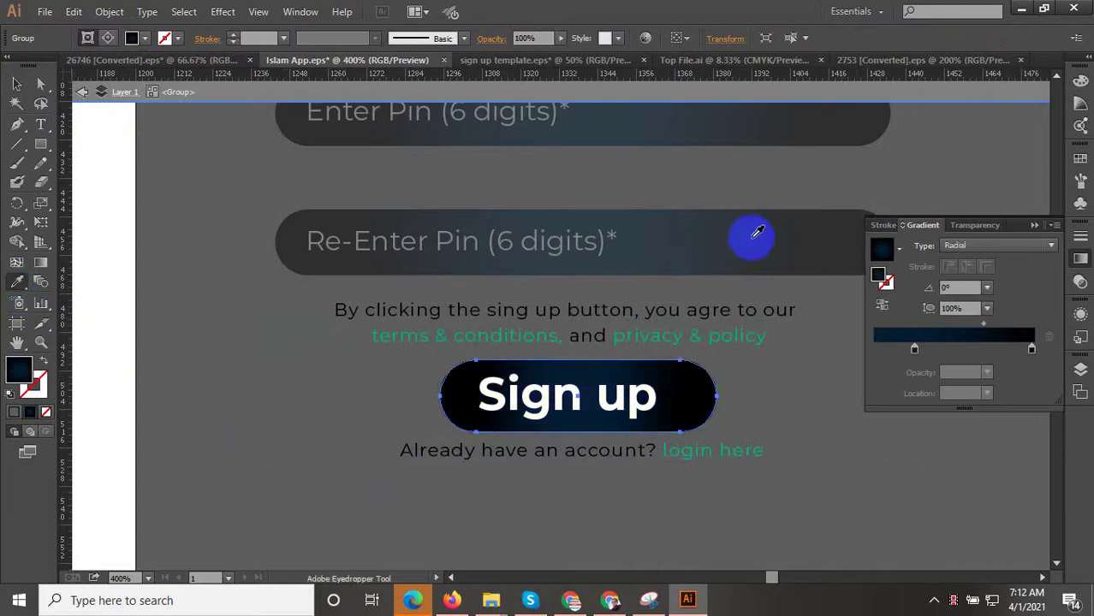
click(16, 90)
click(264, 339)
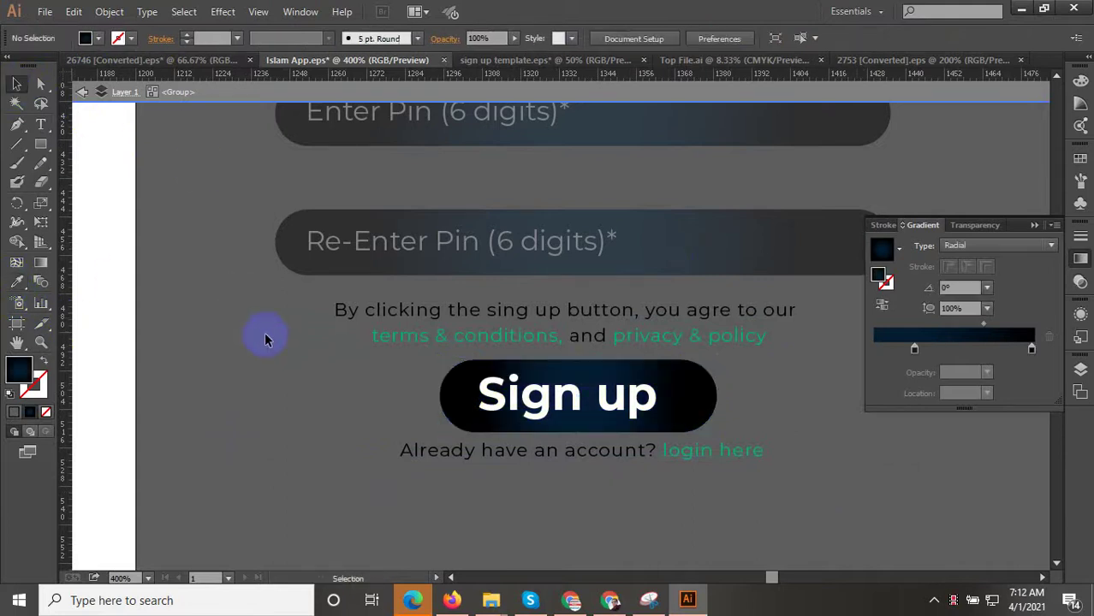
Undo the sampled fill and try the Gradient panel's dark radial gradient, then undo it
scroll(348, 407, down, 1)
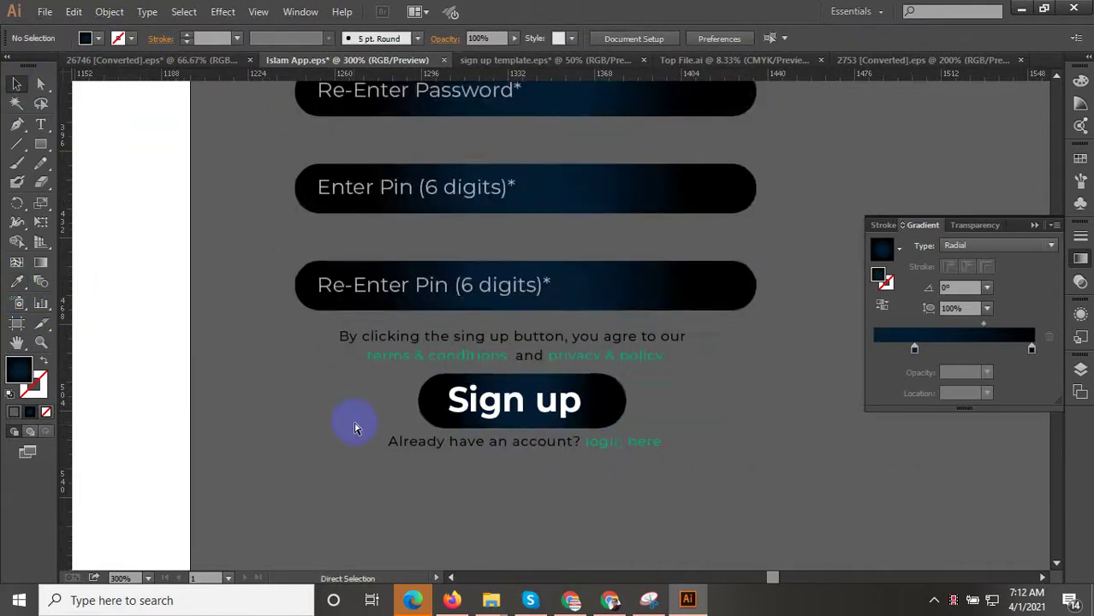
key(ctrl+z)
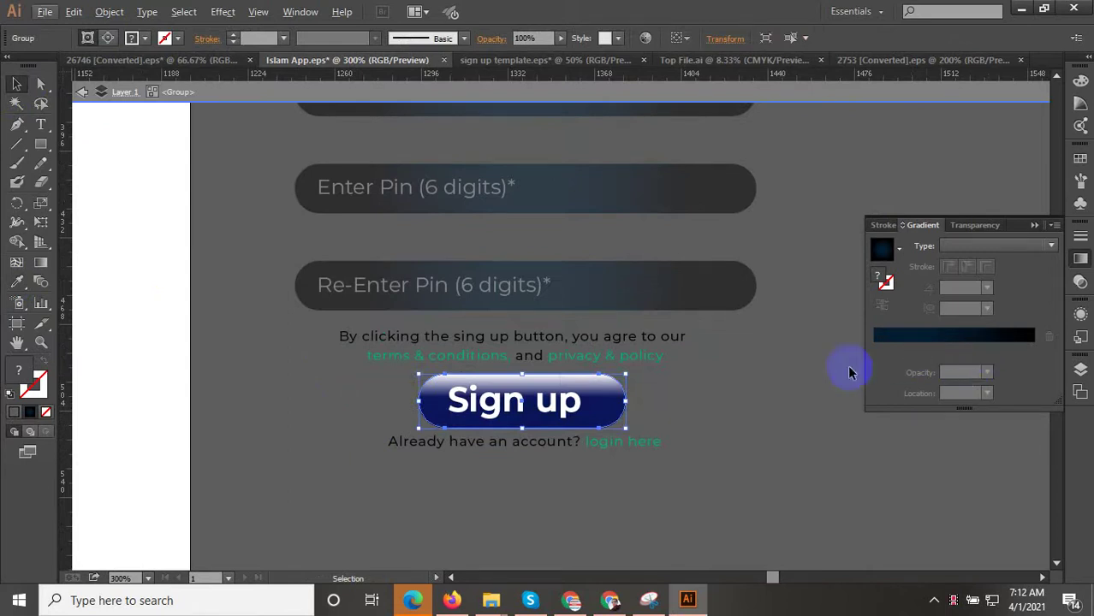
click(920, 336)
key(ctrl+z)
click(670, 402)
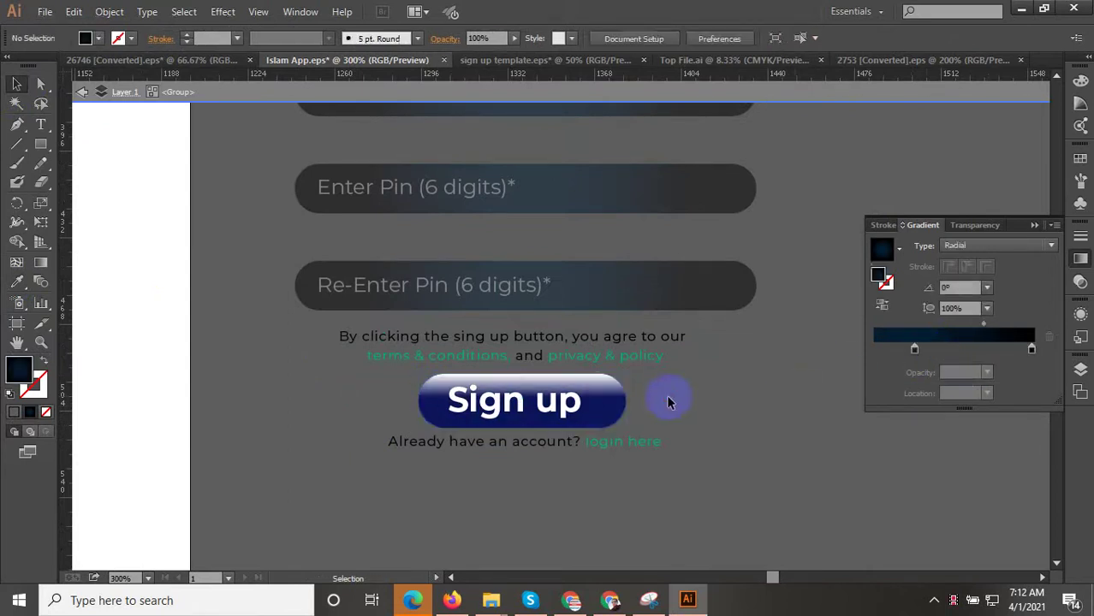
Preview the radial gradient on the Sign up group again, revert to blue, and reselect it
click(604, 389)
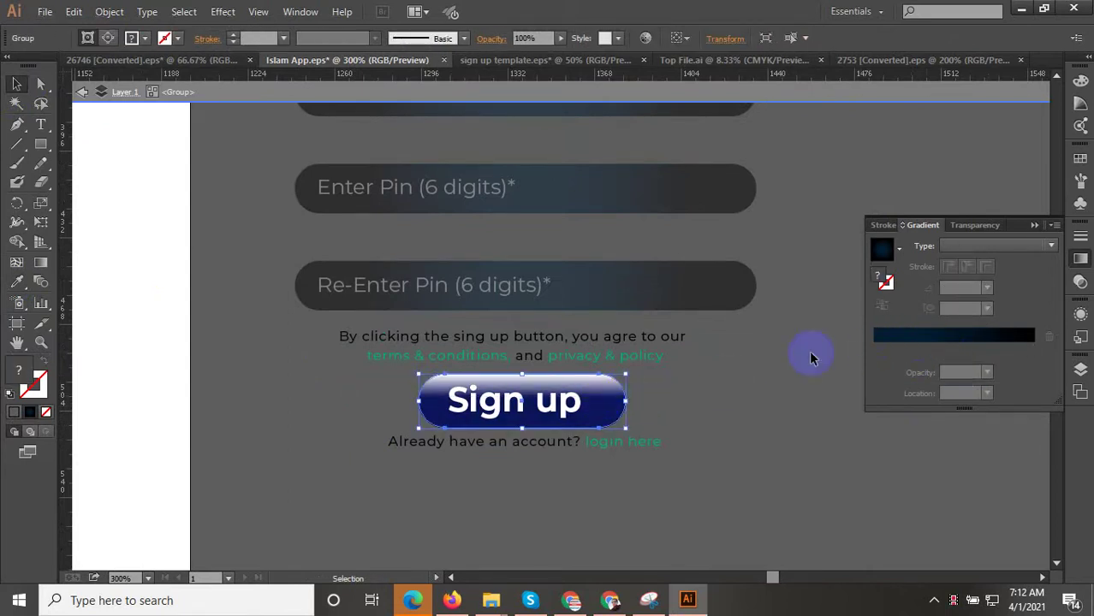
click(925, 338)
key(ctrl+z)
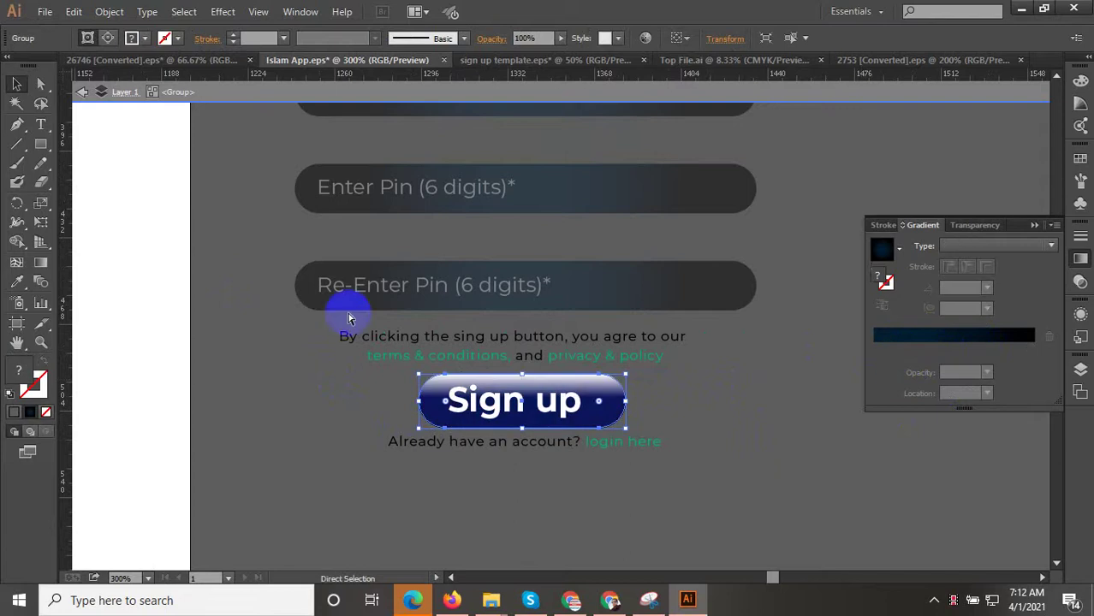
click(586, 439)
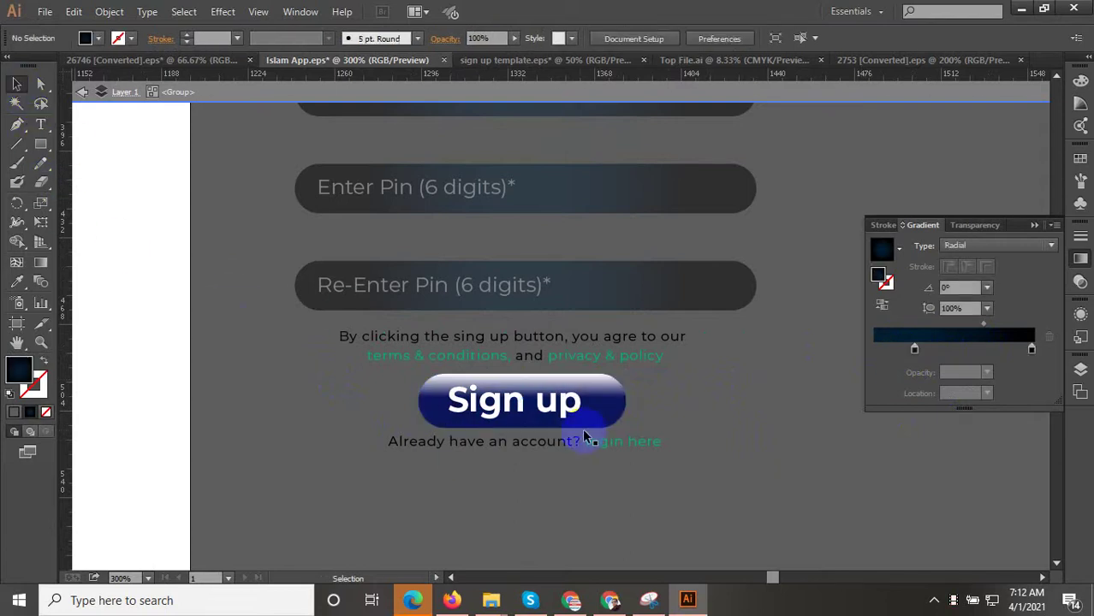
click(620, 401)
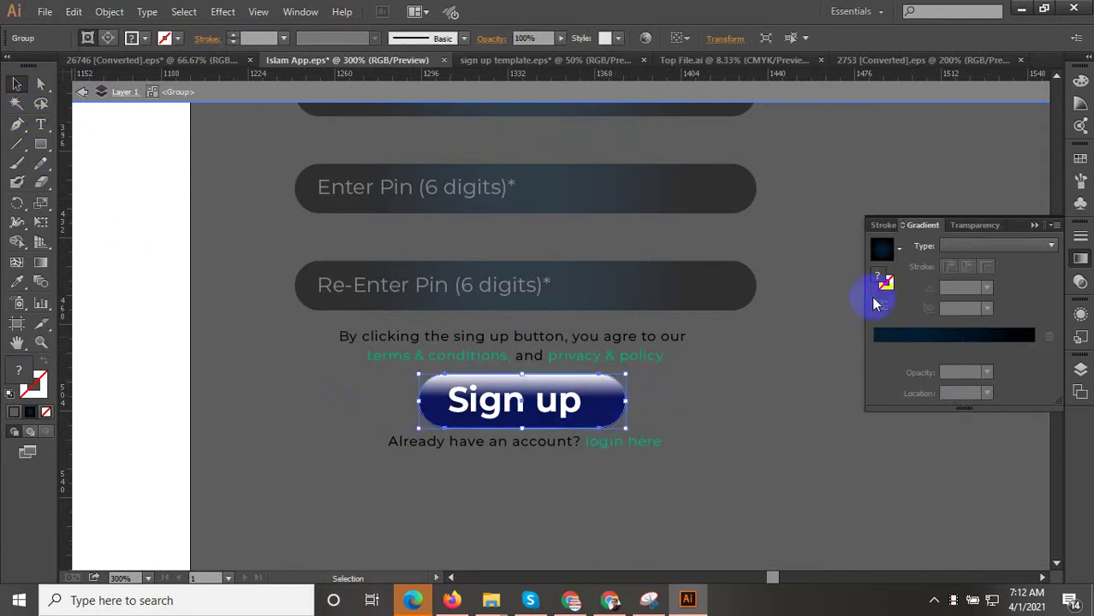
click(883, 225)
click(928, 227)
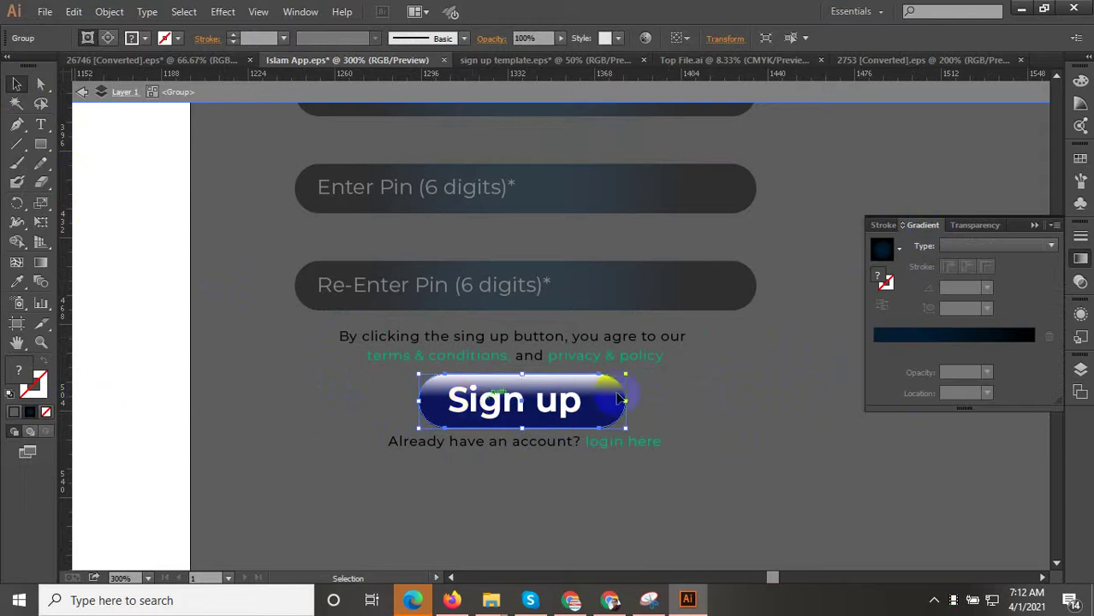
Duplicate the glossy blue Sign up button to its right
drag(627, 401, 815, 402)
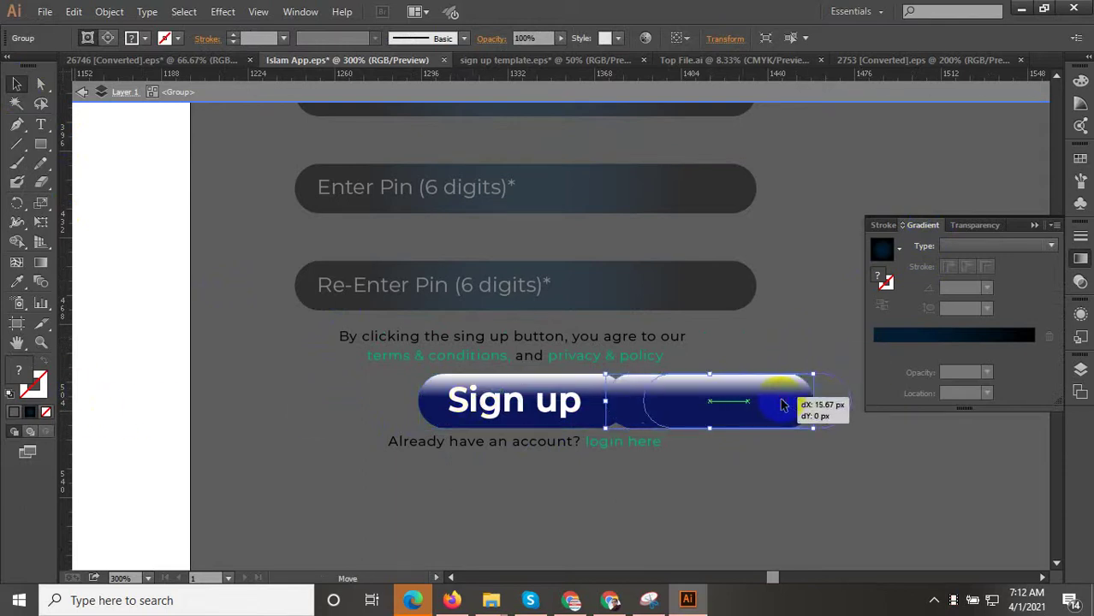
drag(744, 403, 781, 403)
click(602, 416)
Apply a radial gradient to Sign up and try sampling the duplicate's blue, then undo
click(968, 340)
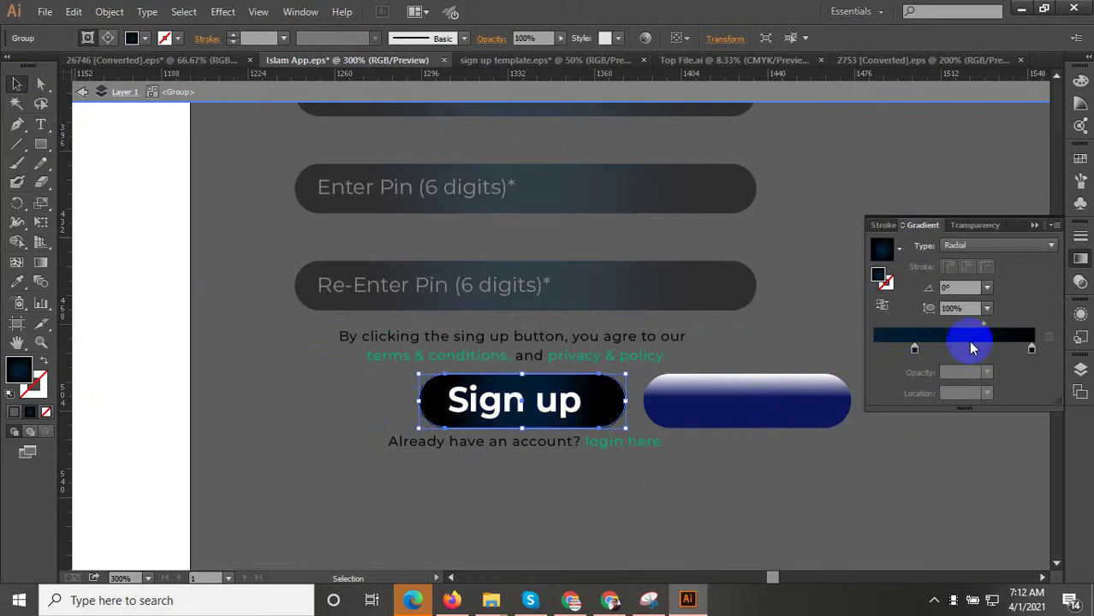
click(1032, 352)
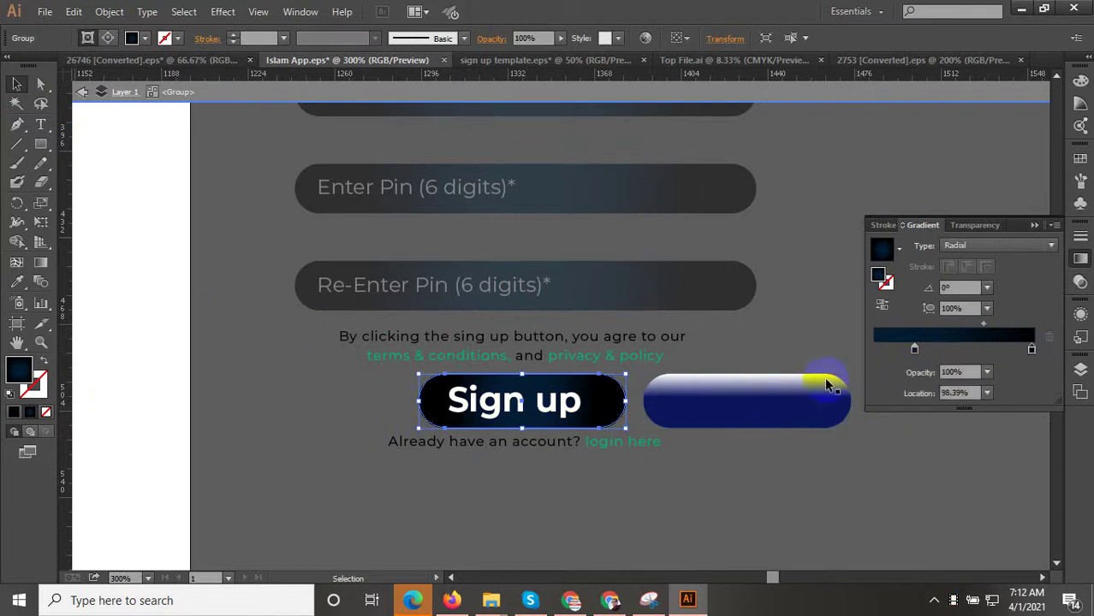
click(17, 283)
click(720, 394)
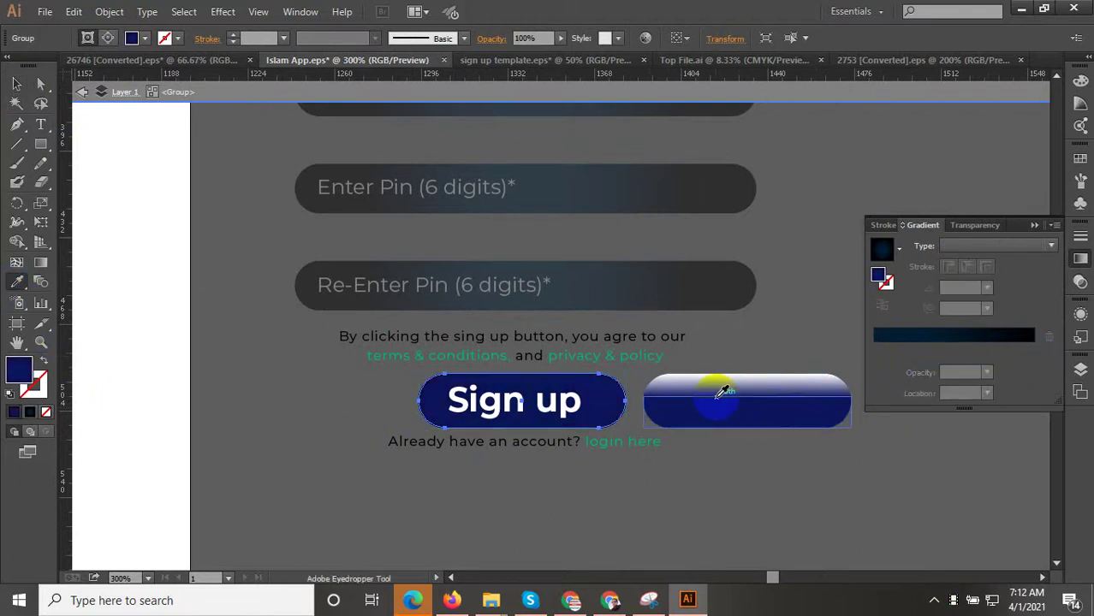
key(ctrl+z)
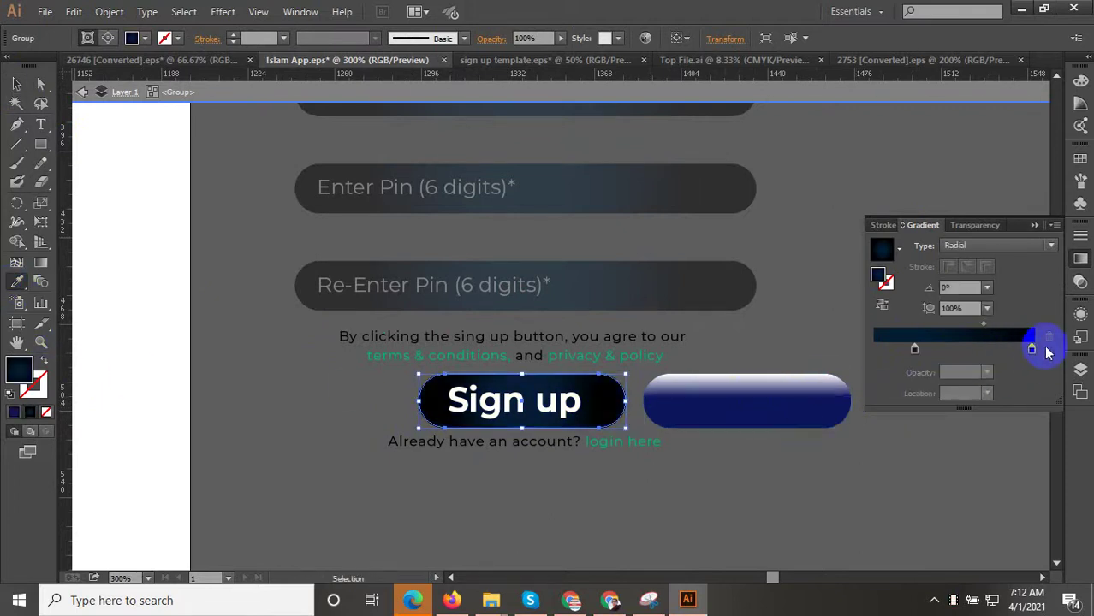
Set the gradient stops to navy and white and remove the extra stop
click(1034, 348)
click(757, 399)
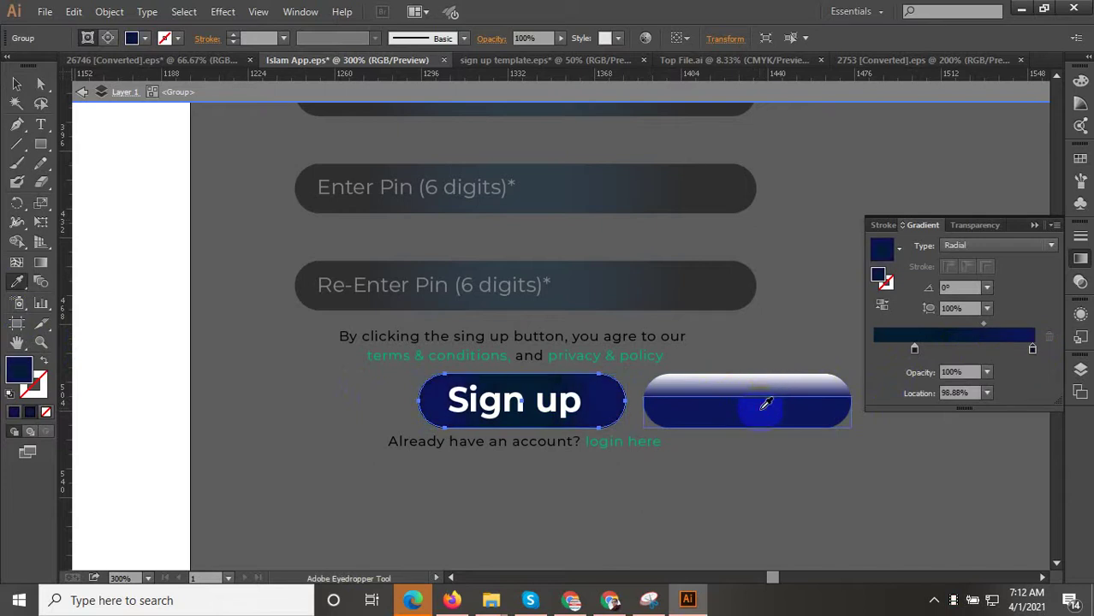
click(878, 351)
drag(877, 351, 916, 386)
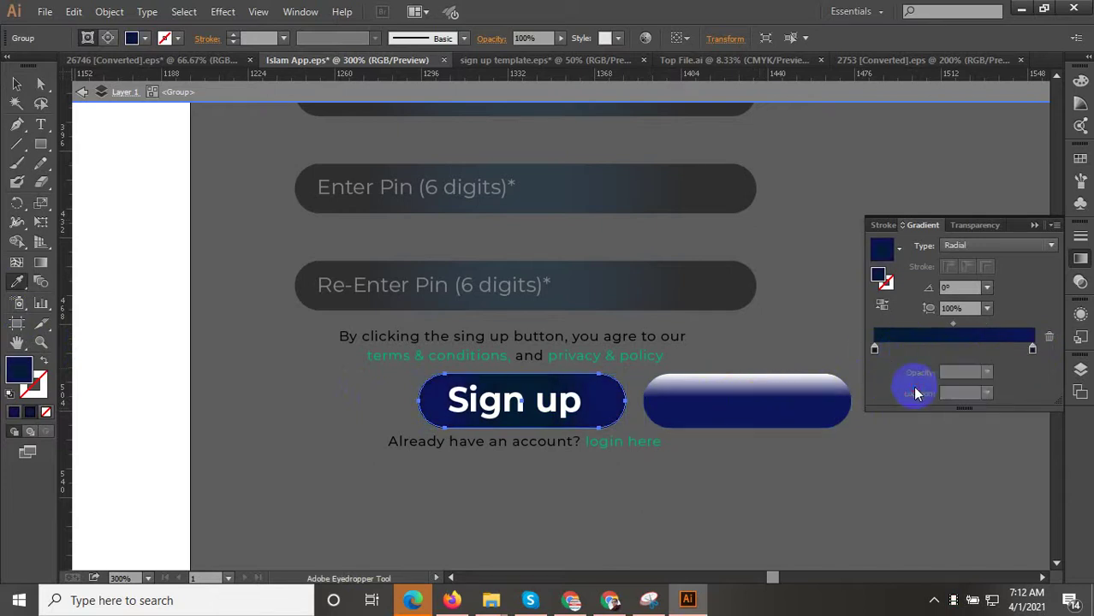
click(779, 373)
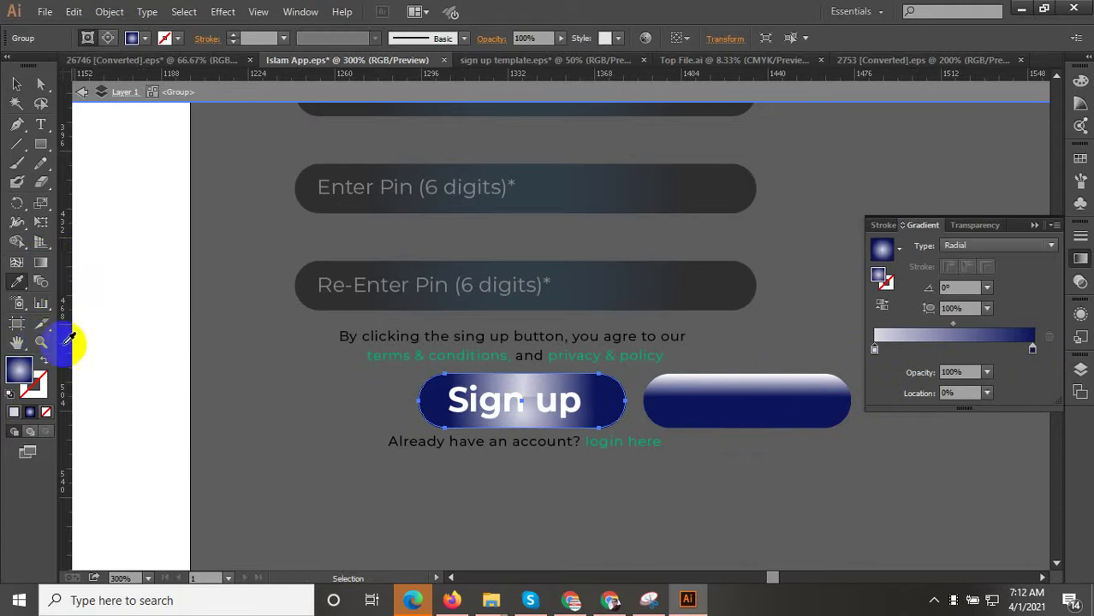
Change the Sign up gradient to linear, running top to bottom, with the midpoint shifted
click(40, 262)
alt+scroll(598, 415, up, 2)
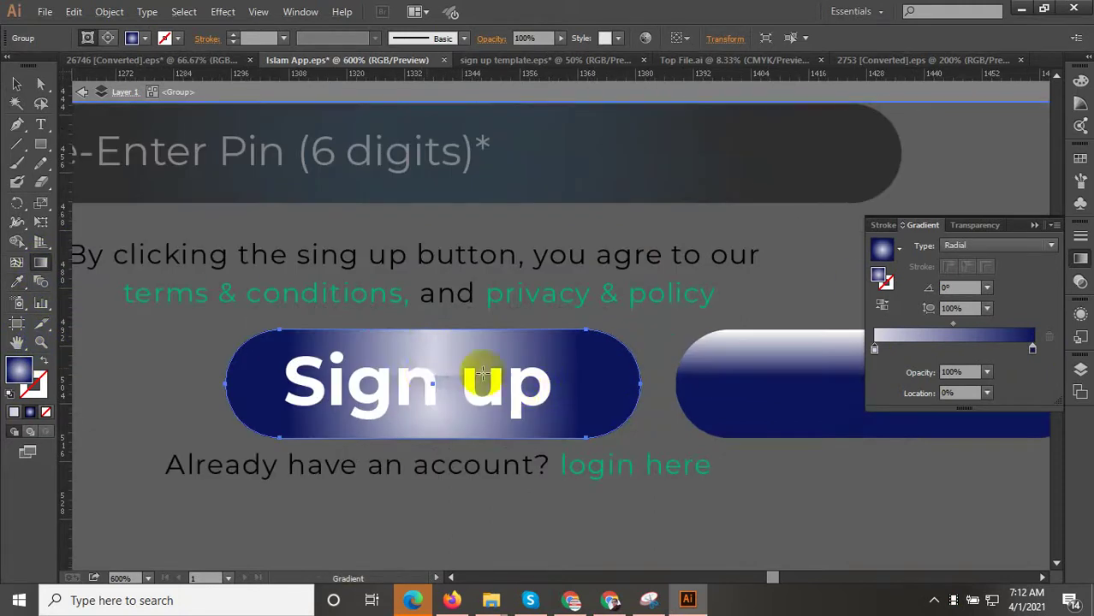
drag(428, 333, 436, 436)
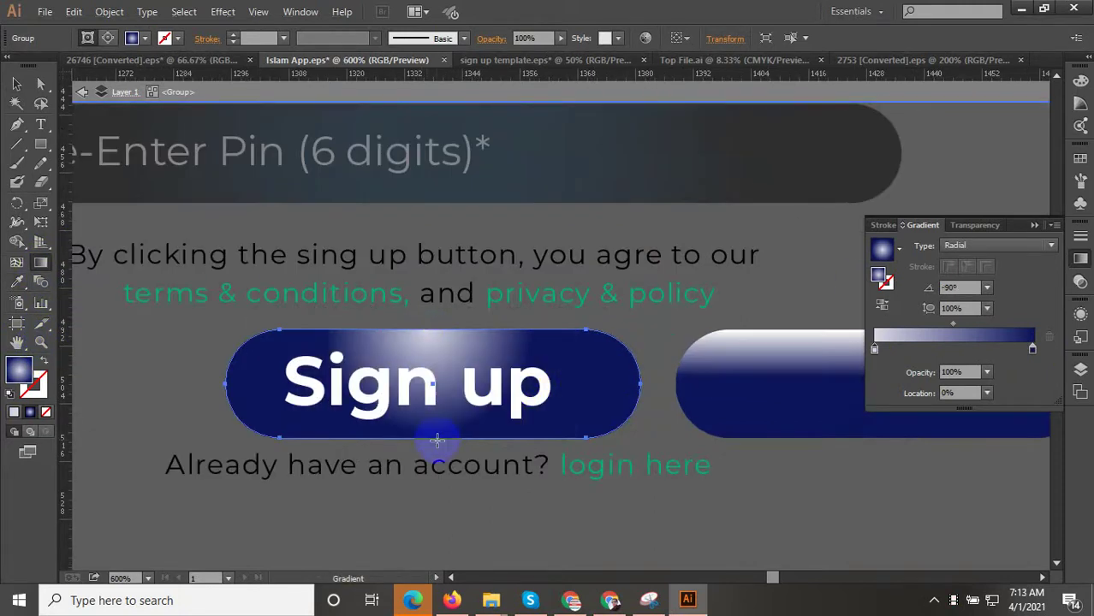
click(440, 336)
click(997, 246)
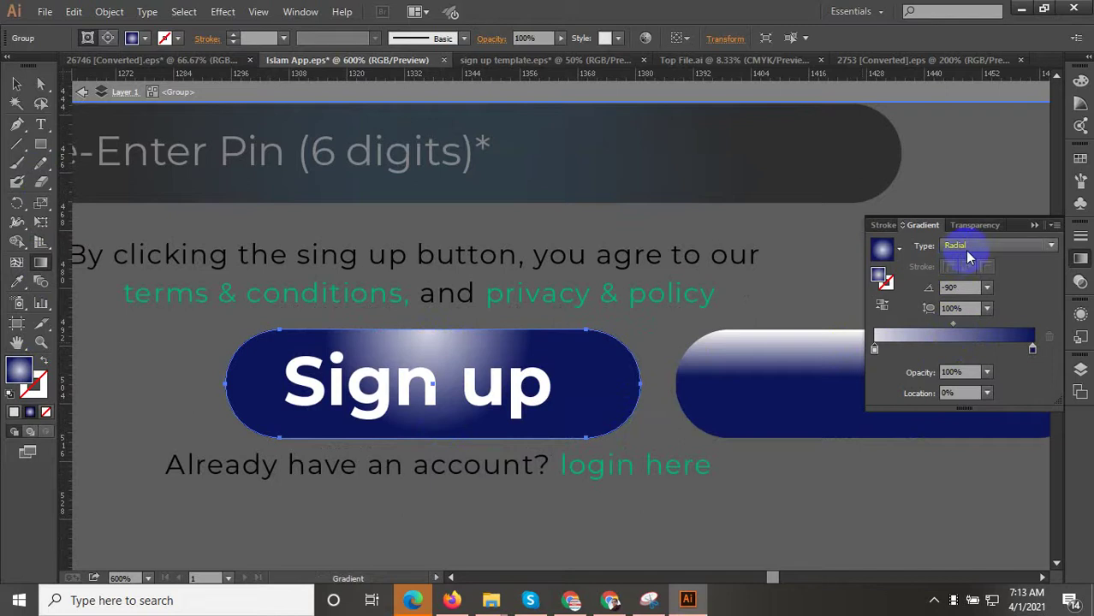
click(959, 260)
drag(440, 333, 479, 484)
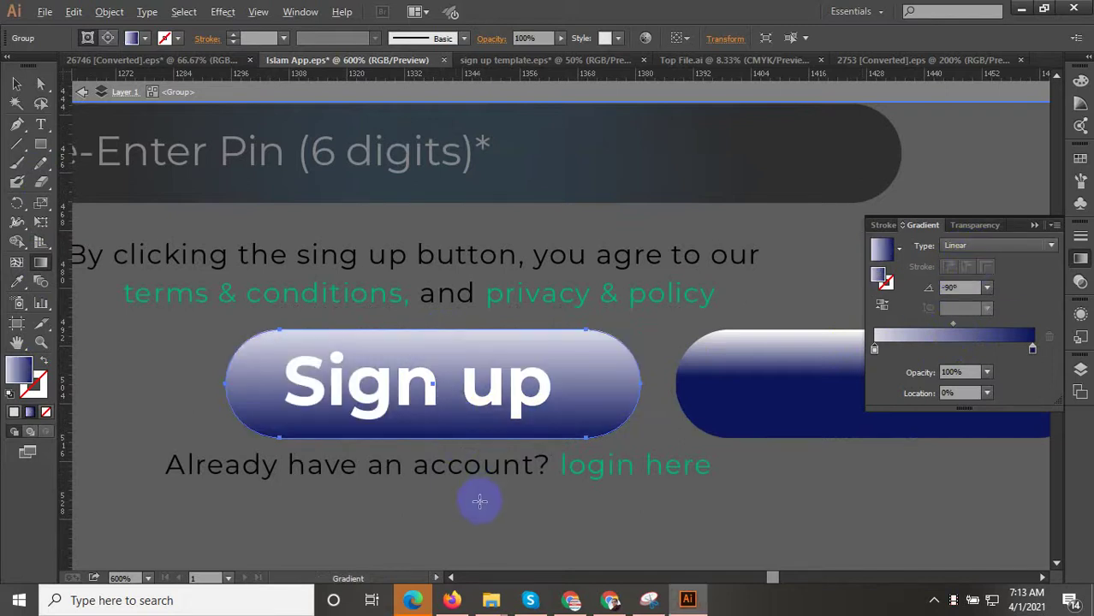
scroll(445, 411, down, 2)
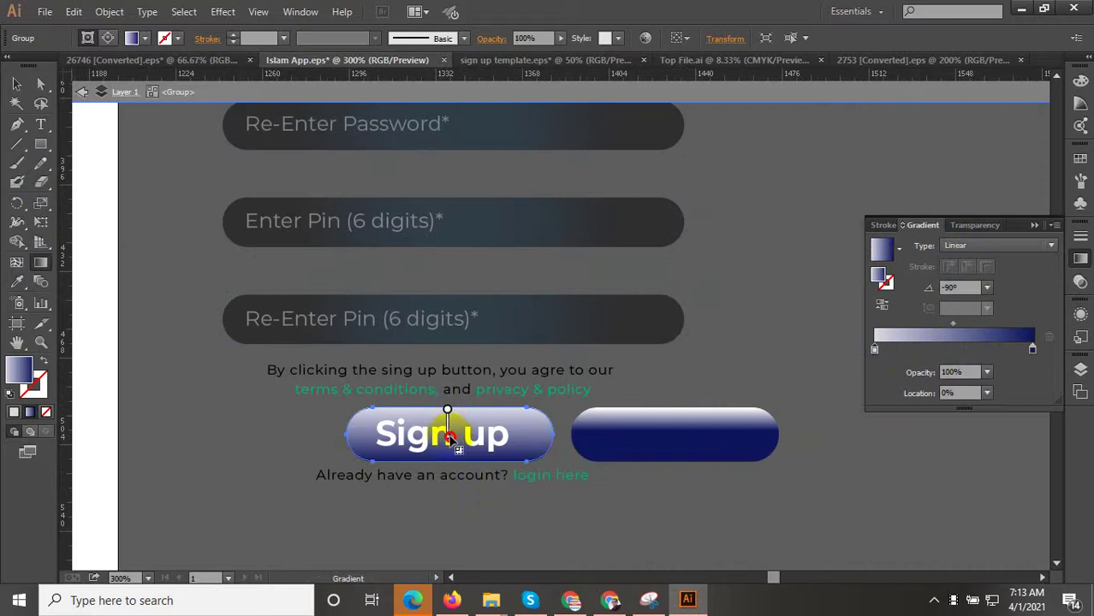
drag(957, 334, 913, 337)
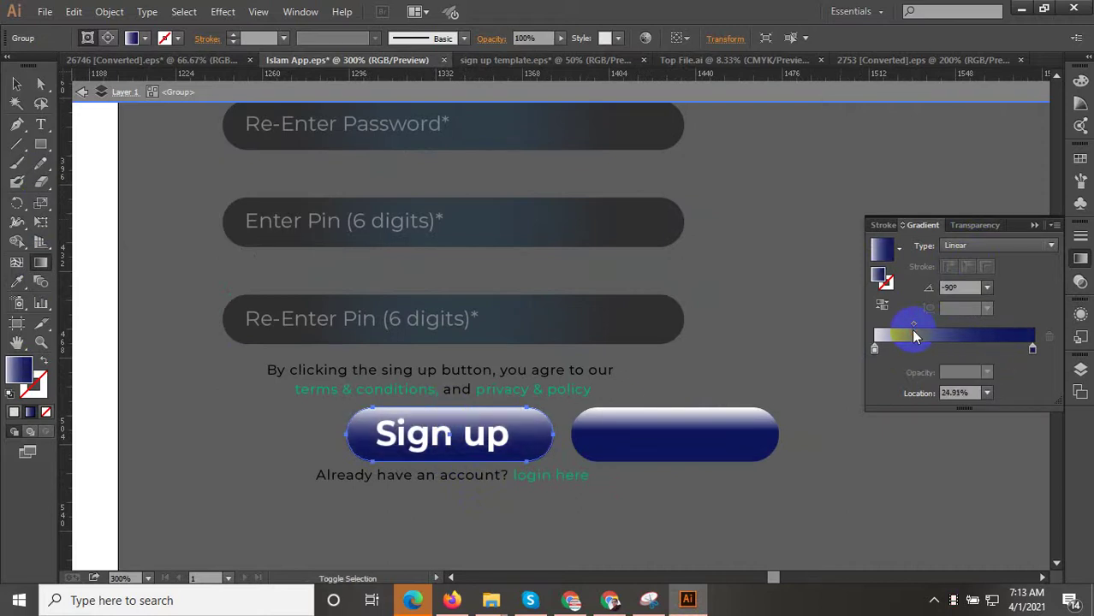
Eyedrop the input field's dark grey tones into the gradient stops
click(1032, 350)
key(g)
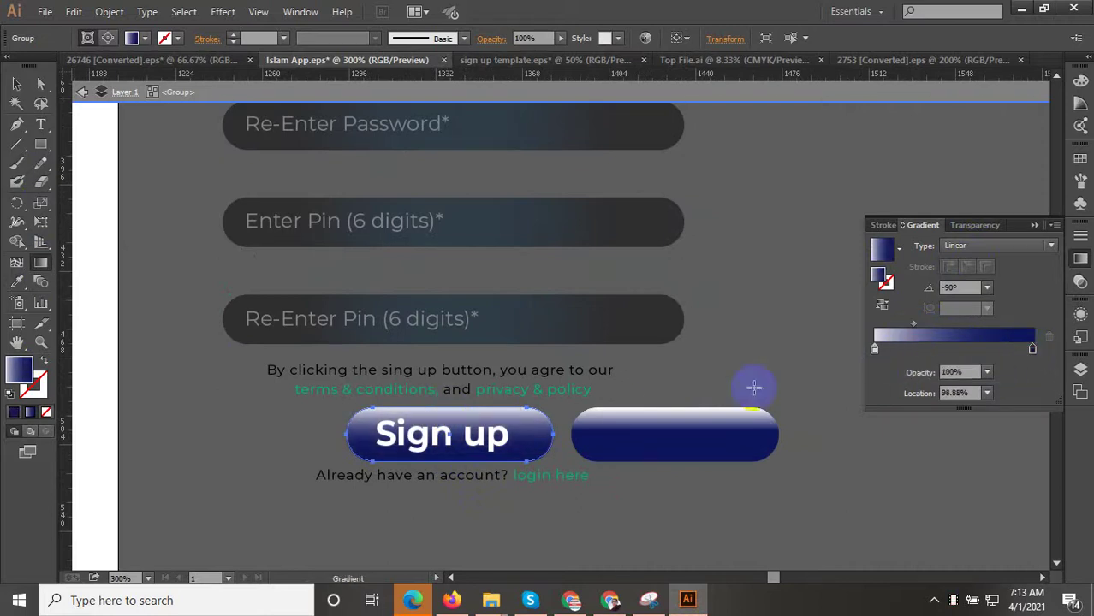
click(18, 283)
click(642, 303)
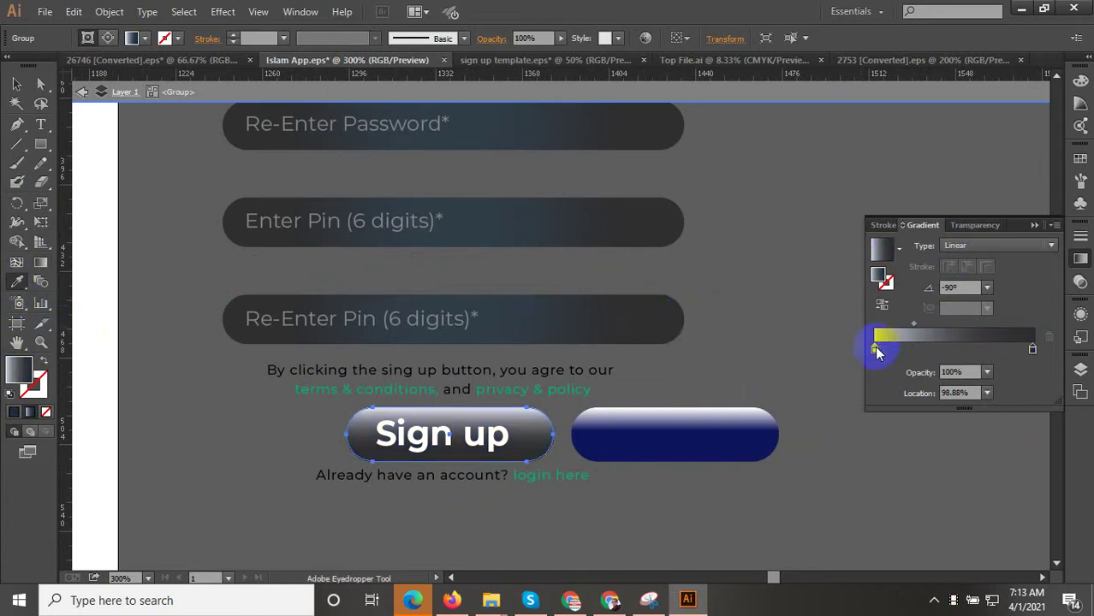
click(874, 349)
click(491, 302)
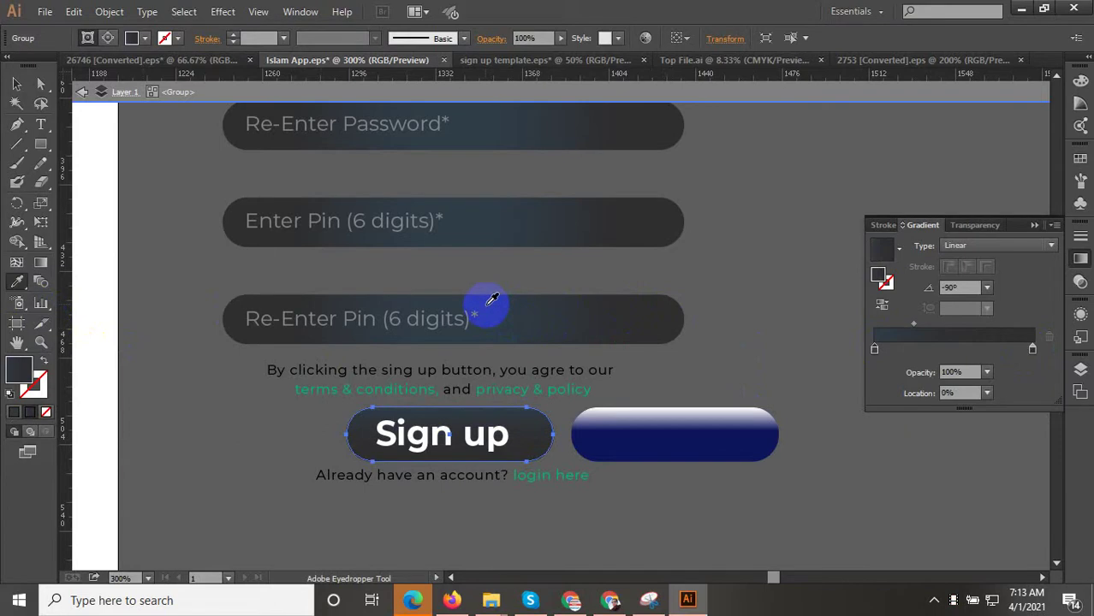
Sample the field's tones and set the gradient's left stop to dark blue
click(517, 317)
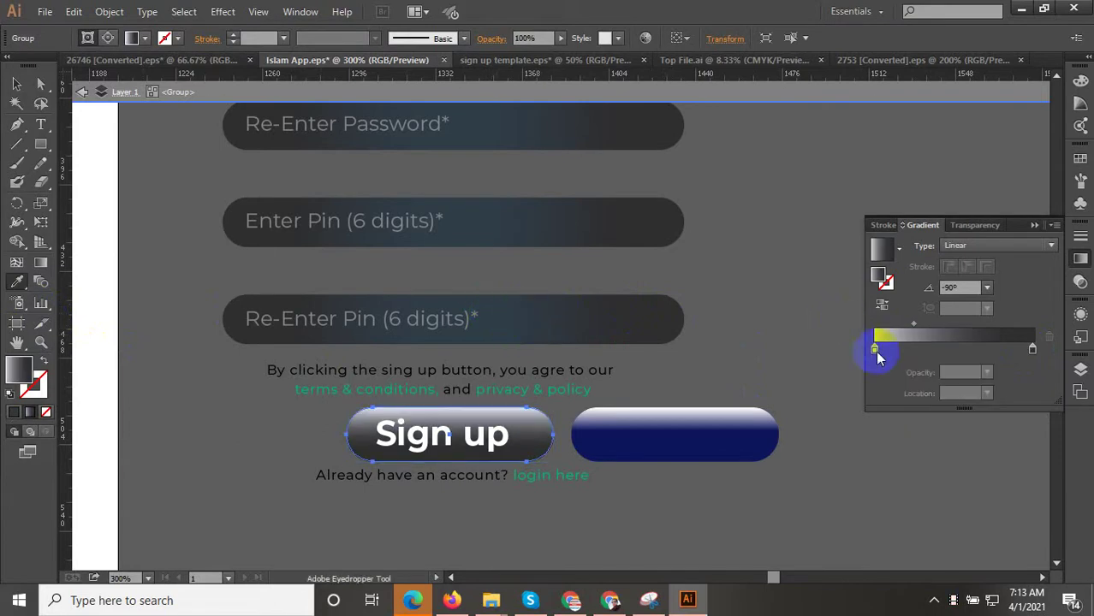
click(876, 351)
click(458, 298)
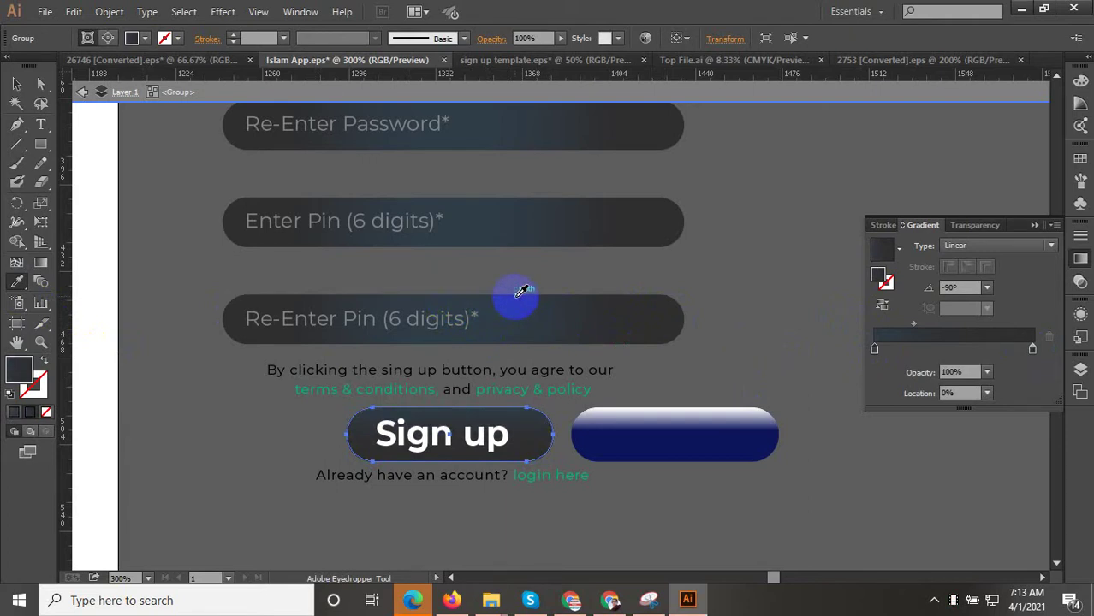
click(518, 295)
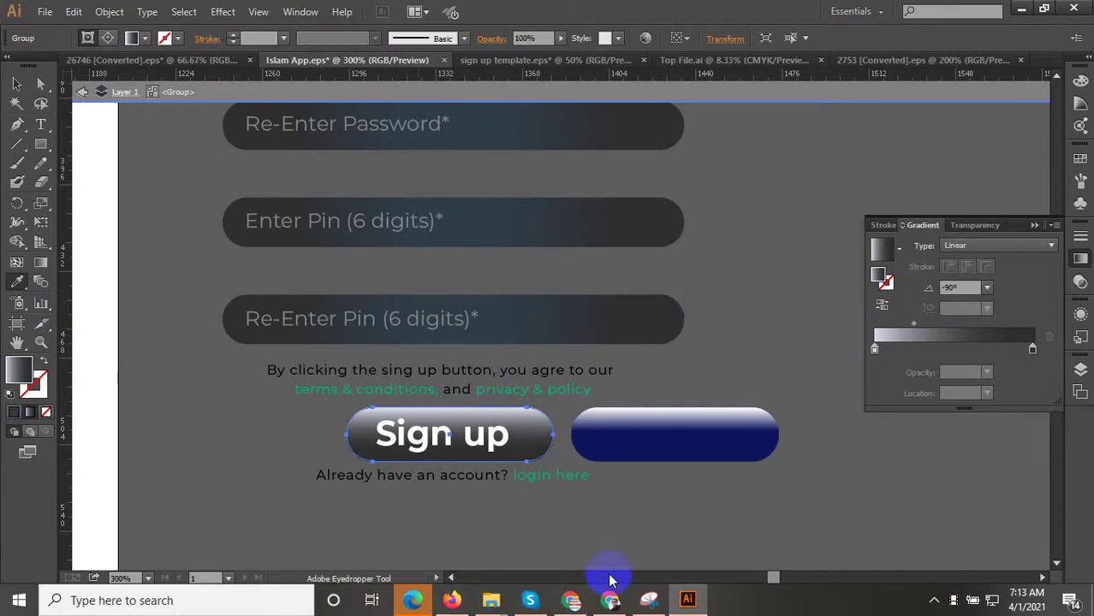
double_click(874, 349)
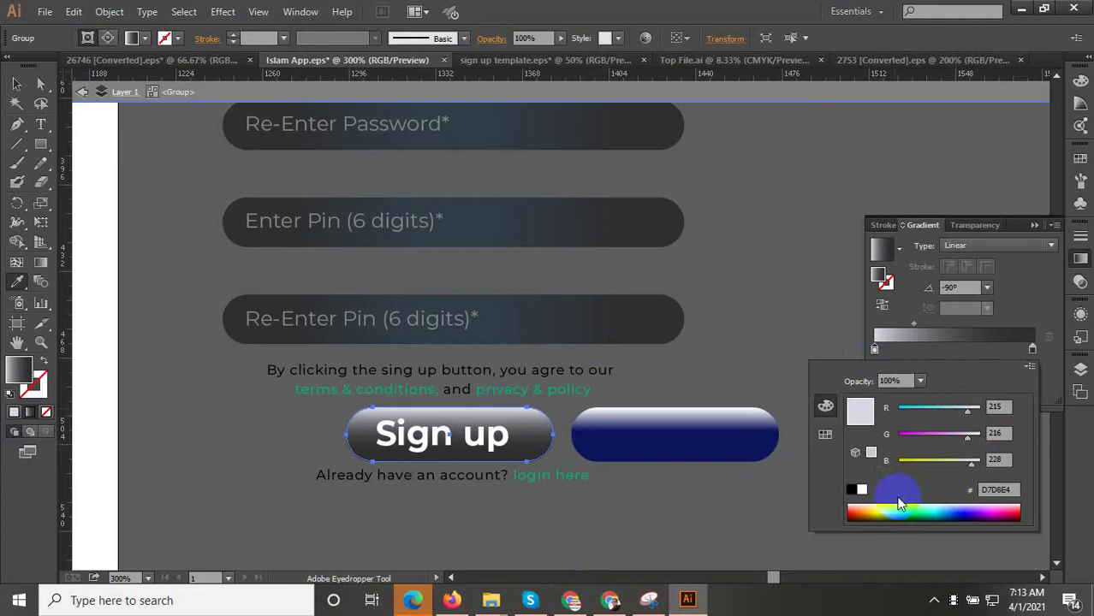
click(961, 512)
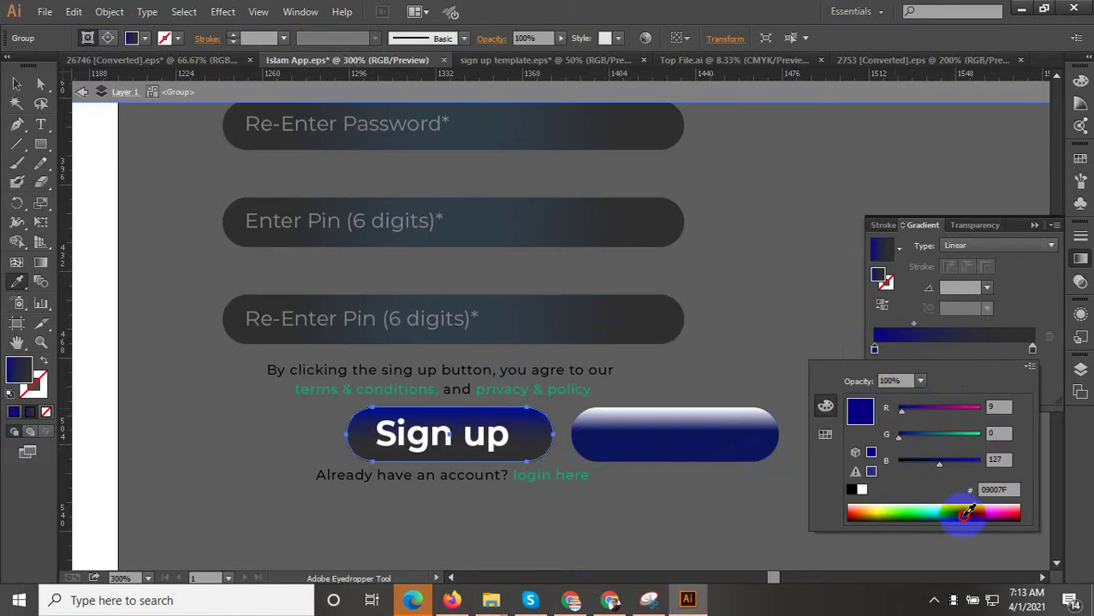
drag(974, 511, 977, 510)
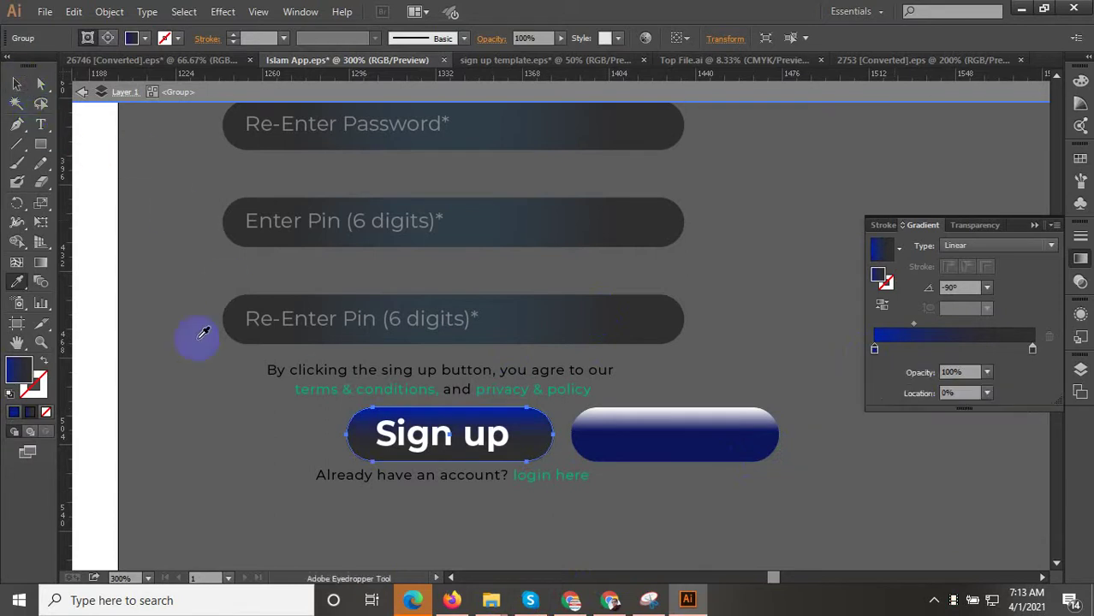
click(272, 411)
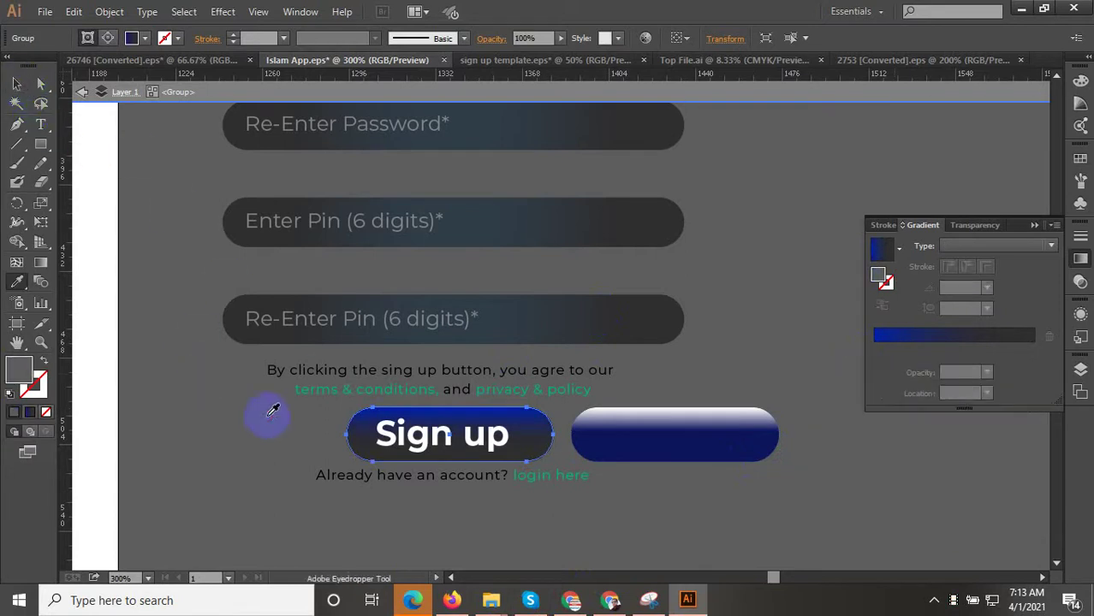
Eyedrop a field's blue gradient onto the Sign up button and select the spare blue pill
key(i)
click(723, 404)
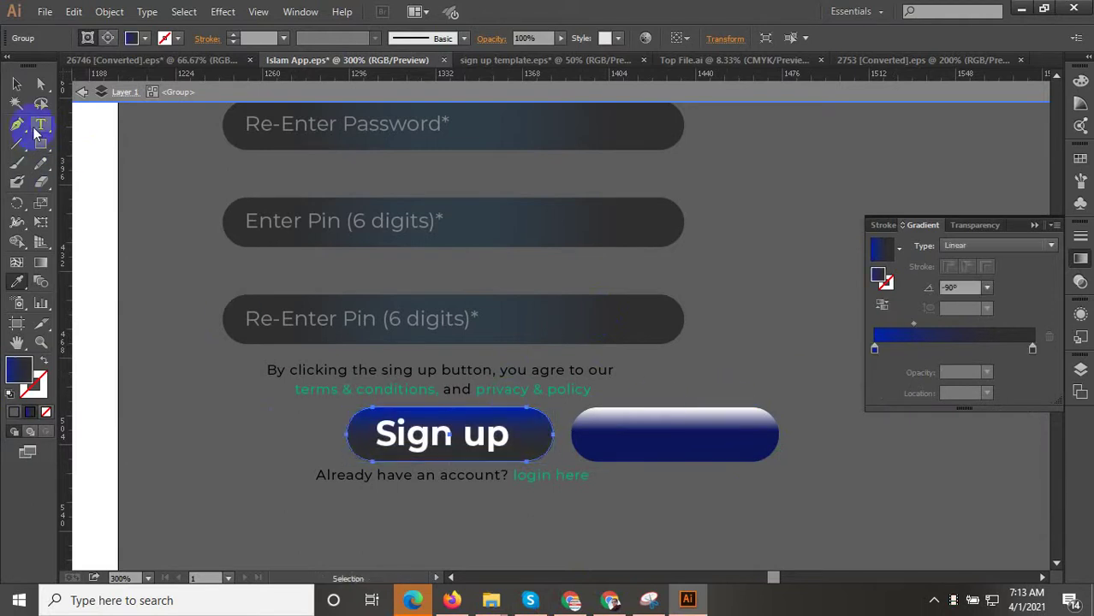
click(17, 83)
click(792, 389)
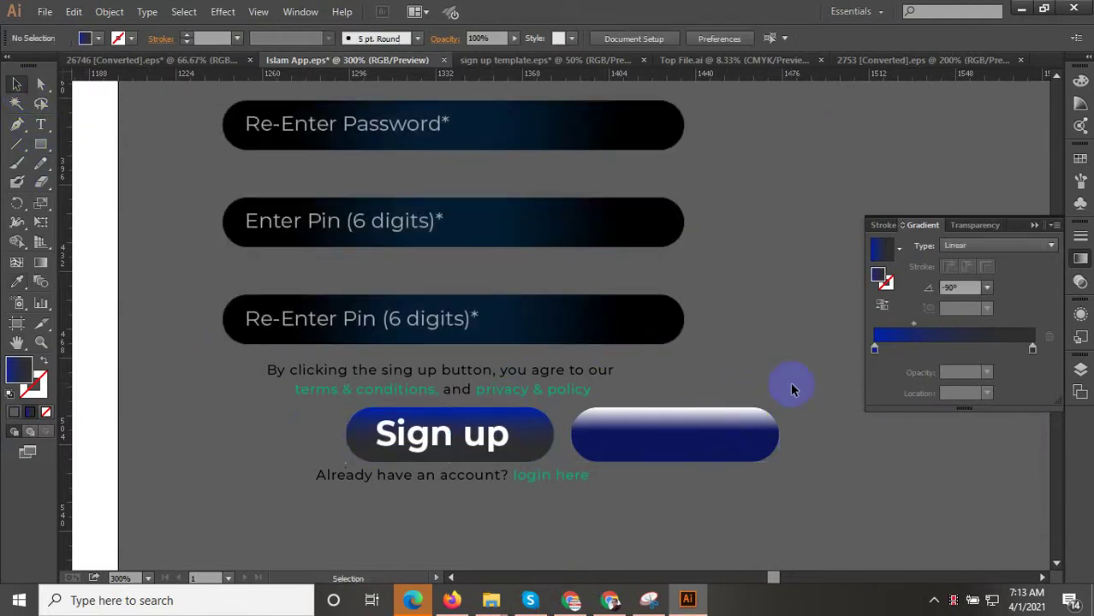
click(751, 461)
double_click(726, 437)
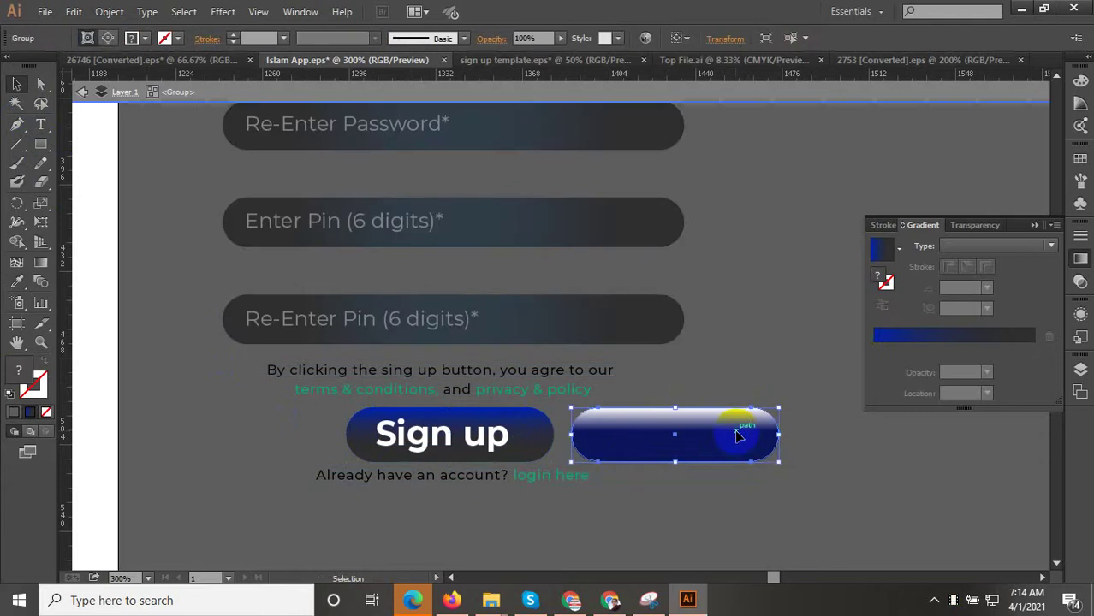
Delete the spare blue pill and ungroup the Sign up text-and-button group
key(Delete)
scroll(634, 467, down, 3)
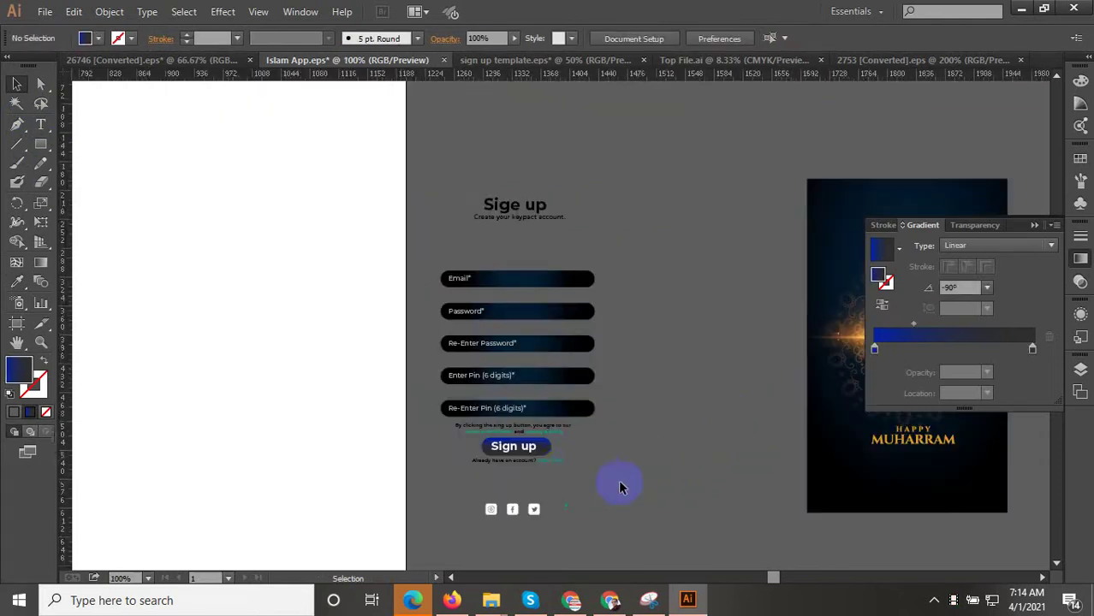
scroll(554, 467, up, 3)
double_click(547, 444)
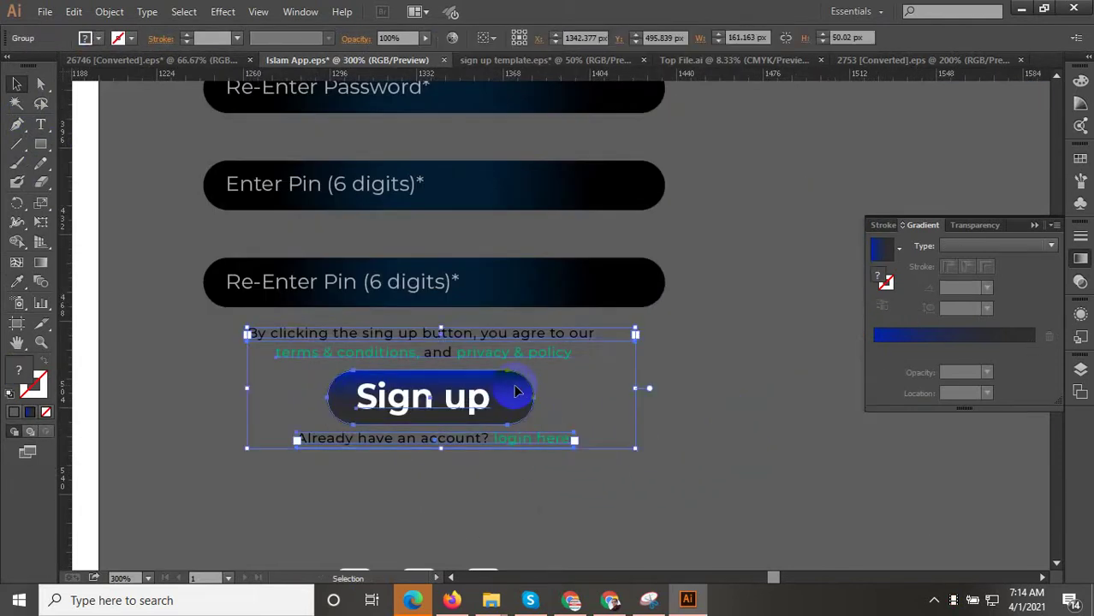
right_click(515, 386)
click(561, 479)
click(522, 382)
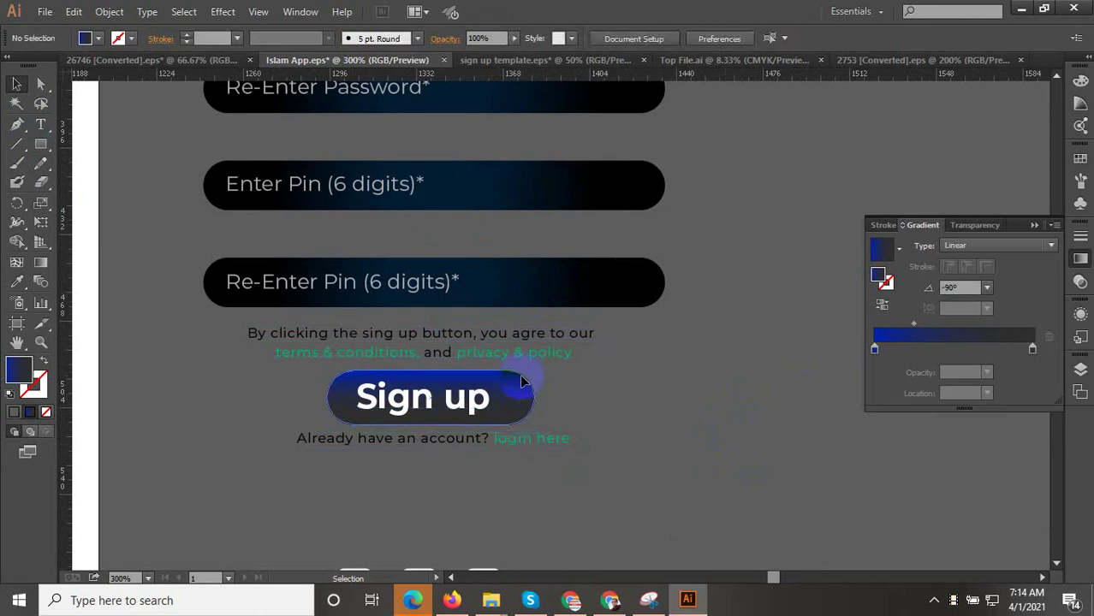
Lighten the Sign up button's left gradient stop to a brighter blue (#0054CC)
double_click(874, 351)
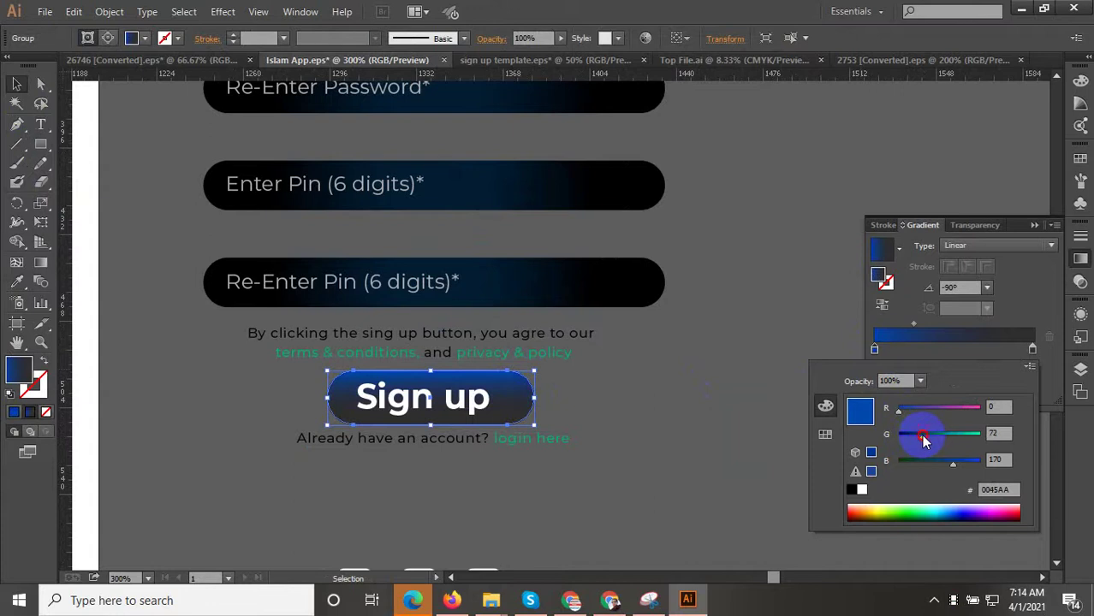
mouse_move(952, 463)
mouse_down()
mouse_move(988, 461)
mouse_move(964, 462)
mouse_up()
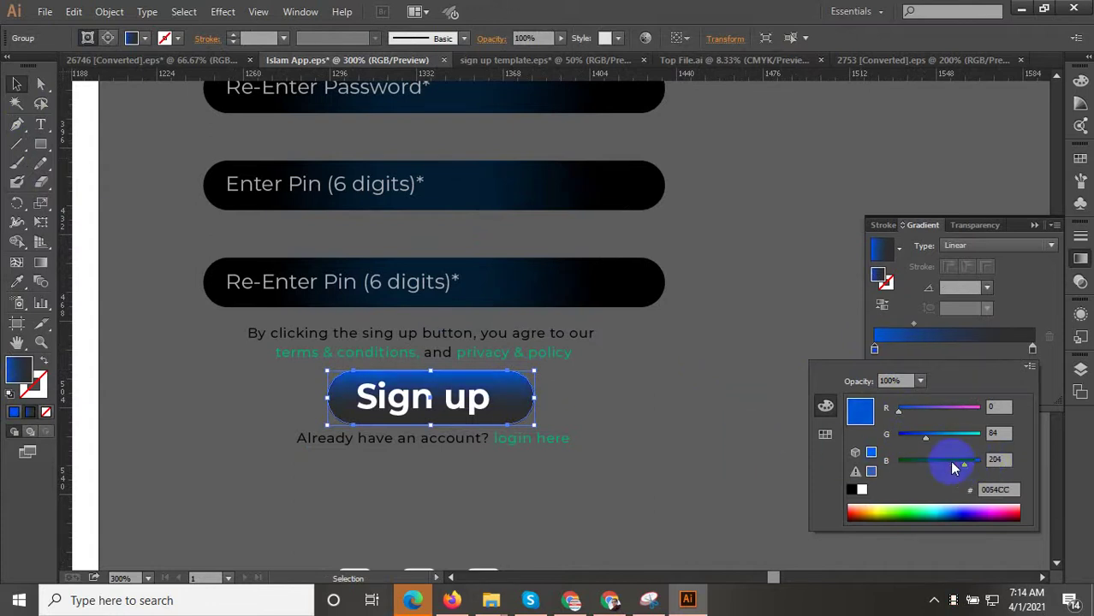
drag(900, 410, 939, 415)
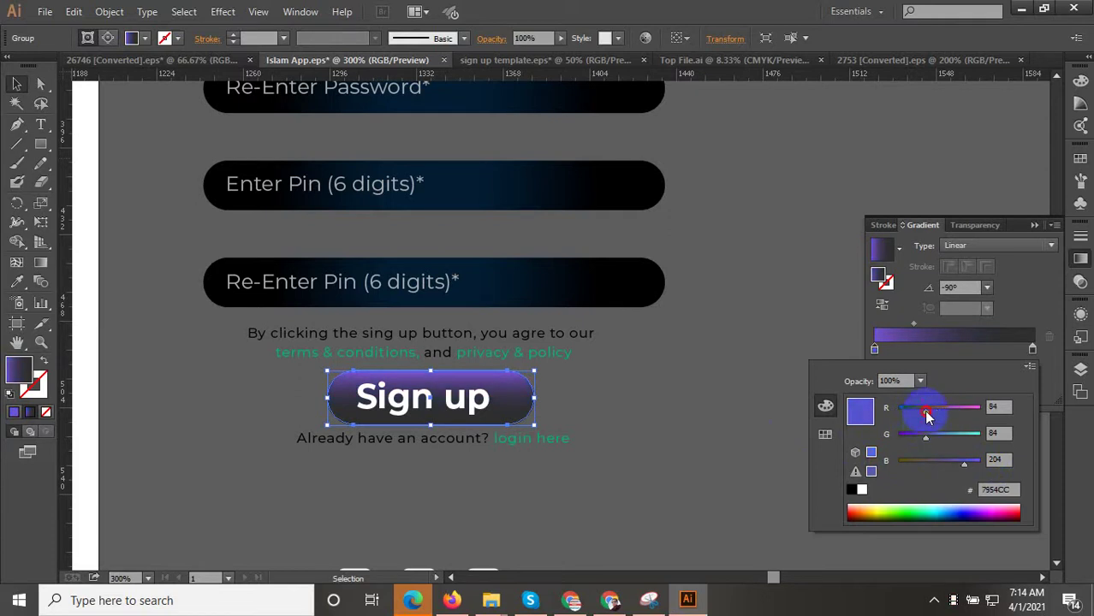
drag(918, 434, 935, 441)
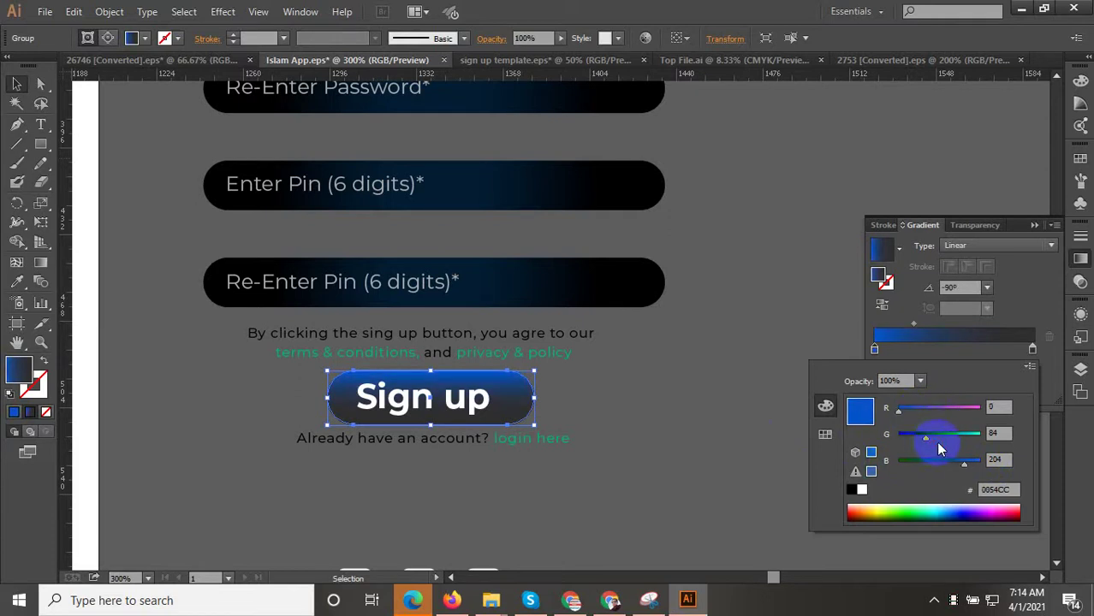
click(741, 476)
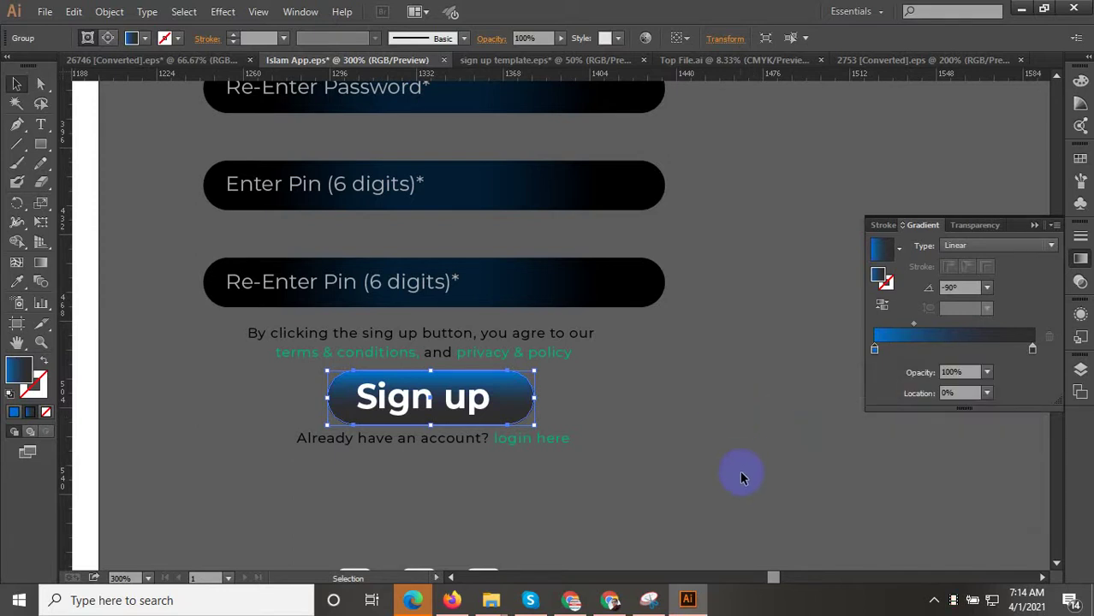
click(700, 437)
key(ctrl+1)
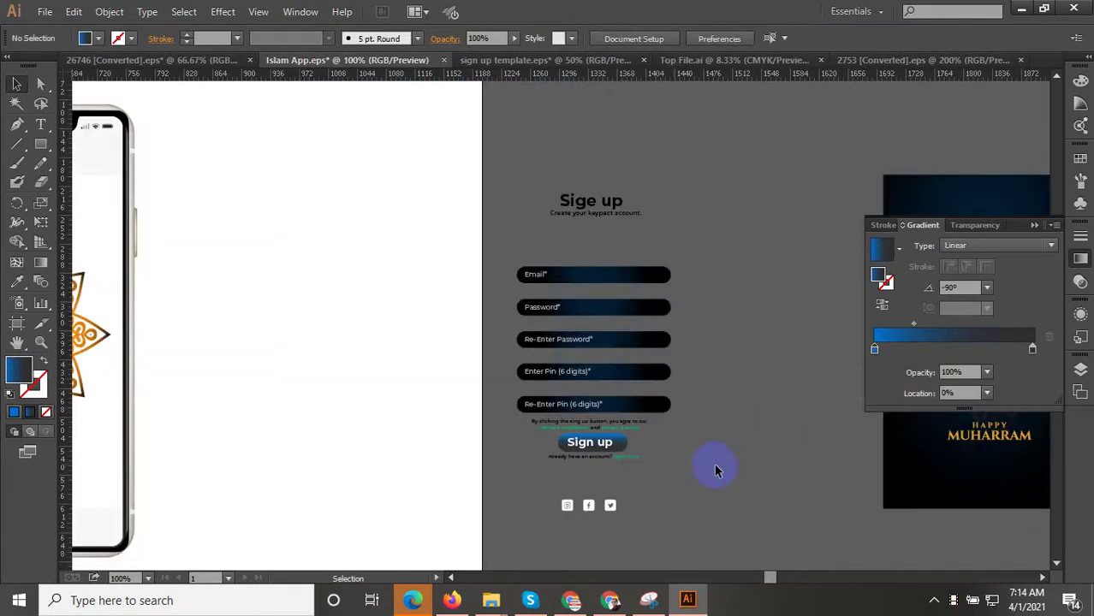
Group the sign-up form, move it onto the second phone and enlarge it slightly
scroll(695, 495, down, 1)
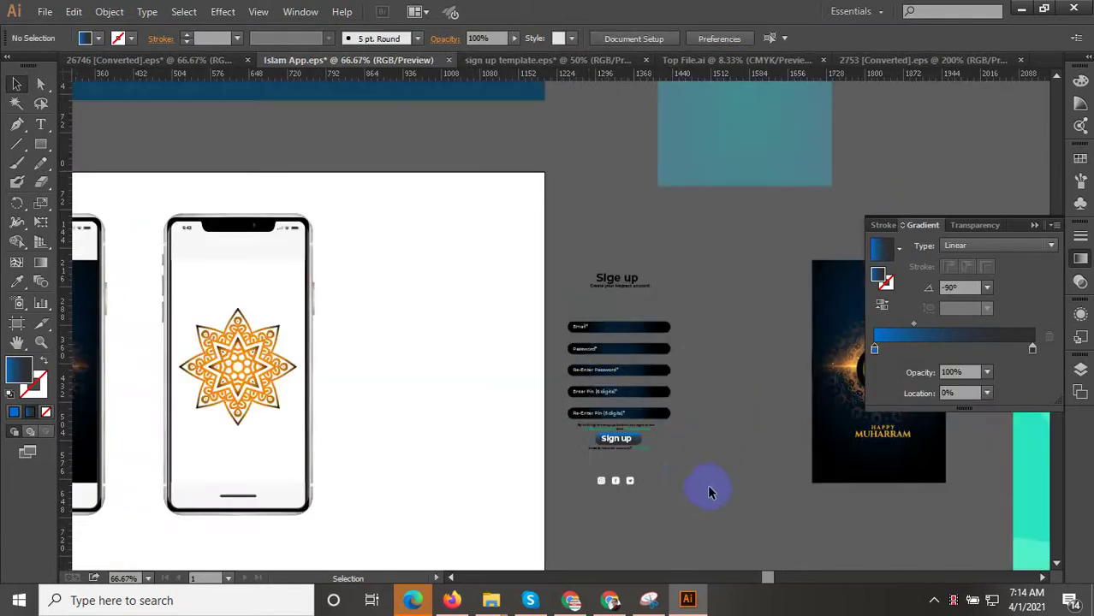
click(604, 322)
right_click(612, 333)
click(676, 409)
drag(697, 433, 812, 406)
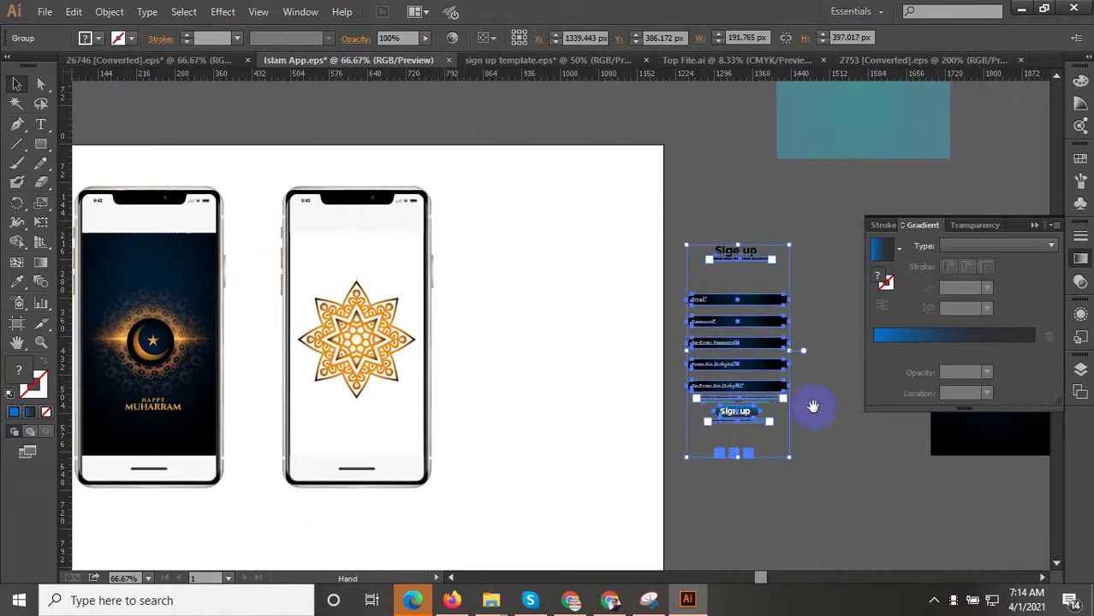
drag(732, 309, 355, 293)
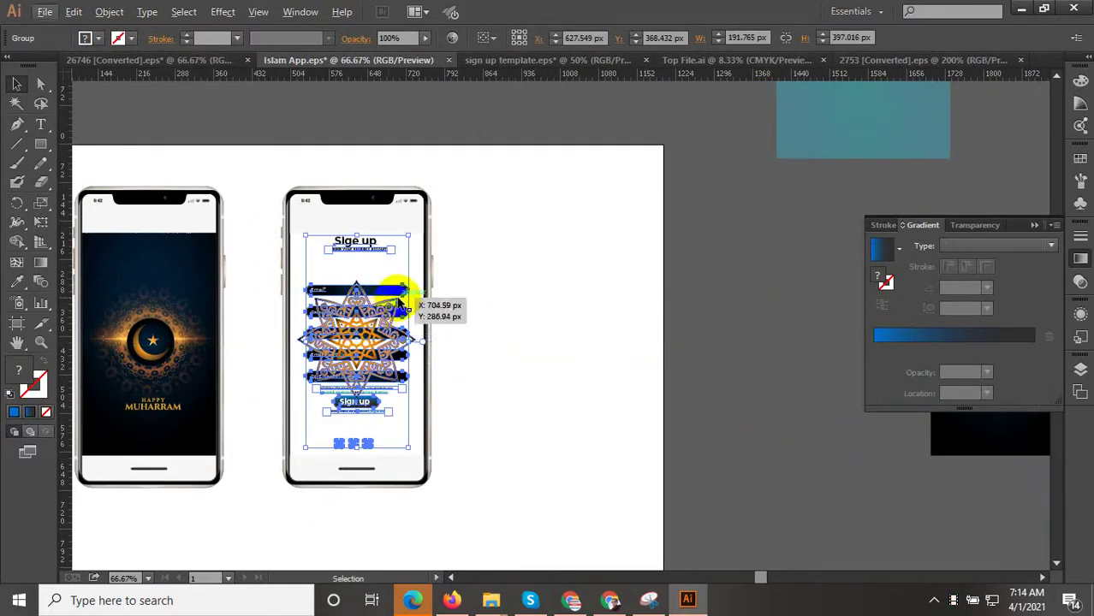
drag(386, 317, 387, 317)
scroll(398, 248, up, 1)
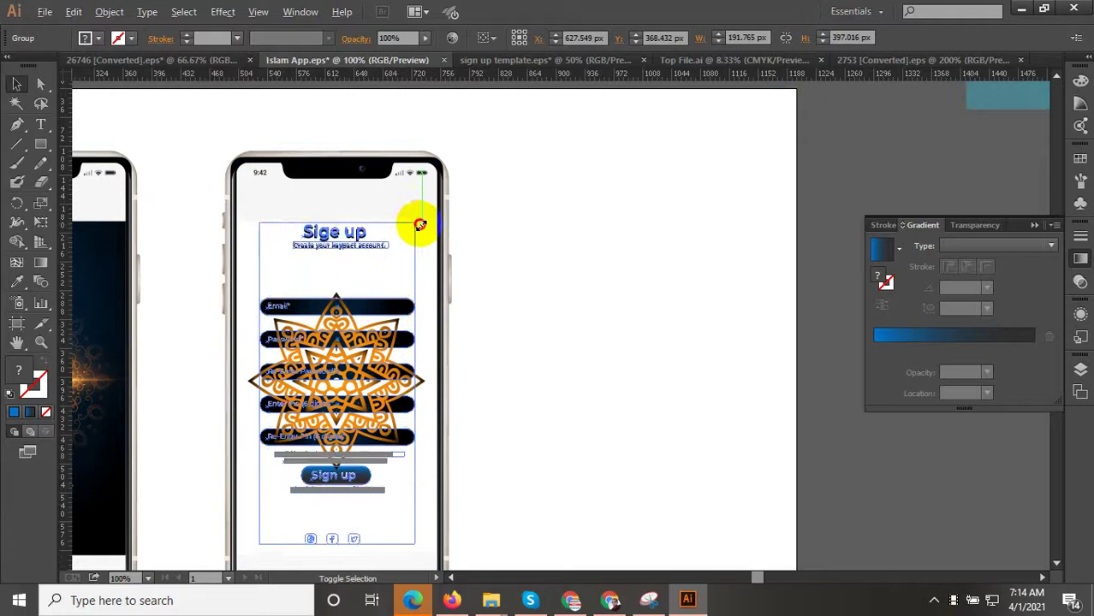
drag(415, 227, 418, 220)
Move the 'Sige up' heading lower on the phone screen inside the form group
double_click(349, 248)
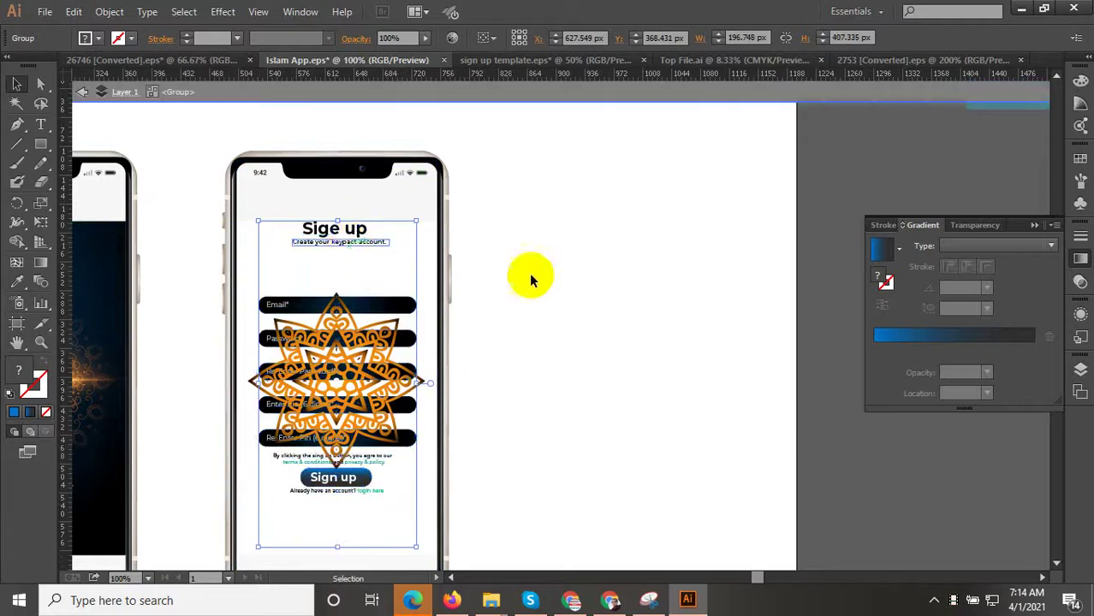
click(255, 191)
click(343, 244)
scroll(351, 263, up, 1)
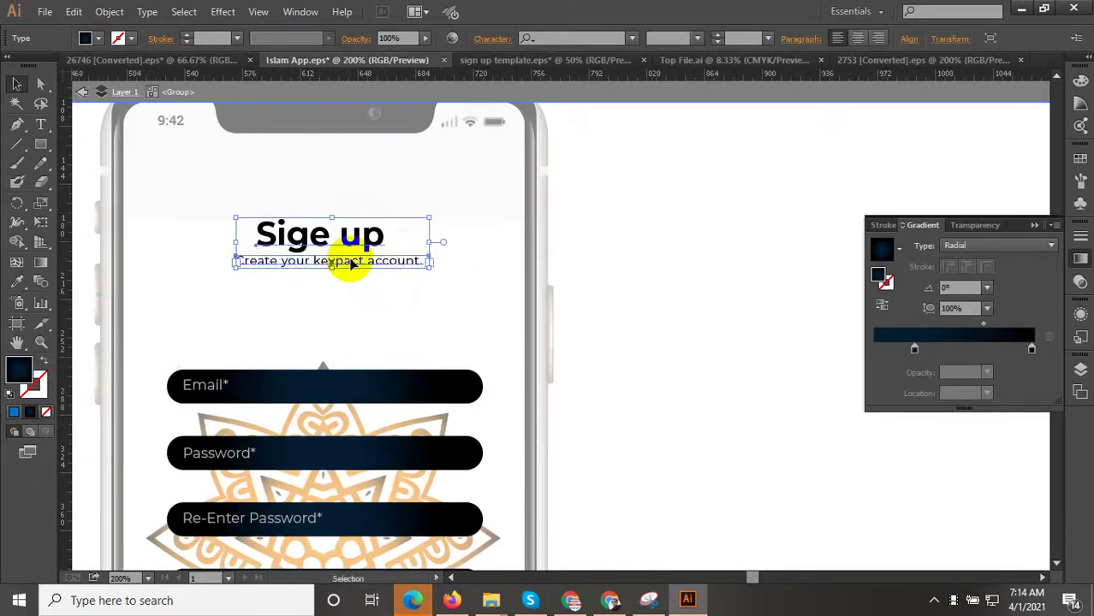
drag(349, 256, 354, 301)
scroll(405, 300, down, 1)
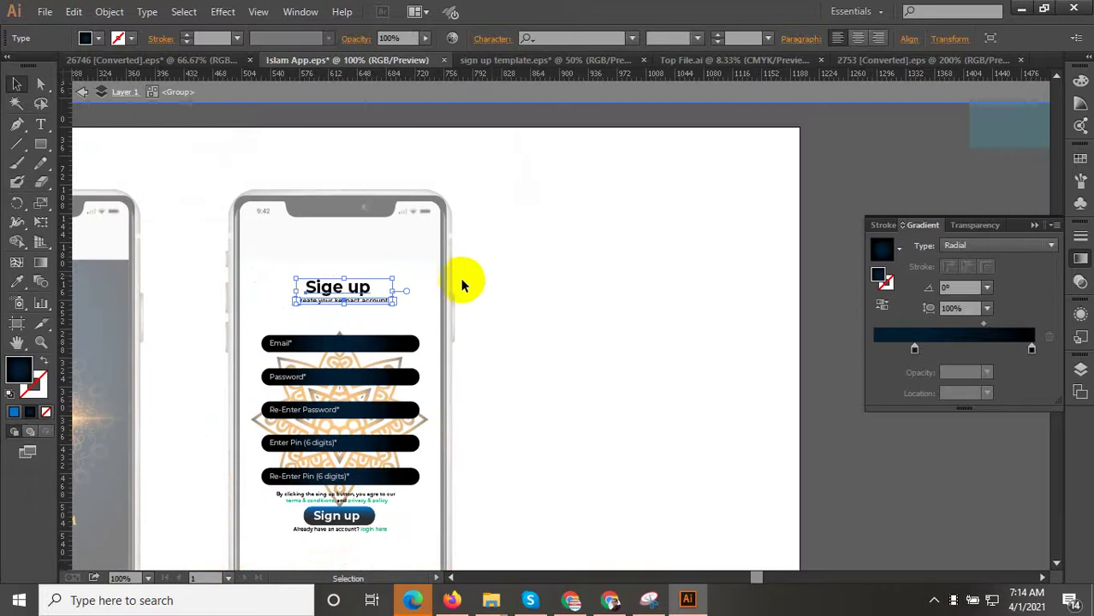
double_click(507, 319)
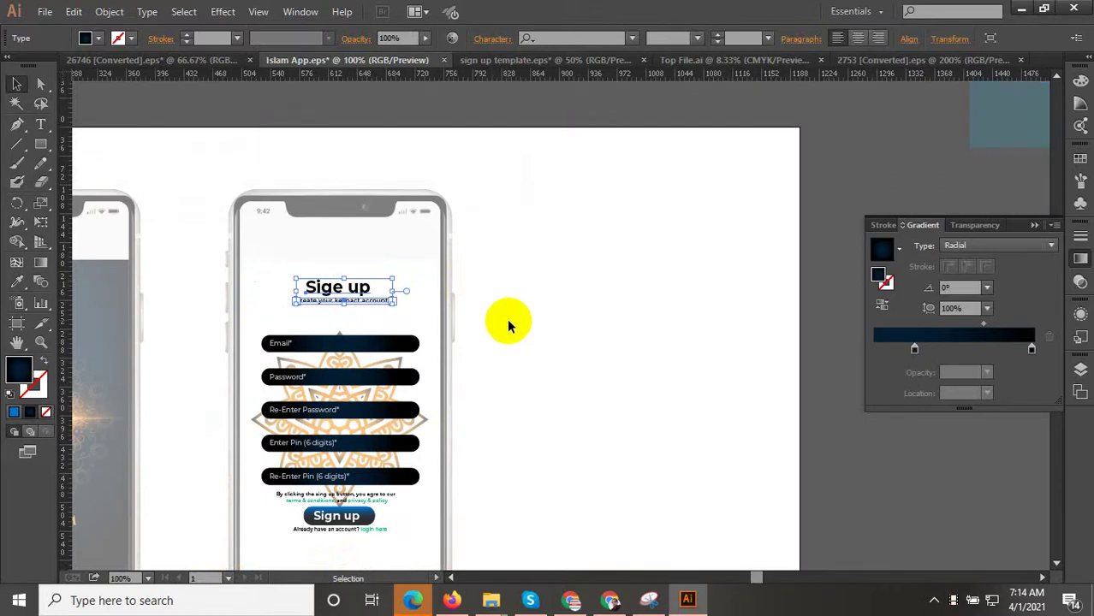
Bring the sign-up form group to the front, in front of the mandala
scroll(501, 300, down, 2)
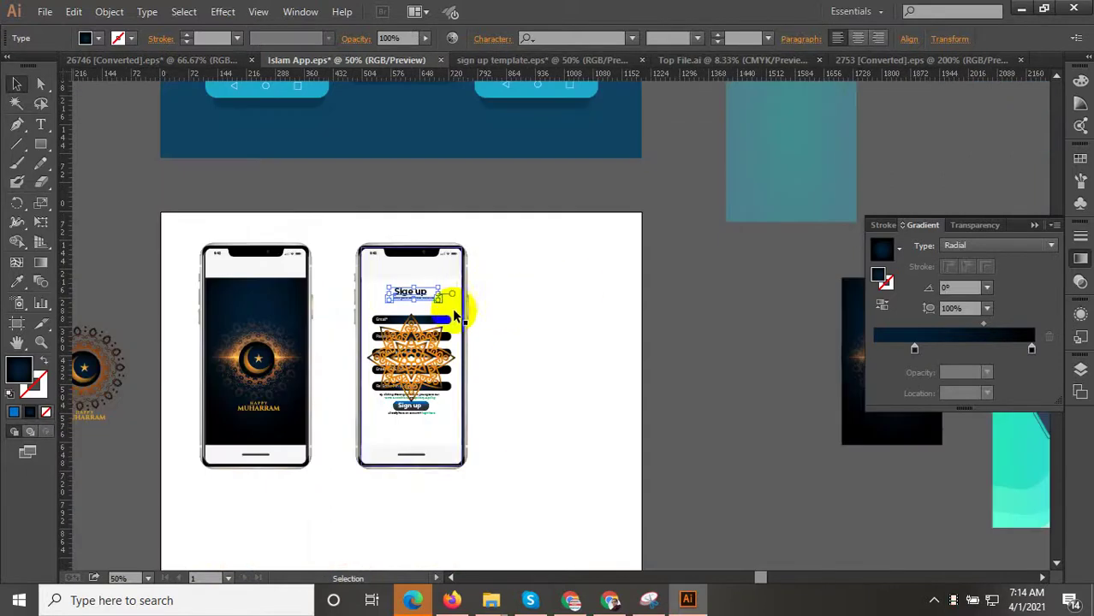
click(679, 367)
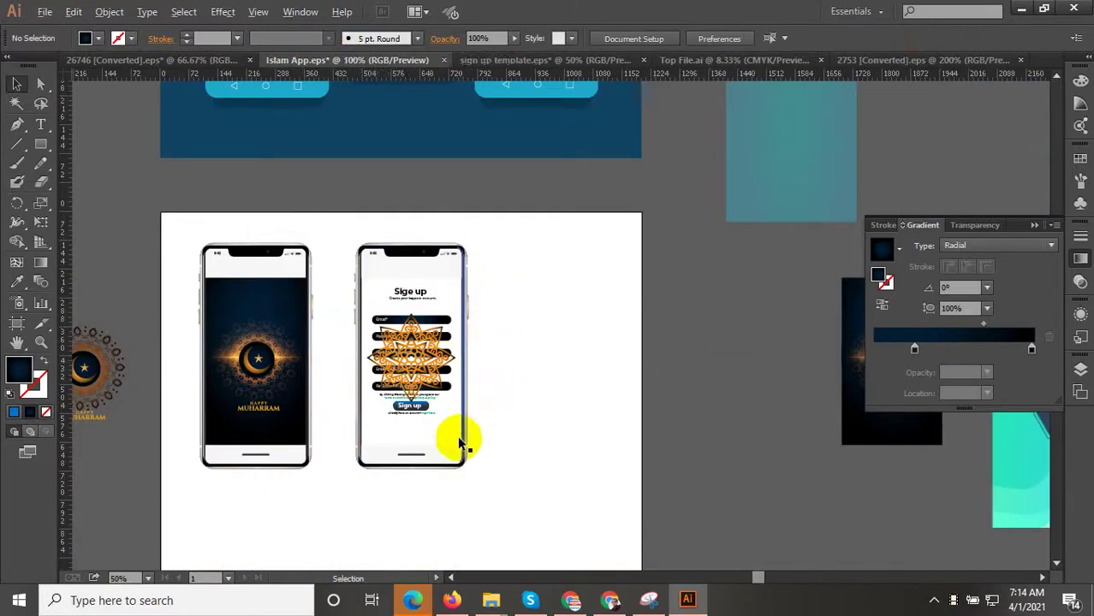
scroll(437, 433, up, 2)
click(381, 394)
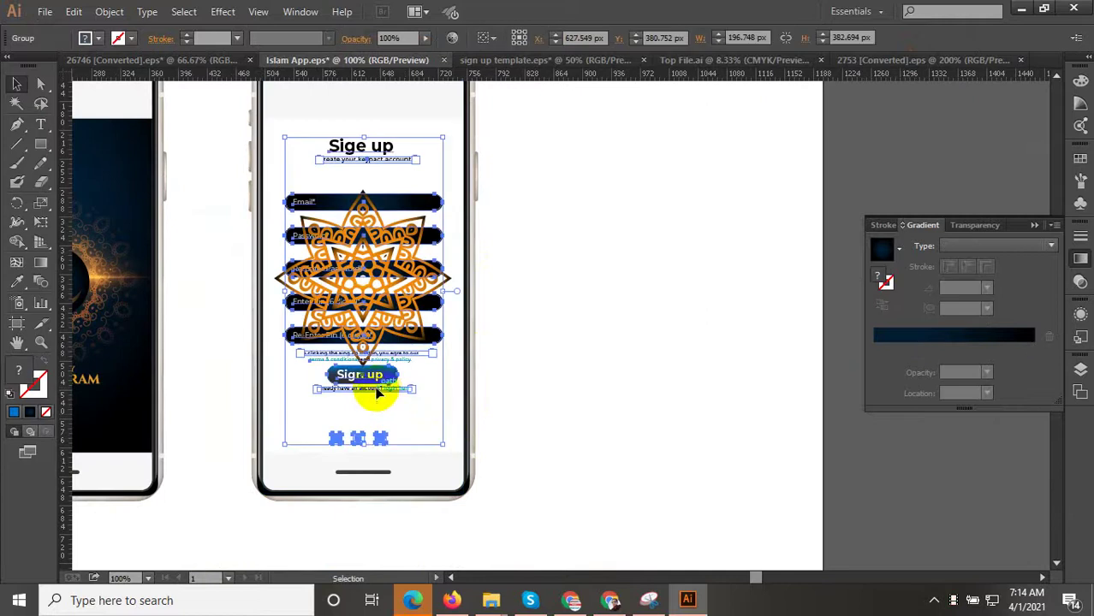
right_click(378, 389)
click(599, 522)
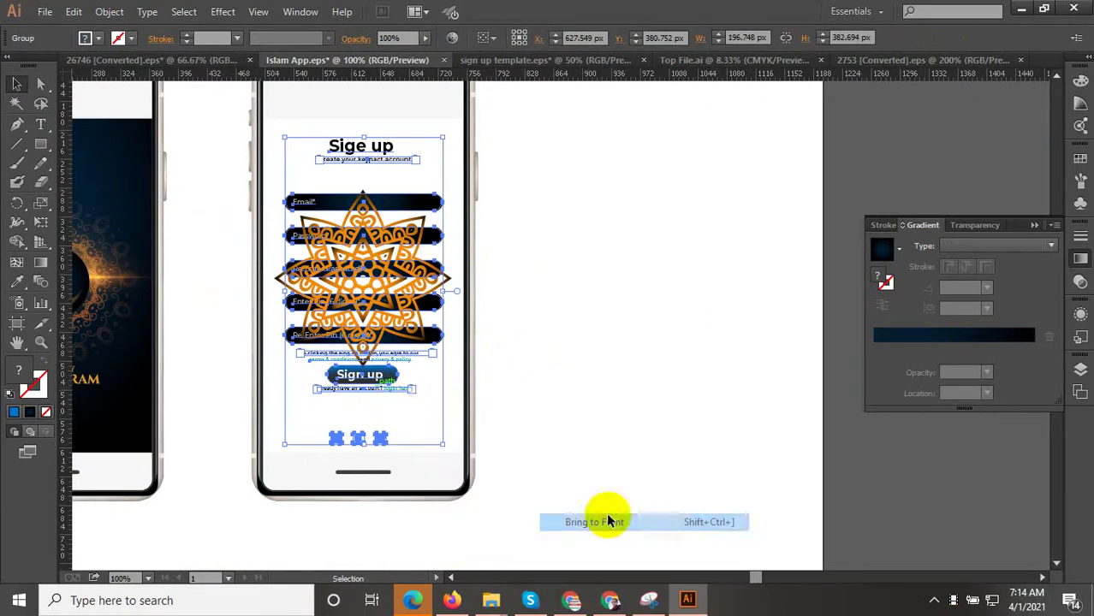
click(891, 439)
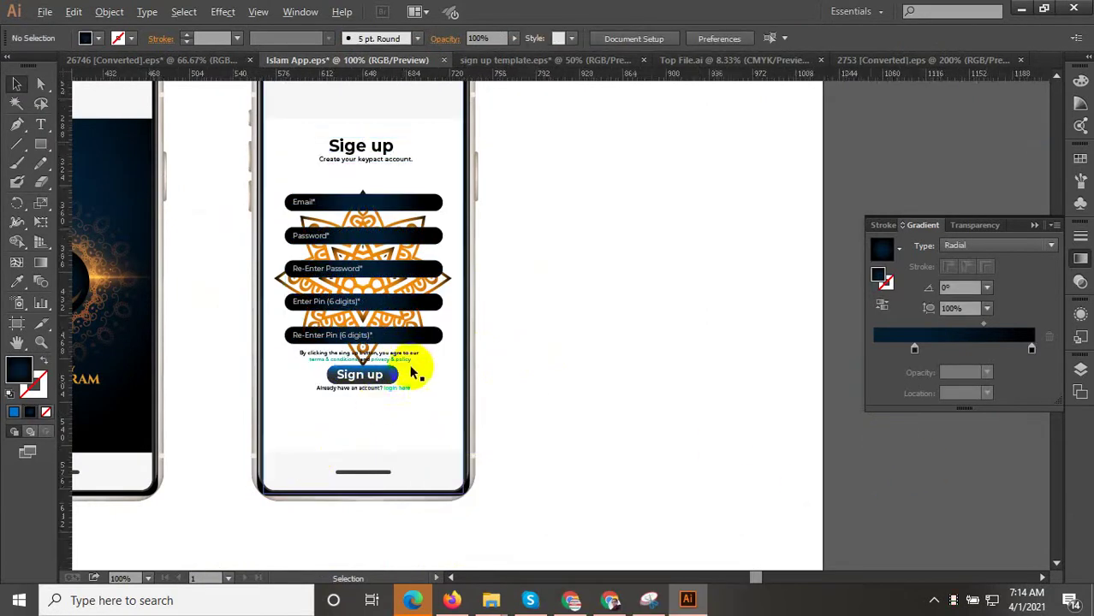
scroll(415, 372, up, 1)
scroll(410, 366, down, 1)
click(361, 375)
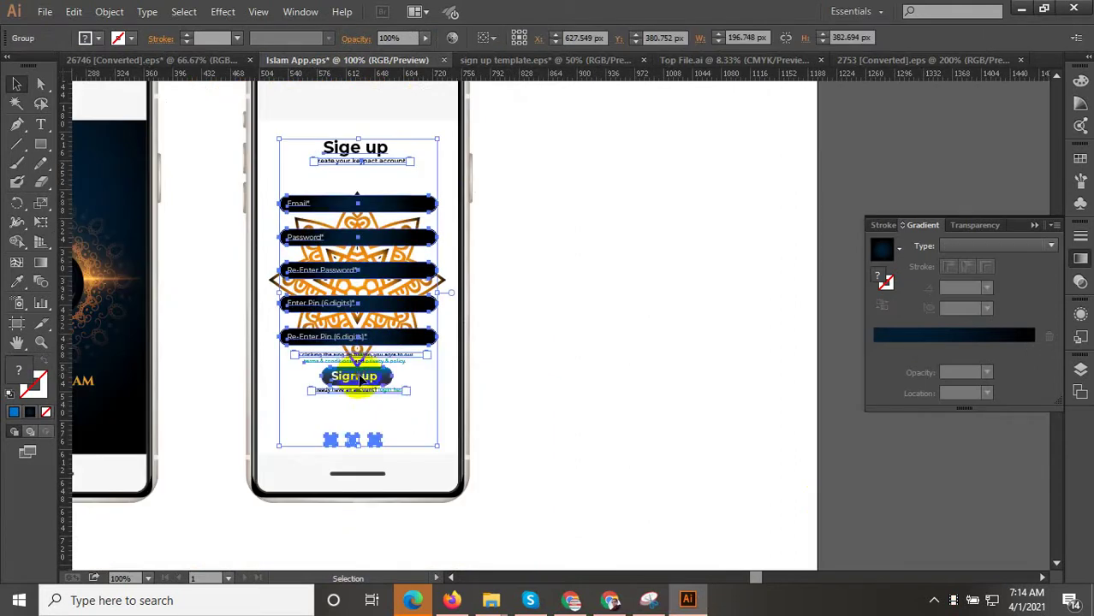
Give the three social icons the Re-Enter Pin field's dark gradient
double_click(360, 380)
scroll(343, 437, up, 1)
drag(484, 469, 222, 408)
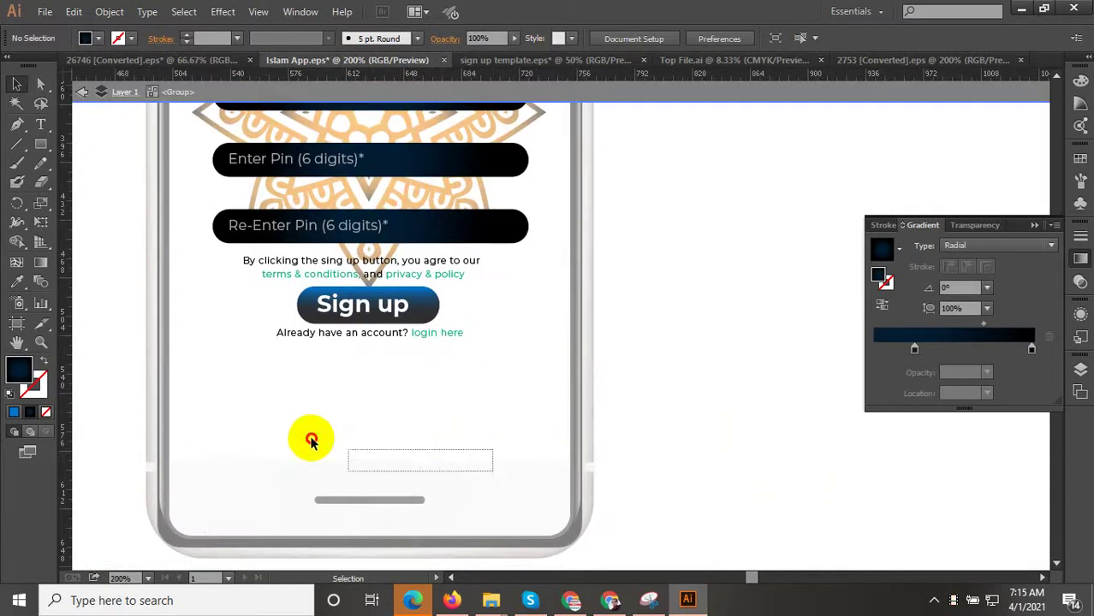
click(20, 283)
click(500, 219)
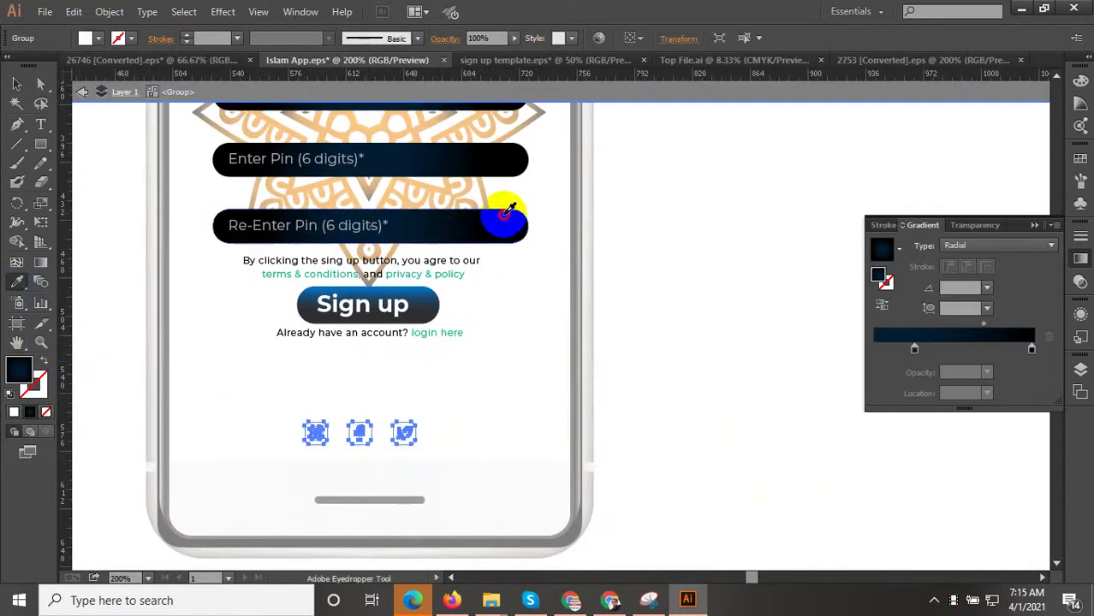
Move the three social icons up to sit just under the login line
click(18, 85)
double_click(764, 464)
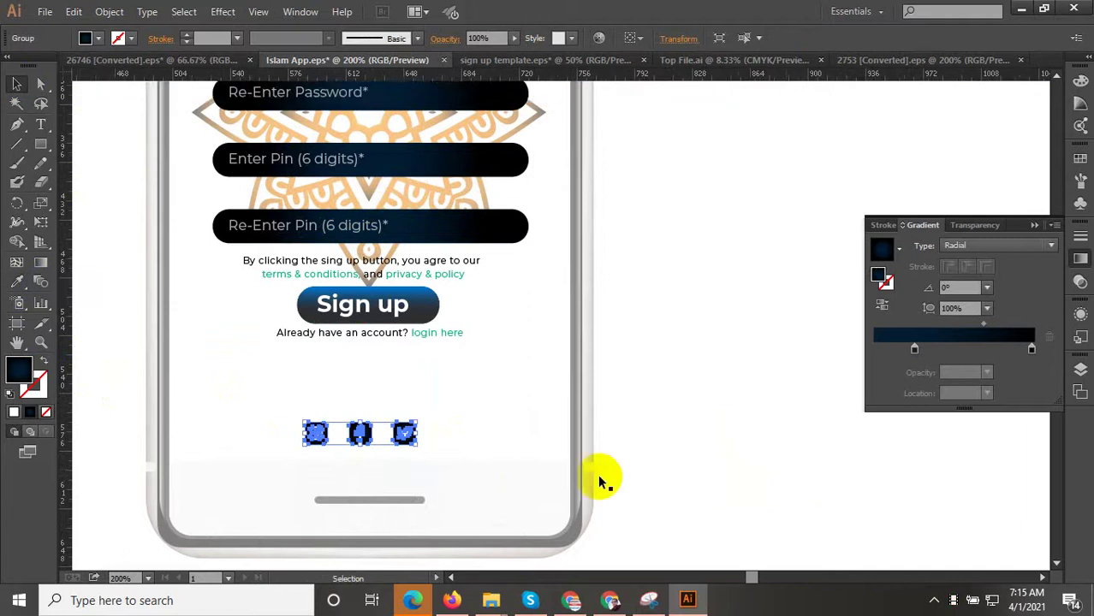
scroll(358, 437, up, 2)
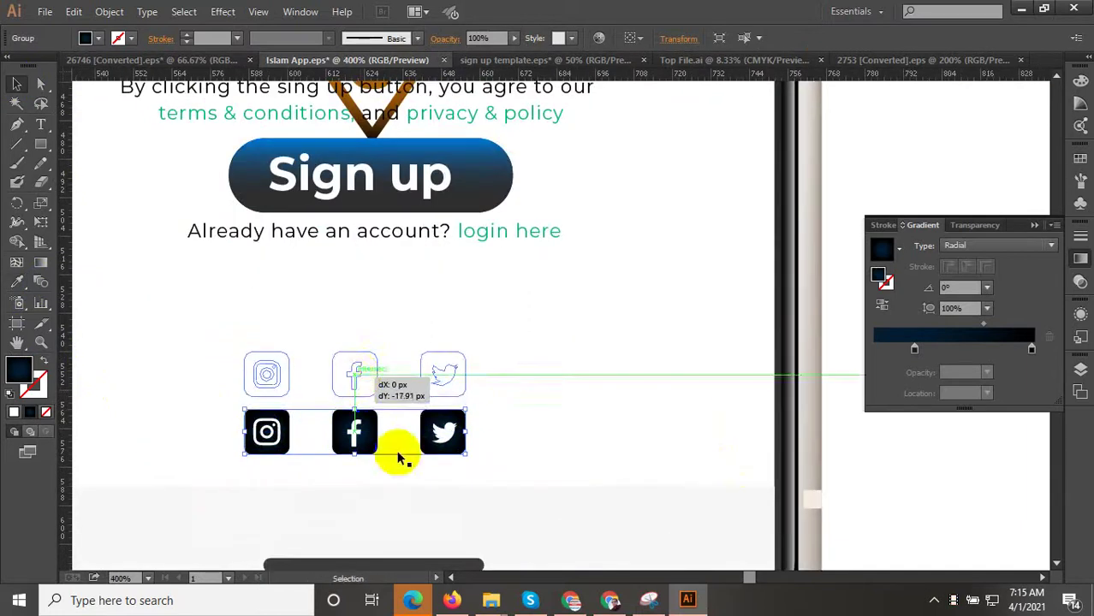
drag(360, 441, 362, 325)
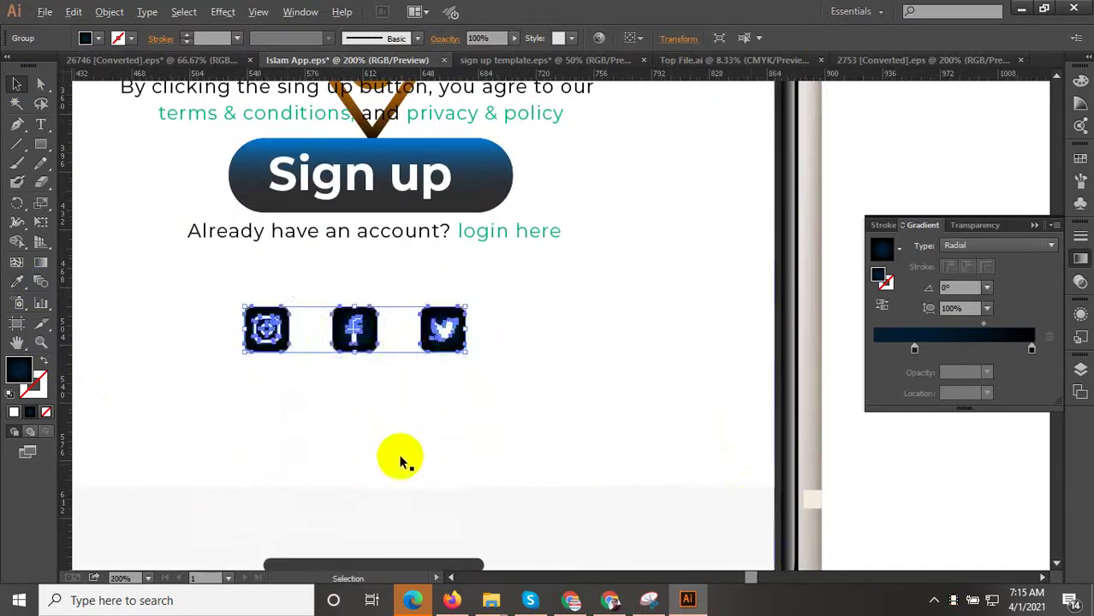
scroll(398, 456, down, 2)
click(712, 474)
Reposition the mandala behind the sign-up form and select the form group
scroll(518, 501, down, 2)
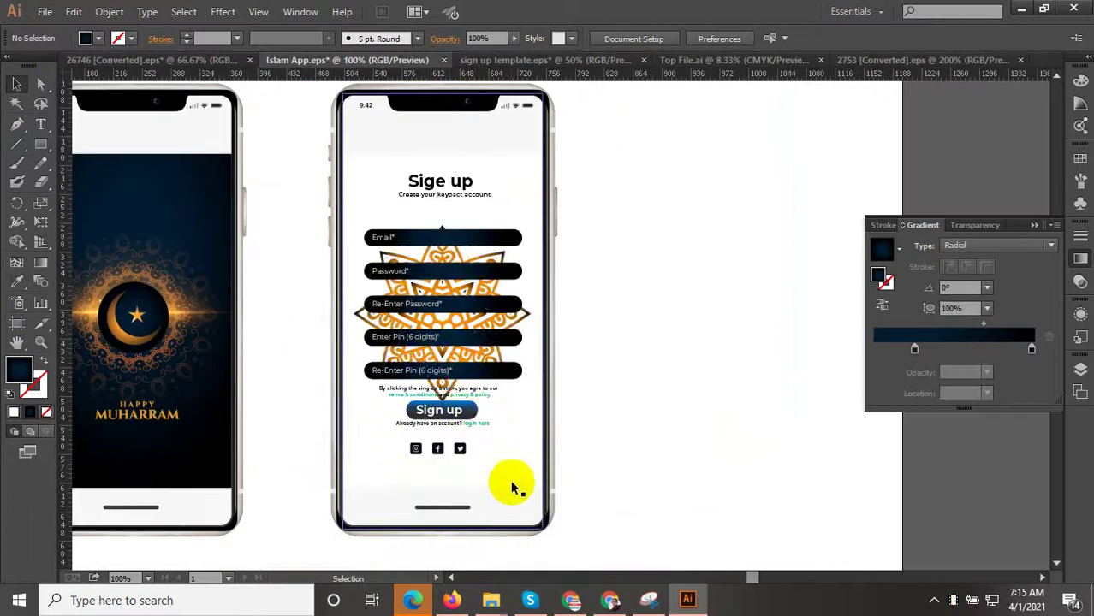
drag(464, 390, 441, 324)
click(366, 366)
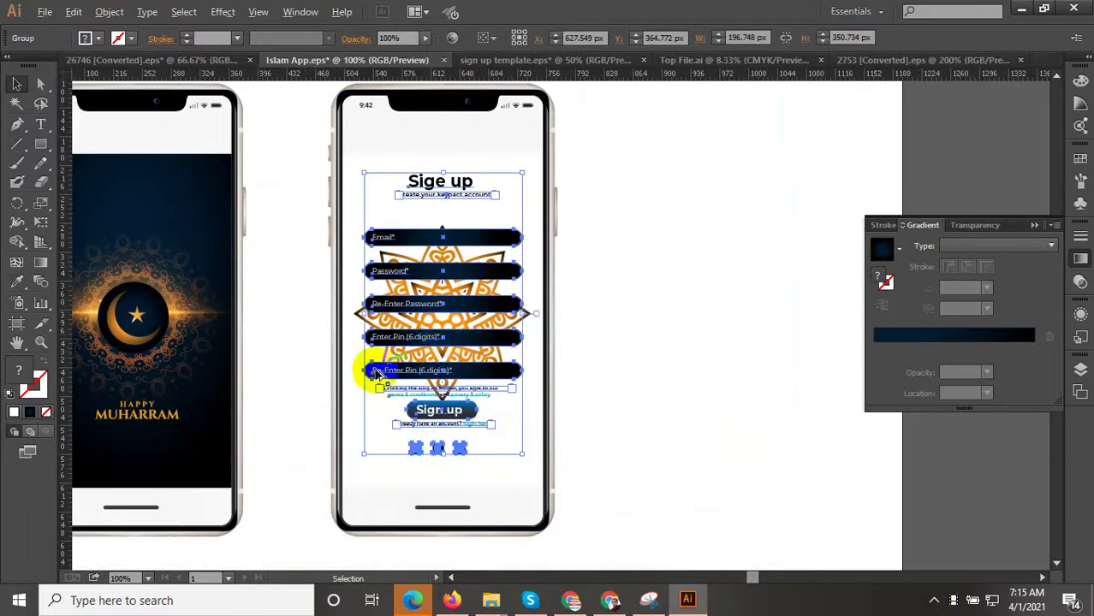
scroll(381, 421, down, 1)
scroll(380, 421, down, 2)
Move the light-cyan gradient rectangle to the sign-up screen's top-left corner
click(681, 278)
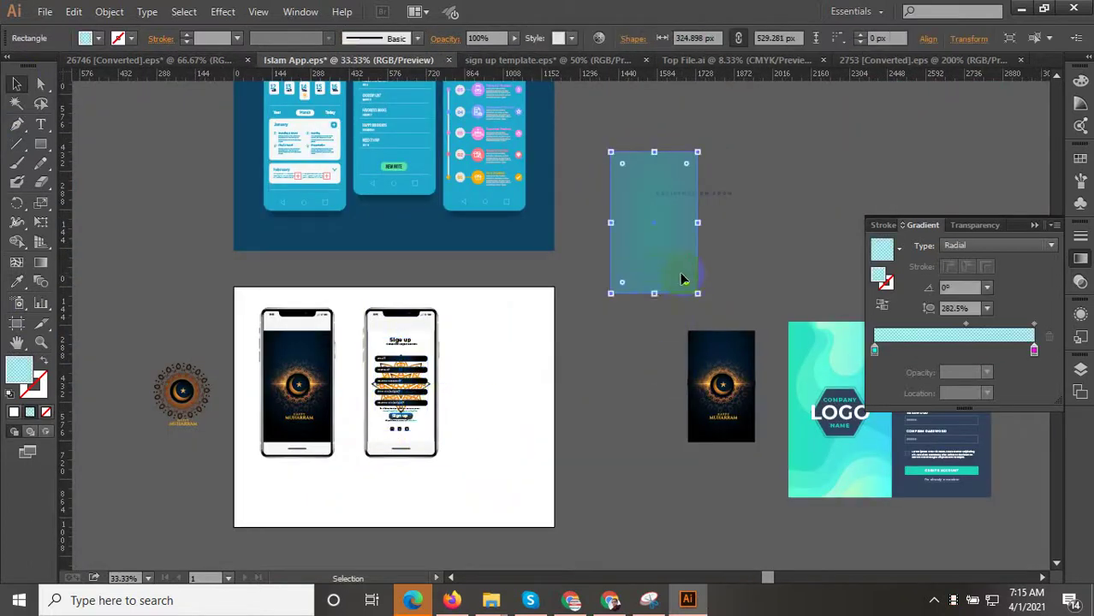
mouse_move(656, 283)
mouse_down()
mouse_move(429, 434)
mouse_move(588, 420)
mouse_up()
scroll(429, 435, up, 2)
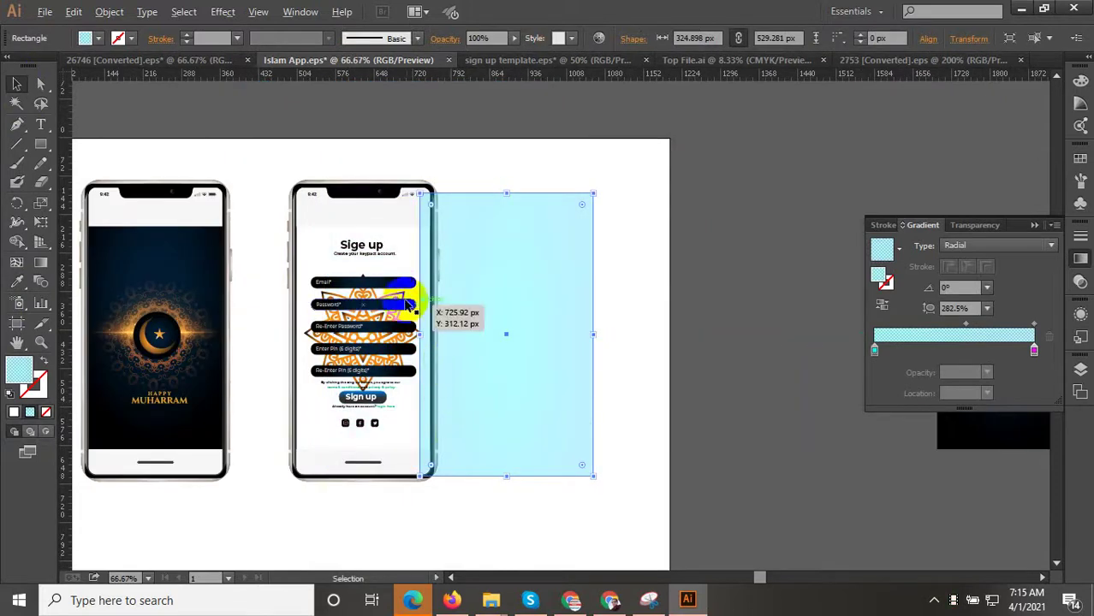
scroll(452, 308, up, 2)
scroll(529, 311, down, 2)
mouse_move(576, 232)
mouse_down()
mouse_move(475, 280)
mouse_move(386, 227)
mouse_move(392, 248)
mouse_up()
scroll(396, 263, up, 3)
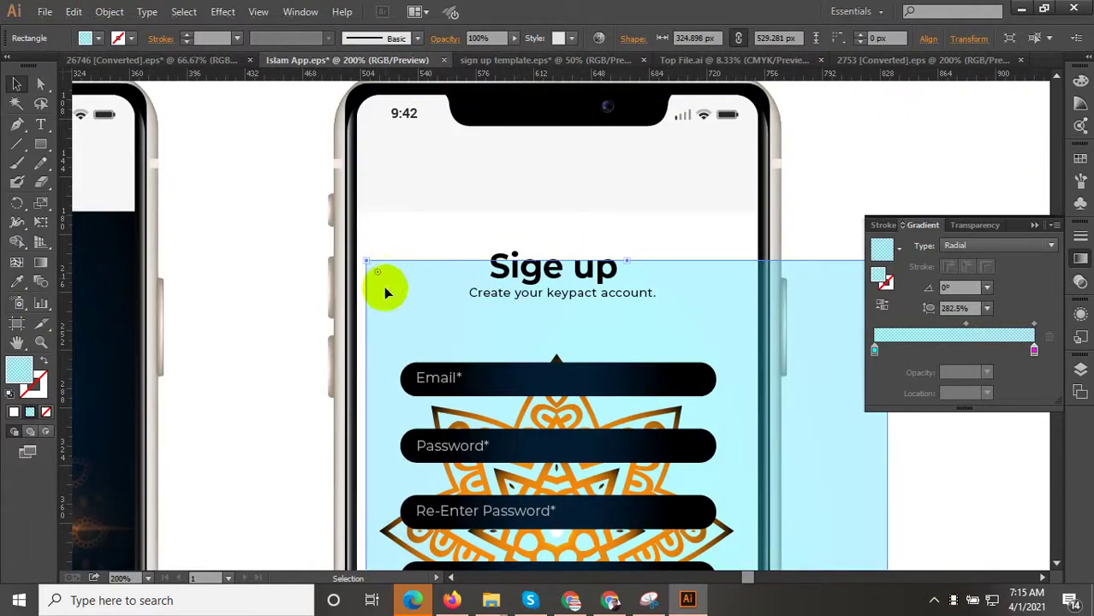
scroll(385, 293, up, 2)
drag(378, 286, 359, 178)
Resize the cyan rectangle so its bottom corner meets the phone screen's edge
scroll(396, 267, down, 4)
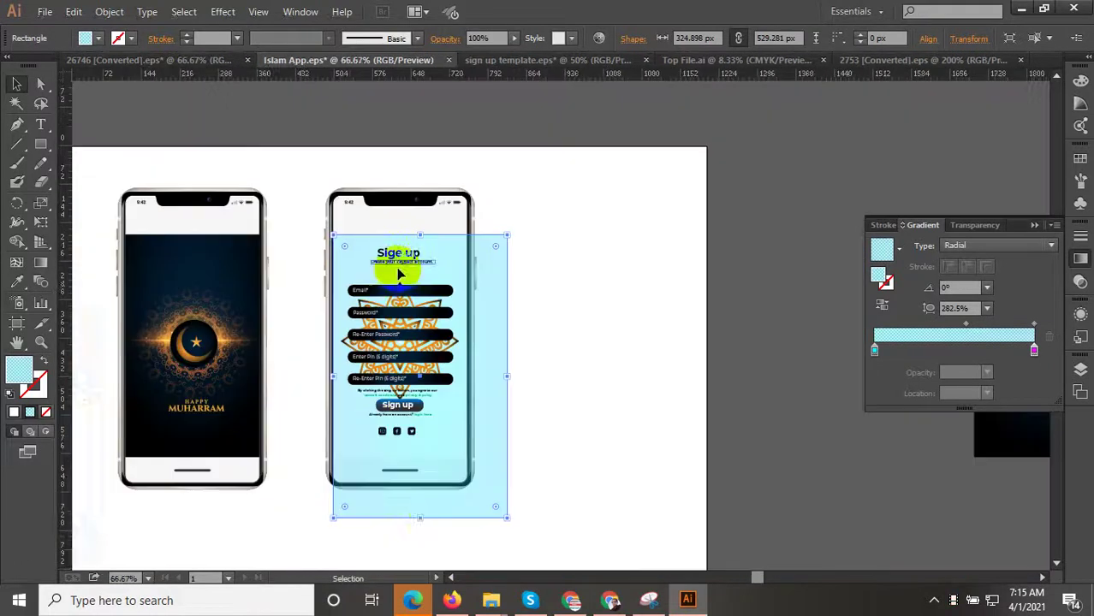
scroll(409, 512, up, 2)
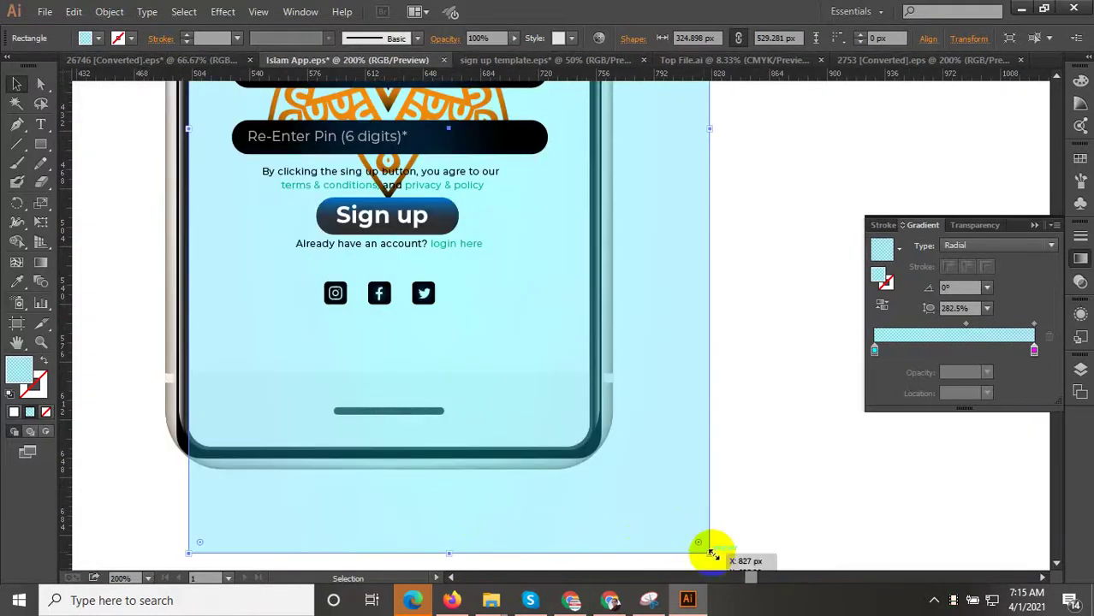
drag(711, 552, 585, 375)
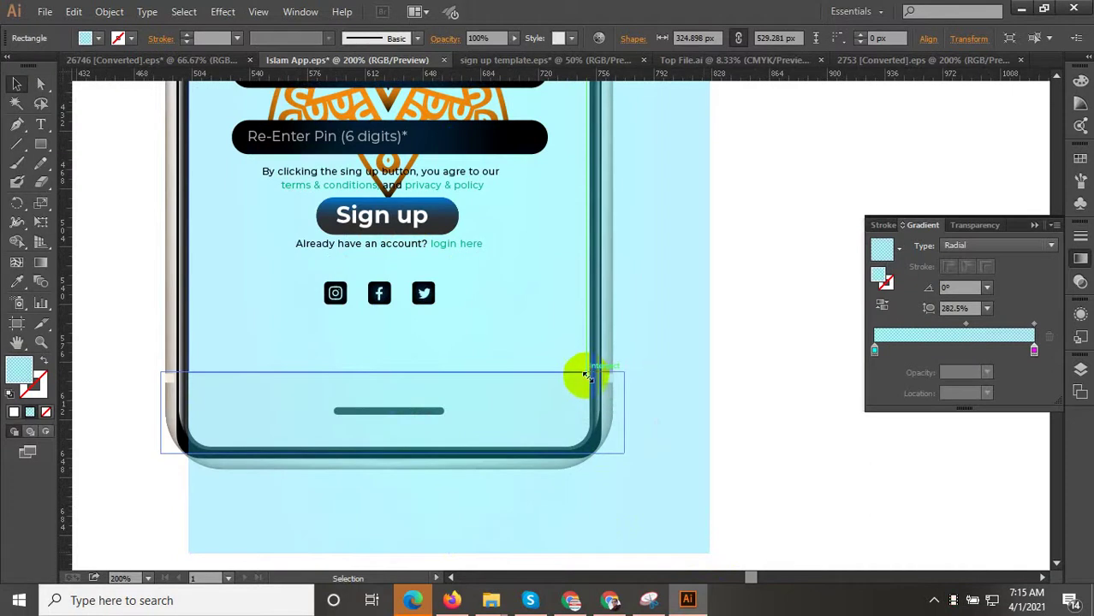
click(671, 405)
scroll(591, 381, up, 3)
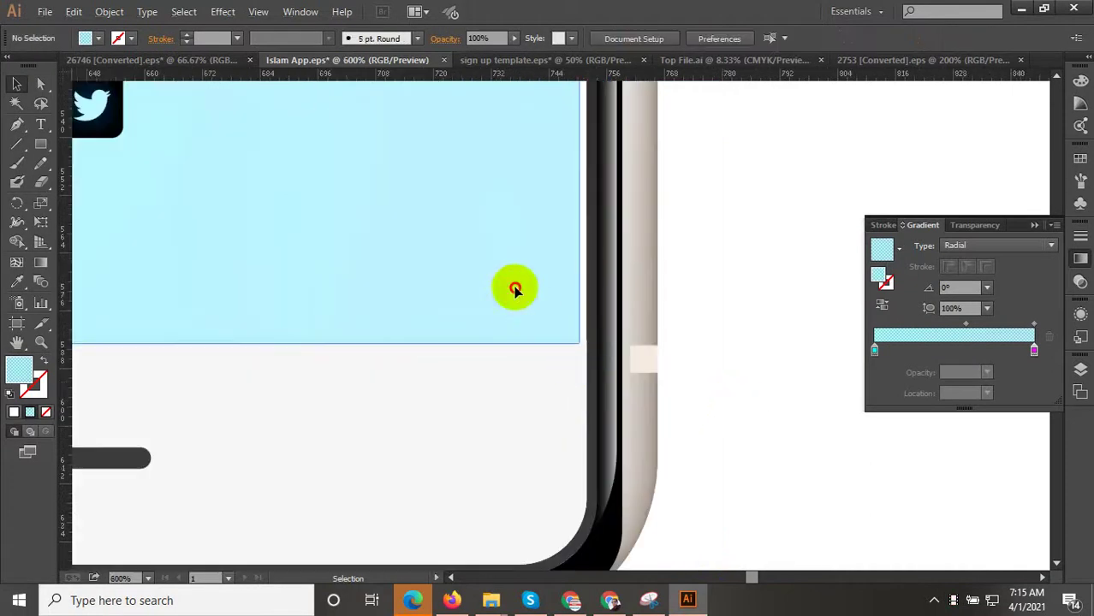
click(578, 342)
scroll(579, 347, up, 3)
drag(588, 337, 605, 341)
Deselect the fitted cyan background rectangle
scroll(569, 459, down, 3)
scroll(572, 462, down, 2)
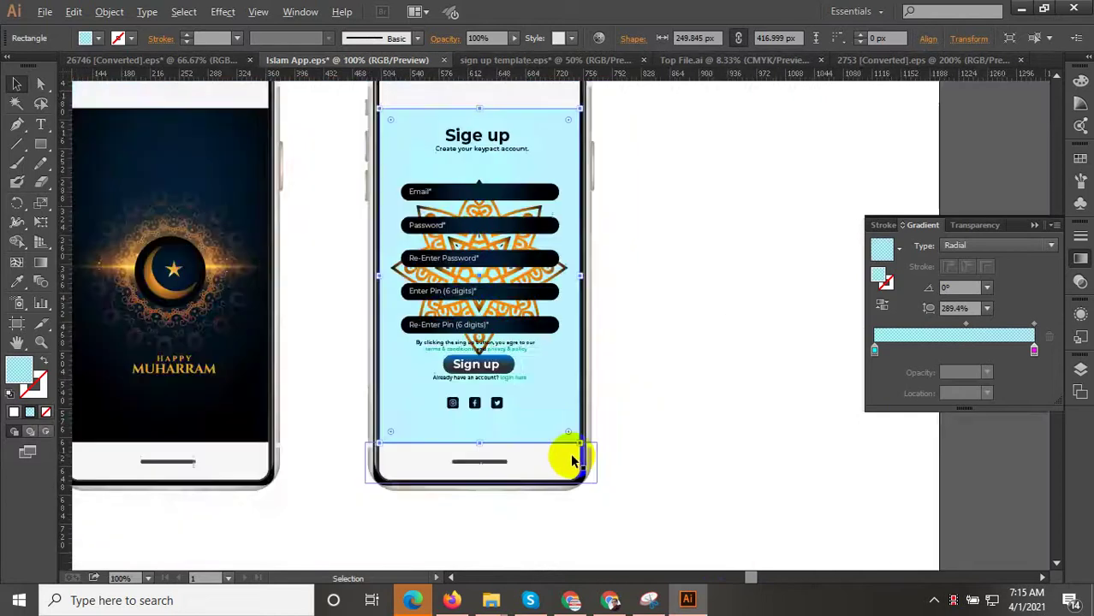
scroll(571, 461, down, 2)
click(855, 476)
scroll(616, 398, up, 1)
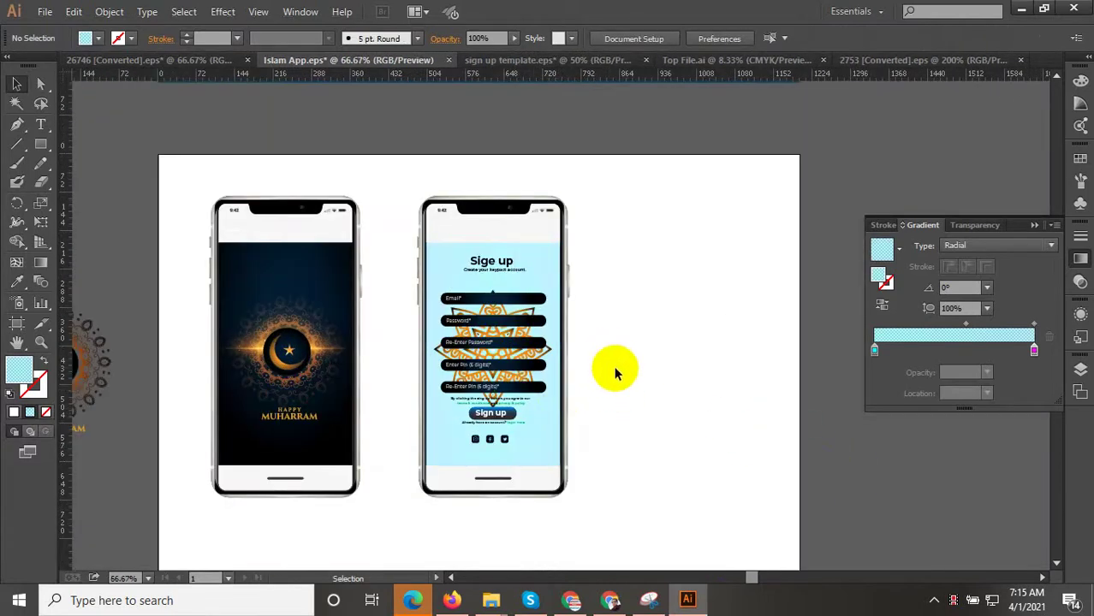
scroll(531, 363, up, 3)
Select the gold mandala group and set a copy aside beside the artboard
click(525, 359)
scroll(531, 364, down, 3)
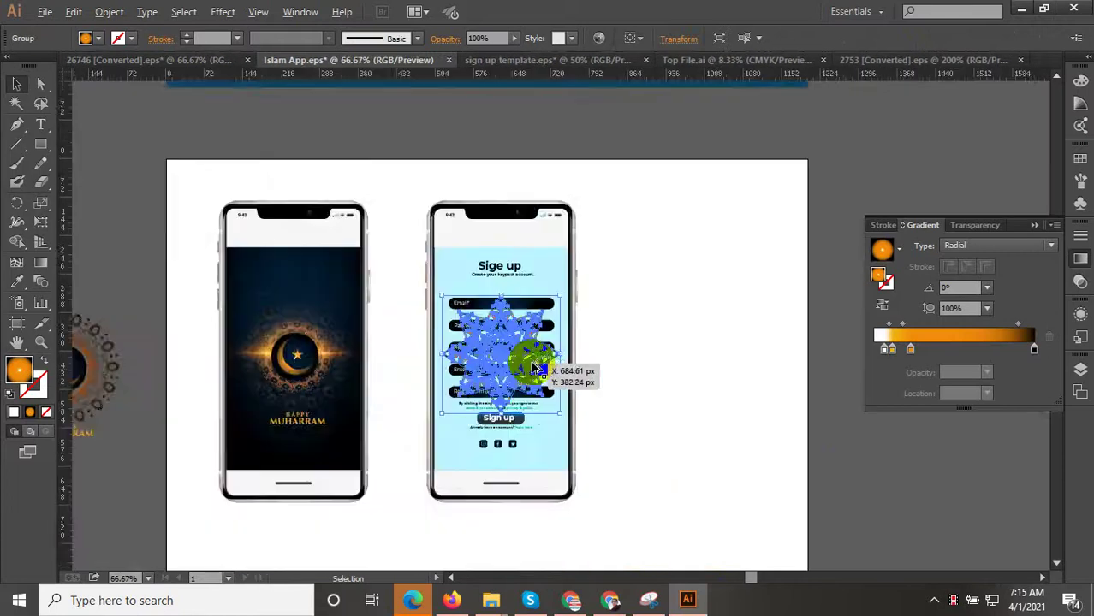
scroll(536, 368, down, 1)
scroll(514, 343, down, 1)
mouse_move(536, 368)
mouse_down()
mouse_move(286, 431)
mouse_move(562, 347)
mouse_up()
scroll(281, 428, up, 1)
scroll(98, 513, up, 1)
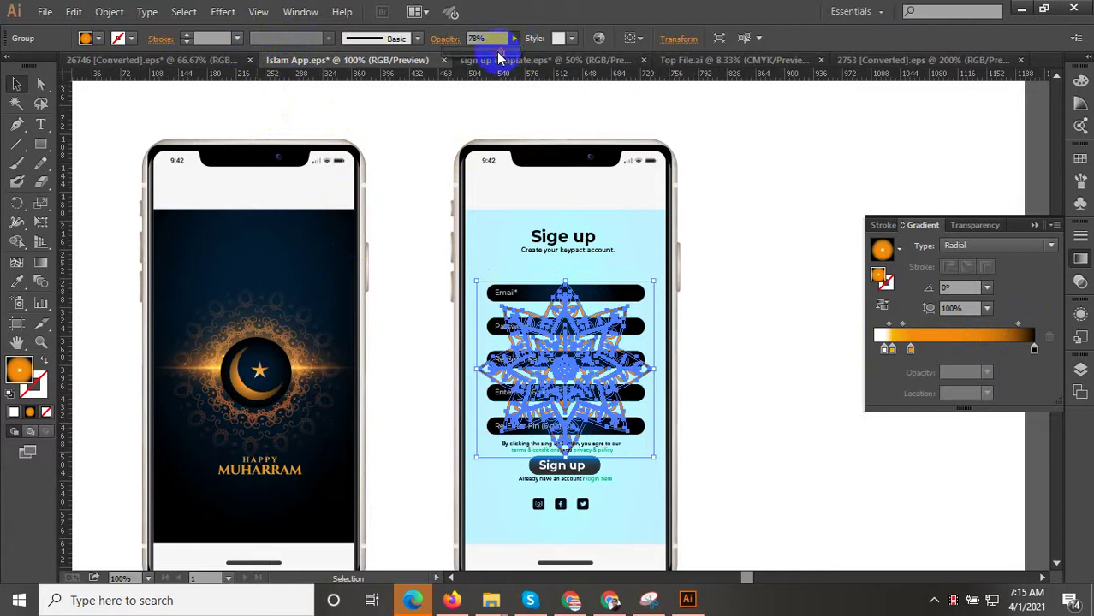
Lower the mandala's opacity behind the form to 40%
click(723, 148)
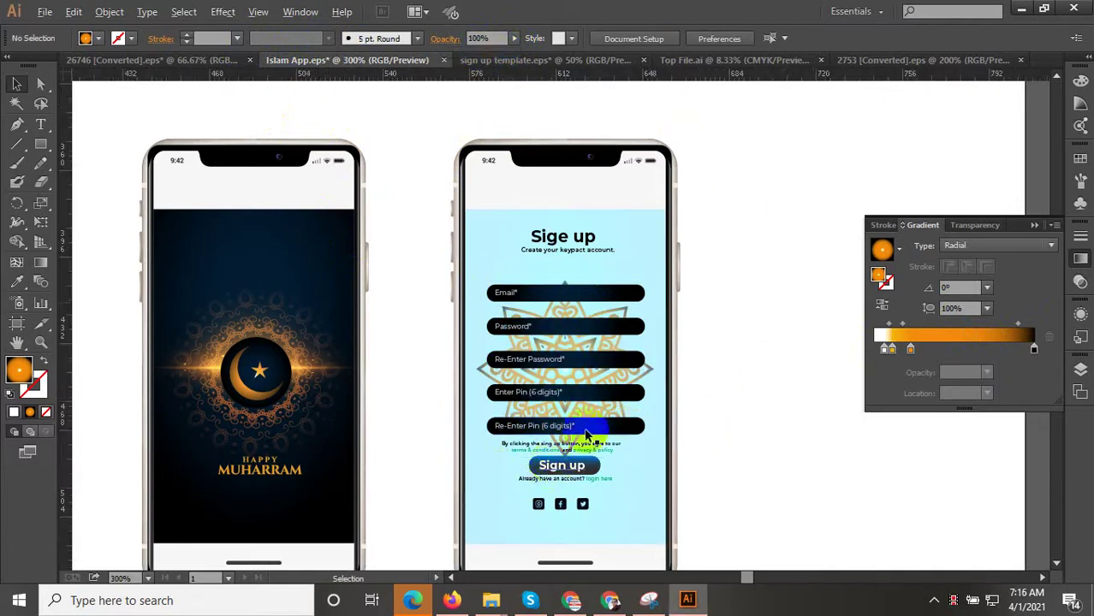
scroll(552, 462, up, 3)
click(652, 349)
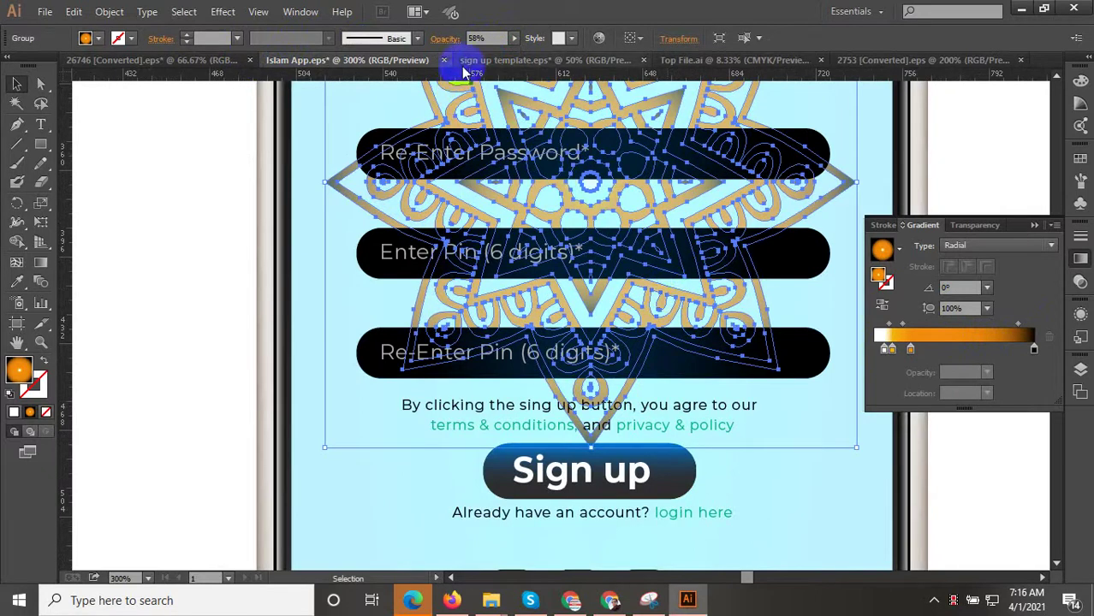
drag(477, 55, 475, 57)
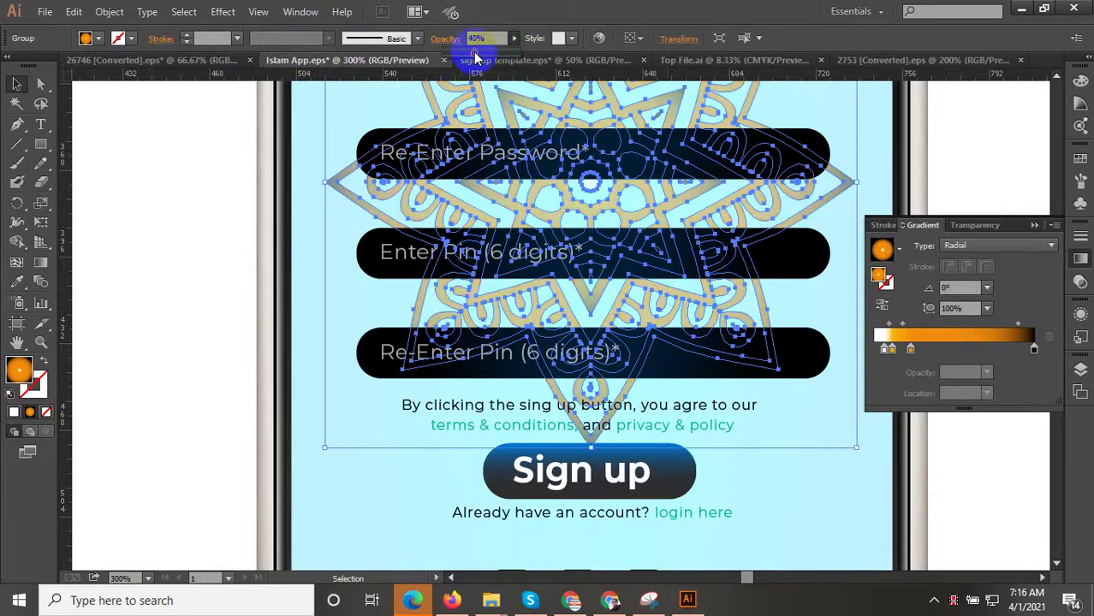
scroll(715, 403, down, 3)
click(737, 395)
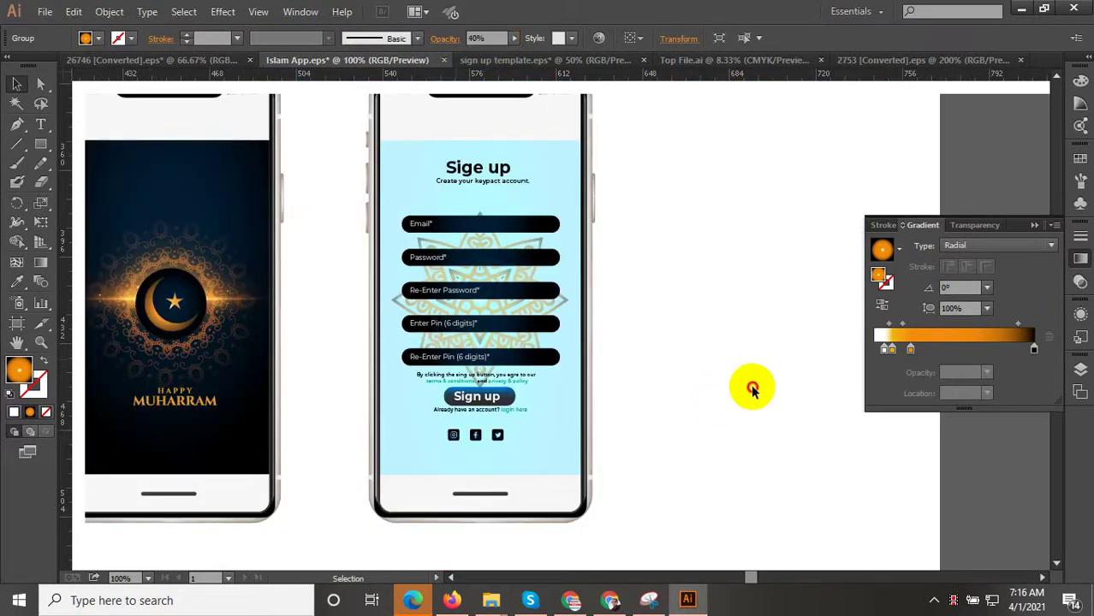
Reselect the mandala and step into and back out of its group
scroll(510, 408, down, 2)
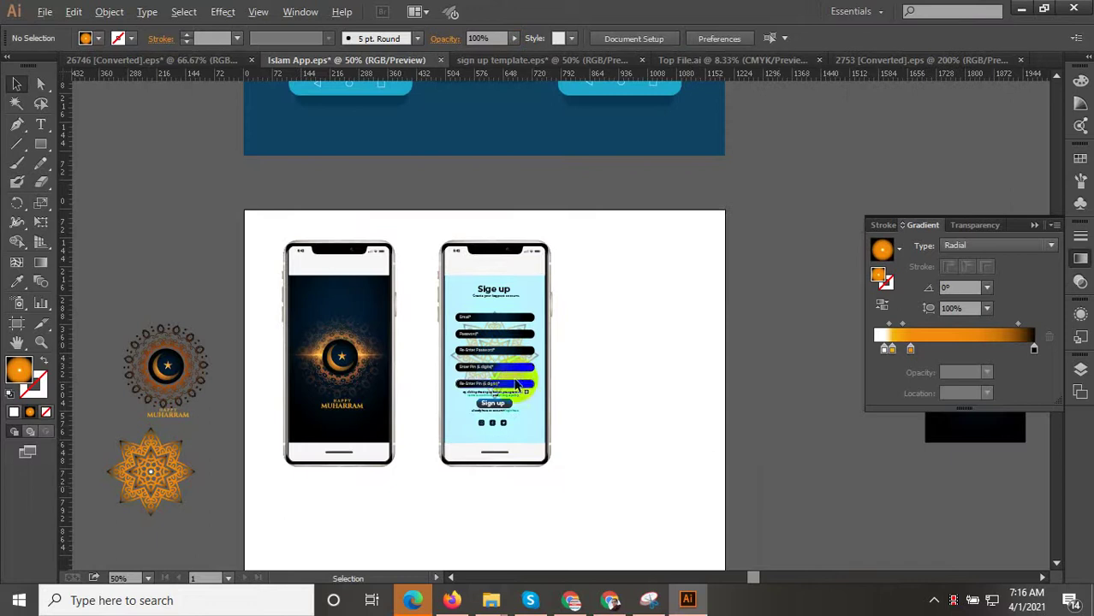
scroll(517, 384, up, 2)
drag(528, 382, 224, 335)
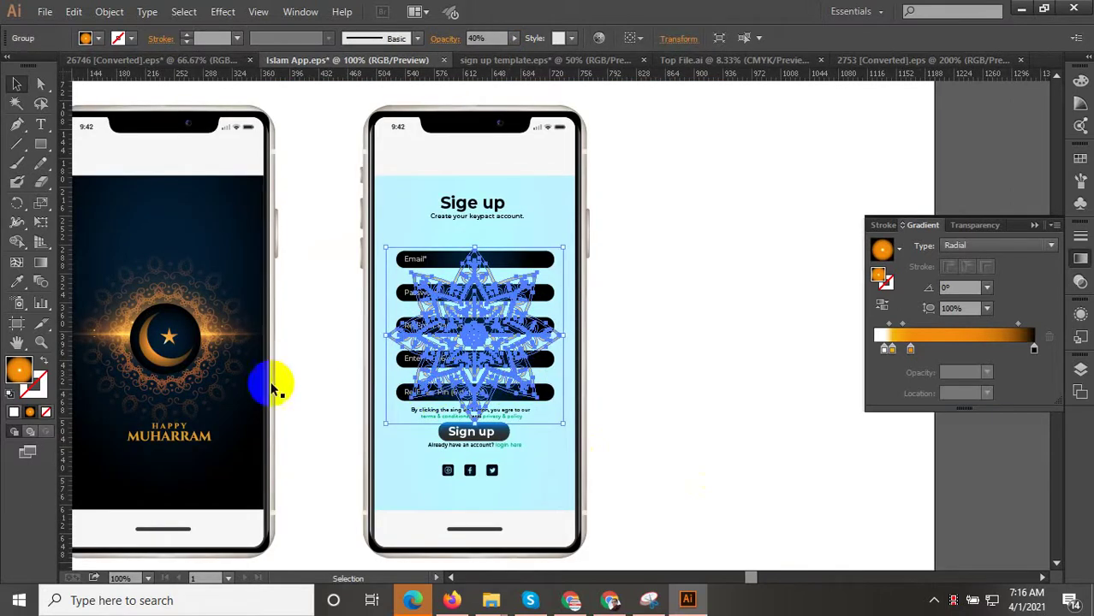
double_click(225, 336)
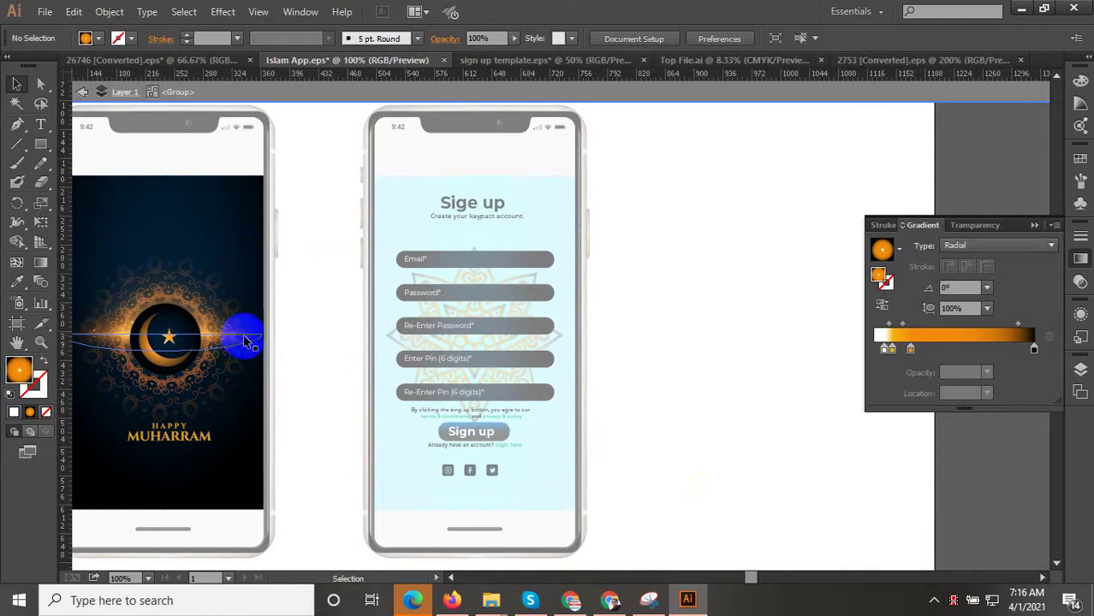
double_click(470, 294)
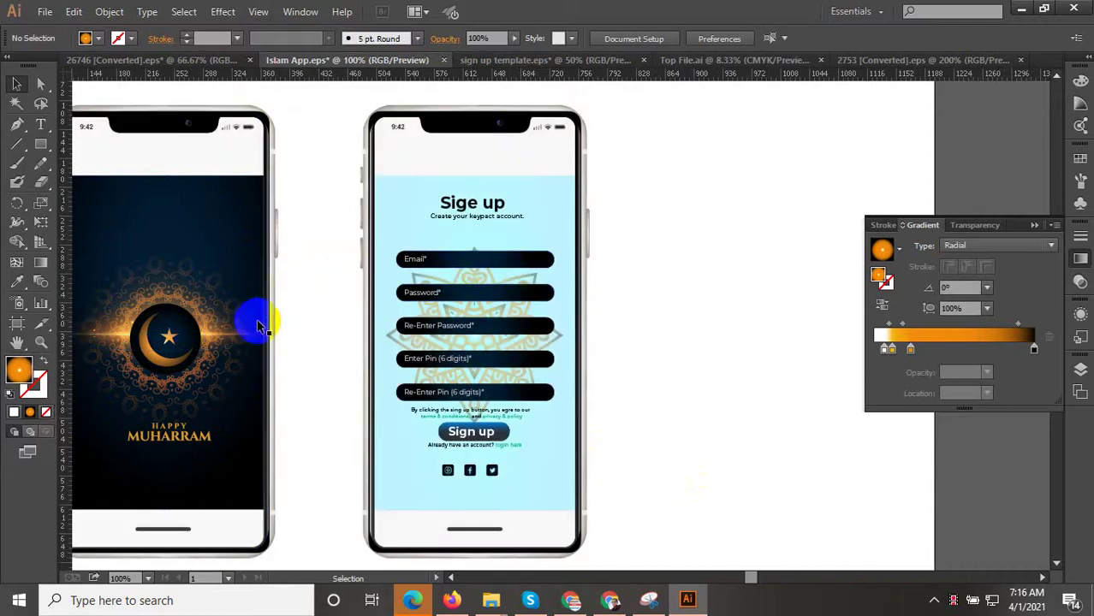
click(225, 323)
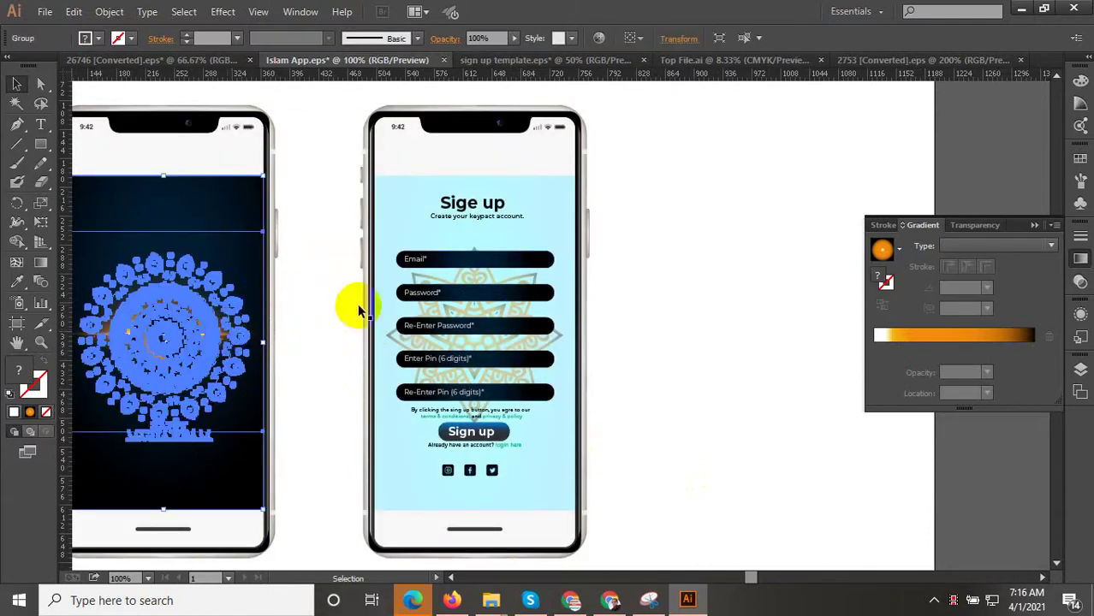
click(542, 230)
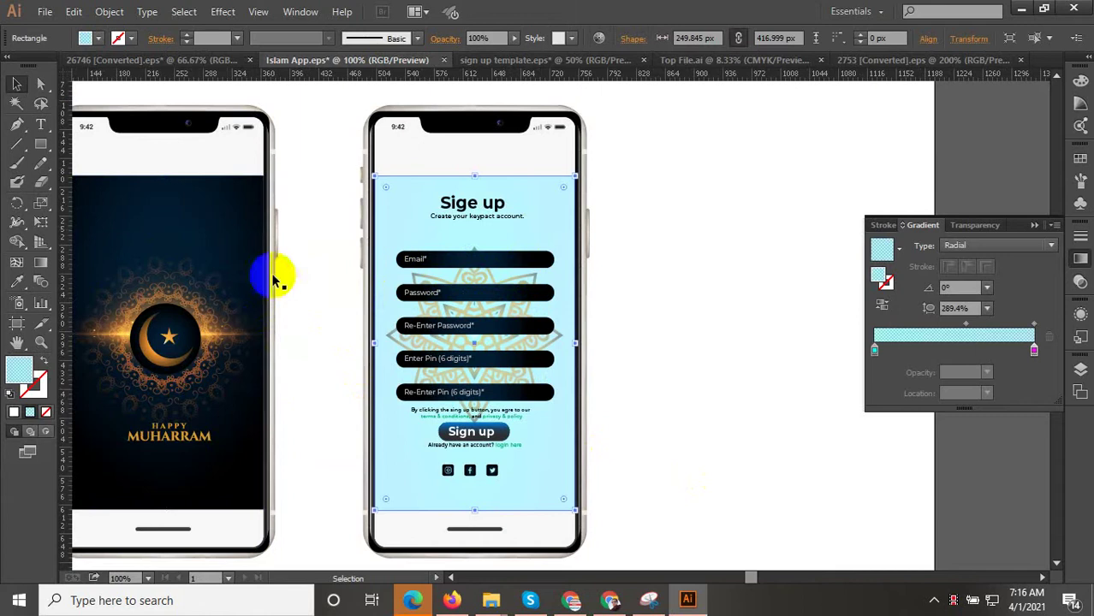
click(15, 287)
click(197, 199)
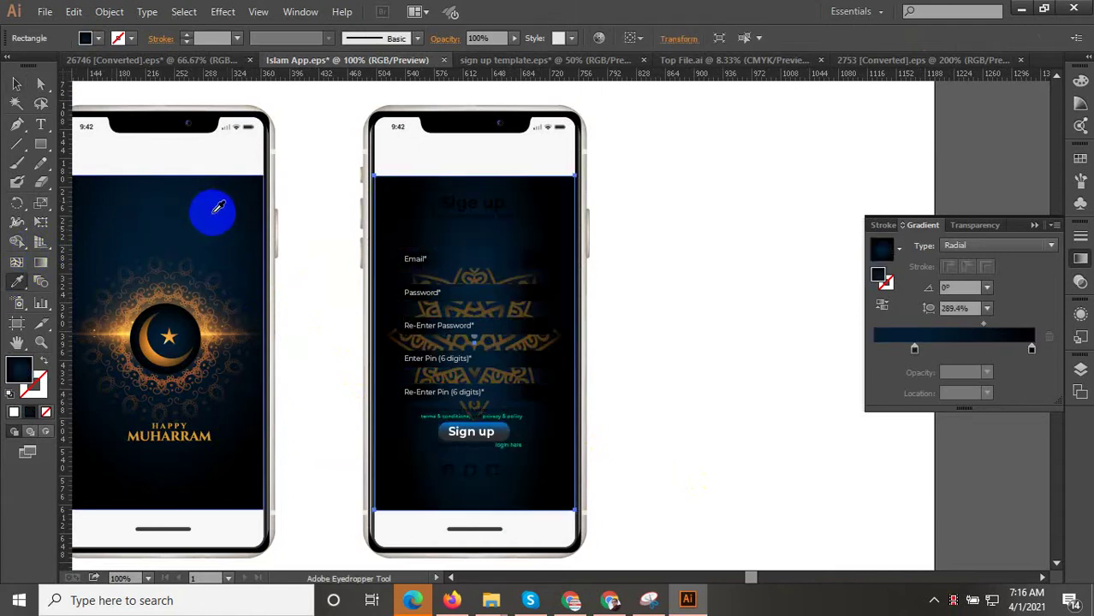
key(ctrl+z)
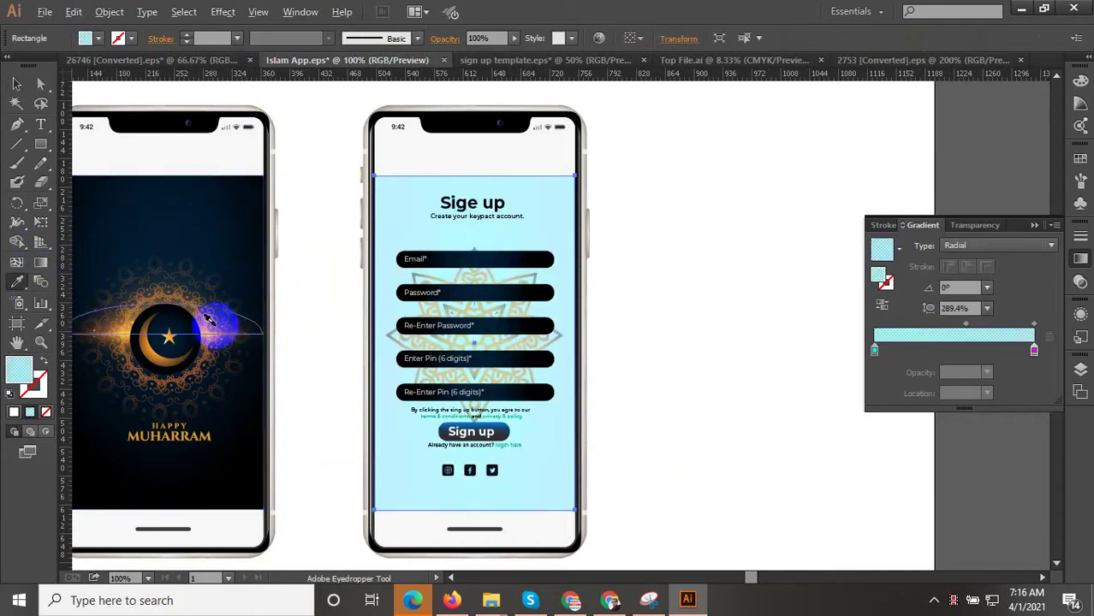
scroll(218, 330, down, 1)
click(15, 83)
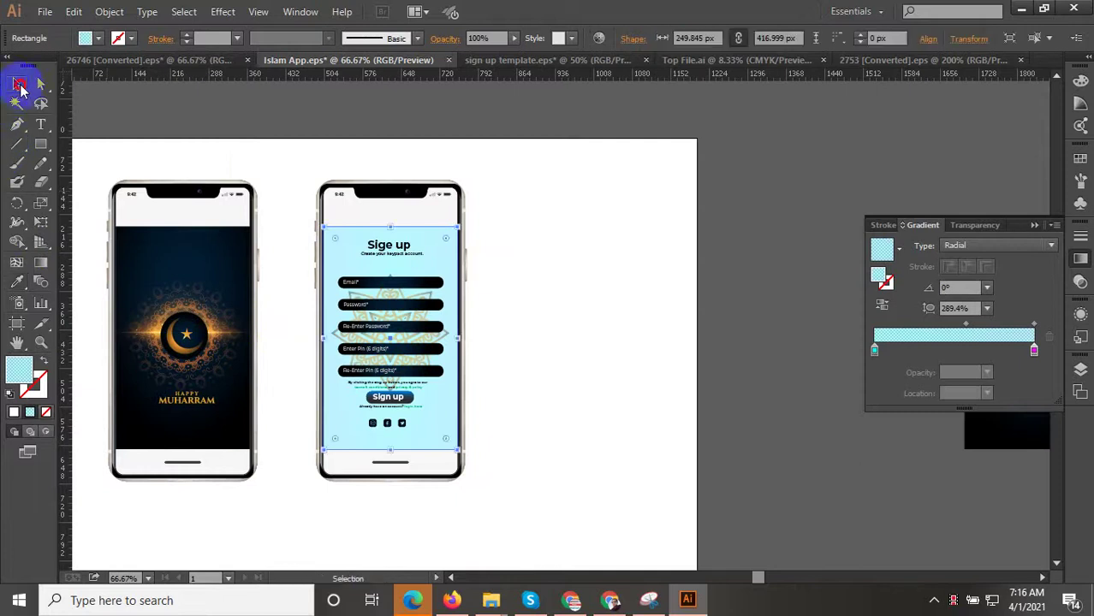
click(183, 225)
scroll(415, 416, up, 2)
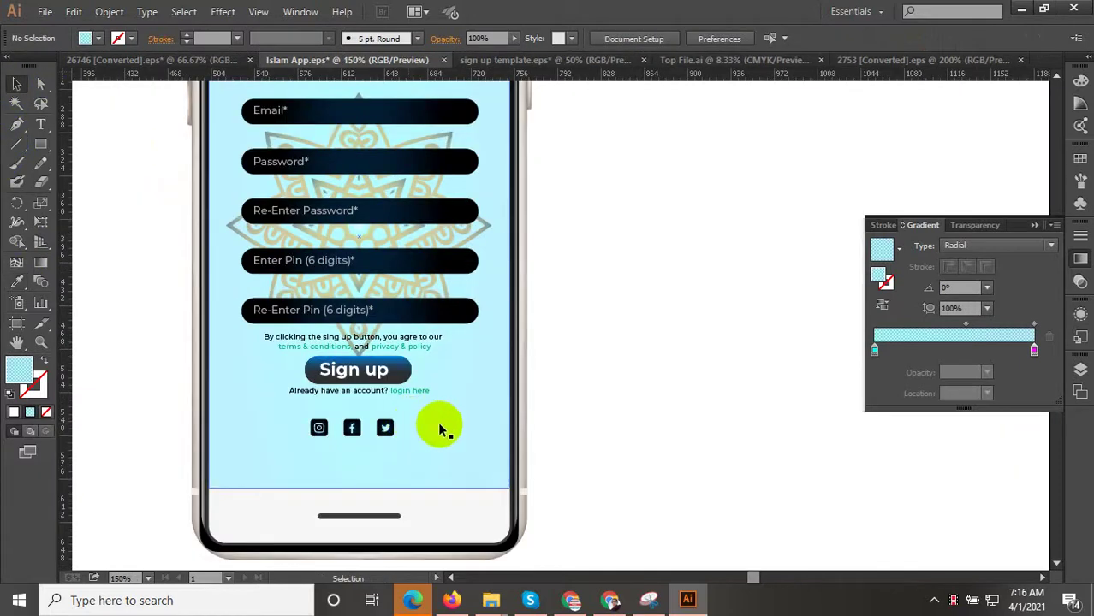
Reposition the mandala on the sign-up screen and drop its opacity to 24%
drag(420, 334, 328, 190)
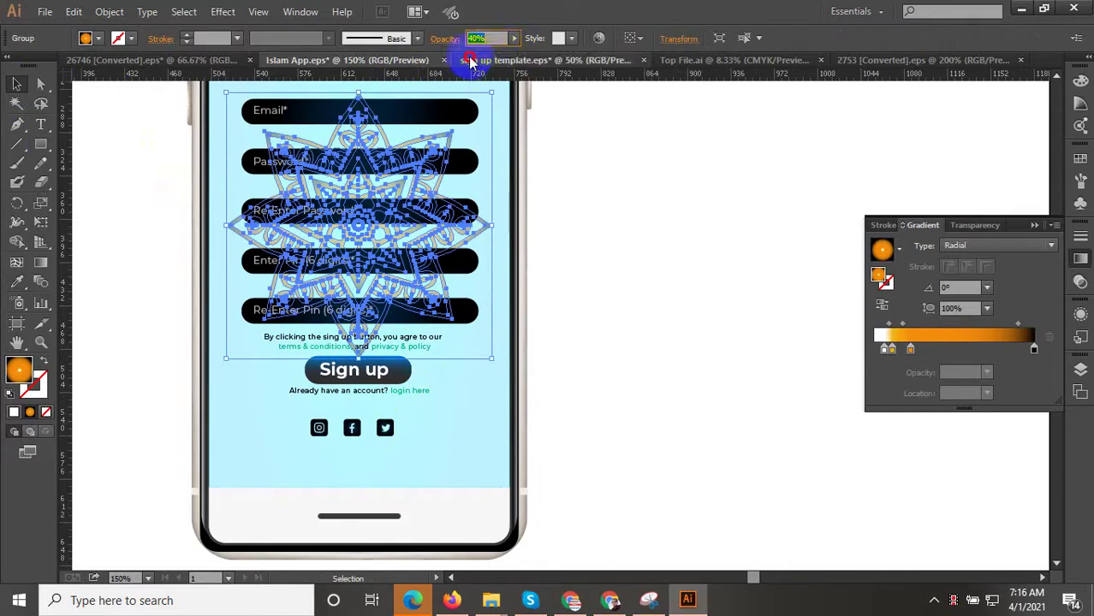
click(514, 41)
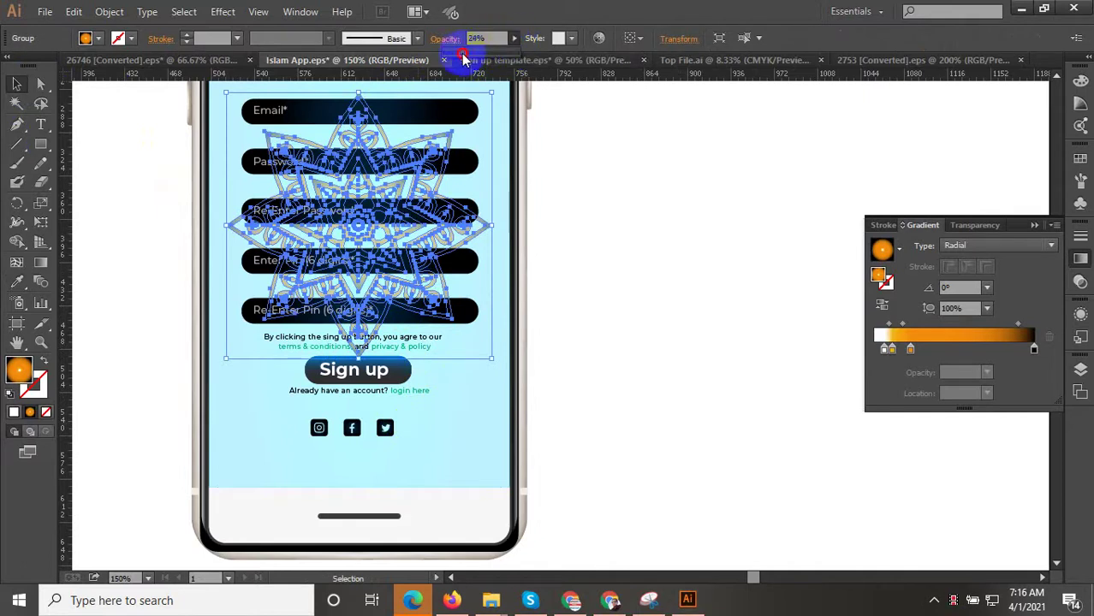
drag(463, 59, 451, 98)
click(650, 279)
key(ctrl+minus)
key(ctrl+minus)
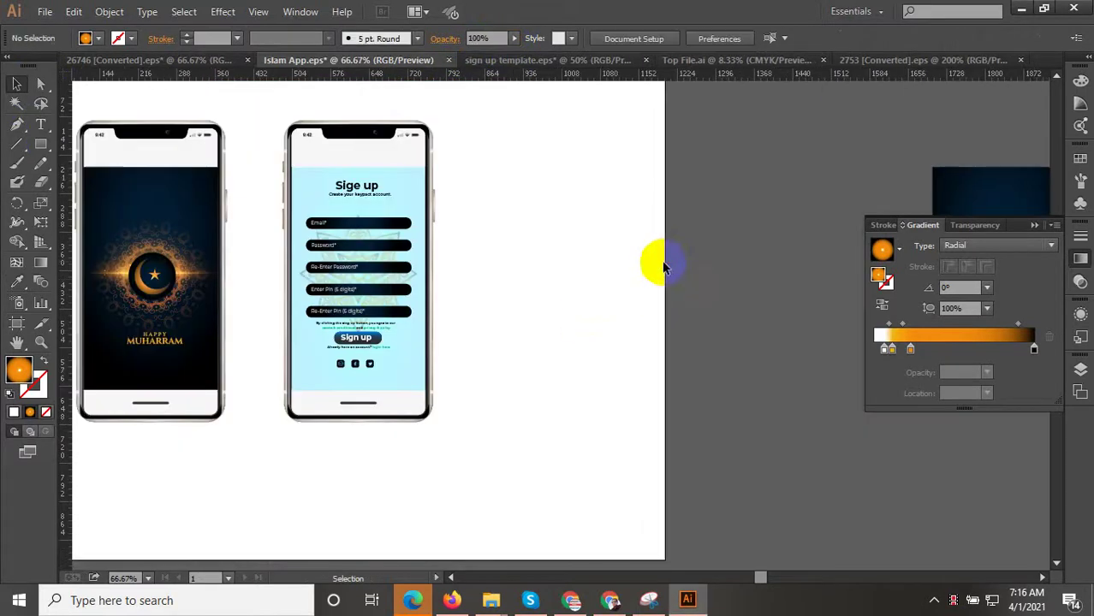
scroll(371, 274, up, 2)
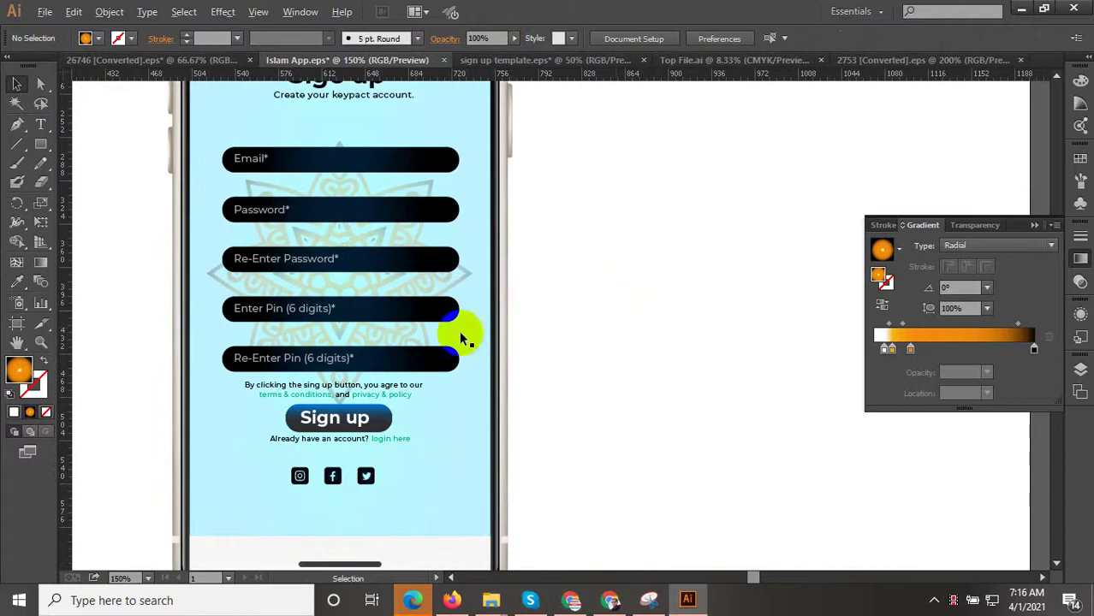
scroll(420, 382, down, 2)
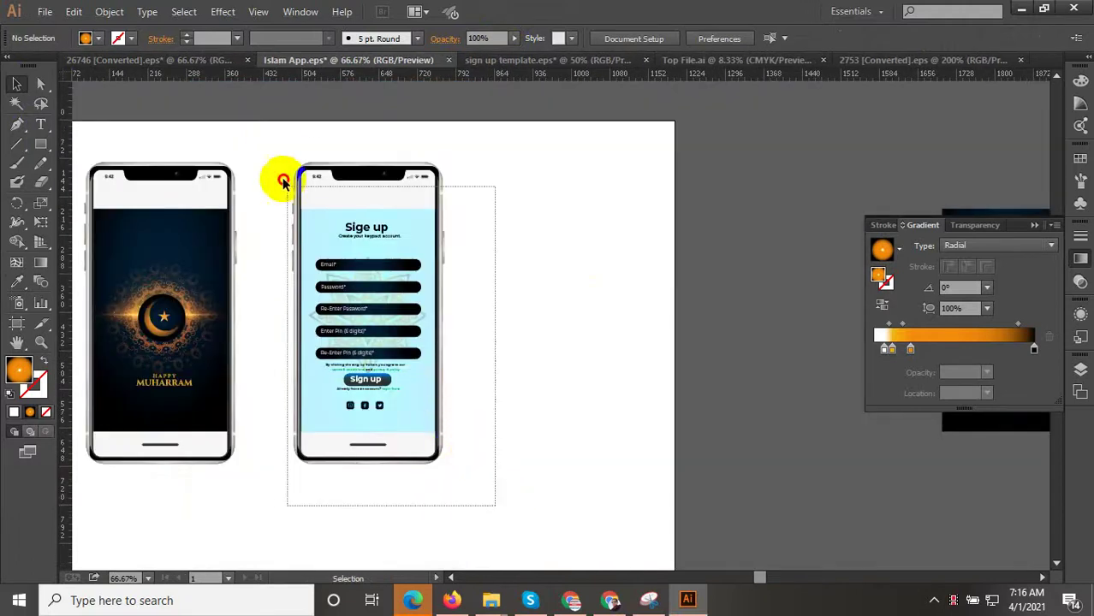
Duplicate the whole sign-up phone mockup straight to the right as a third phone
drag(494, 507, 275, 138)
alt+shift+drag(342, 290, 547, 290)
click(753, 315)
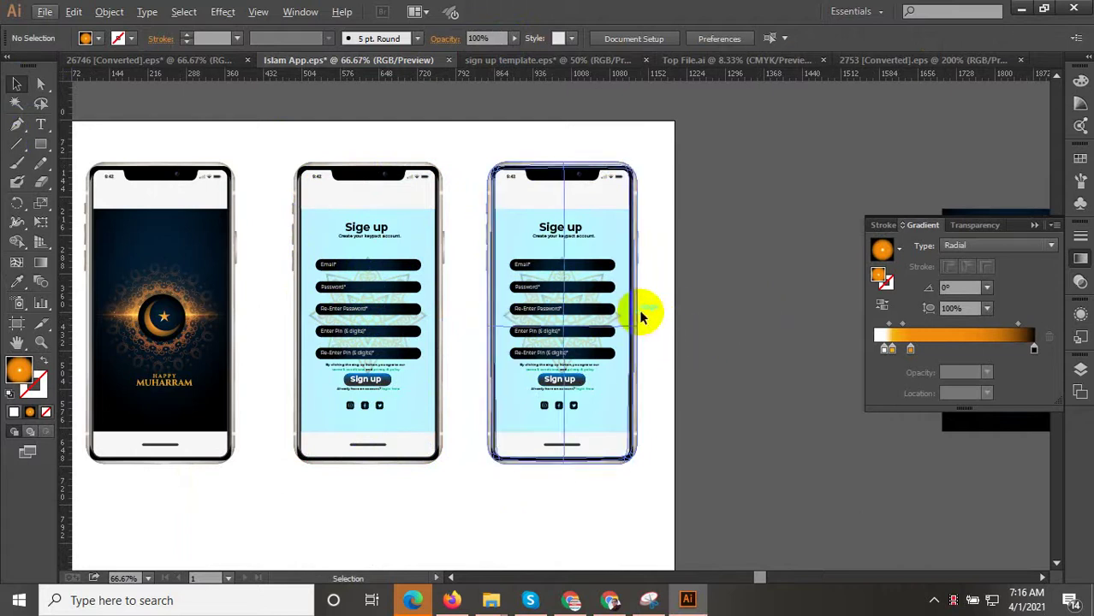
alt+scroll(540, 368, down, 2)
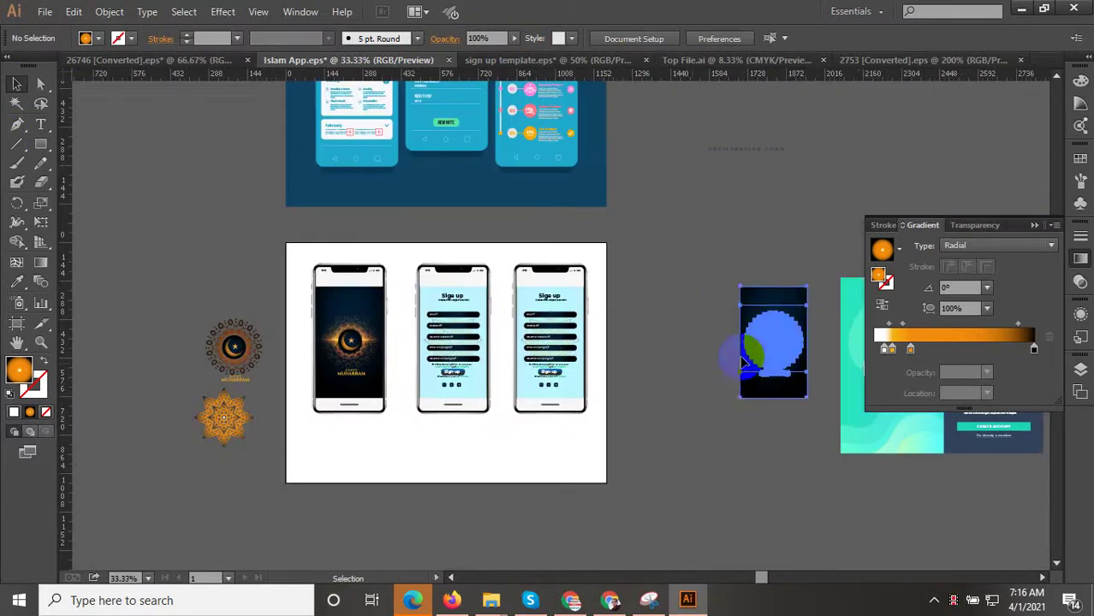
click(601, 599)
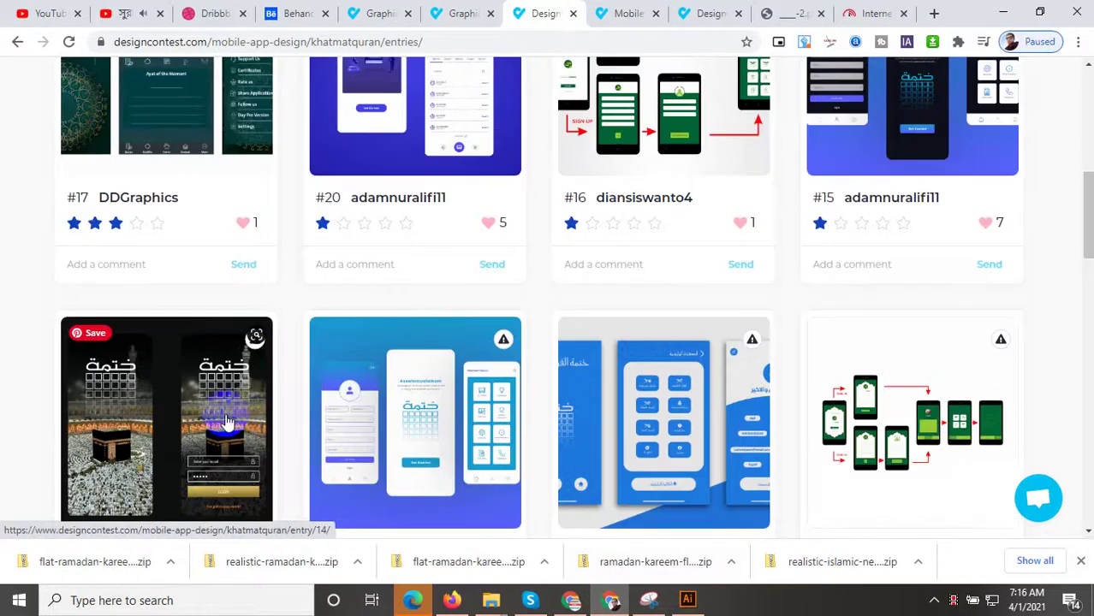
Browse the Khatmat Quran contest entries, view entry #17, then return to Illustrator
scroll(242, 420, up, 3)
scroll(378, 383, up, 2)
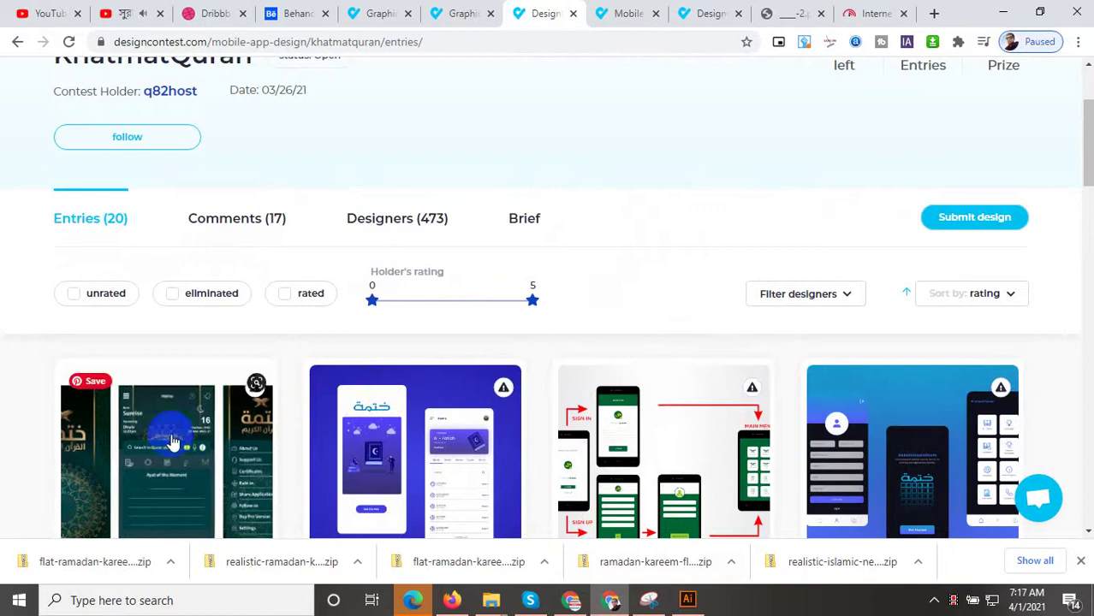
scroll(398, 393, down, 2)
click(204, 328)
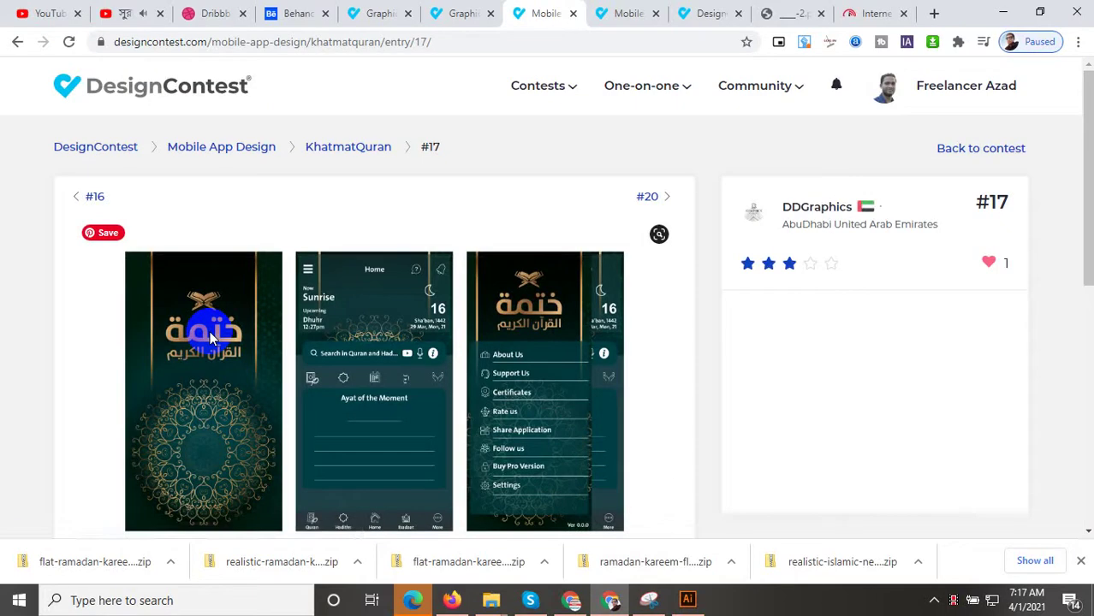
scroll(343, 376, down, 1)
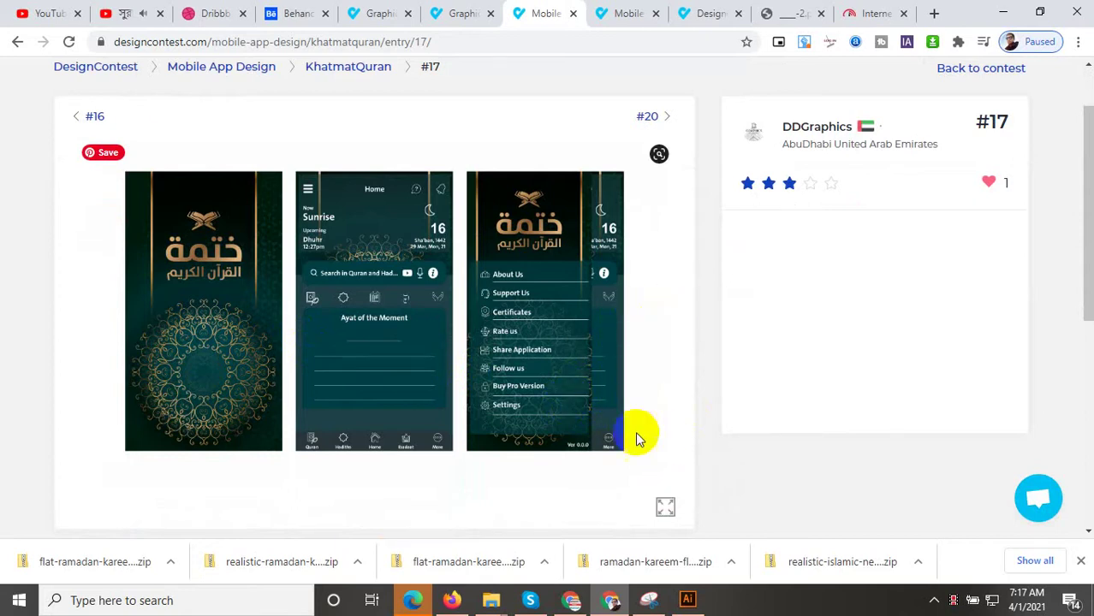
click(689, 600)
Zoom and pan the Islam App canvas to the third phone's sign-up form
scroll(449, 373, up, 1)
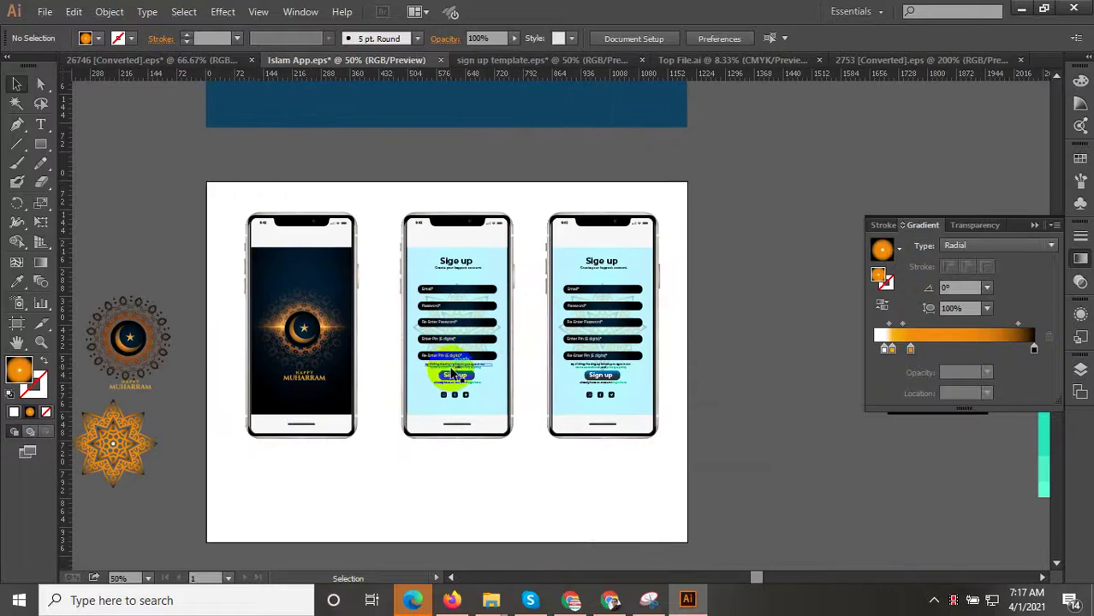
scroll(430, 377, down, 2)
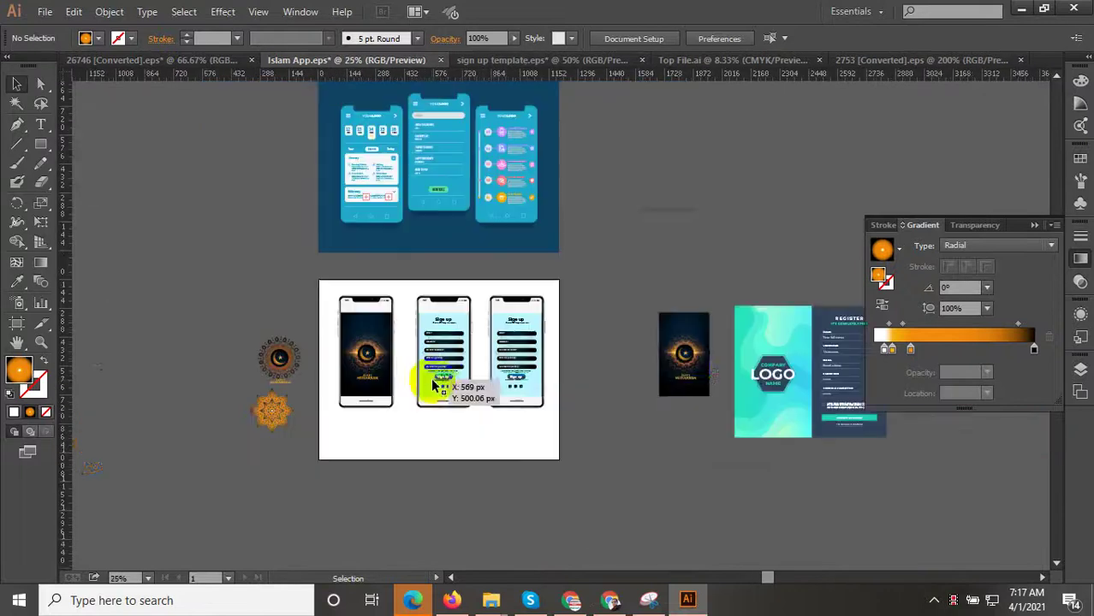
mouse_move(634, 398)
mouse_down()
mouse_move(574, 432)
mouse_move(629, 458)
mouse_up()
scroll(760, 431, up, 1)
scroll(760, 431, up, 1)
scroll(750, 428, down, 2)
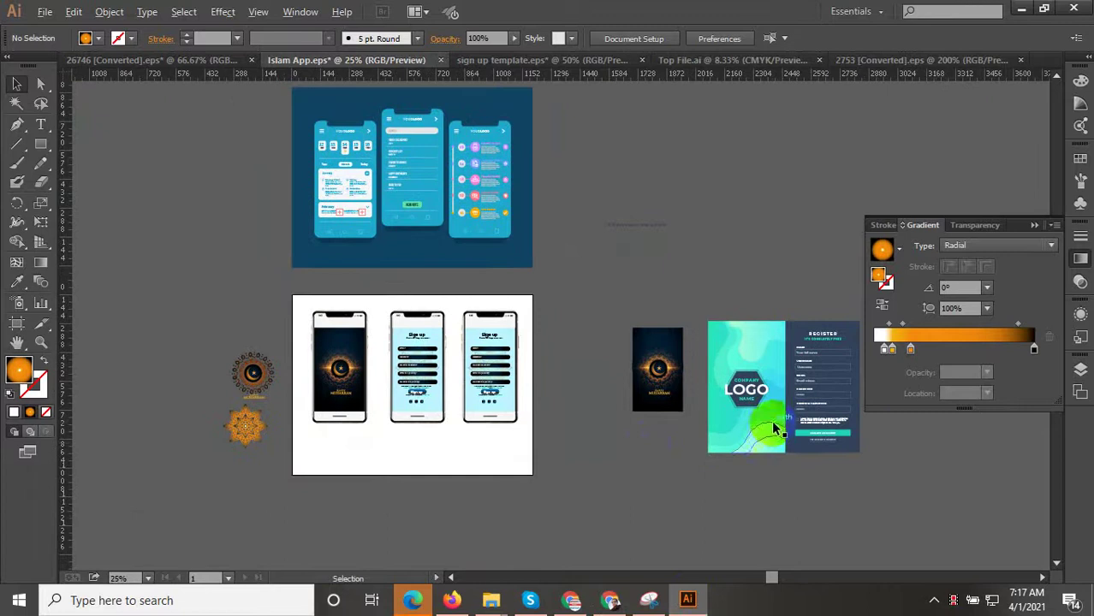
scroll(771, 420, up, 1)
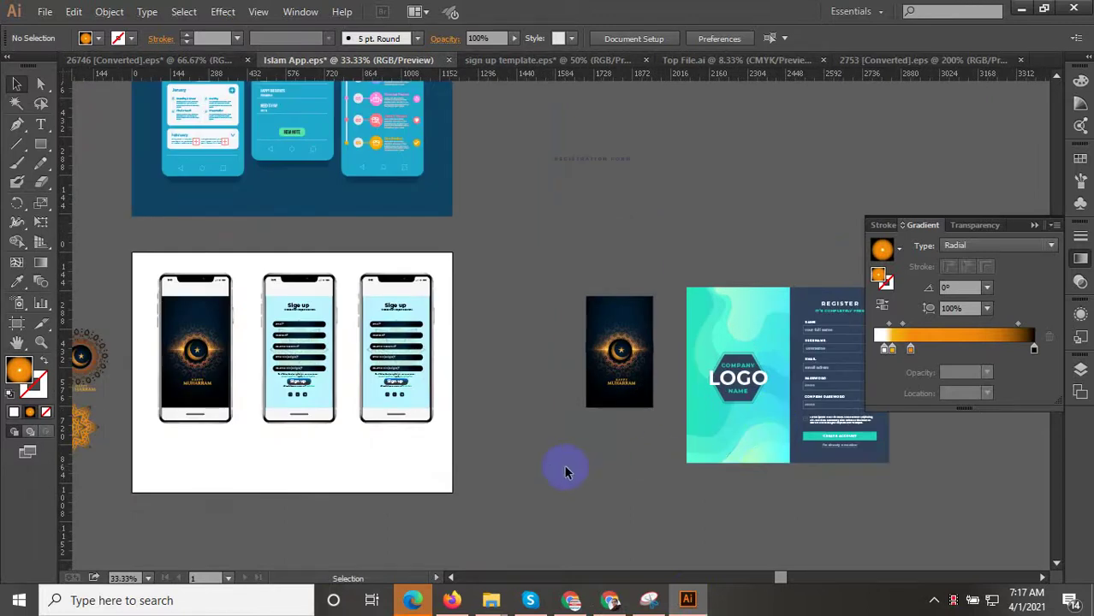
key(space)
scroll(420, 390, up, 1)
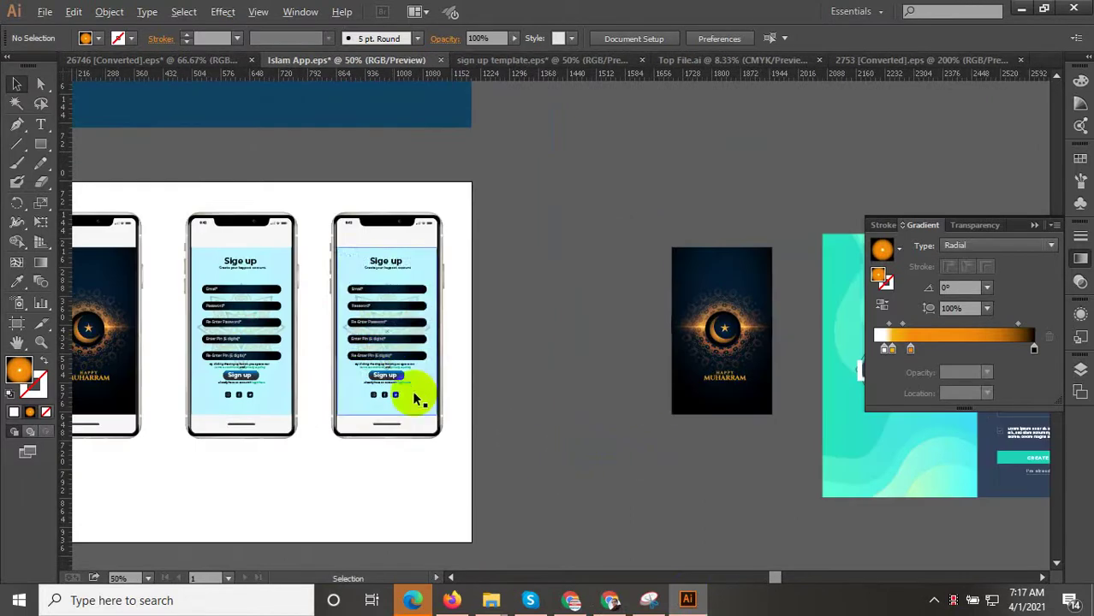
Drag the third phone's sign-up form onto the grey pasteboard, then switch to sign up template.eps
click(391, 345)
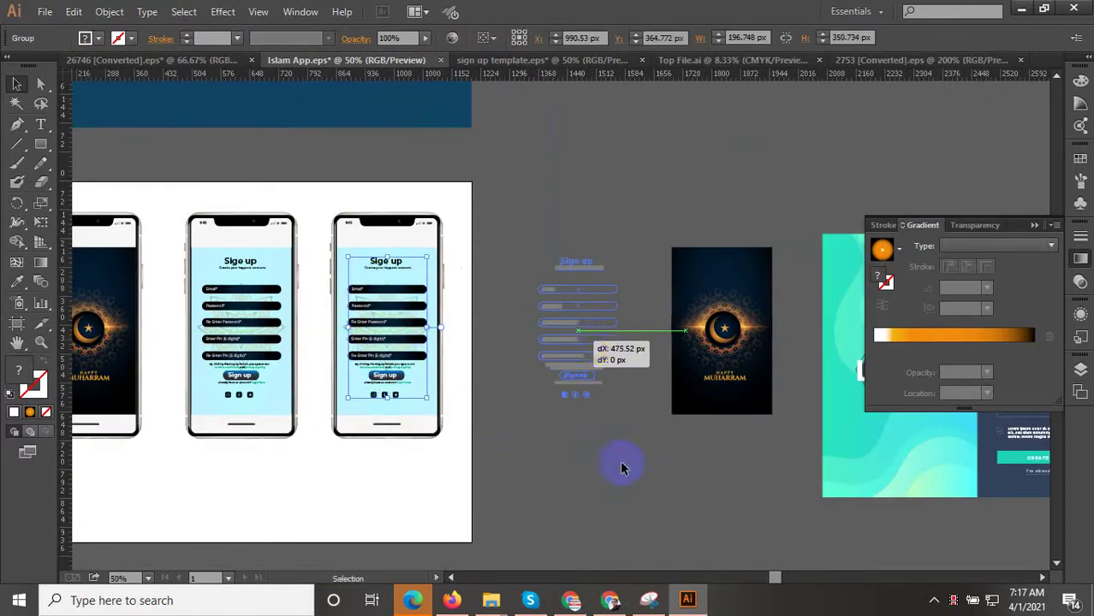
drag(391, 345, 622, 459)
click(520, 147)
click(541, 60)
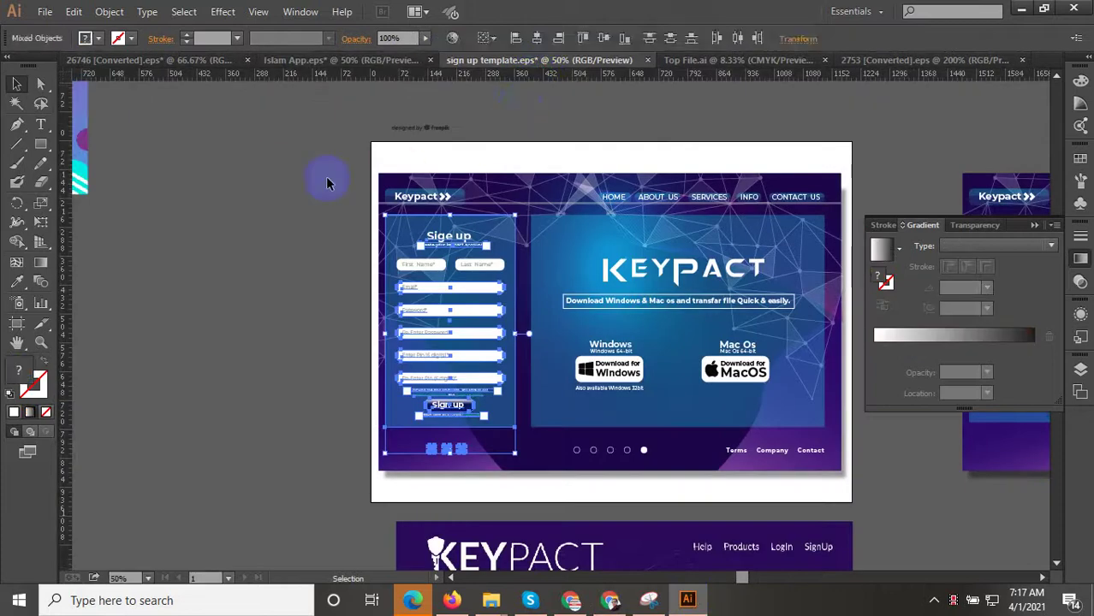
Switch to Top File.ai and zoom in on the dark sign-up artboard
scroll(597, 209, down, 2)
click(684, 61)
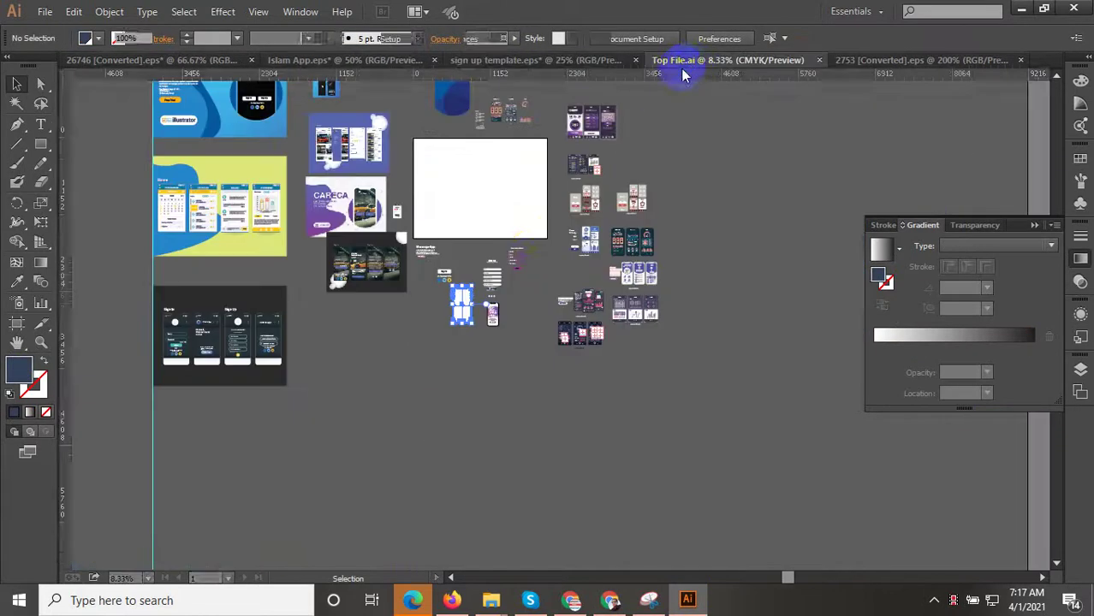
drag(700, 260, 622, 345)
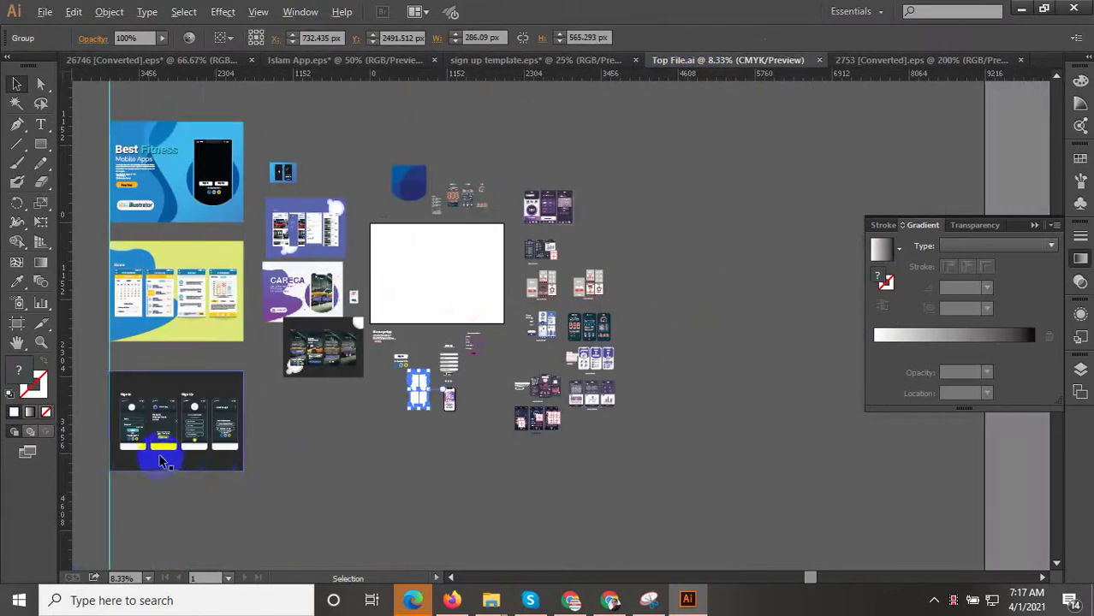
scroll(158, 451, up, 4)
scroll(158, 425, up, 1)
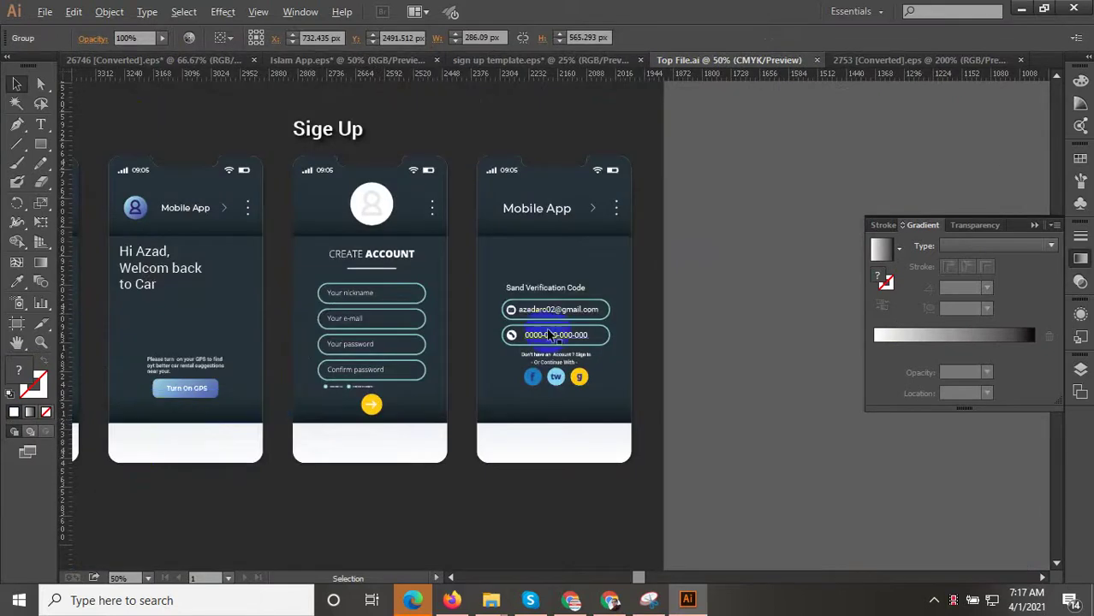
scroll(638, 296, up, 1)
key(alt)
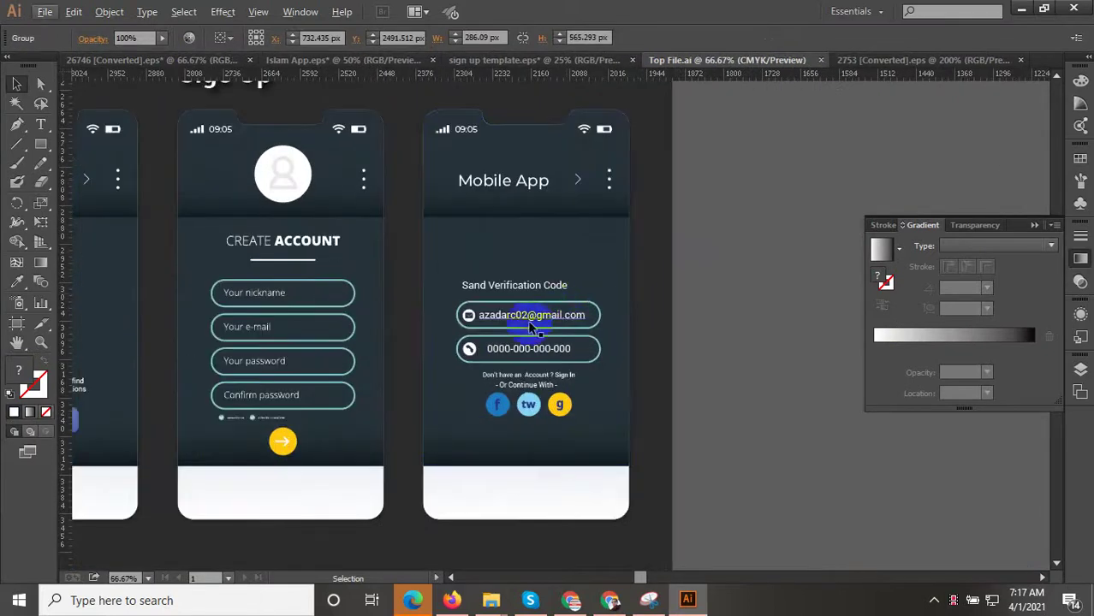
drag(513, 340, 511, 359)
Bring the Sige In screens into view and isolate the second phone screen's group
click(537, 359)
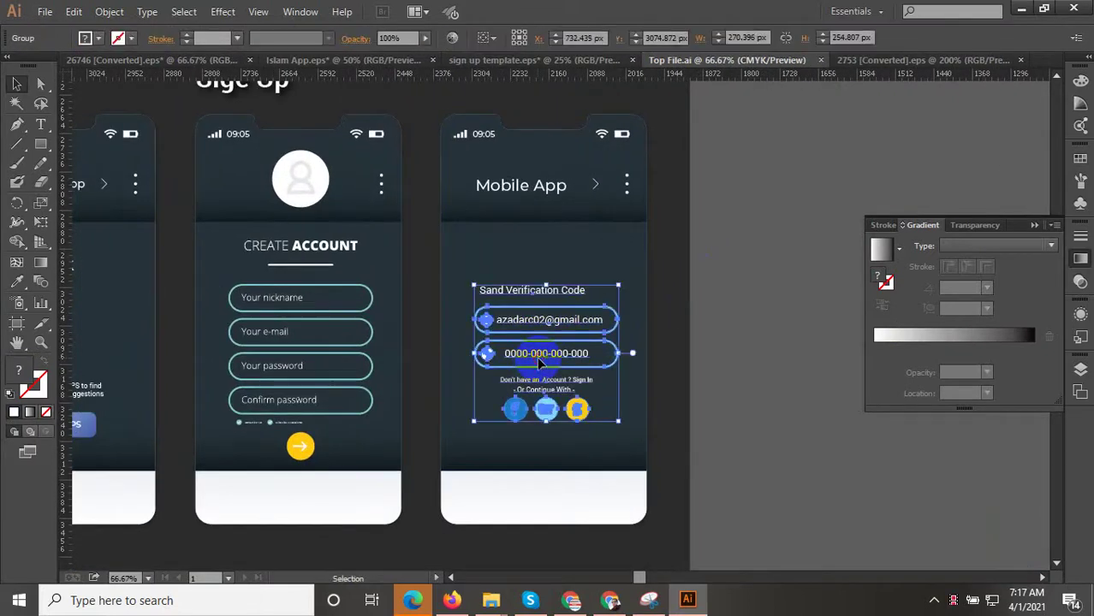
key(ctrl+minus)
drag(538, 352, 757, 355)
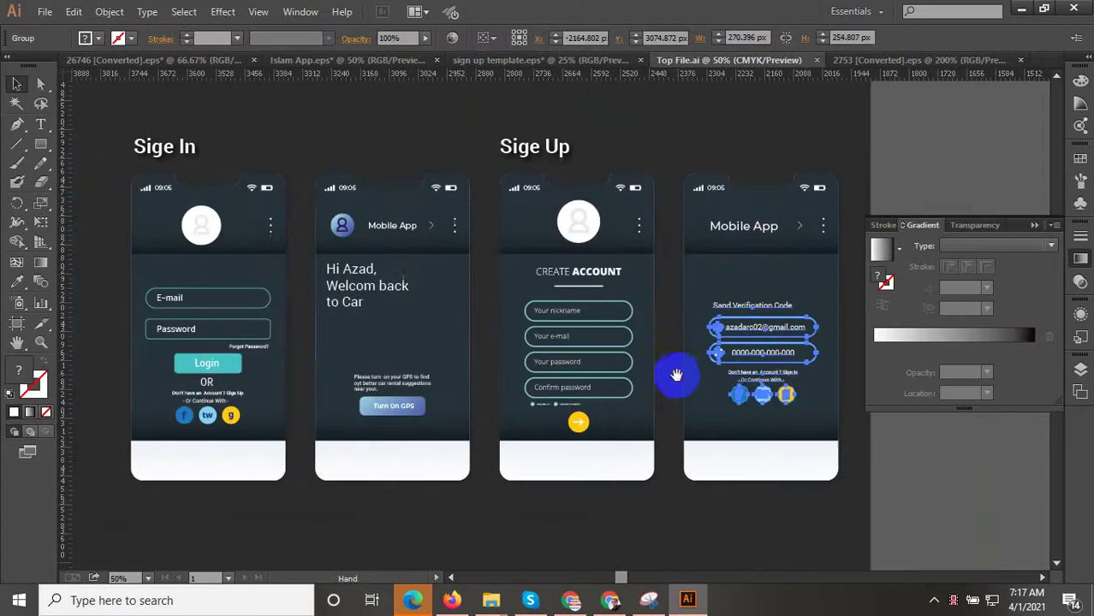
scroll(326, 291, up, 1)
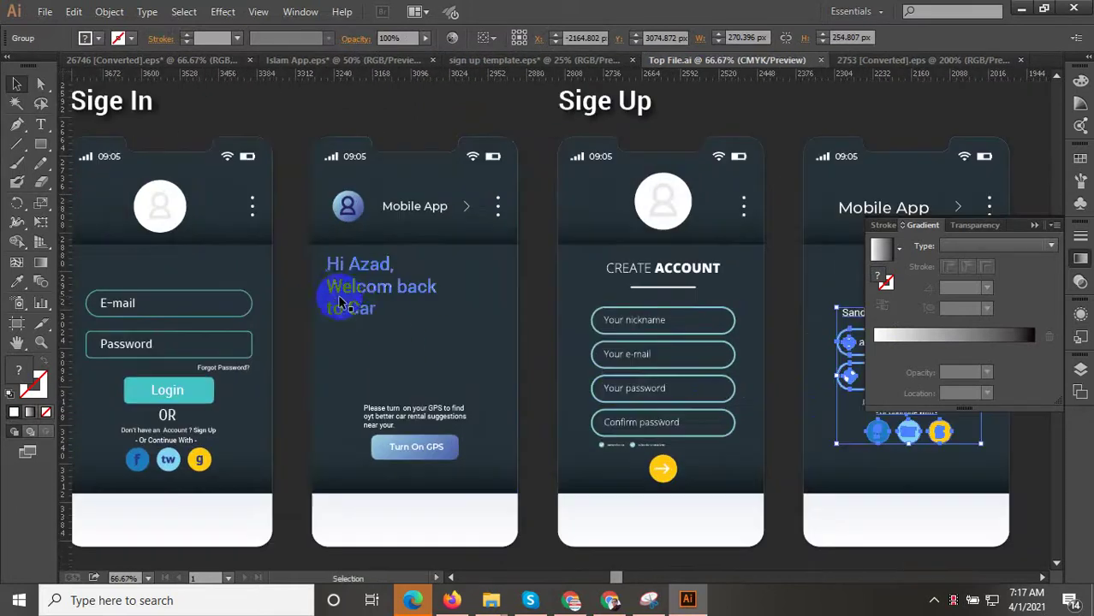
click(352, 305)
double_click(352, 305)
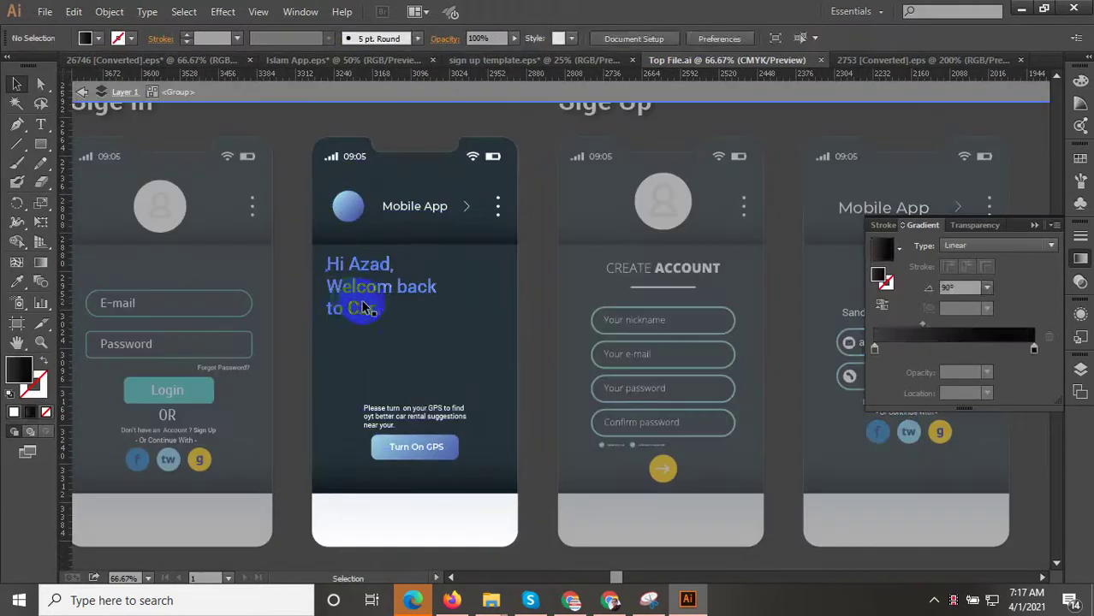
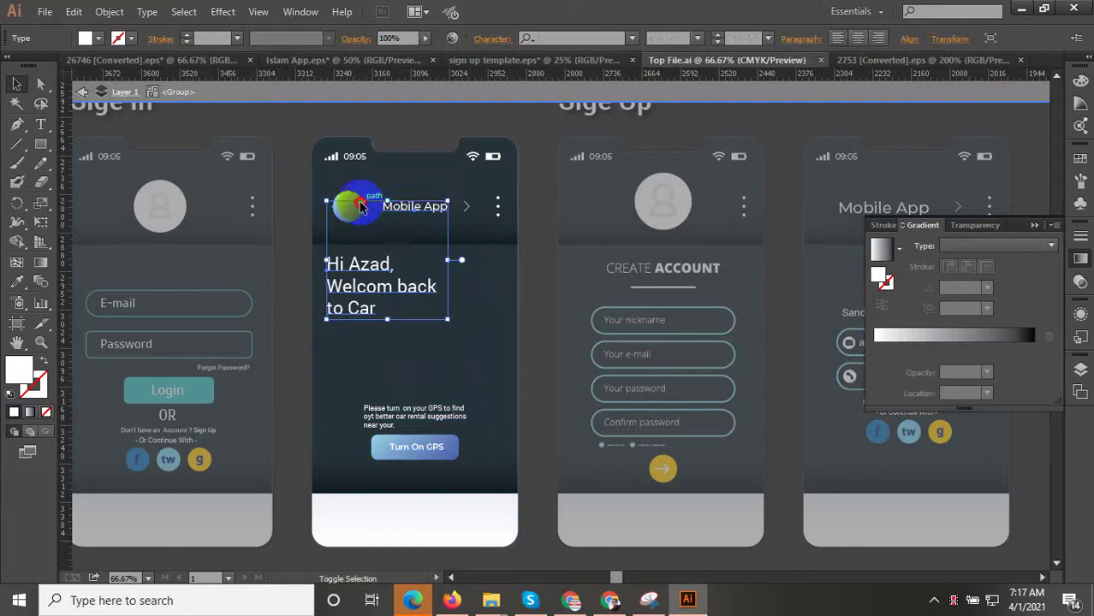
Group the dark phone's header, greeting, GPS note and Turn On GPS button, then switch to Islam App.eps
shift+click(354, 207)
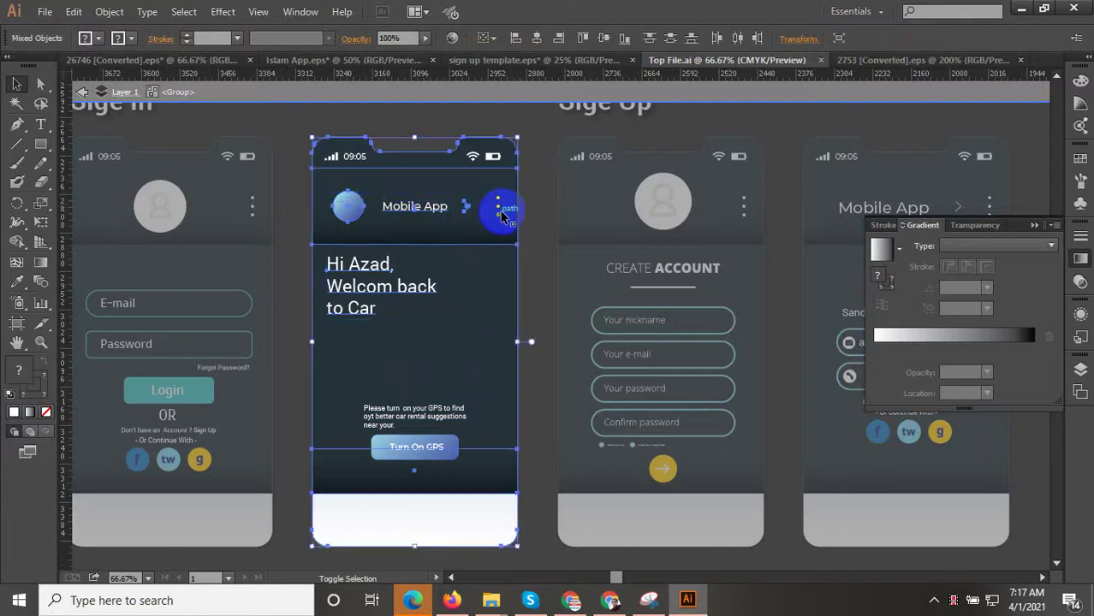
shift+click(496, 214)
shift+click(497, 214)
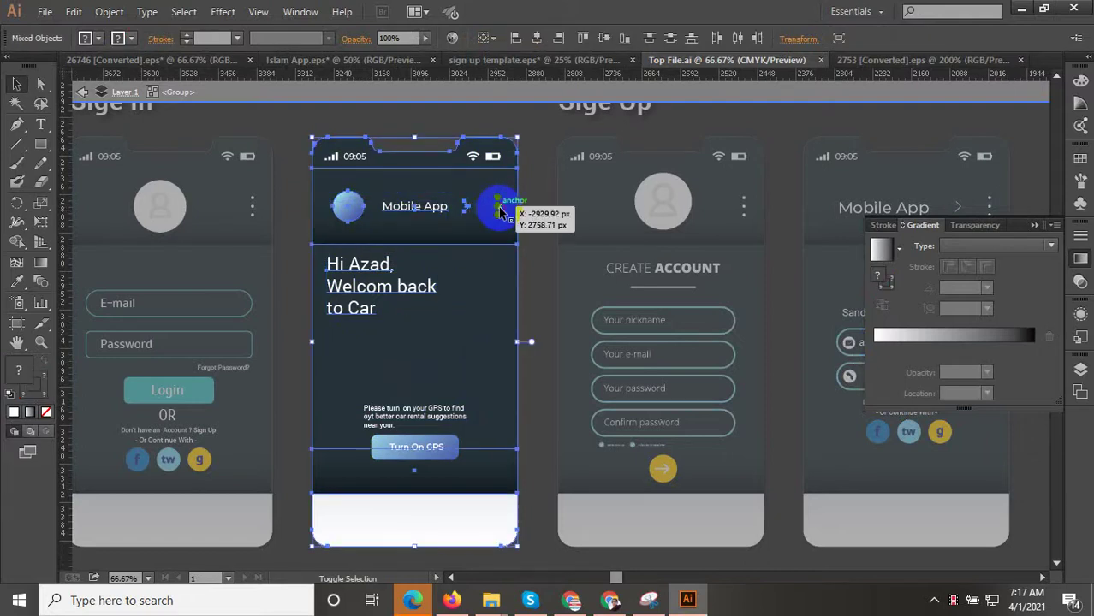
shift+click(434, 449)
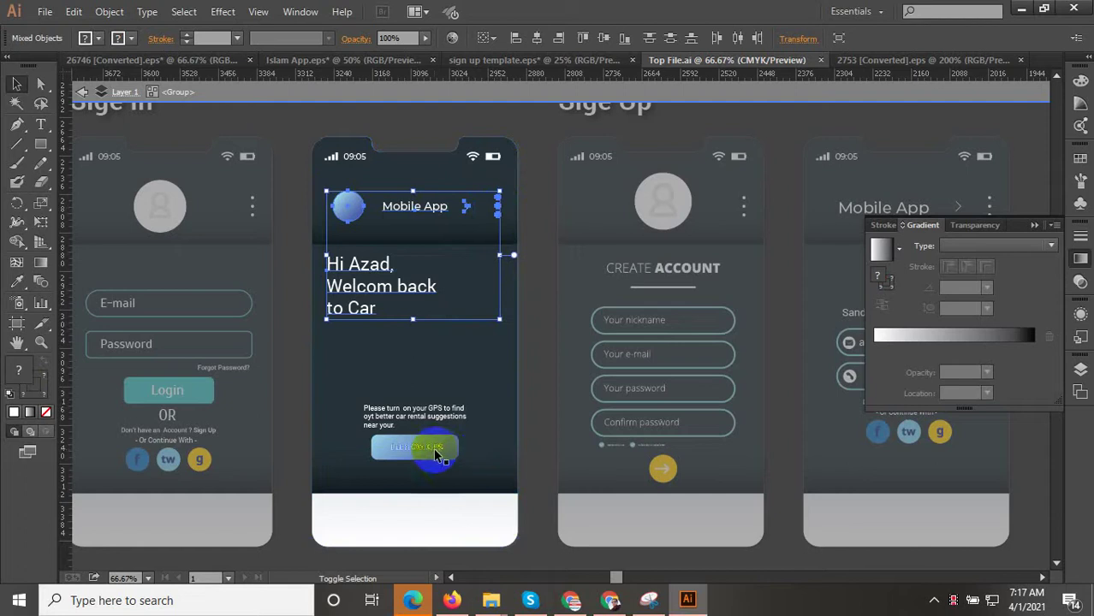
shift+click(419, 411)
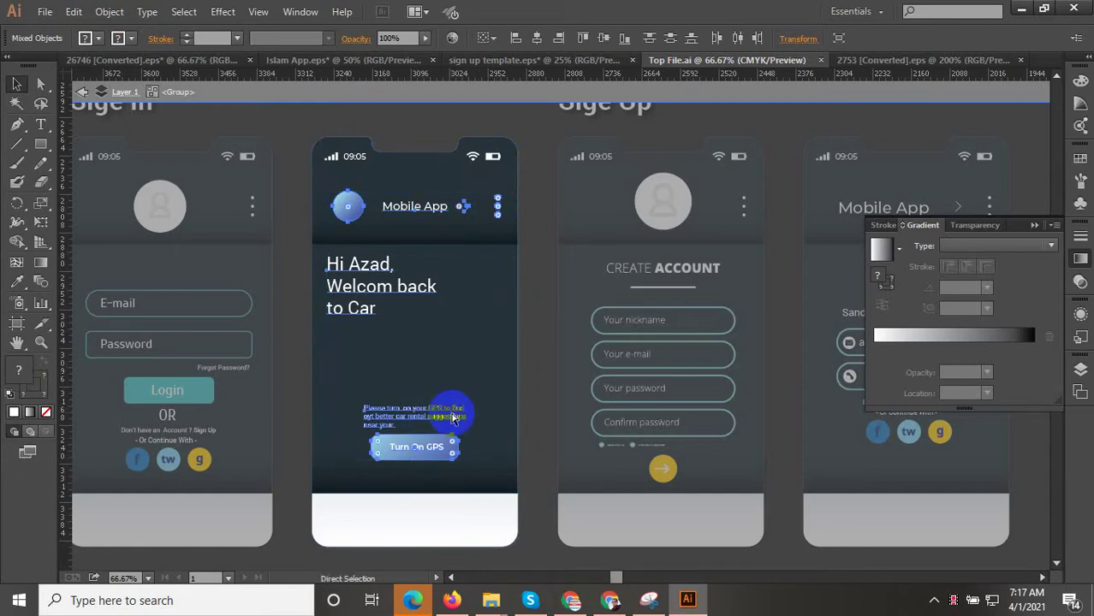
right_click(368, 278)
click(428, 381)
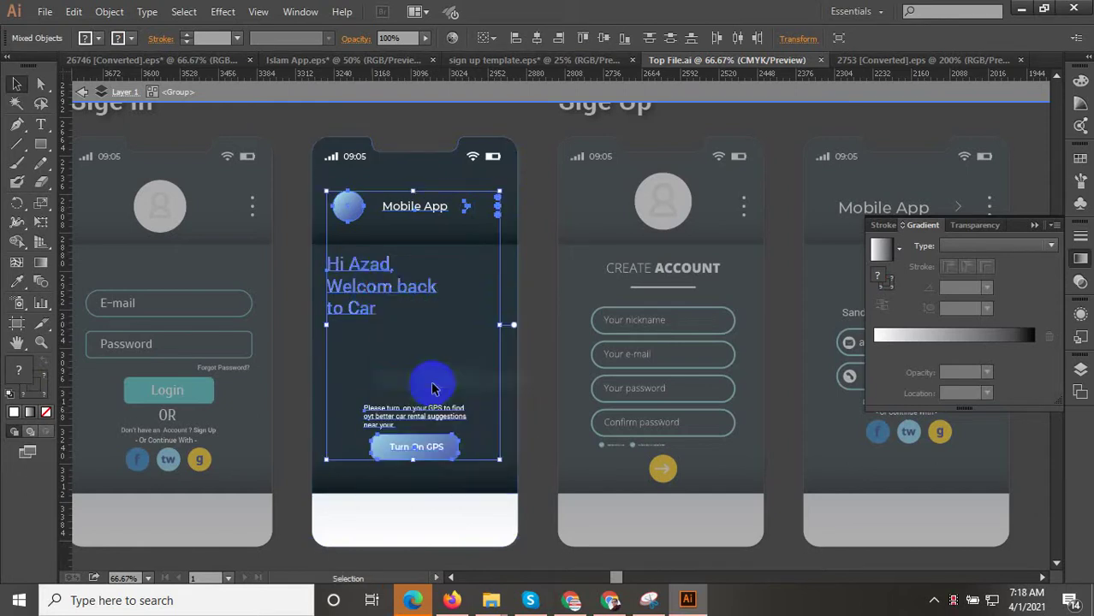
click(502, 65)
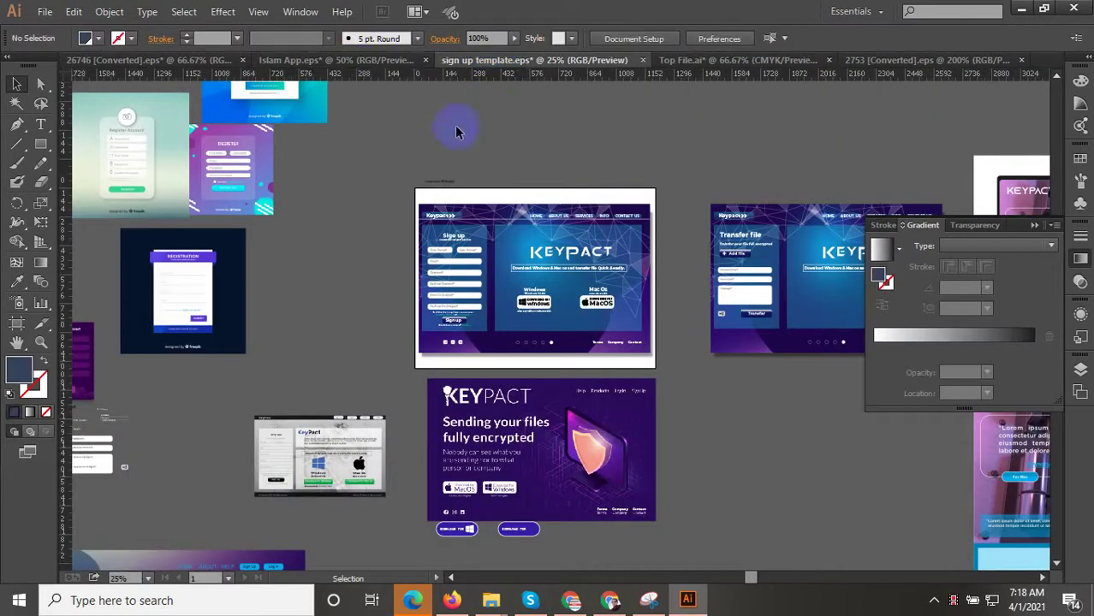
click(380, 65)
Paste the Mobile App group, shrink it and move it onto the second phone
key(ctrl+v)
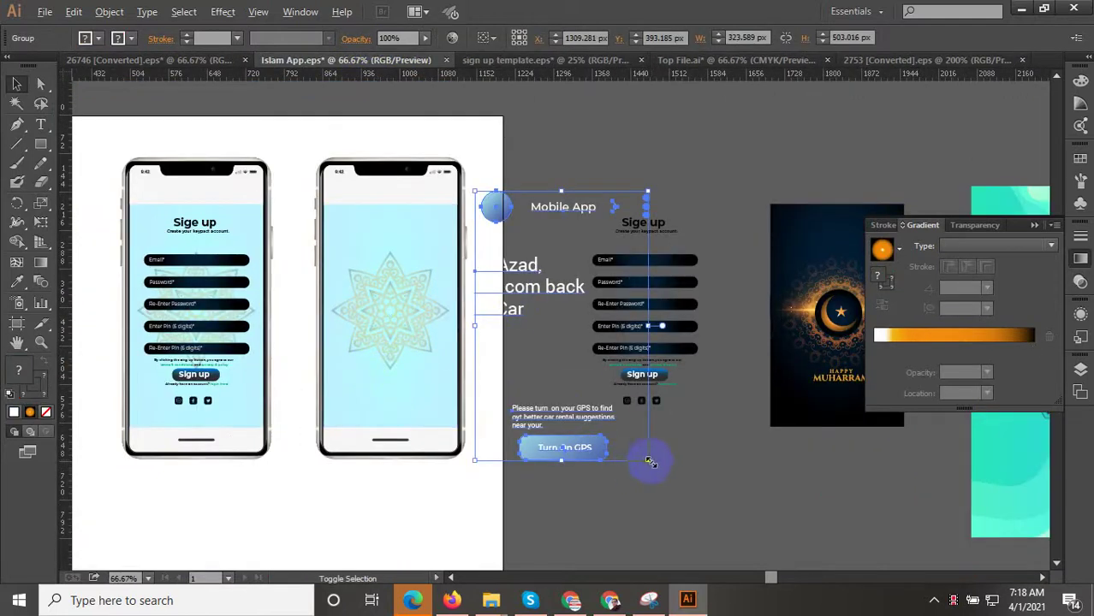
drag(650, 461, 604, 445)
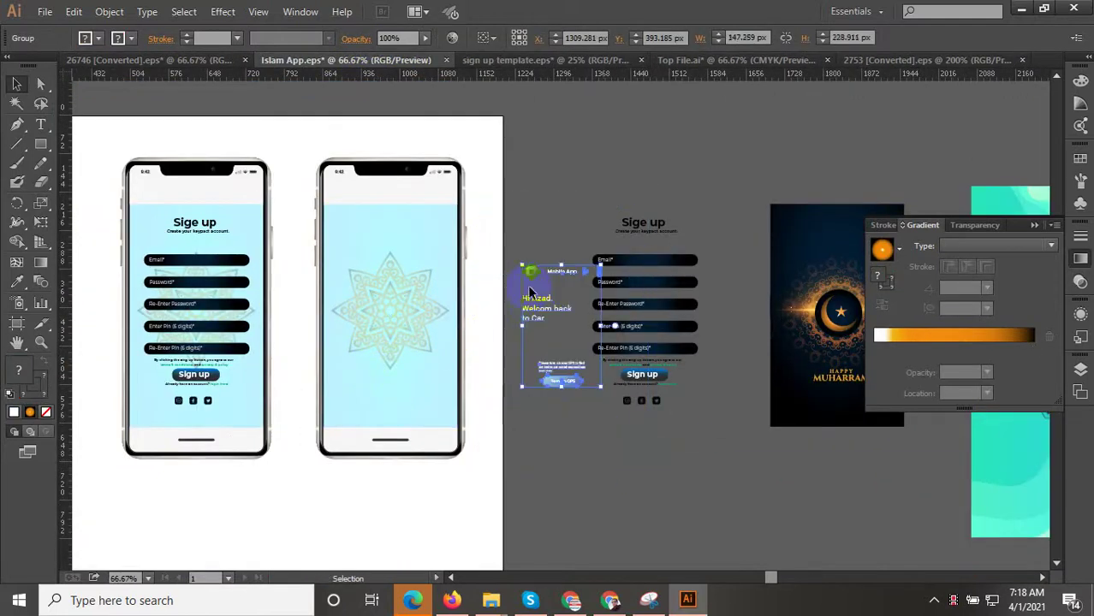
drag(549, 317, 344, 244)
scroll(415, 342, up, 1)
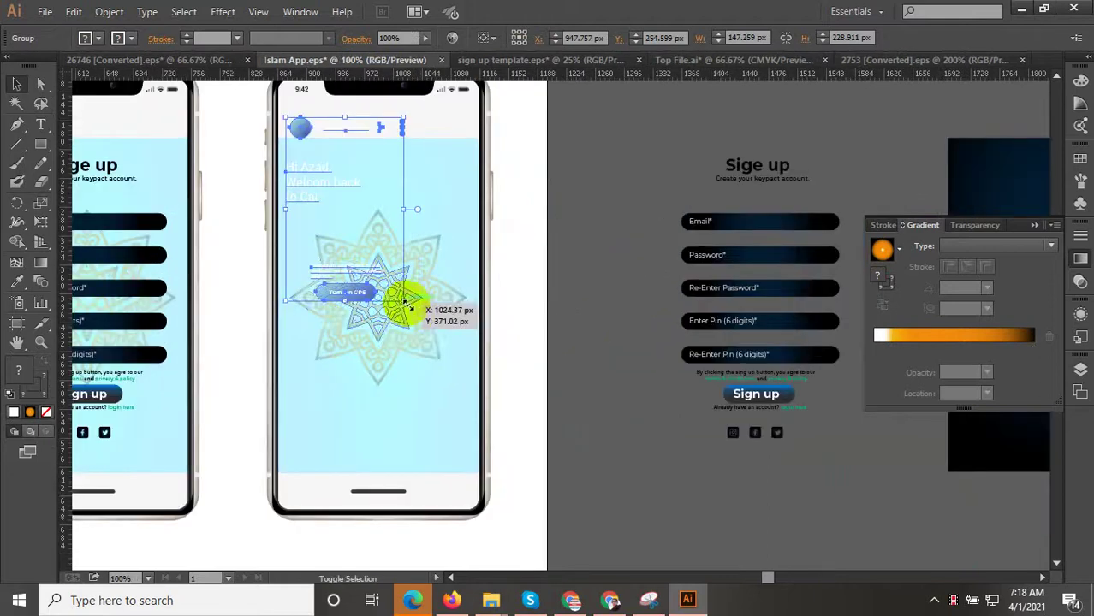
Resize the Mobile App group to cover the second phone's screen
mouse_move(404, 301)
mouse_down()
mouse_move(477, 483)
mouse_move(475, 463)
mouse_up()
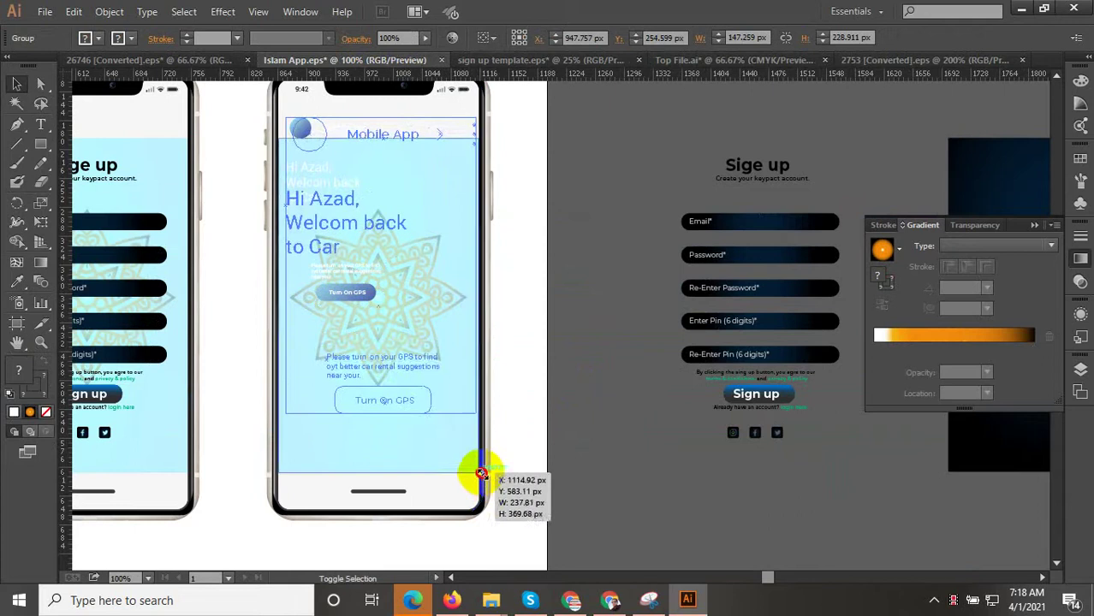
drag(475, 463, 468, 398)
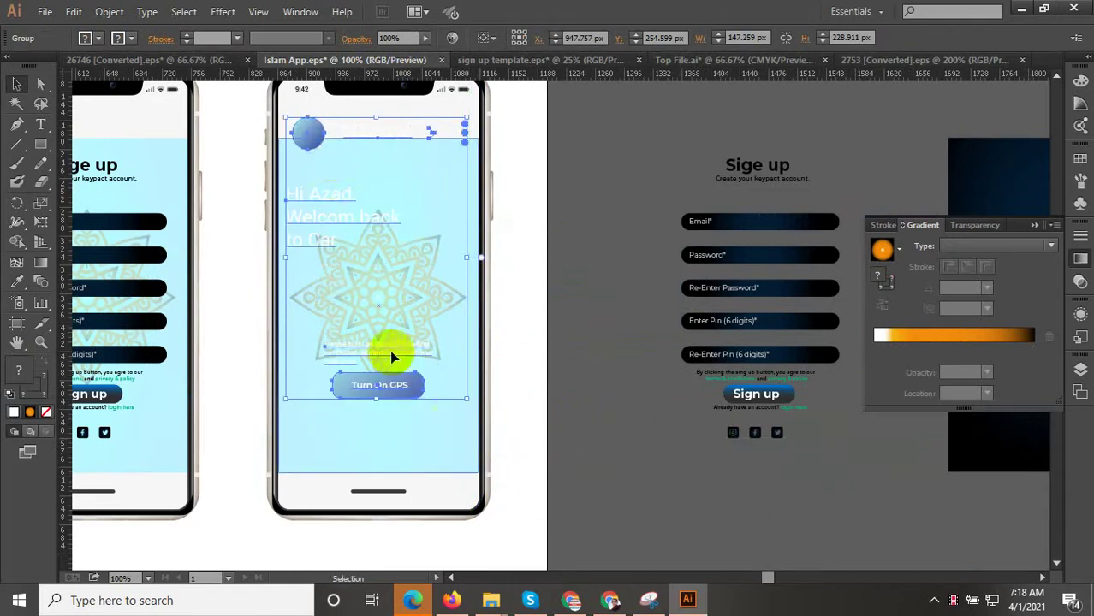
scroll(334, 175, up, 1)
scroll(368, 282, up, 1)
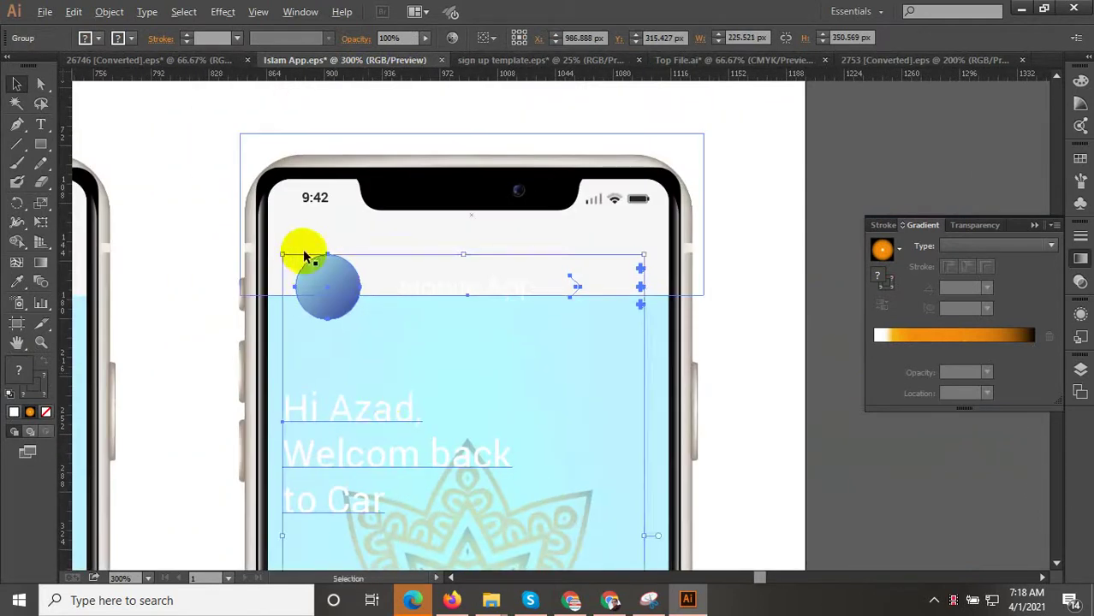
scroll(325, 274, up, 2)
scroll(353, 306, down, 2)
scroll(310, 341, down, 1)
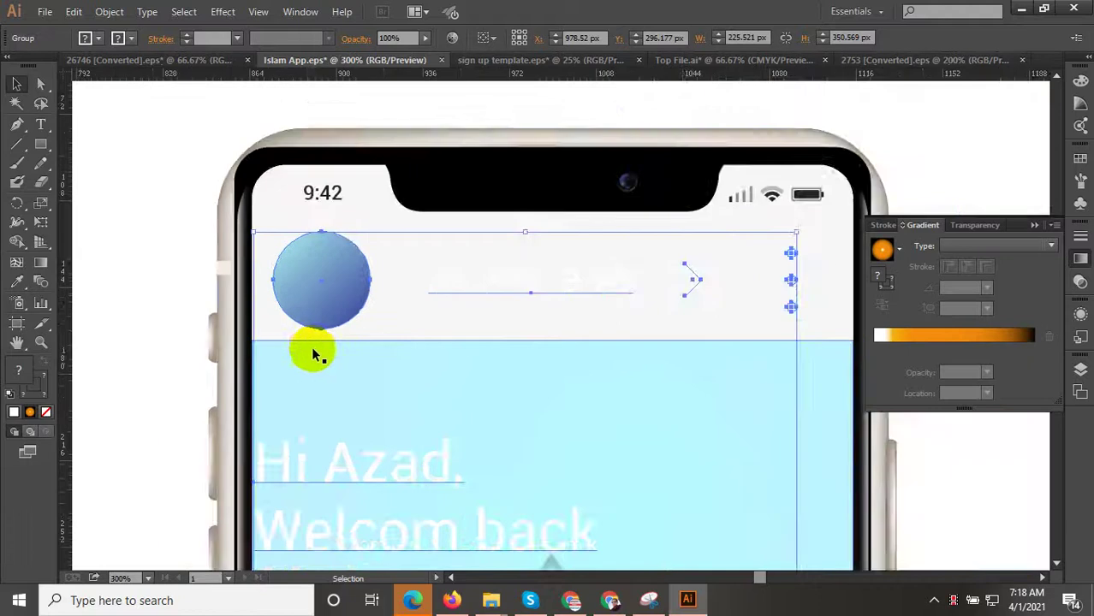
scroll(313, 353, down, 1)
scroll(411, 377, up, 2)
scroll(385, 308, down, 3)
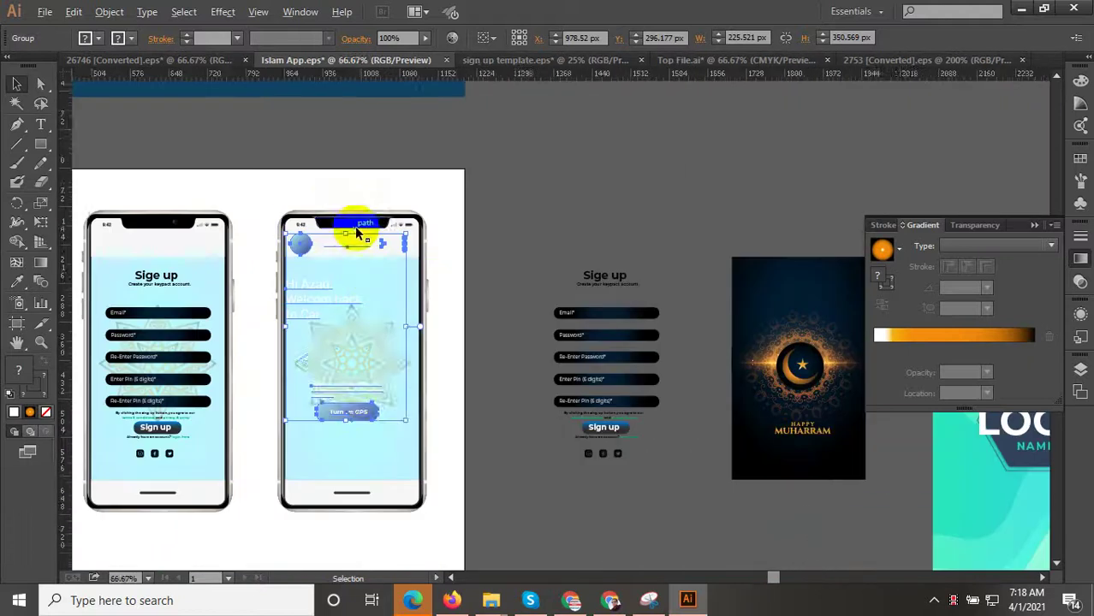
scroll(364, 401, up, 1)
right_click(296, 253)
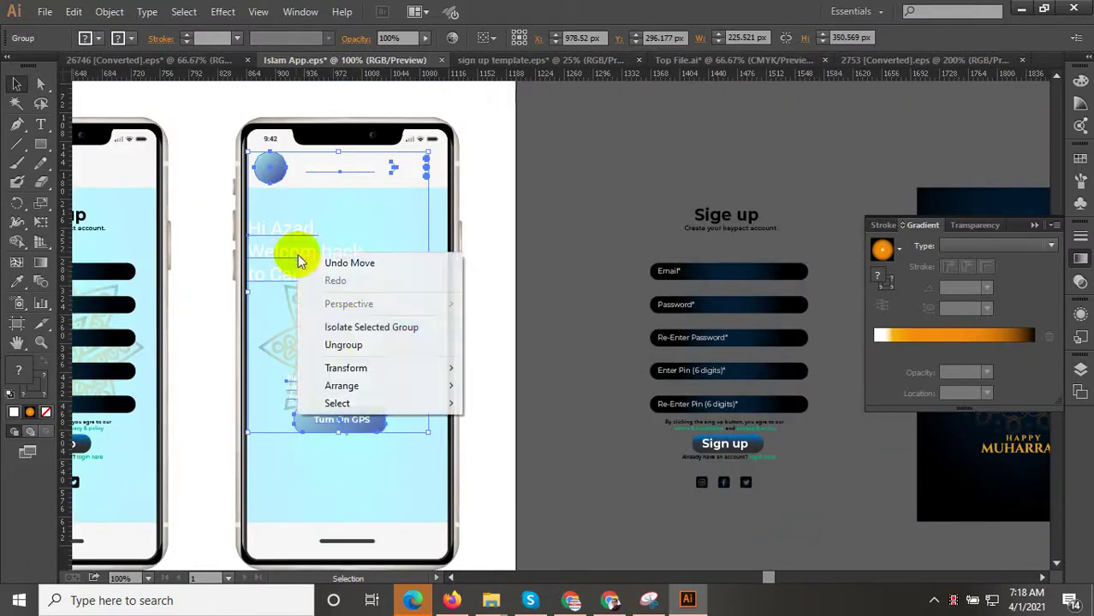
click(562, 214)
Inside the group, move the greeting text, GPS note and Turn On GPS button lower
click(304, 253)
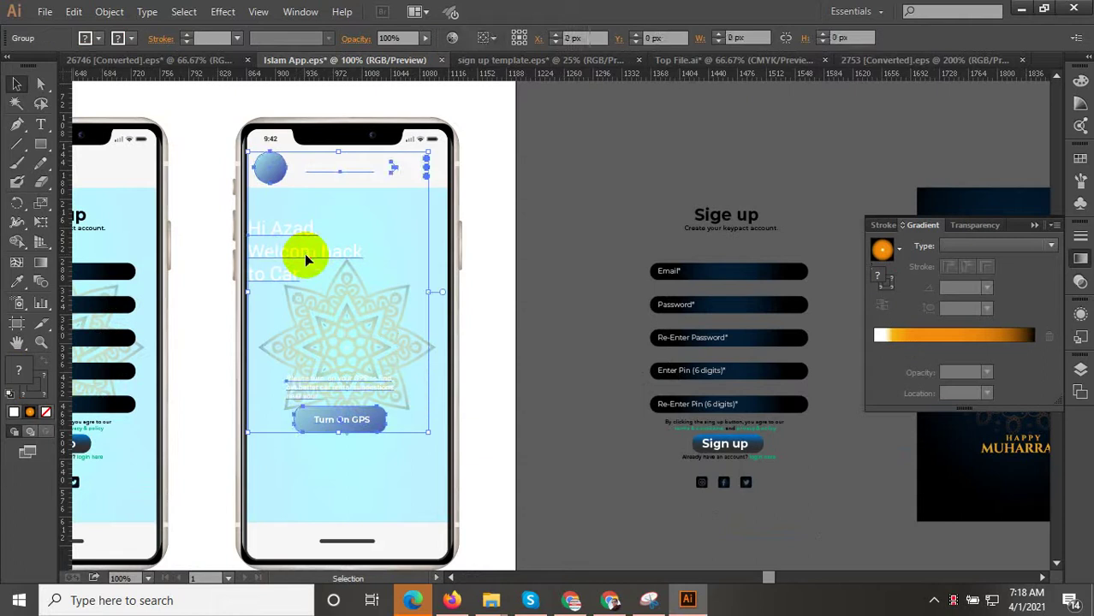
double_click(302, 255)
scroll(306, 257, up, 1)
click(305, 247)
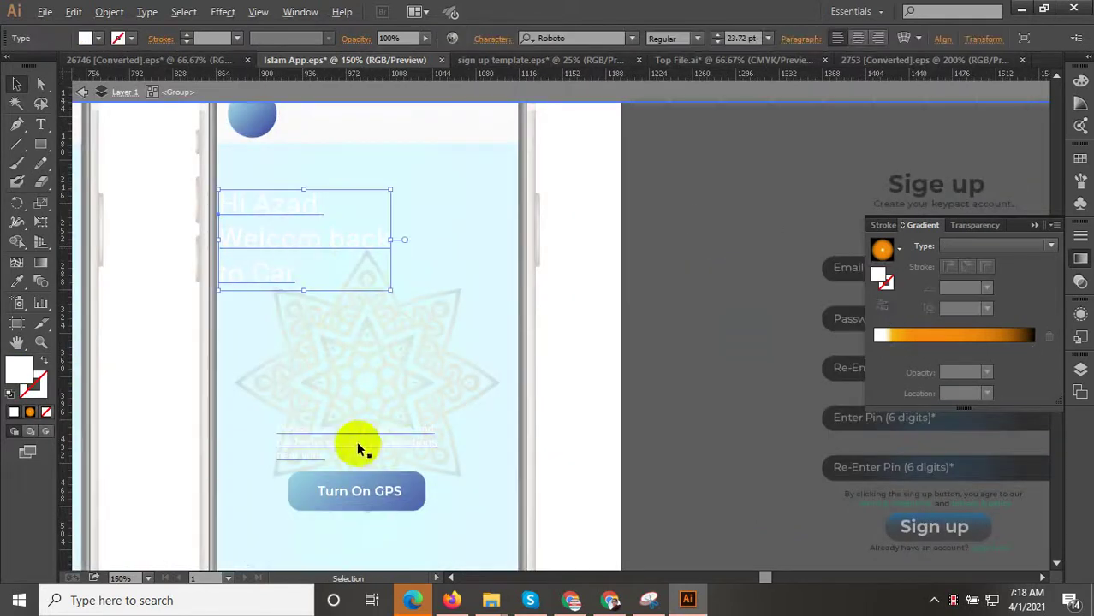
shift+click(350, 439)
shift+click(352, 501)
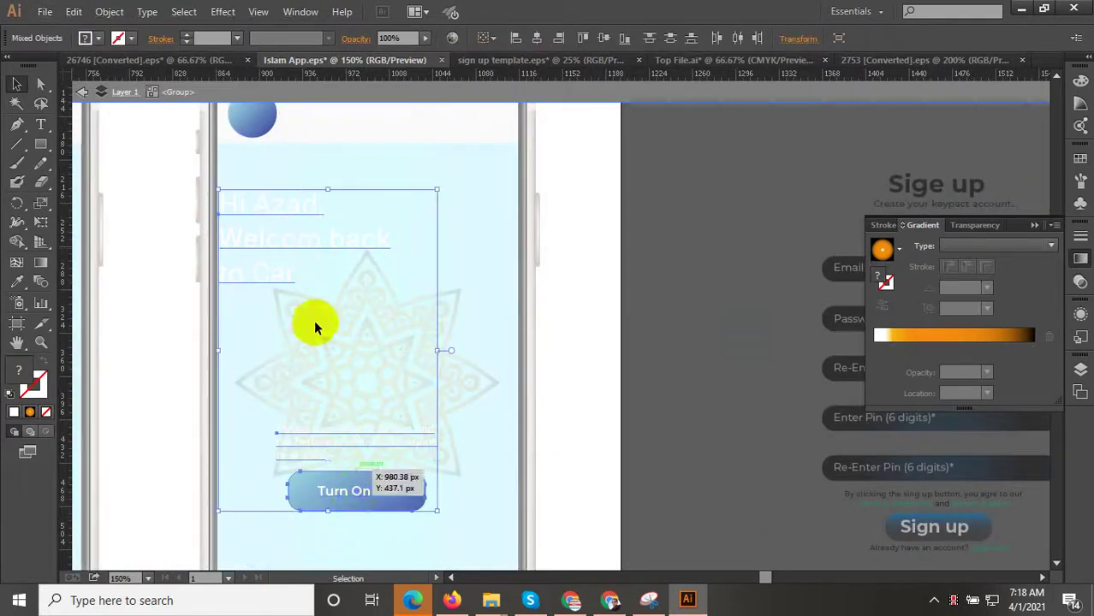
drag(288, 244, 307, 257)
scroll(335, 251, down, 2)
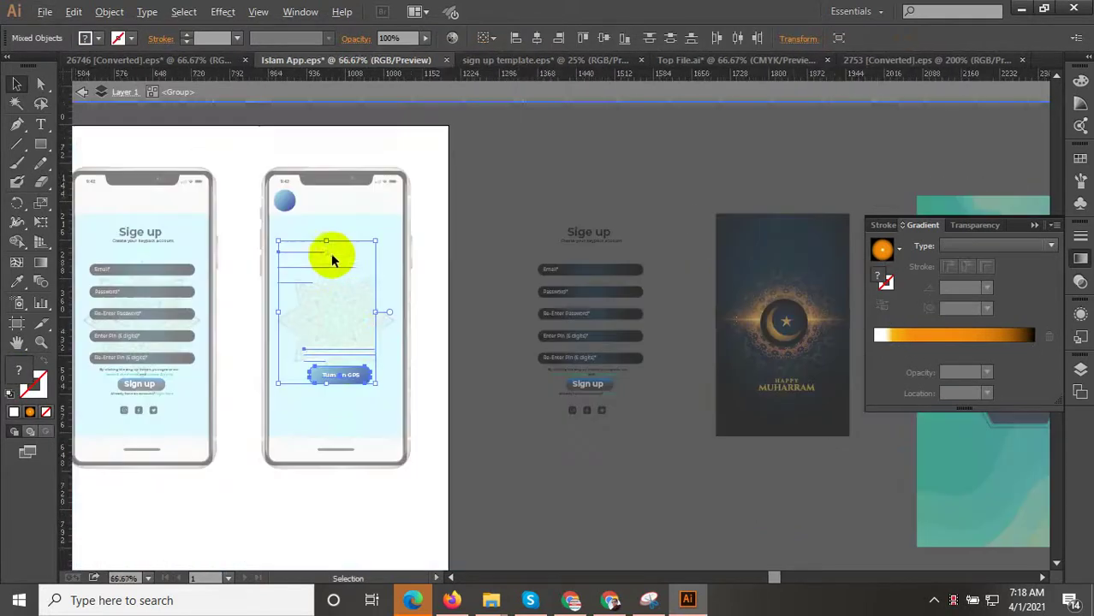
scroll(347, 414, up, 1)
click(398, 379)
mouse_move(305, 342)
mouse_down()
mouse_move(326, 364)
mouse_move(321, 422)
mouse_up()
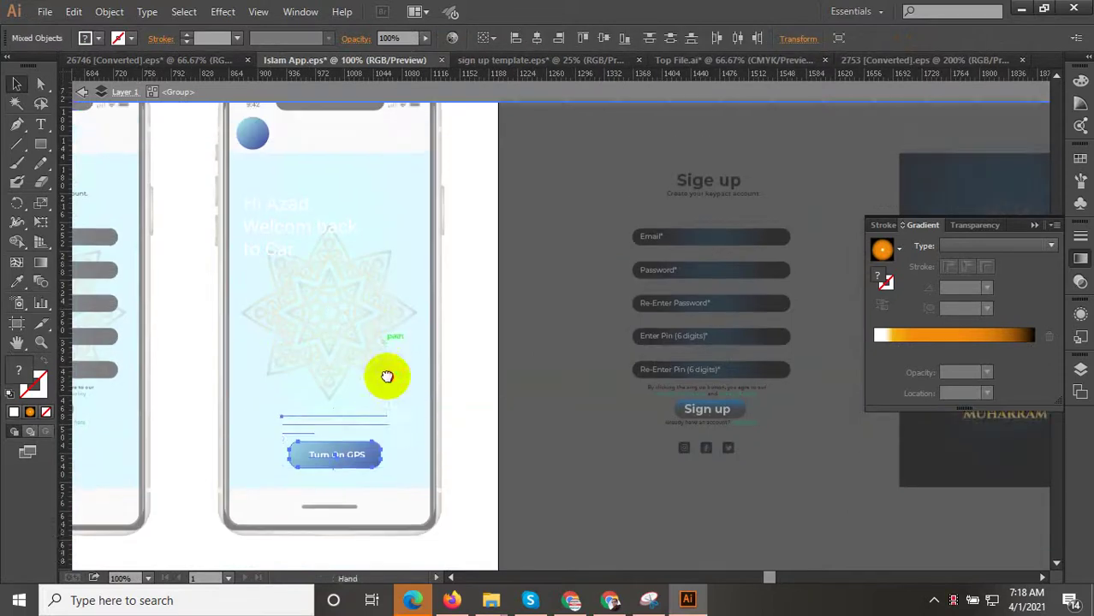
Nudge the Hi Azad heading slightly upward
click(293, 270)
scroll(276, 257, up, 1)
drag(275, 257, 274, 237)
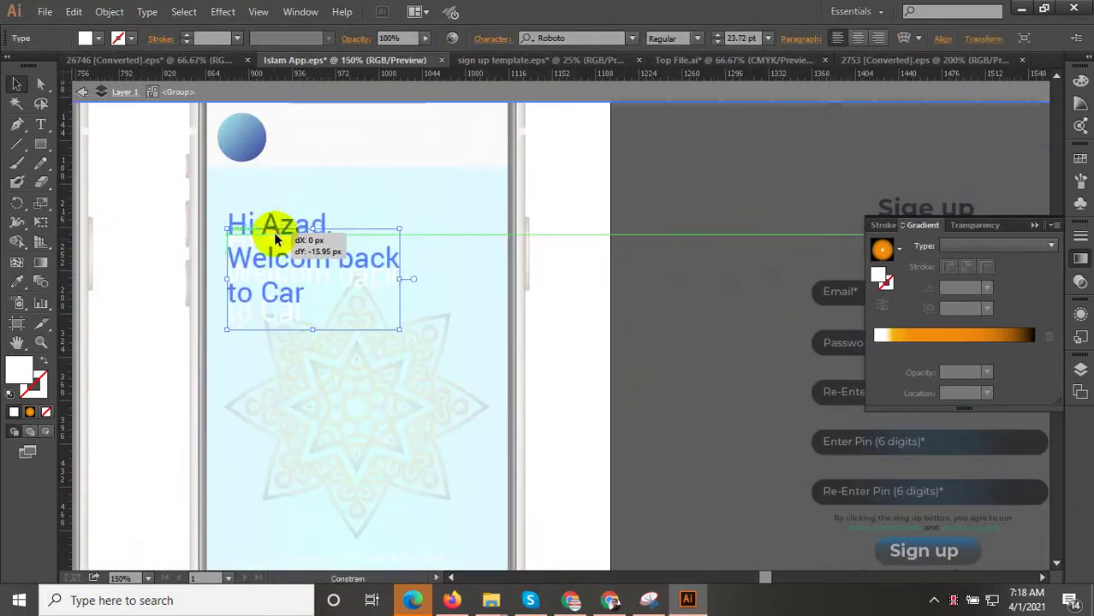
scroll(288, 256, up, 1)
click(283, 218)
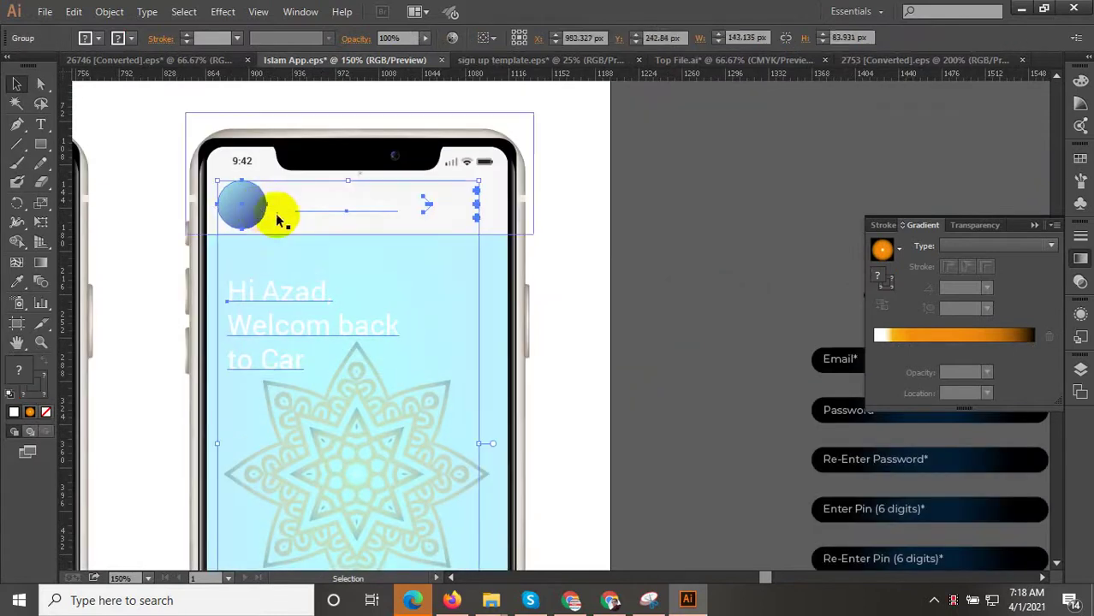
Select the header's circle, line and icons and shrink the row proportionally
scroll(297, 209, up, 1)
click(251, 206)
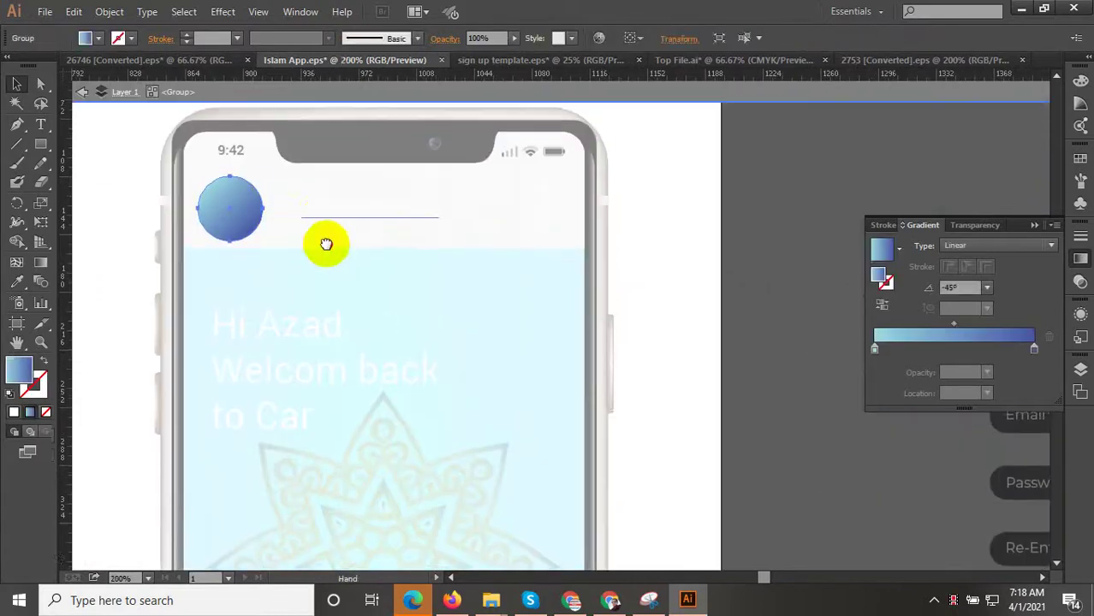
scroll(342, 255, up, 1)
shift+click(361, 274)
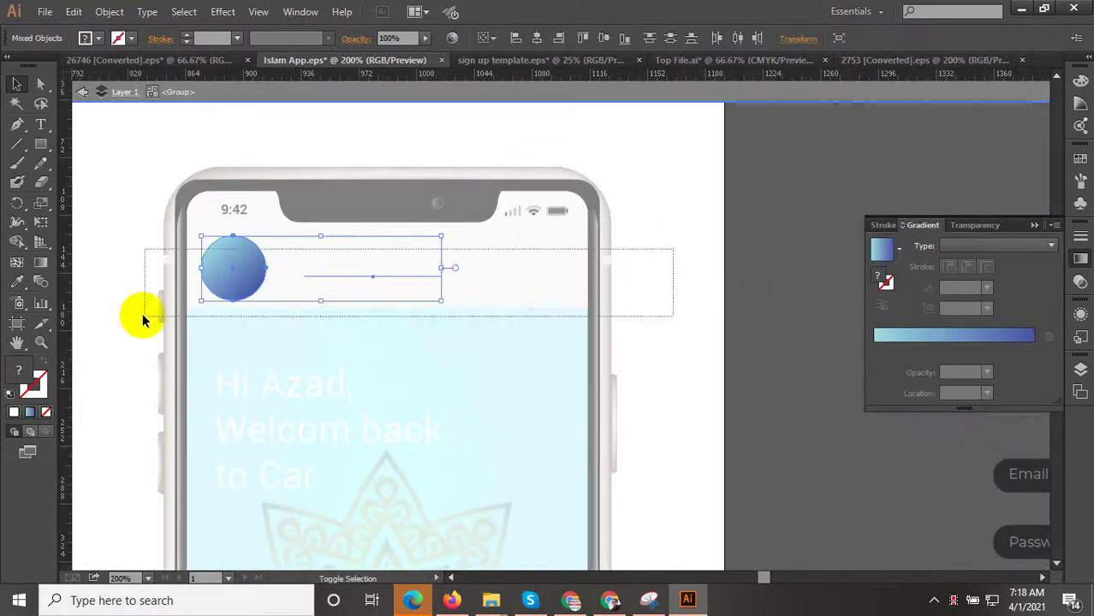
drag(649, 257, 142, 313)
shift+click(200, 297)
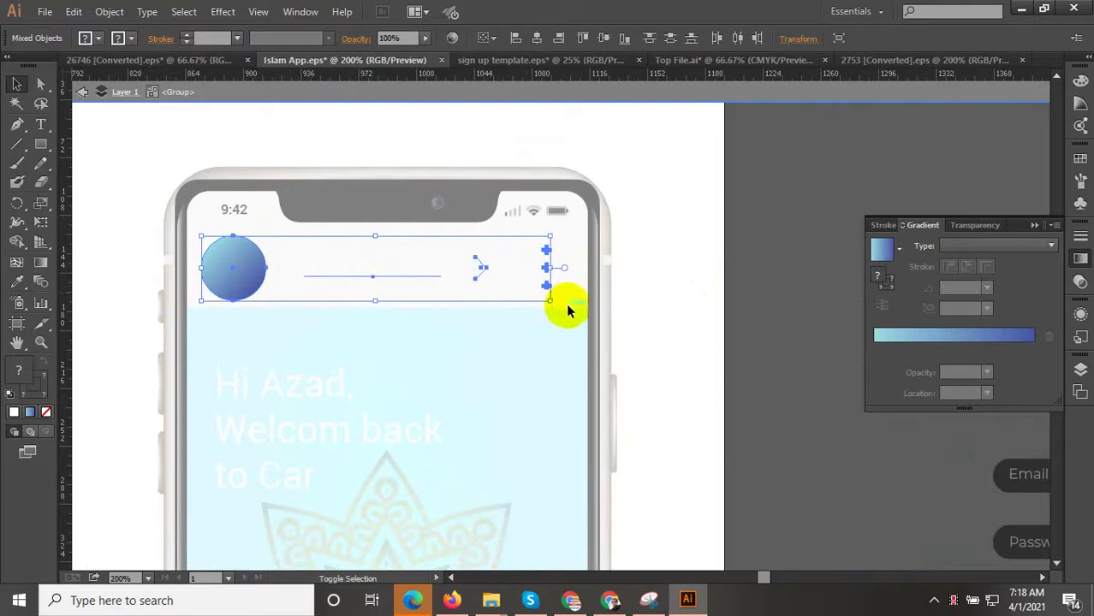
drag(552, 308, 478, 287)
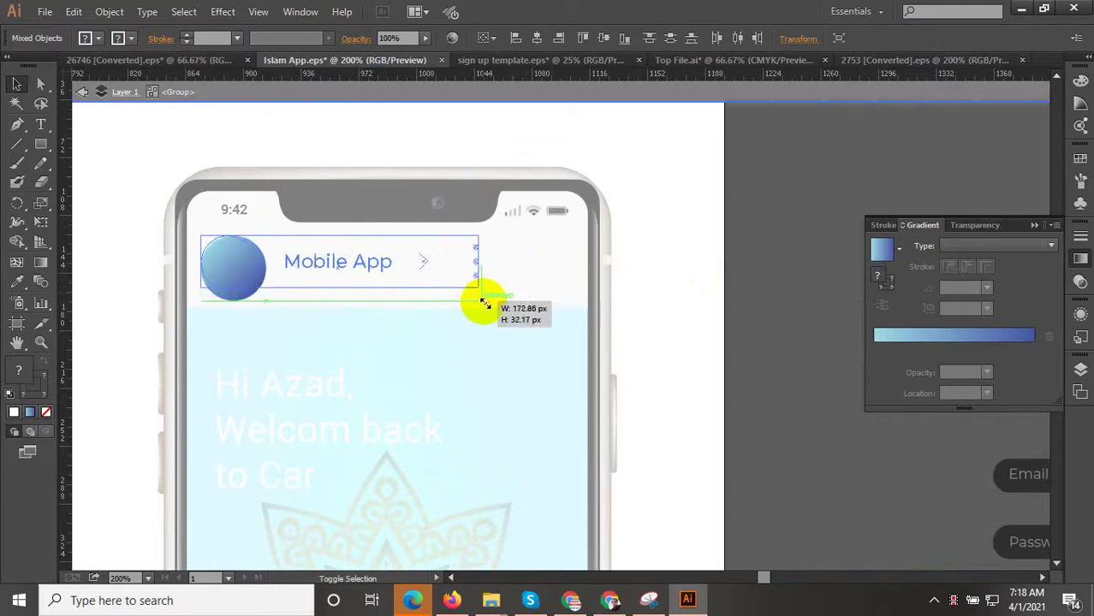
drag(249, 284, 252, 288)
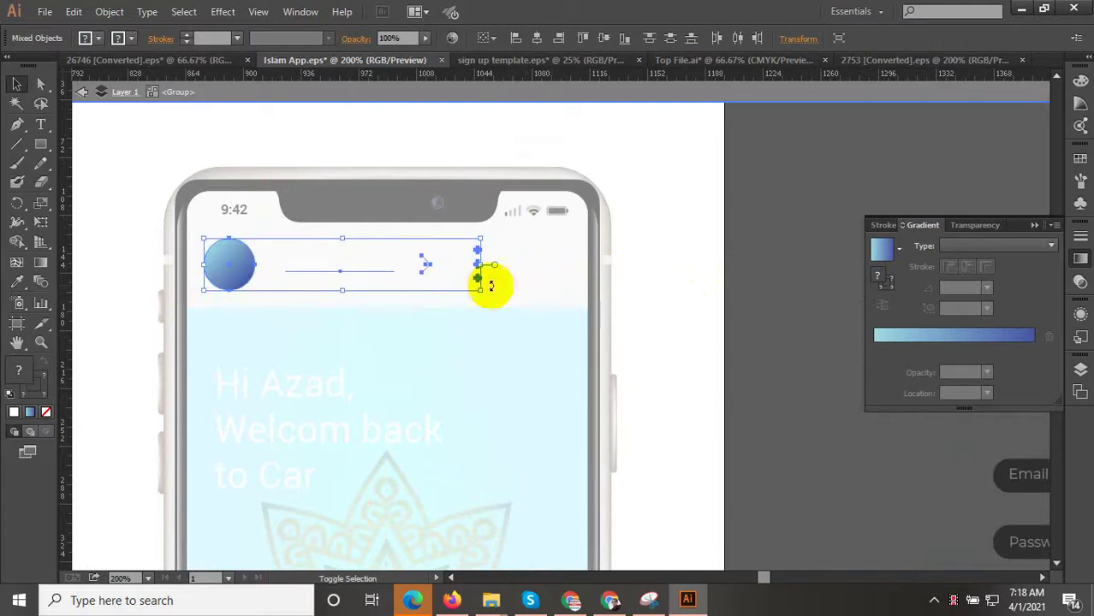
drag(481, 289, 451, 288)
Slide the arrow icons to the header's right edge and move the whole row lower
scroll(326, 262, up, 2)
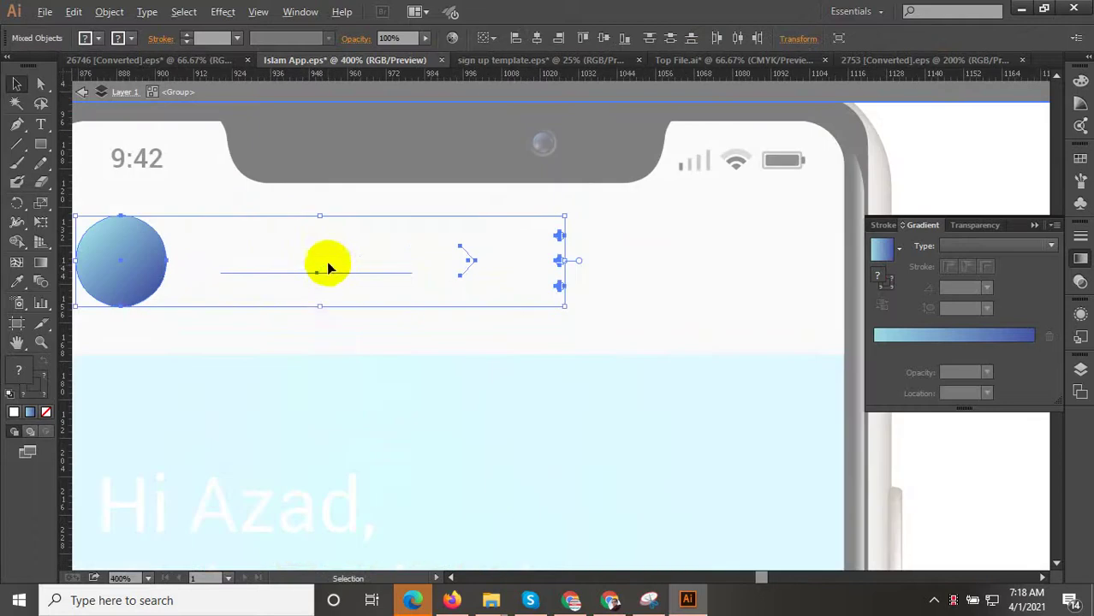
scroll(341, 292, down, 1)
click(435, 257)
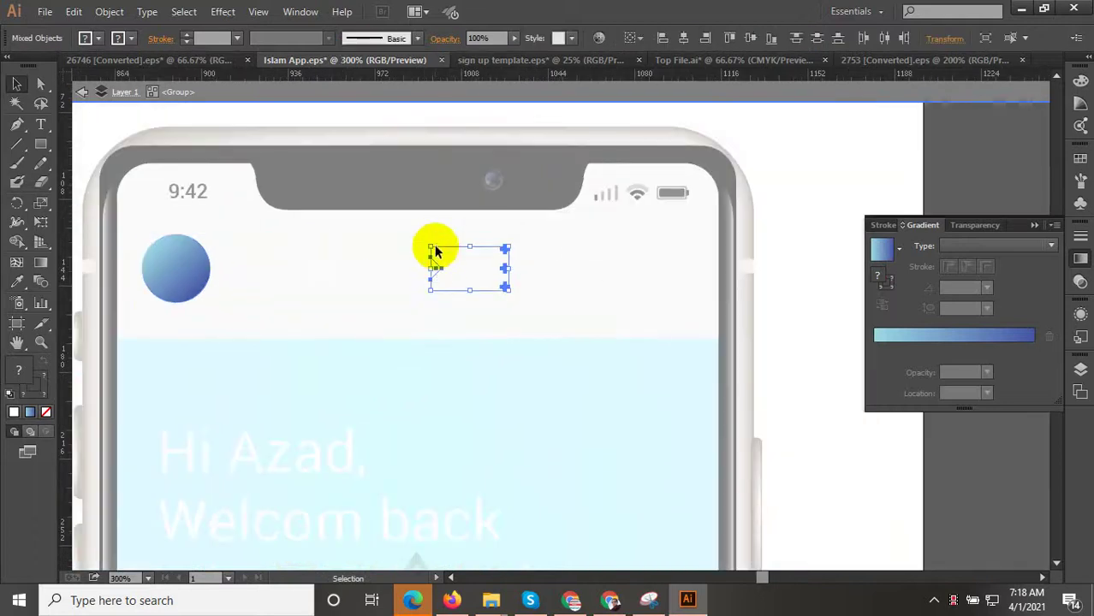
drag(436, 267, 607, 286)
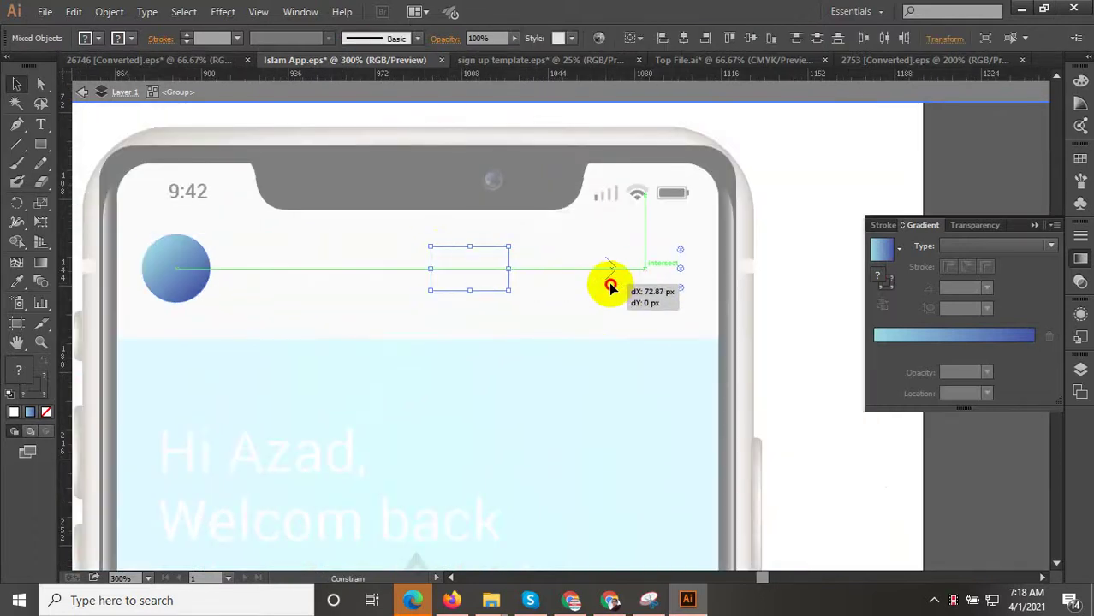
drag(617, 290, 618, 290)
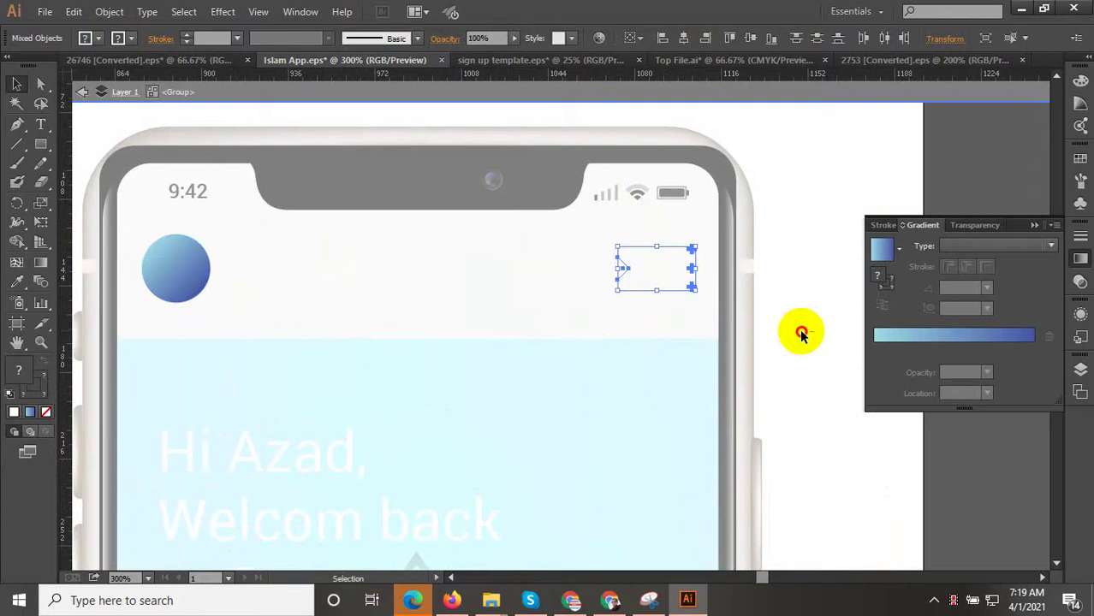
drag(804, 326, 124, 238)
drag(180, 273, 180, 290)
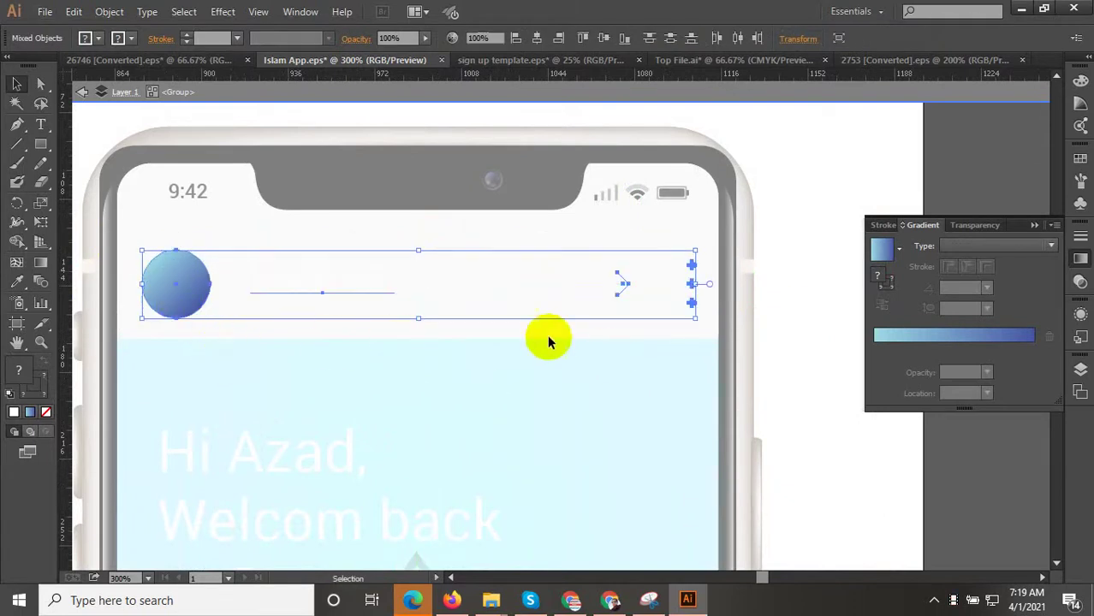
click(359, 292)
Make the Mobile App title dark by sampling the Muharram artwork's colour
click(18, 304)
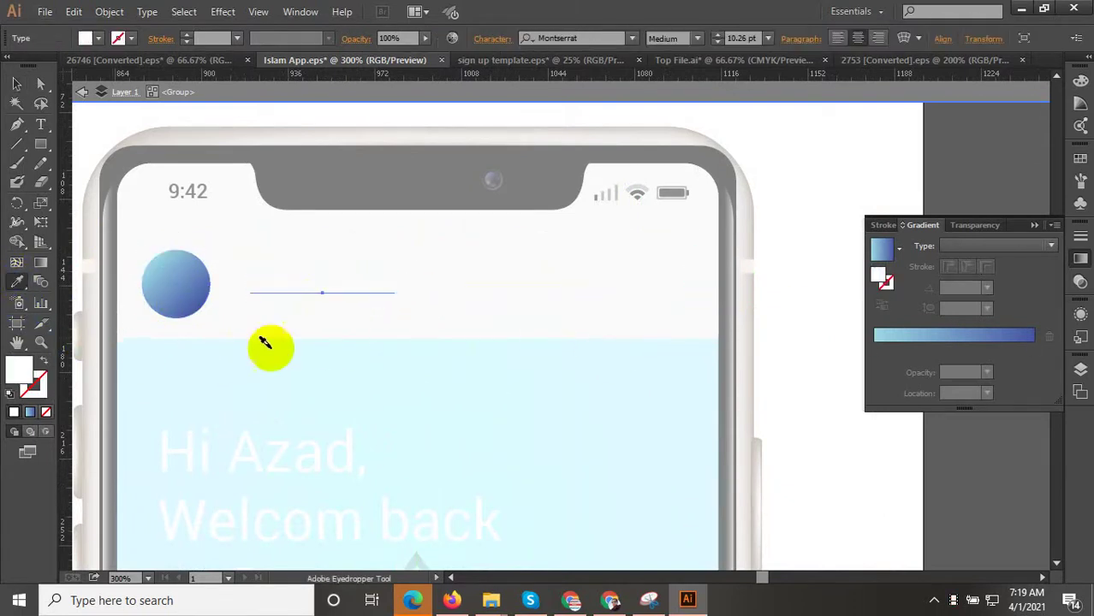
key(ctrl+minus)
key(ctrl+minus)
key(ctrl+minus)
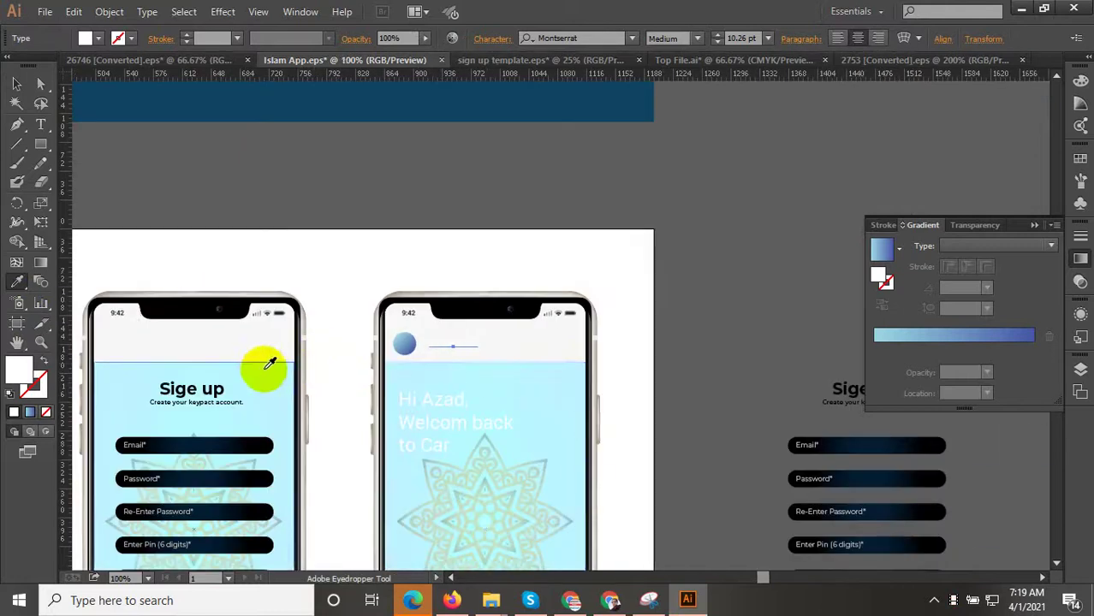
key(ctrl+minus)
click(162, 385)
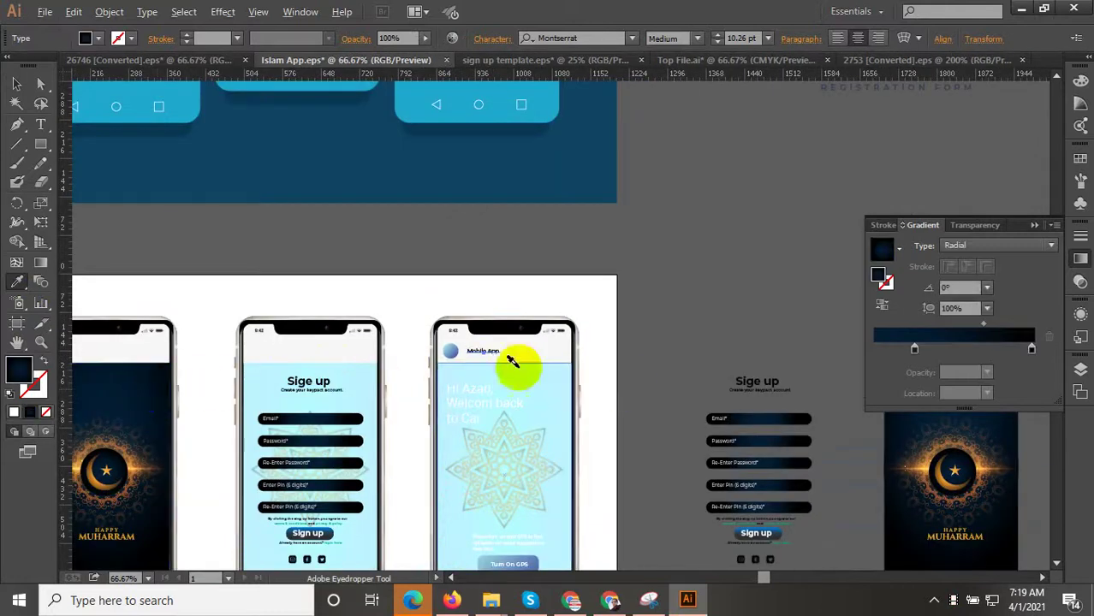
key(ctrl+plus)
key(ctrl+plus)
key(ctrl+plus)
key(ctrl+plus)
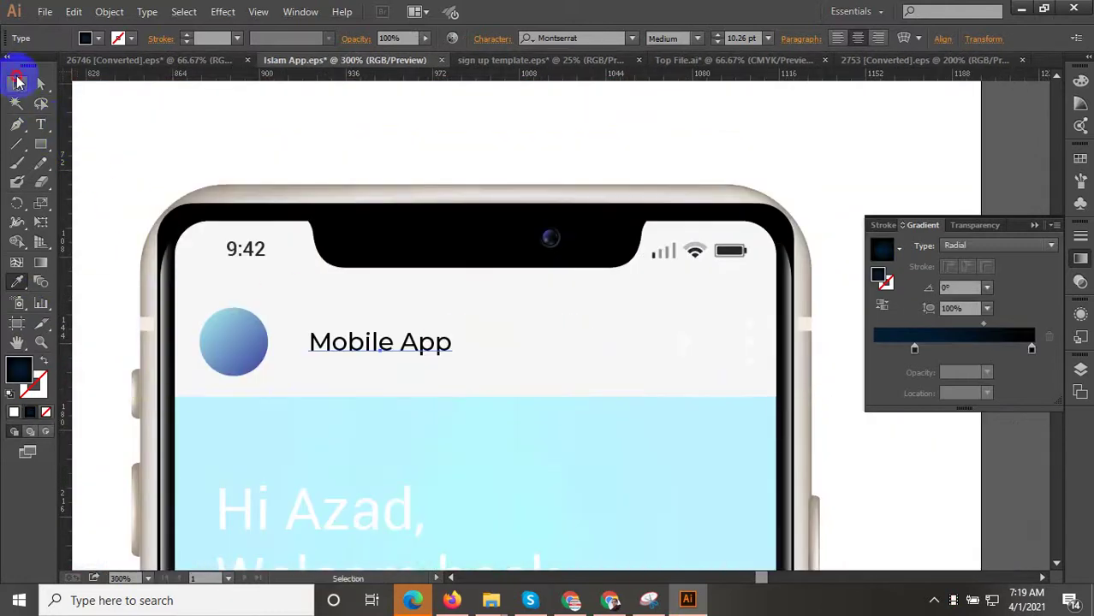
click(18, 82)
Colour the header's arrow and three dots dark like the title
double_click(715, 396)
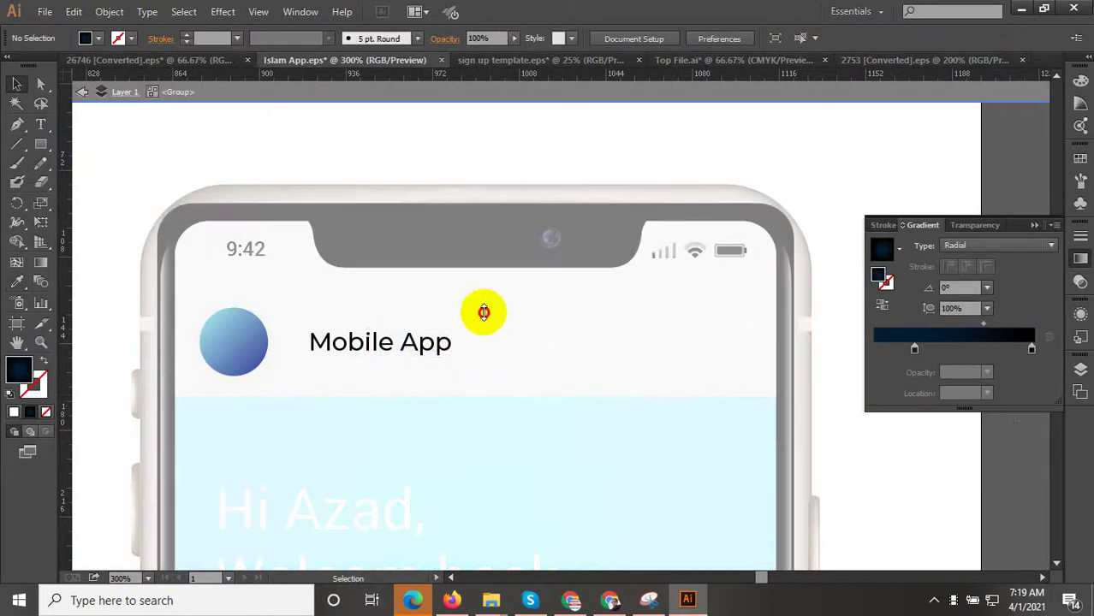
key(Escape)
click(435, 344)
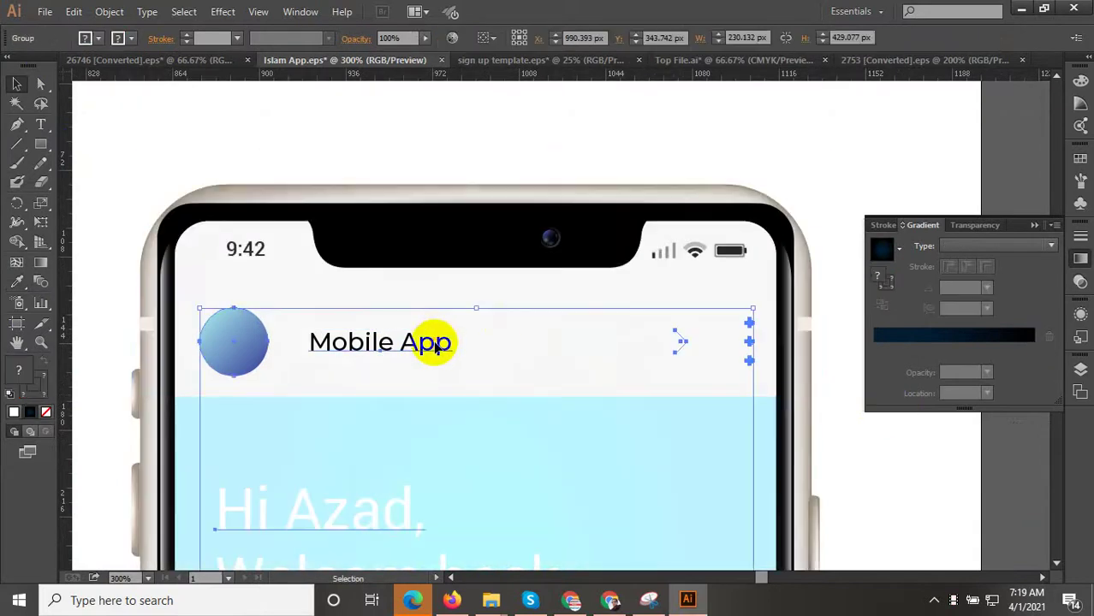
double_click(826, 421)
drag(869, 419, 608, 319)
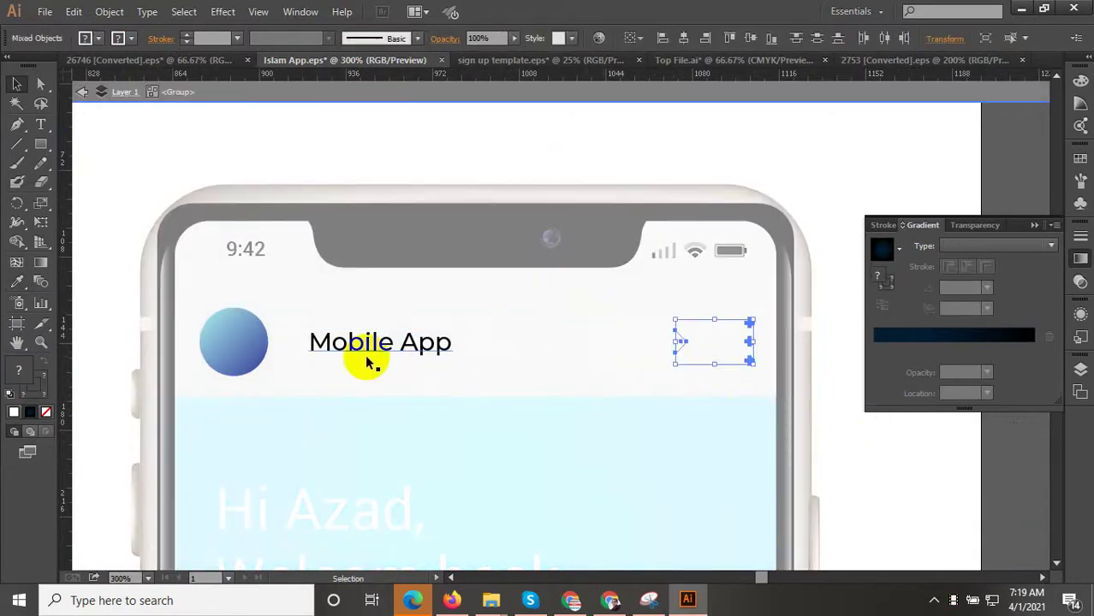
click(408, 342)
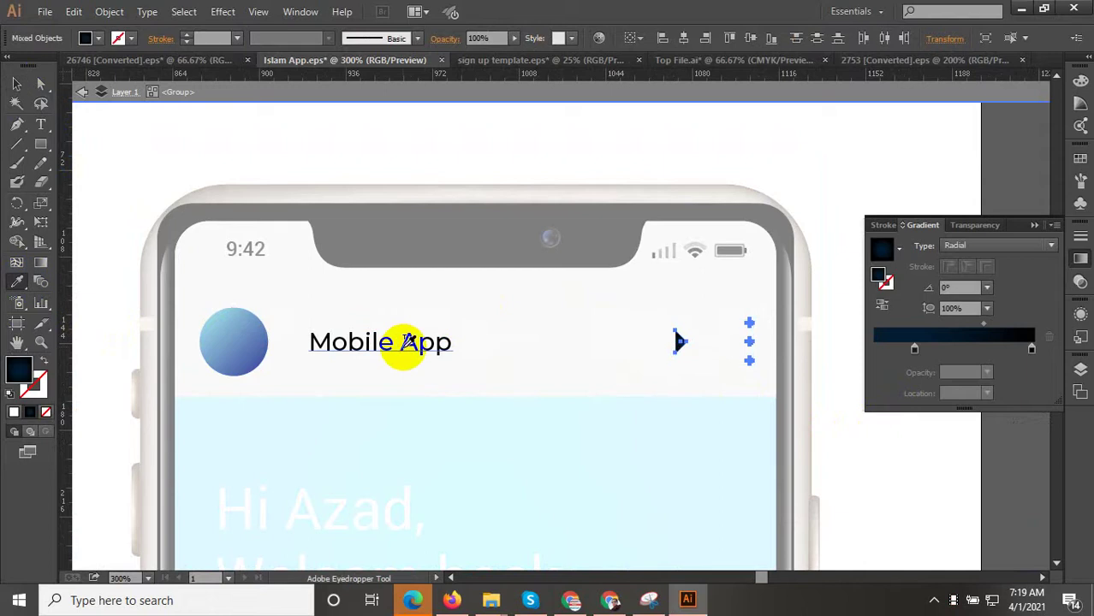
alt+scroll(796, 363, up, 2)
alt+scroll(741, 370, up, 3)
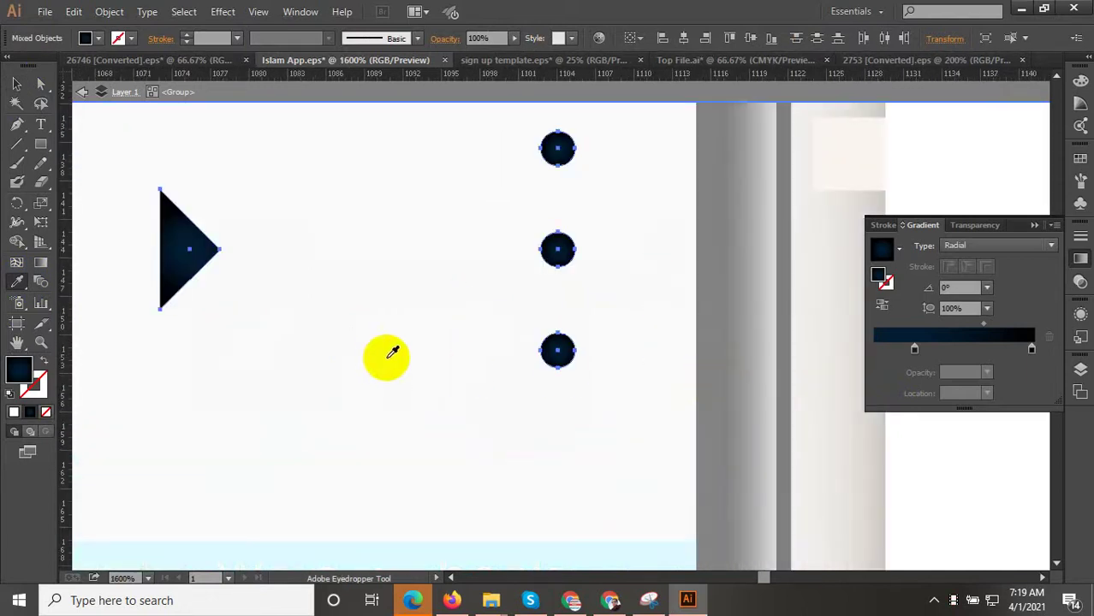
Swap the triangle arrow's fill to stroke, making it an outlined chevron
click(183, 231)
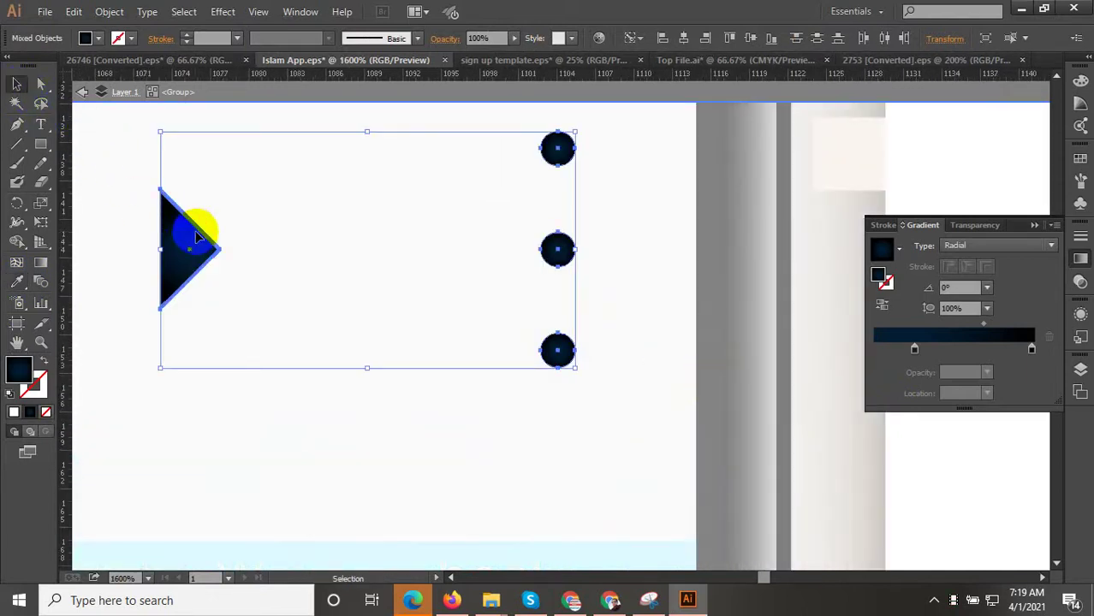
click(190, 233)
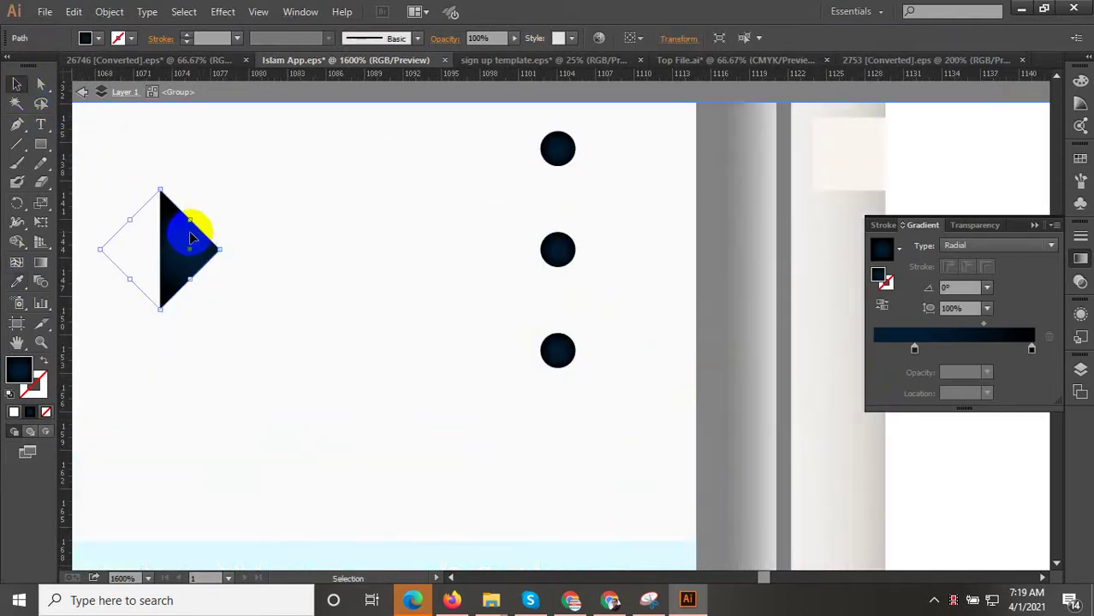
click(48, 363)
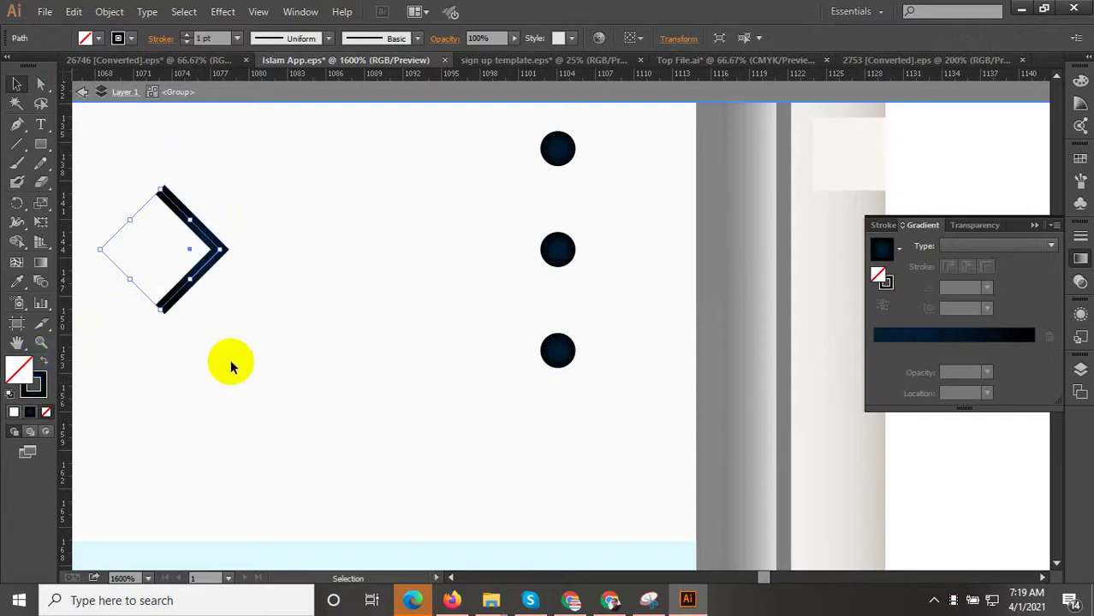
scroll(445, 381, down, 2)
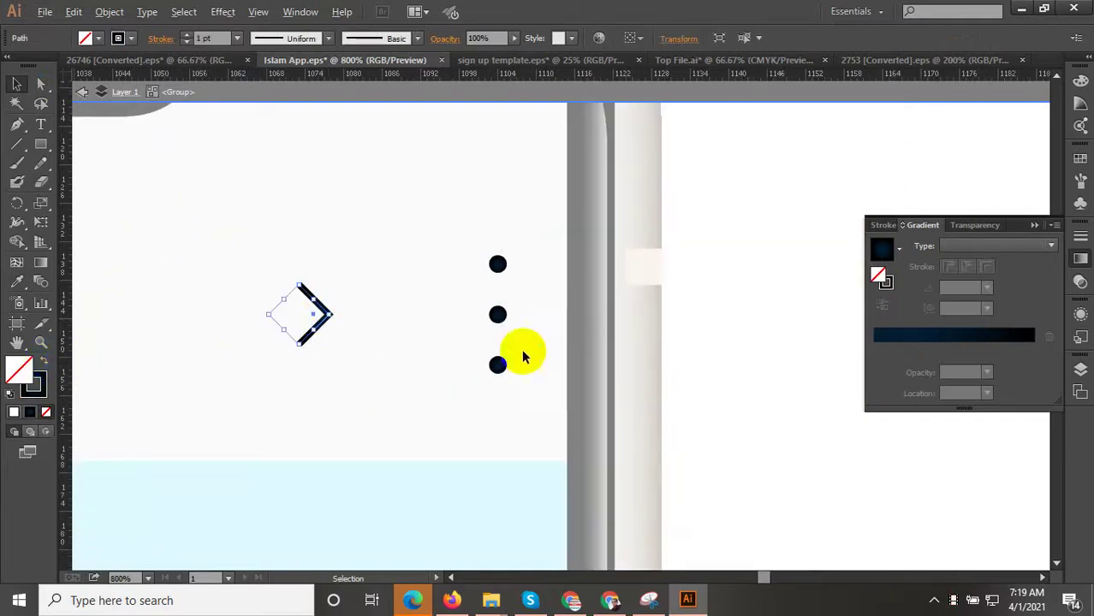
scroll(525, 358, down, 3)
click(796, 359)
Give the greeting text lines the Mobile App title's dark style
scroll(740, 312, down, 2)
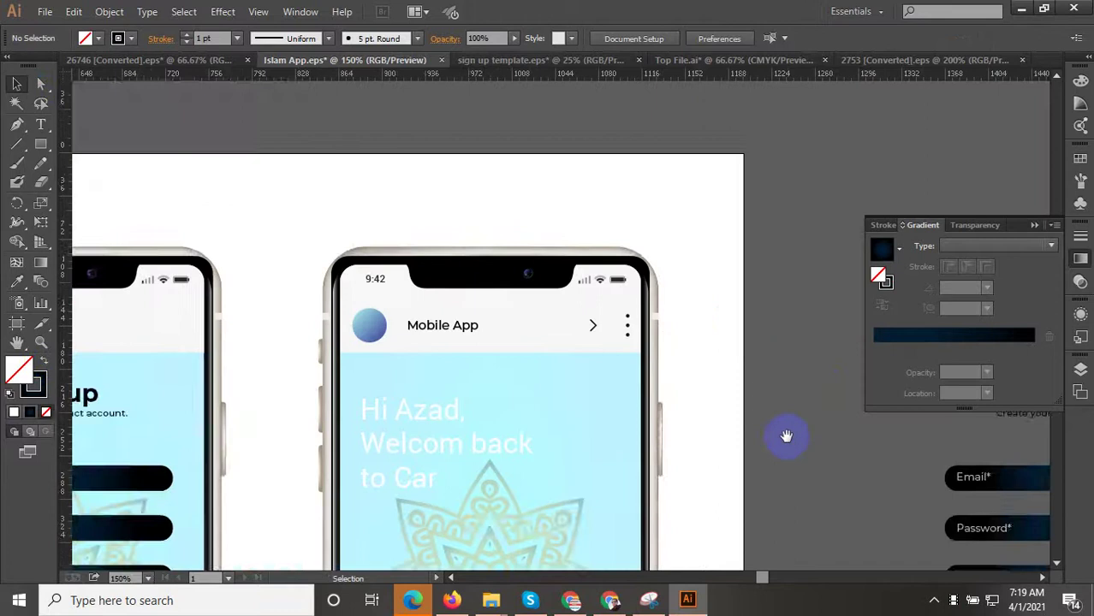
drag(787, 436, 711, 321)
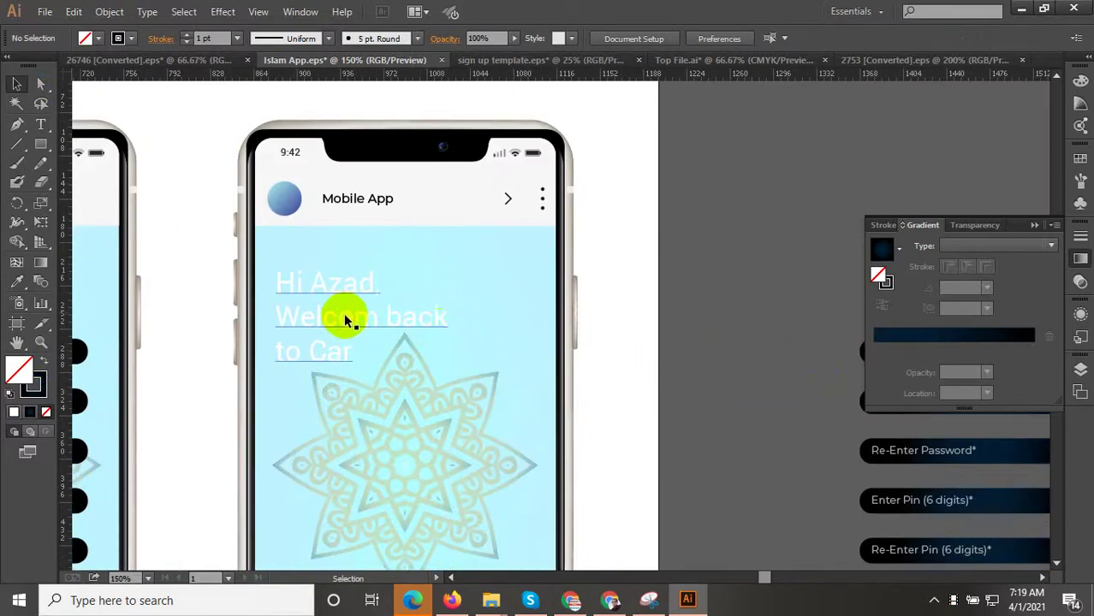
click(411, 296)
scroll(371, 294, down, 3)
scroll(416, 354, up, 2)
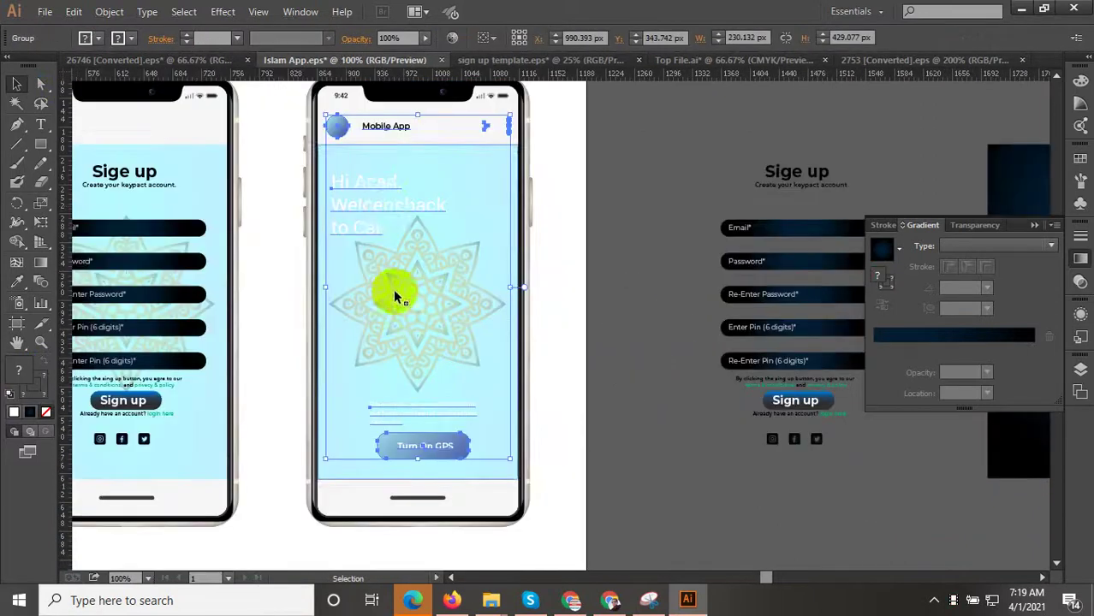
double_click(383, 209)
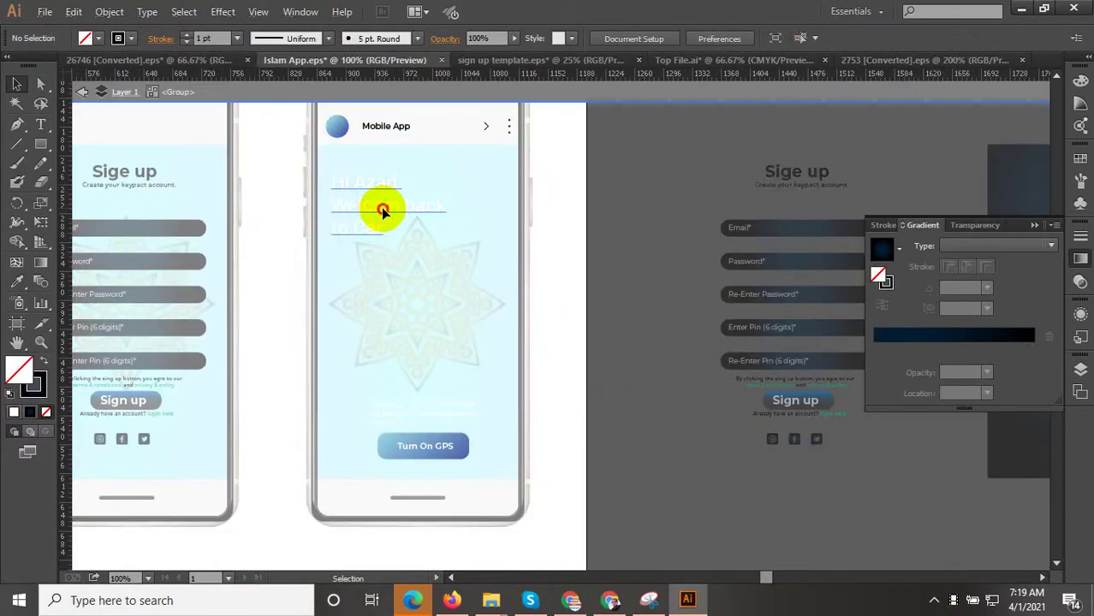
drag(381, 207, 427, 391)
scroll(426, 391, up, 2)
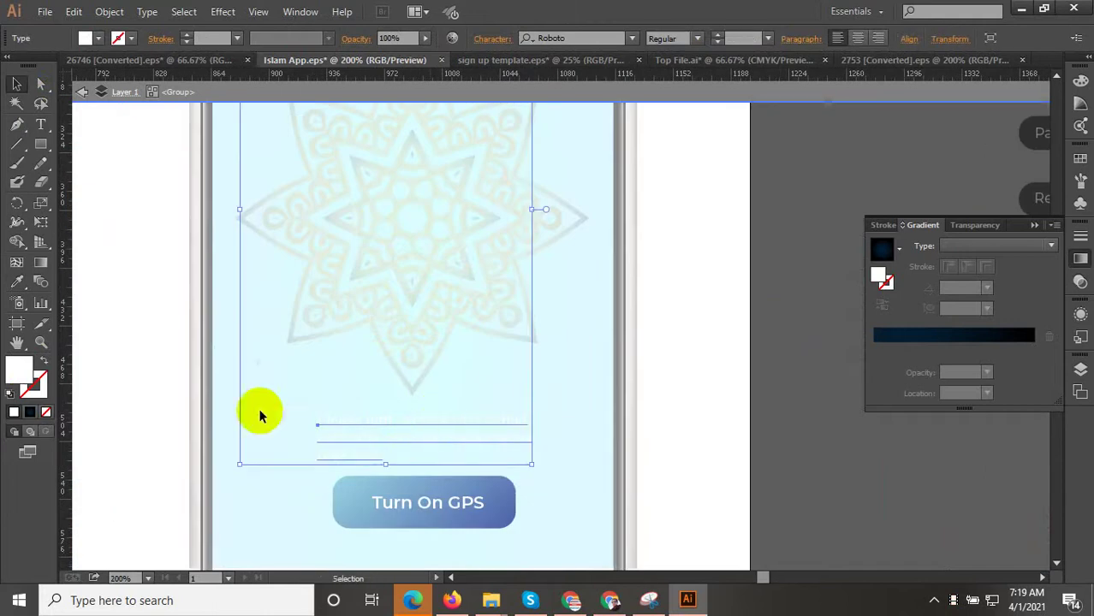
click(17, 282)
scroll(463, 494, down, 2)
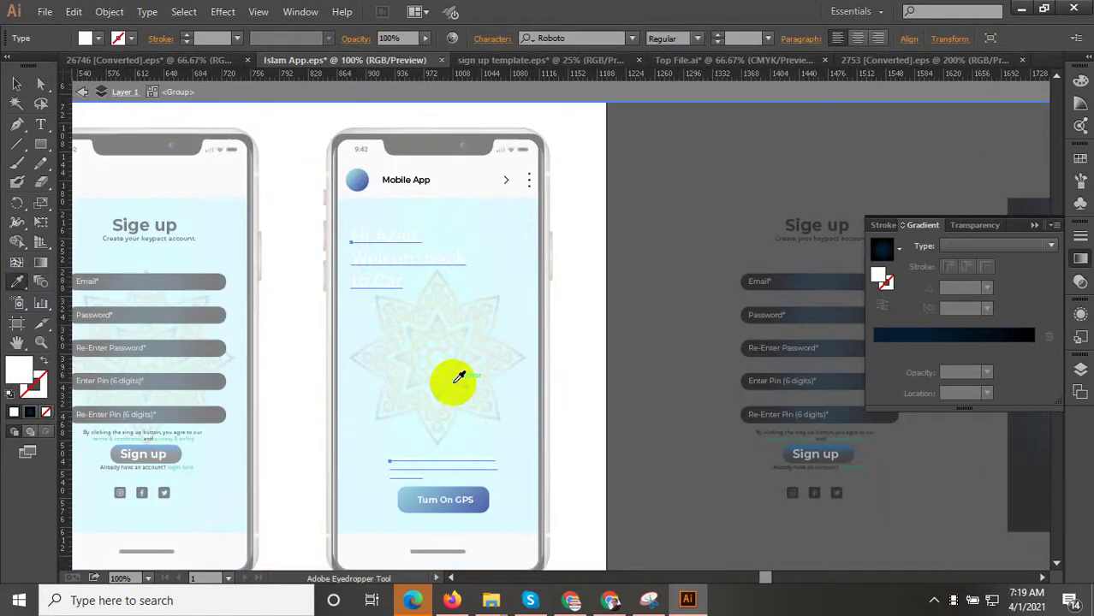
click(415, 184)
Make the GPS prompt paragraph black by sampling the sign-up form text
scroll(402, 514, up, 3)
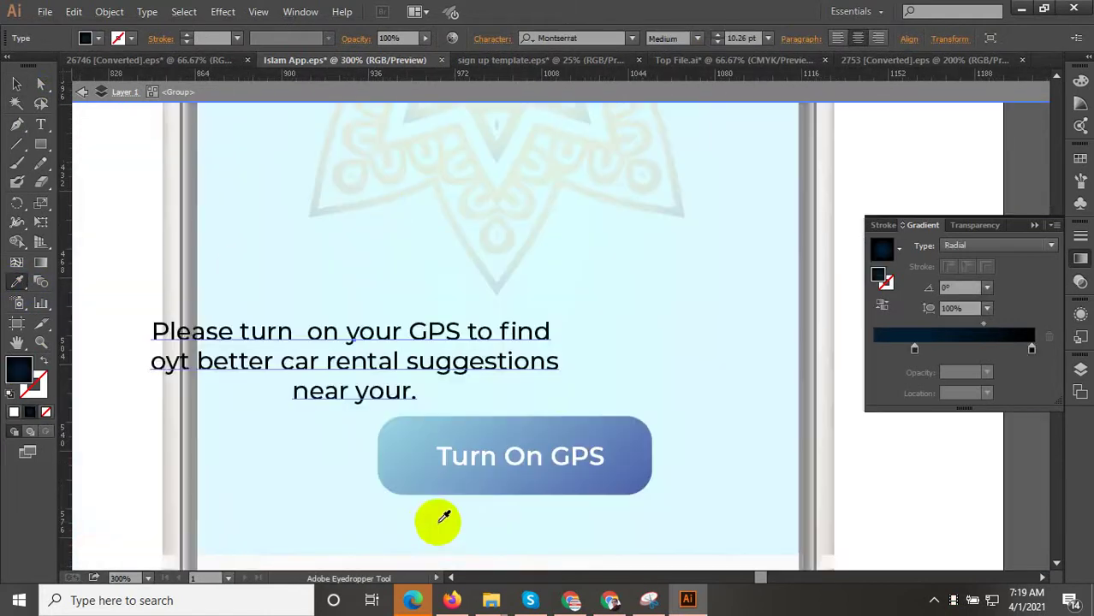
click(436, 524)
scroll(505, 508, down, 2)
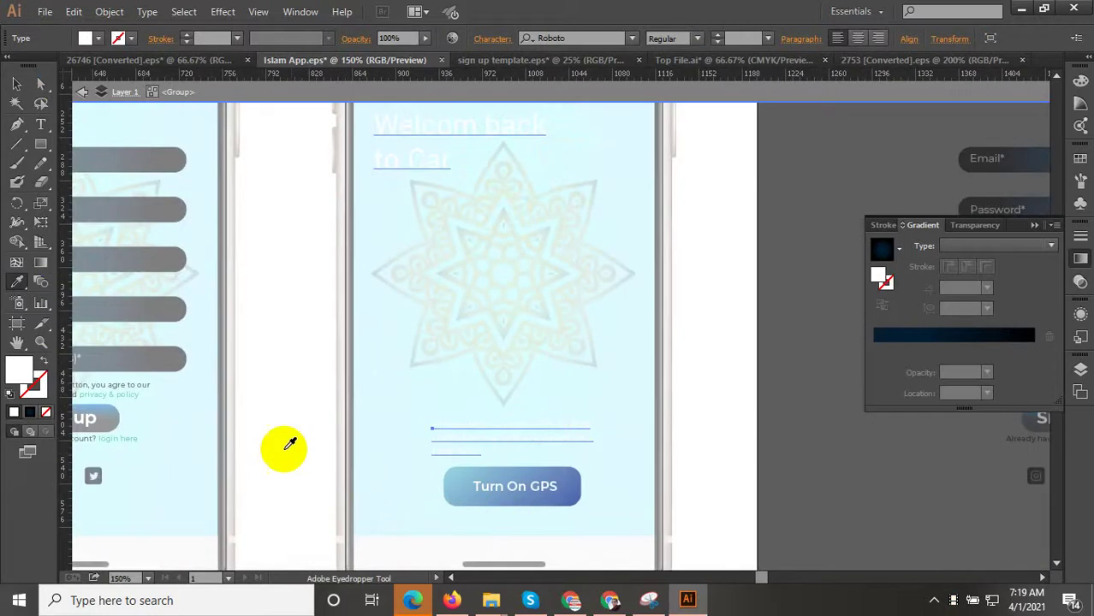
click(165, 354)
click(171, 354)
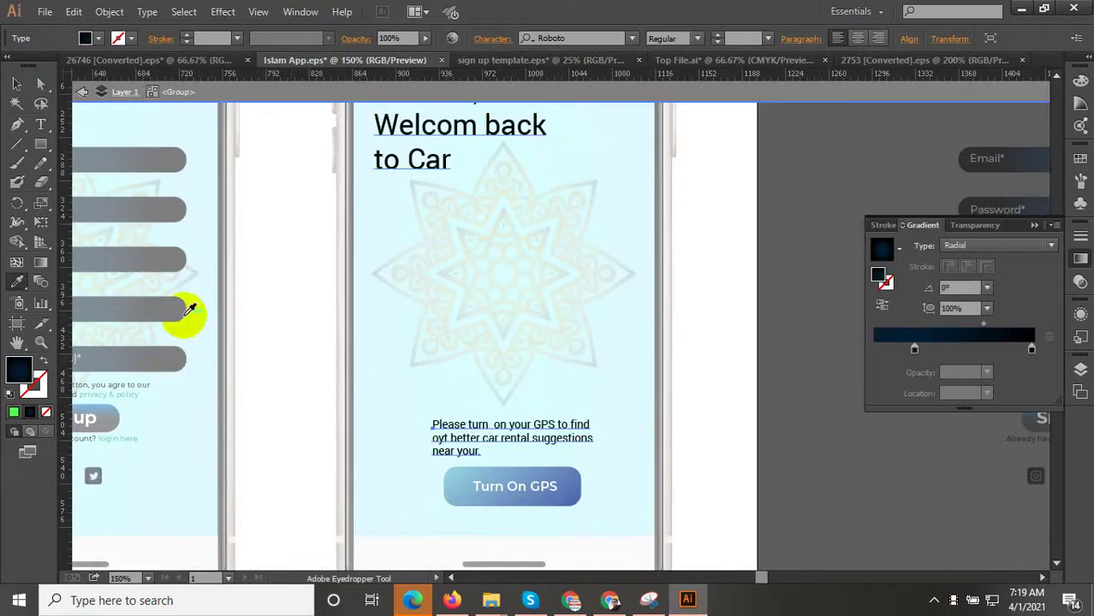
click(17, 85)
scroll(479, 527, up, 1)
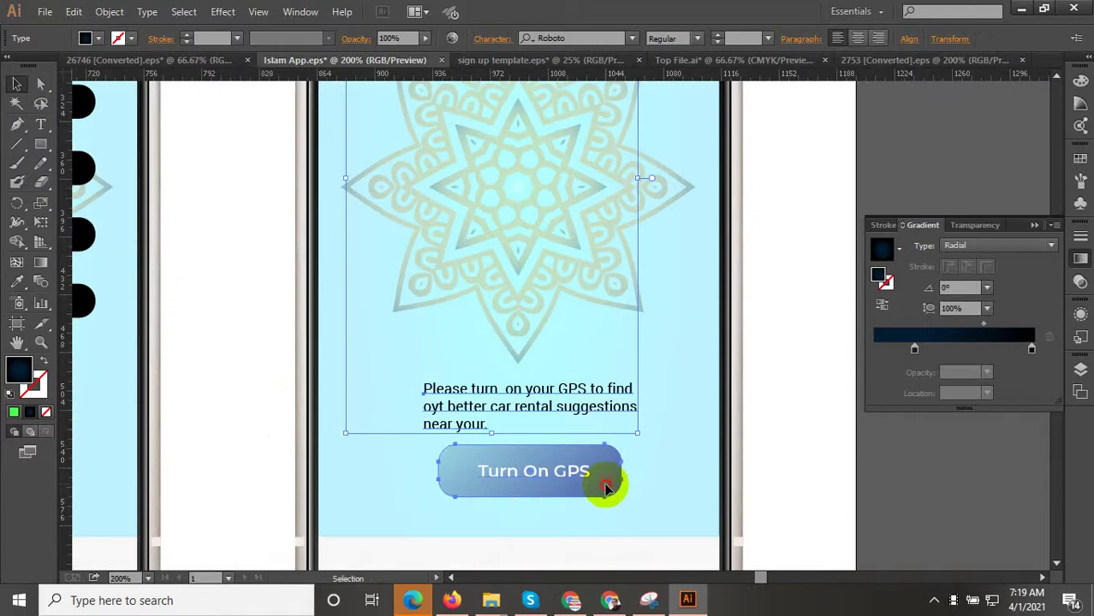
double_click(605, 486)
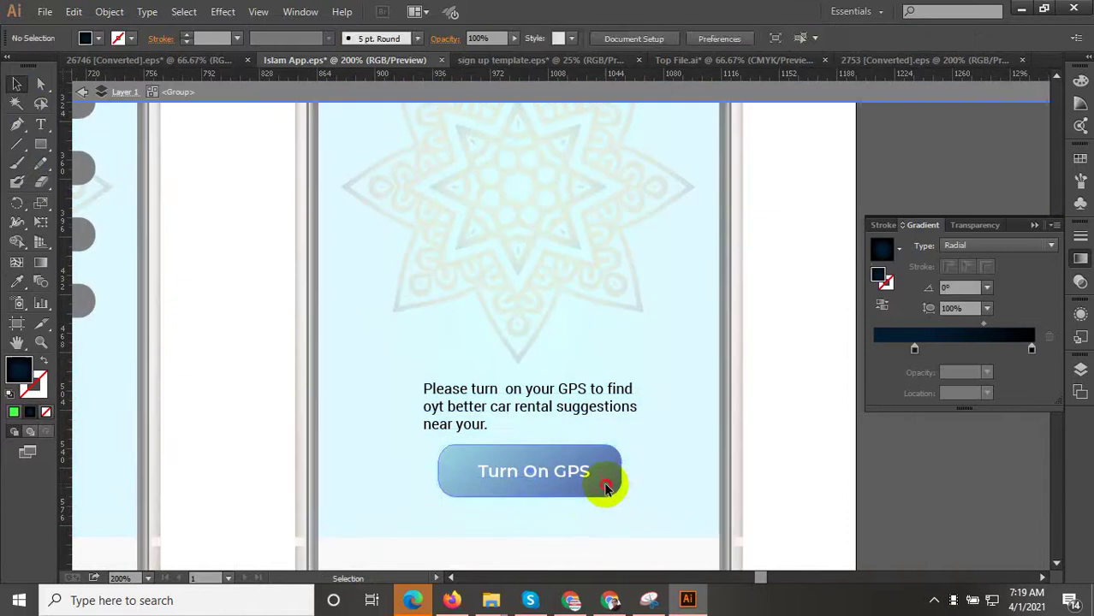
Try the Sign up button's blue gradient on the GPS button, then undo it
double_click(444, 479)
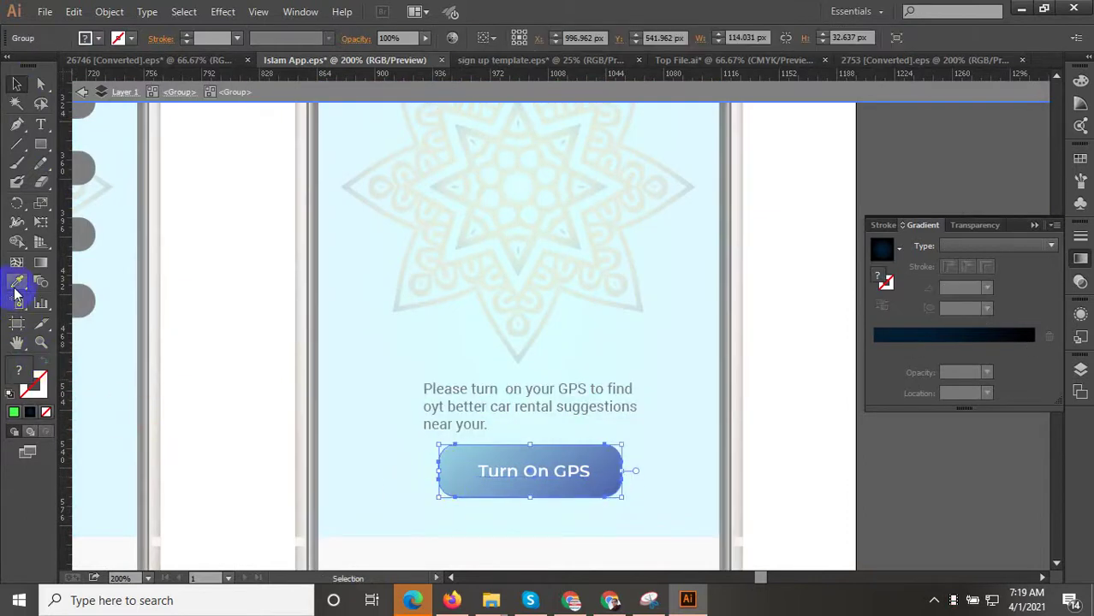
scroll(501, 437, down, 2)
click(248, 400)
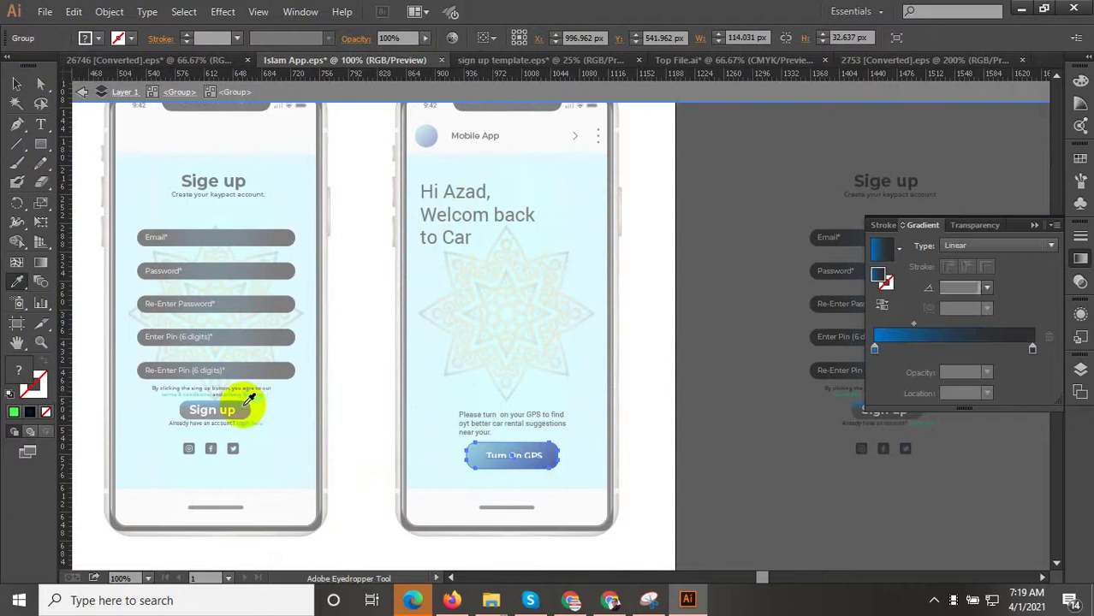
scroll(481, 496, up, 2)
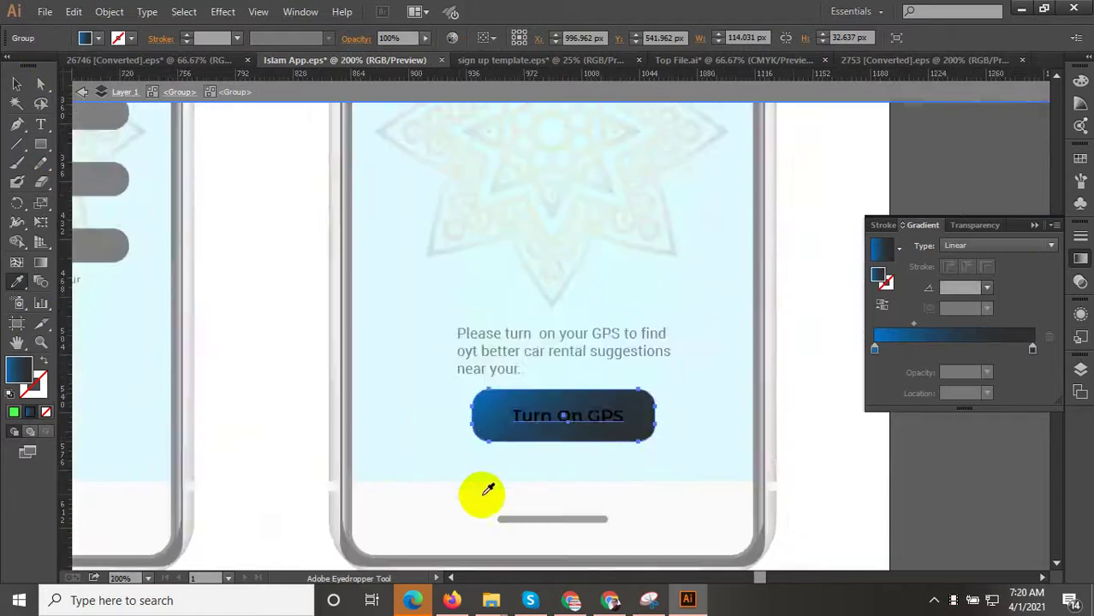
scroll(590, 462, up, 2)
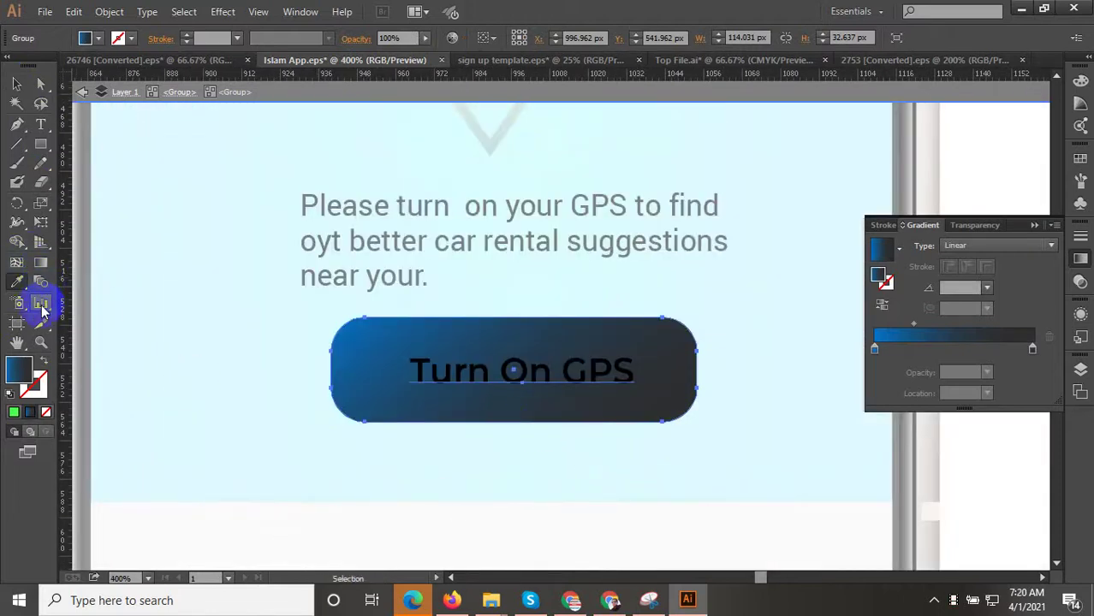
key(ctrl+z)
Apply the other phone button's dark gradient to the Turn On GPS rectangle
click(352, 344)
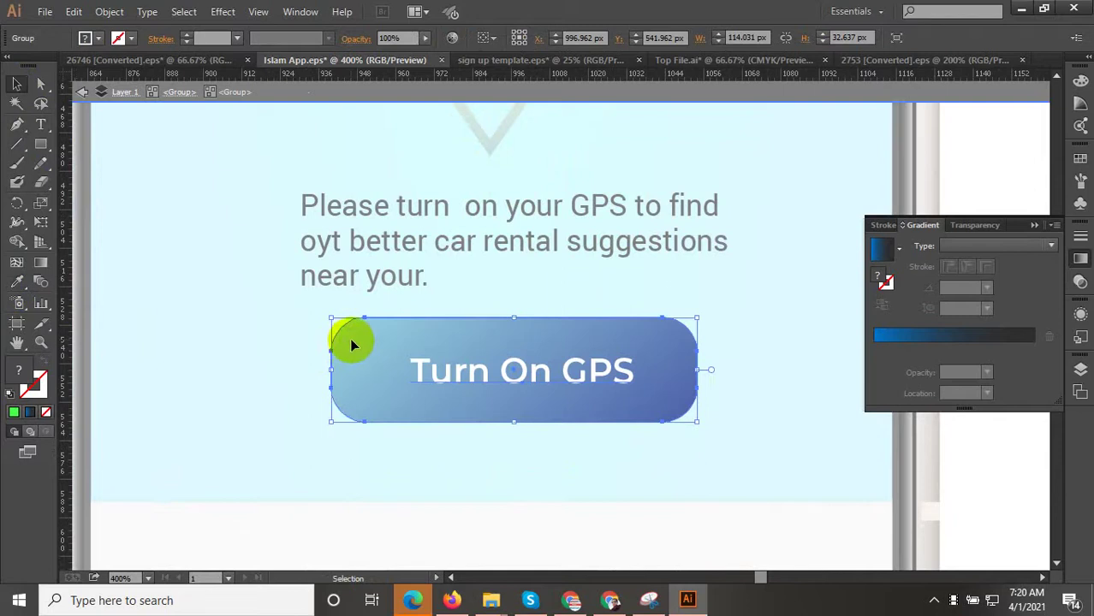
click(362, 345)
click(17, 281)
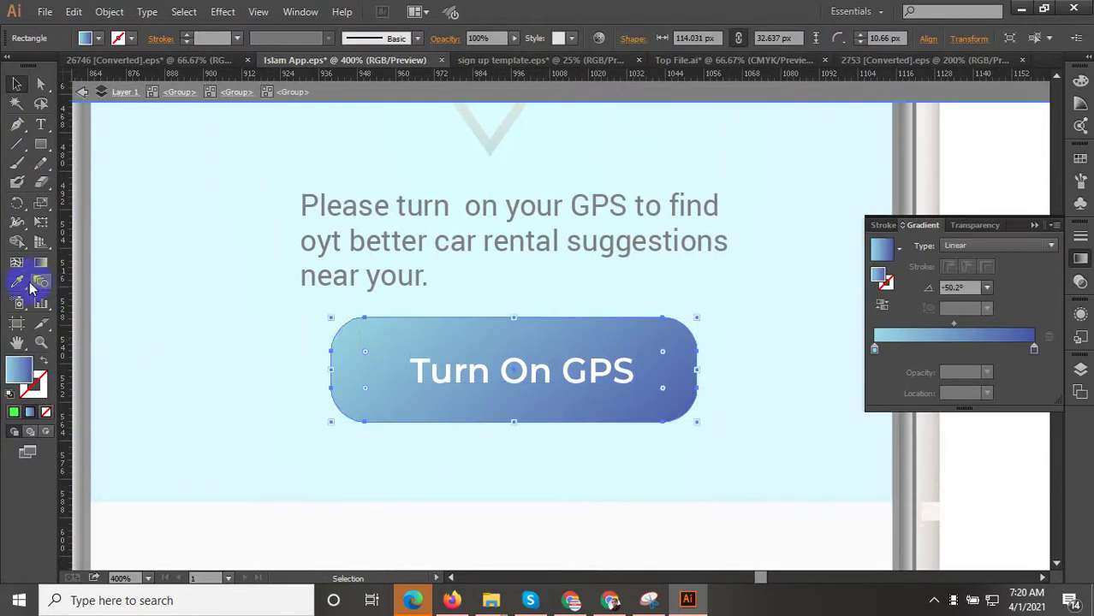
scroll(611, 477, down, 2)
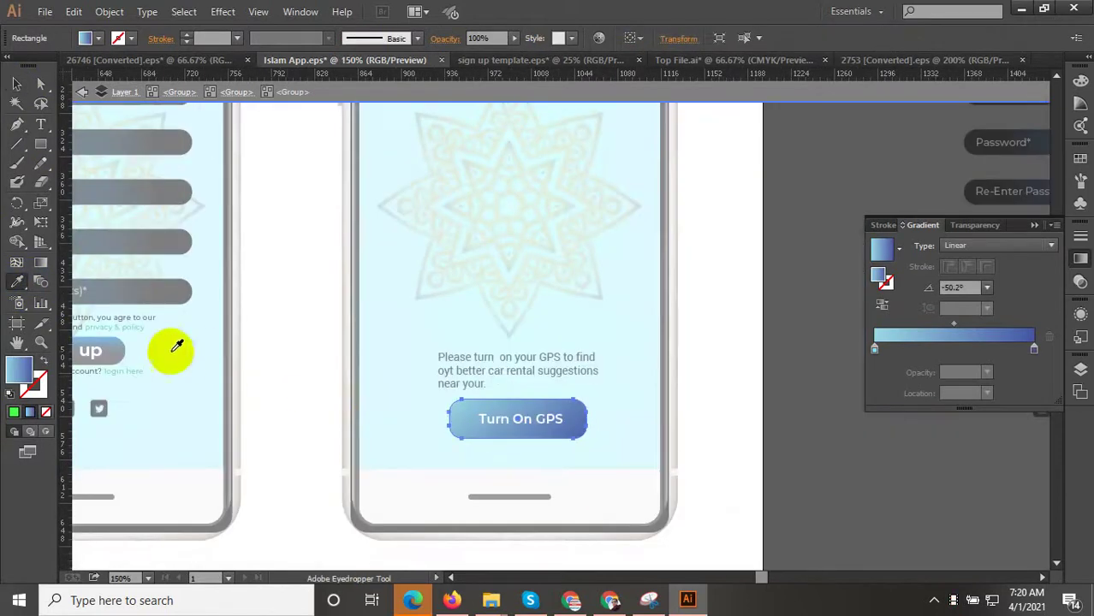
click(98, 349)
scroll(531, 423, up, 2)
Redraw the button's gradient to run vertically from top to bottom
click(40, 262)
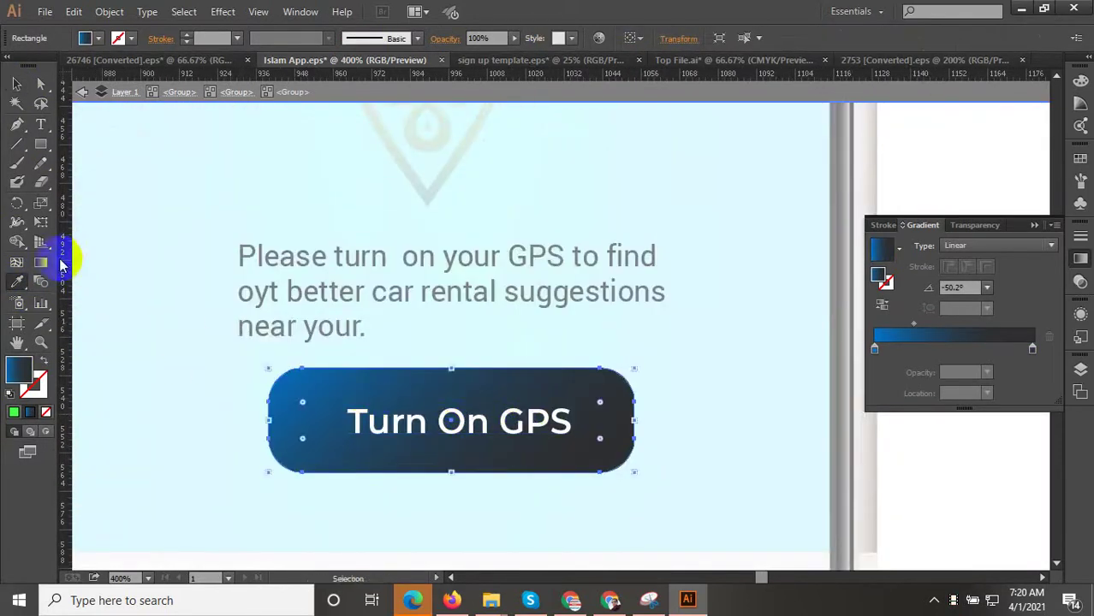
drag(453, 368, 453, 421)
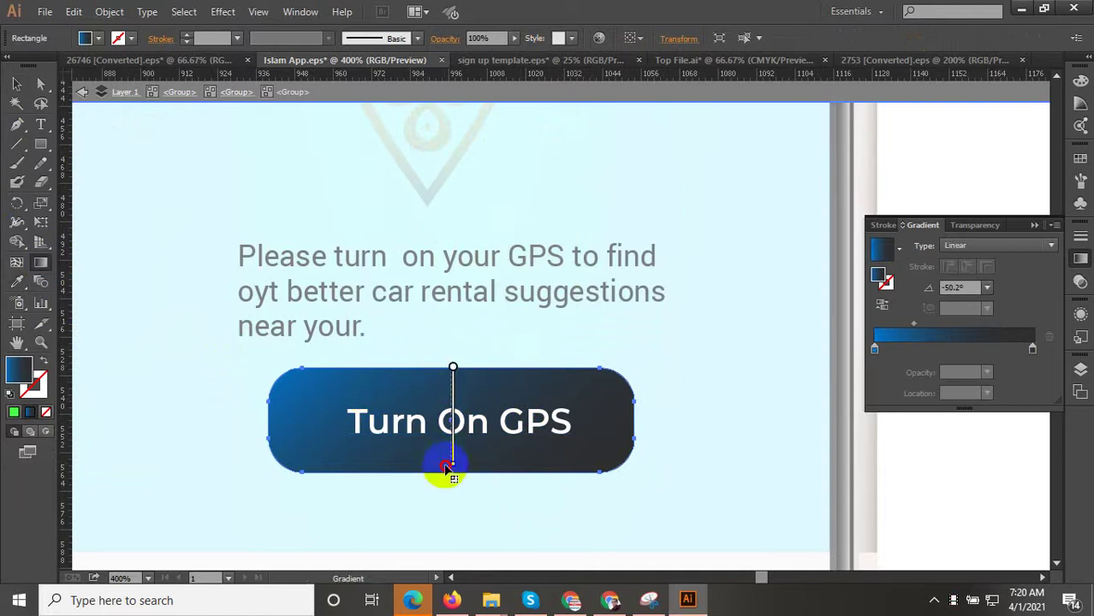
drag(447, 474, 451, 471)
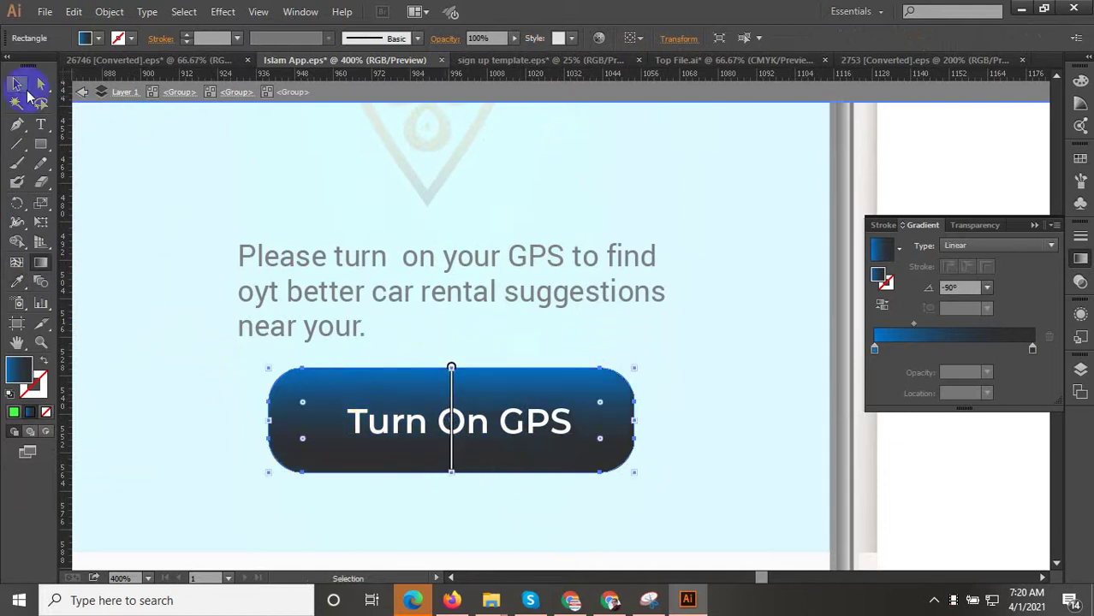
click(19, 85)
scroll(459, 394, down, 3)
click(769, 449)
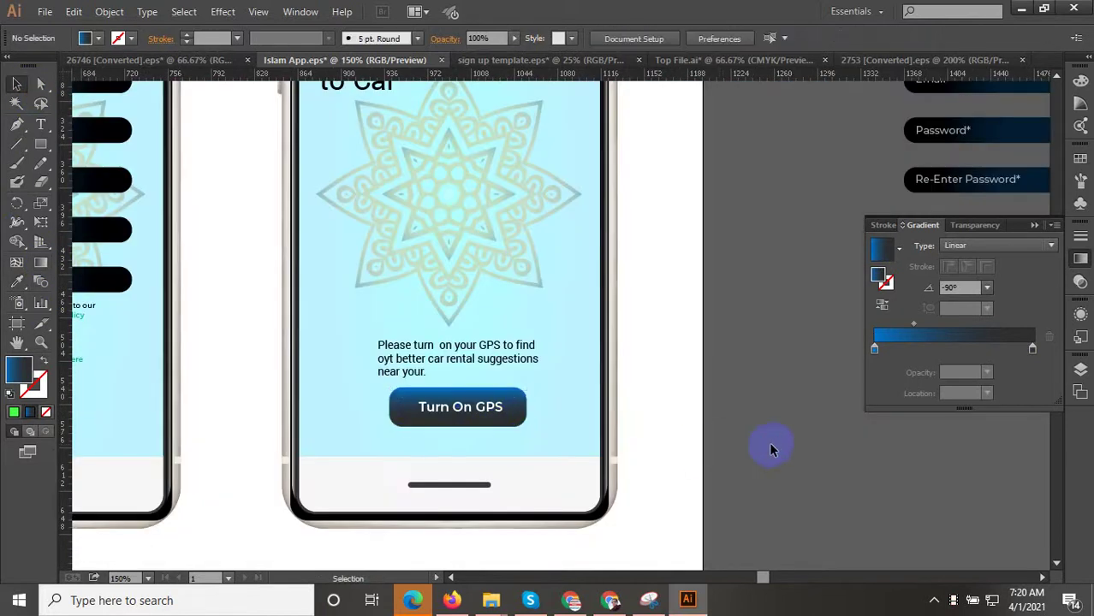
Select the dark glowing background pieces inside the Muharram artwork's clip group
scroll(794, 454, down, 2)
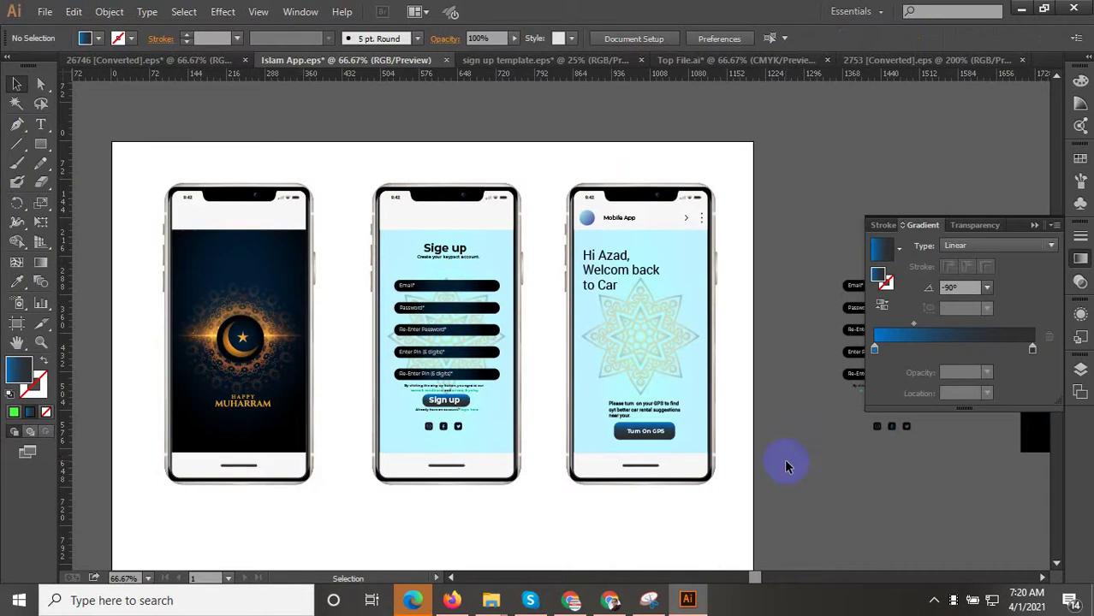
scroll(774, 436, up, 1)
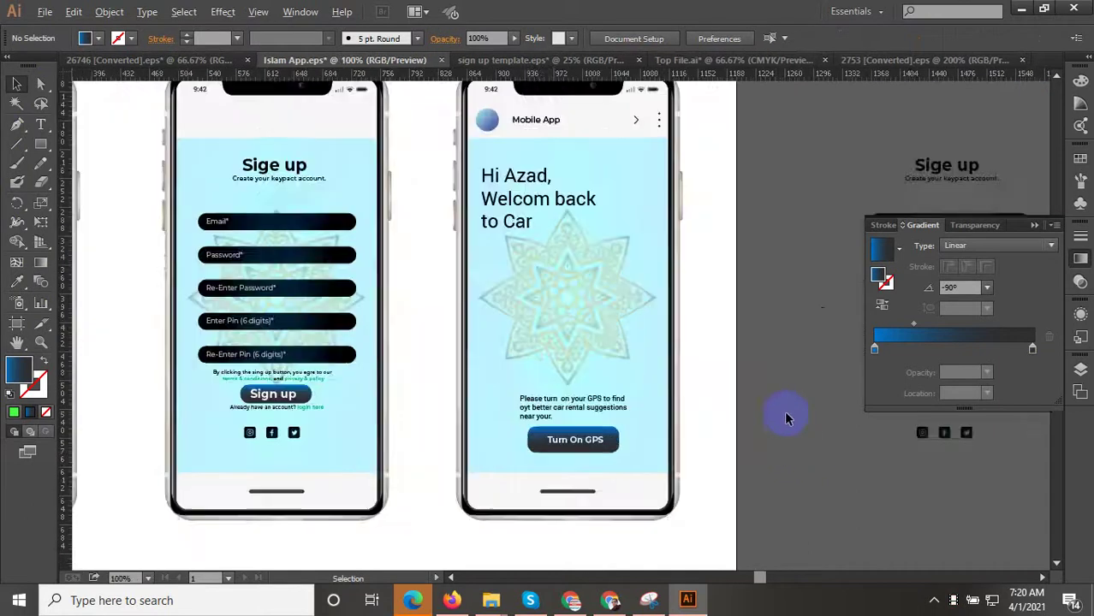
scroll(426, 495, down, 1)
scroll(556, 475, up, 1)
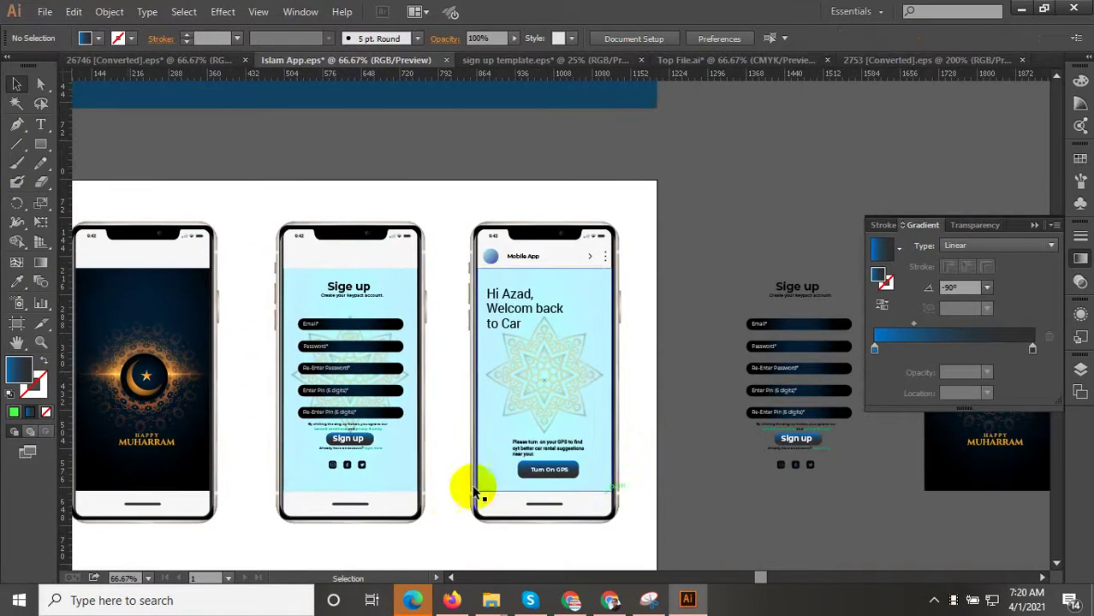
click(131, 379)
drag(136, 375, 275, 391)
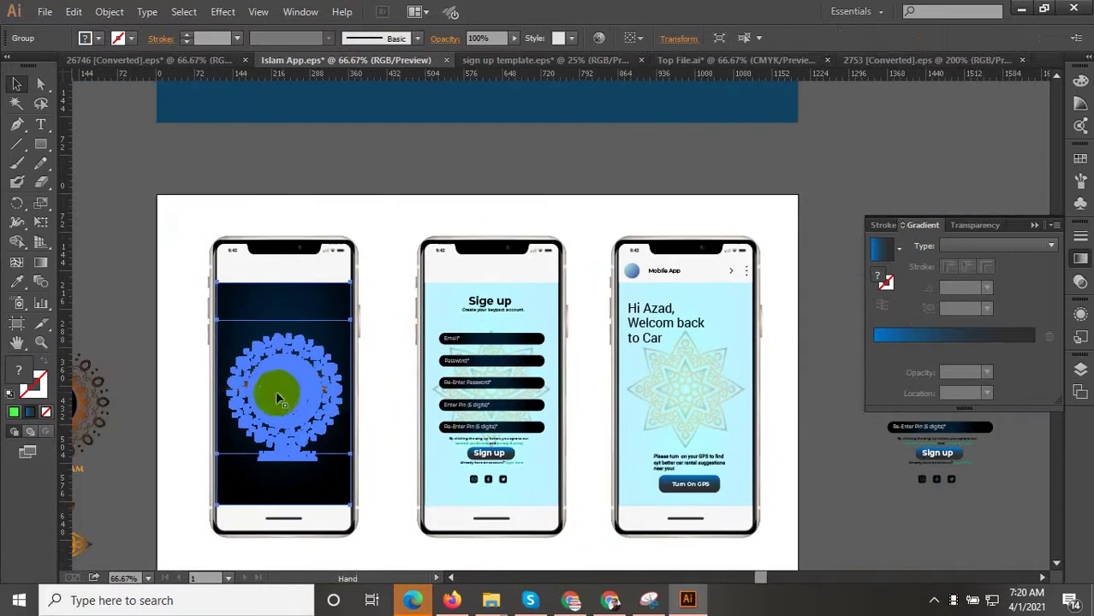
scroll(285, 398, up, 2)
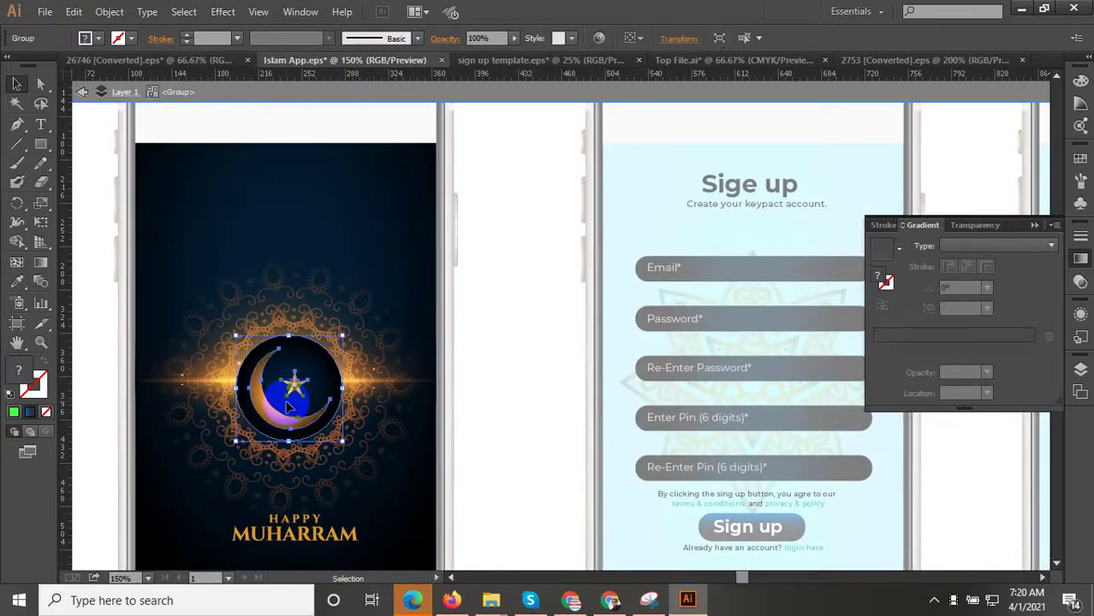
click(374, 315)
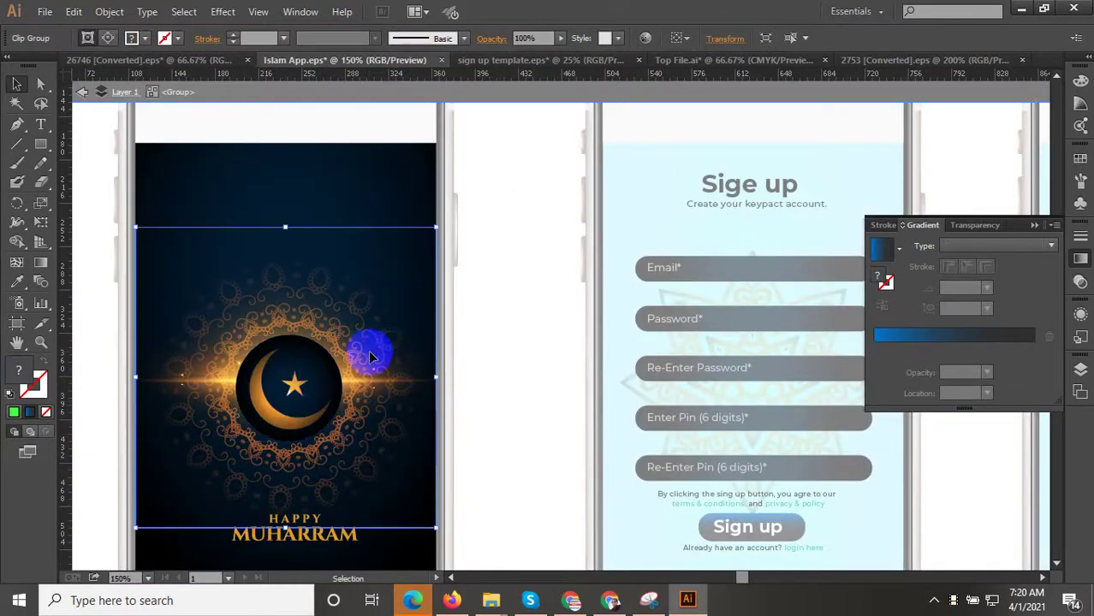
click(358, 192)
shift+click(358, 238)
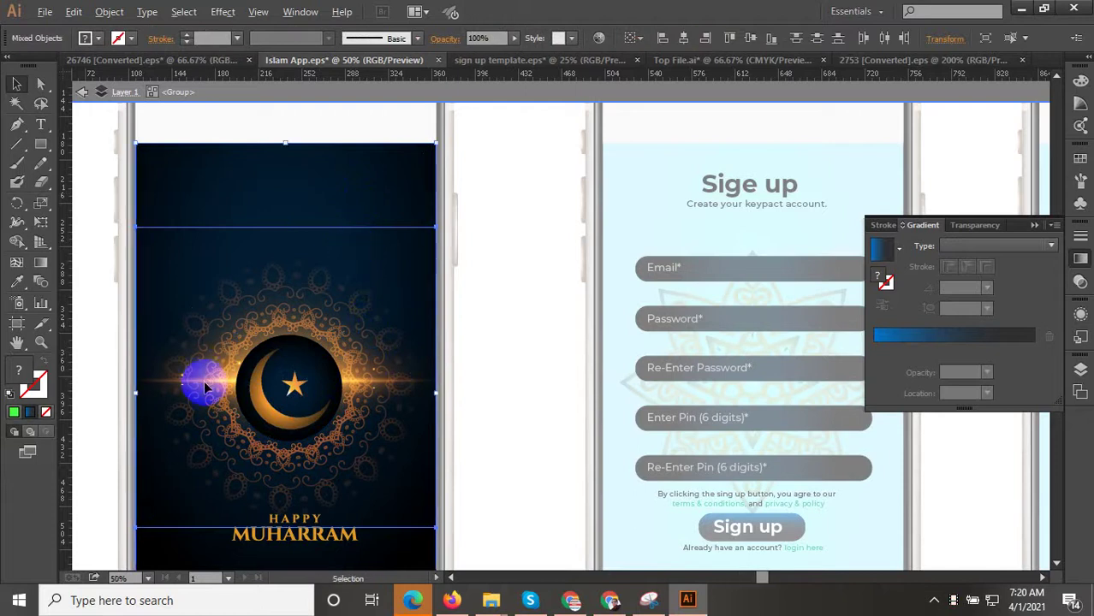
scroll(195, 379, down, 3)
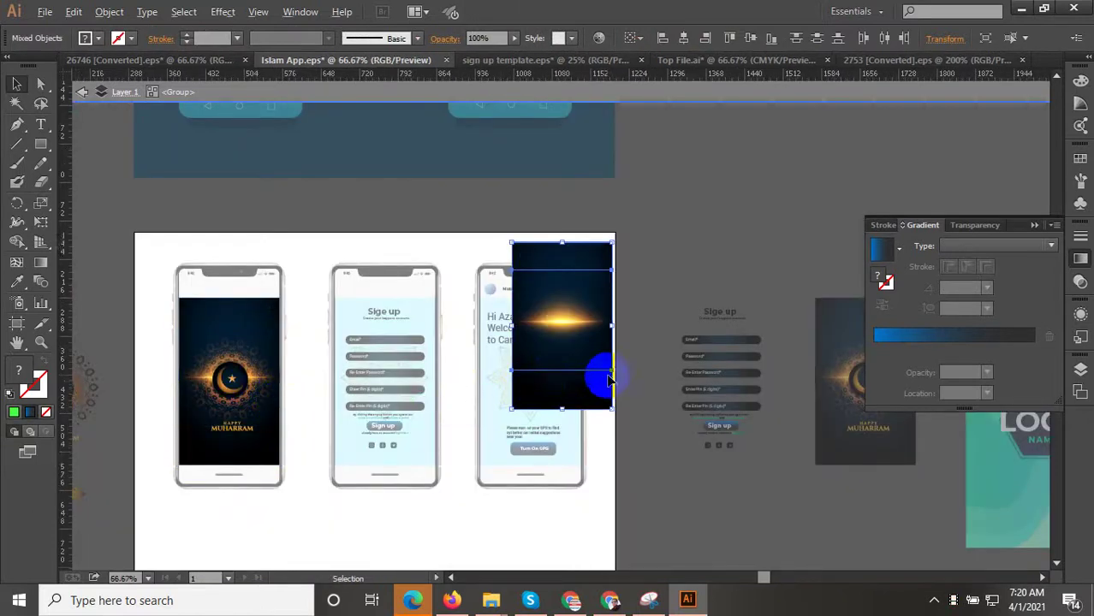
Delete the stray dark rectangle and move the Muharram artwork beside the third phone
scroll(604, 380, up, 1)
key(Delete)
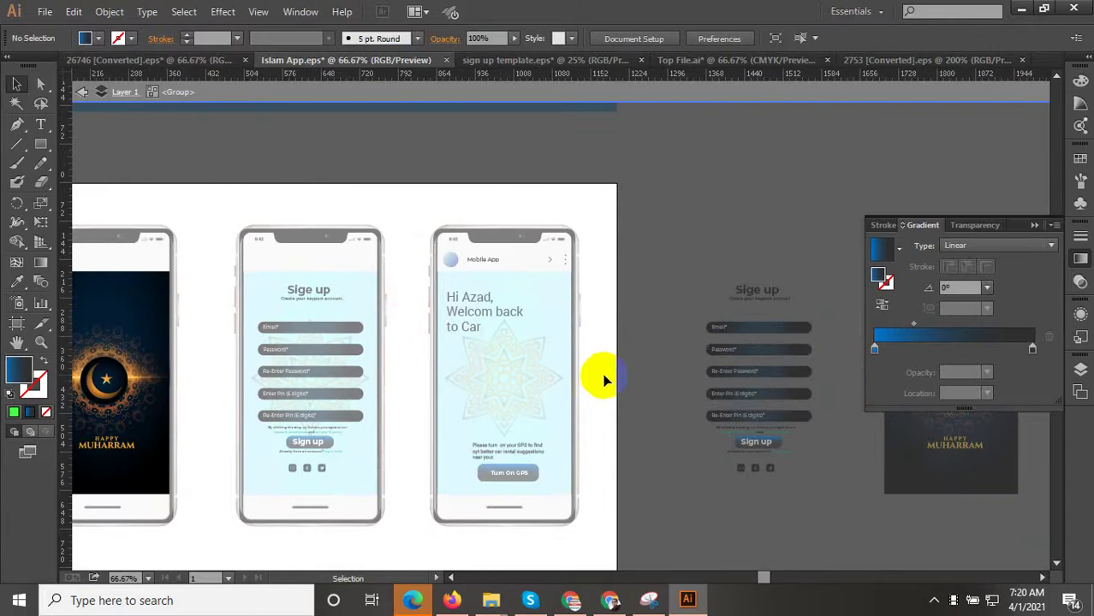
mouse_move(505, 381)
mouse_down()
mouse_move(143, 381)
mouse_move(256, 396)
mouse_up()
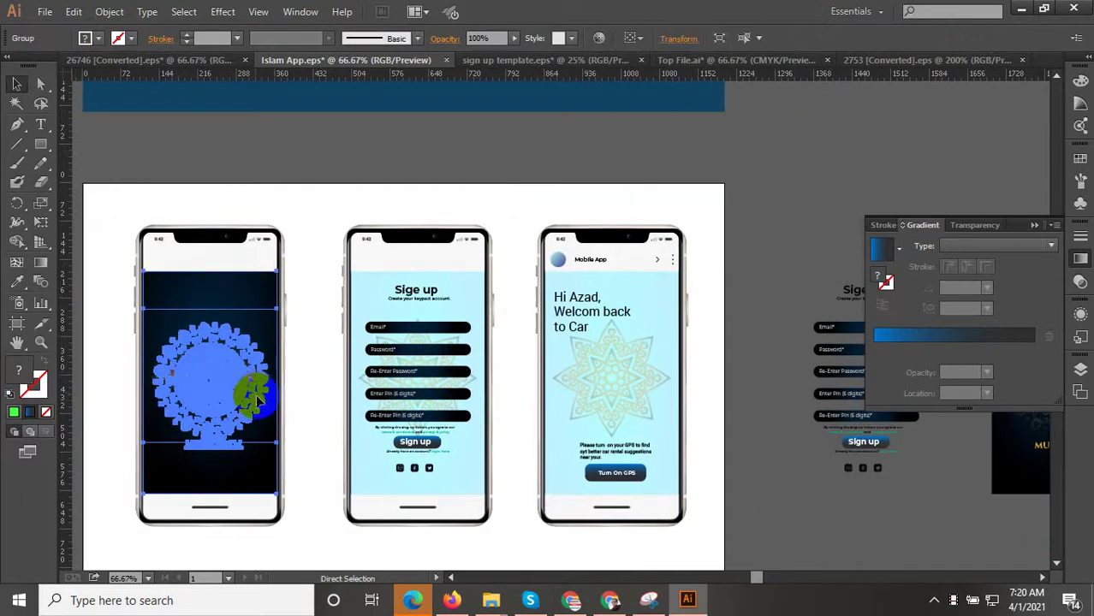
drag(659, 465, 503, 486)
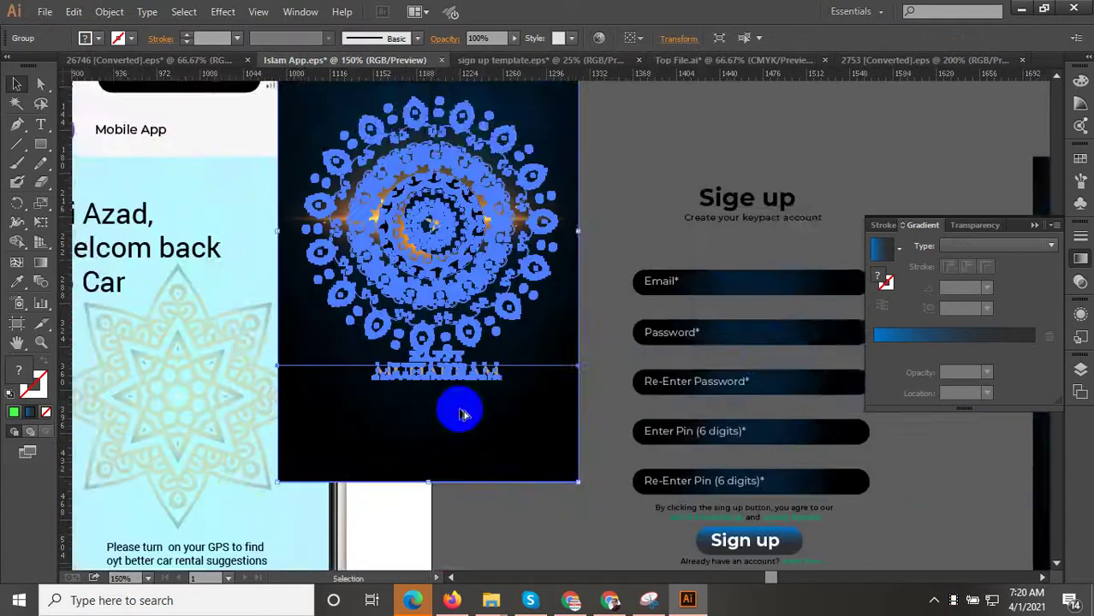
mouse_move(464, 422)
mouse_down()
mouse_move(484, 488)
mouse_move(479, 420)
mouse_up()
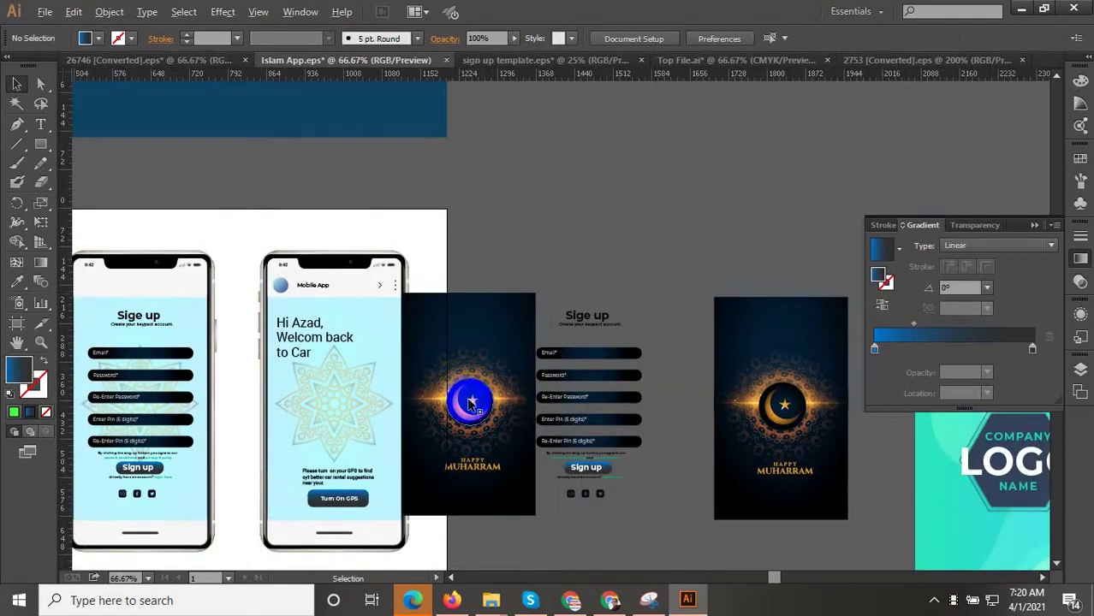
Strip the moon, star, text and glow from the Muharram group and place the dark mandala on the welcome-screen phone
double_click(473, 411)
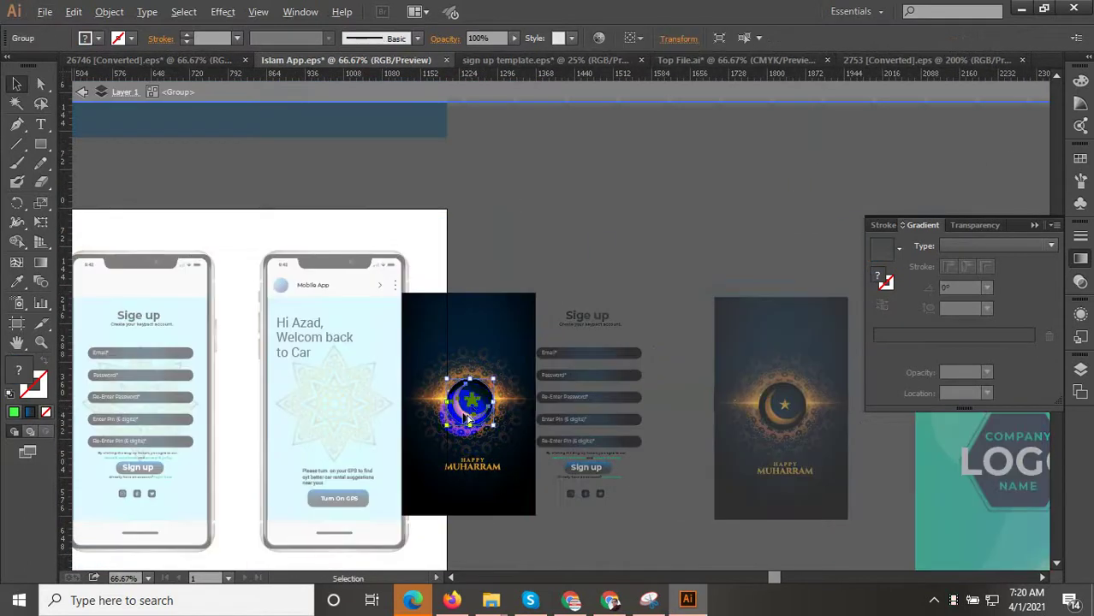
scroll(470, 412, up, 2)
key(Delete)
drag(485, 484, 484, 543)
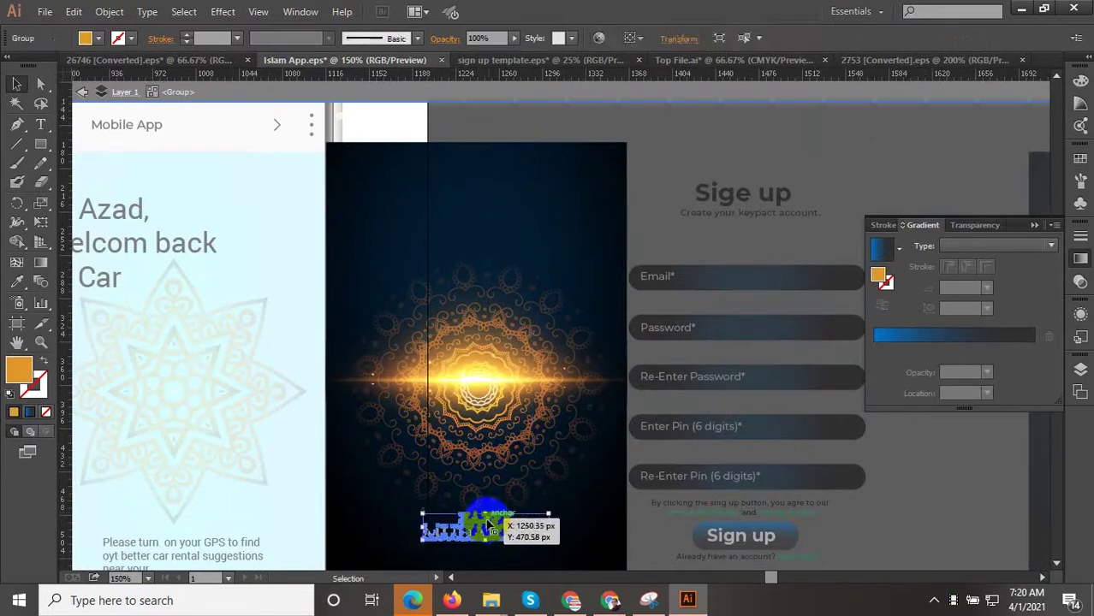
click(482, 386)
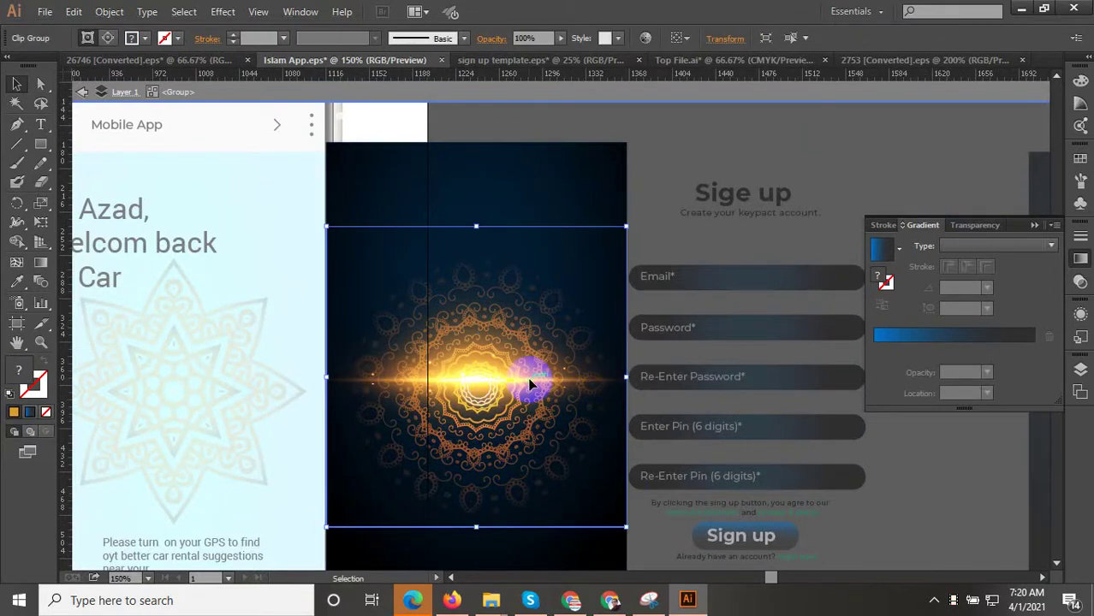
double_click(531, 385)
drag(531, 385, 547, 259)
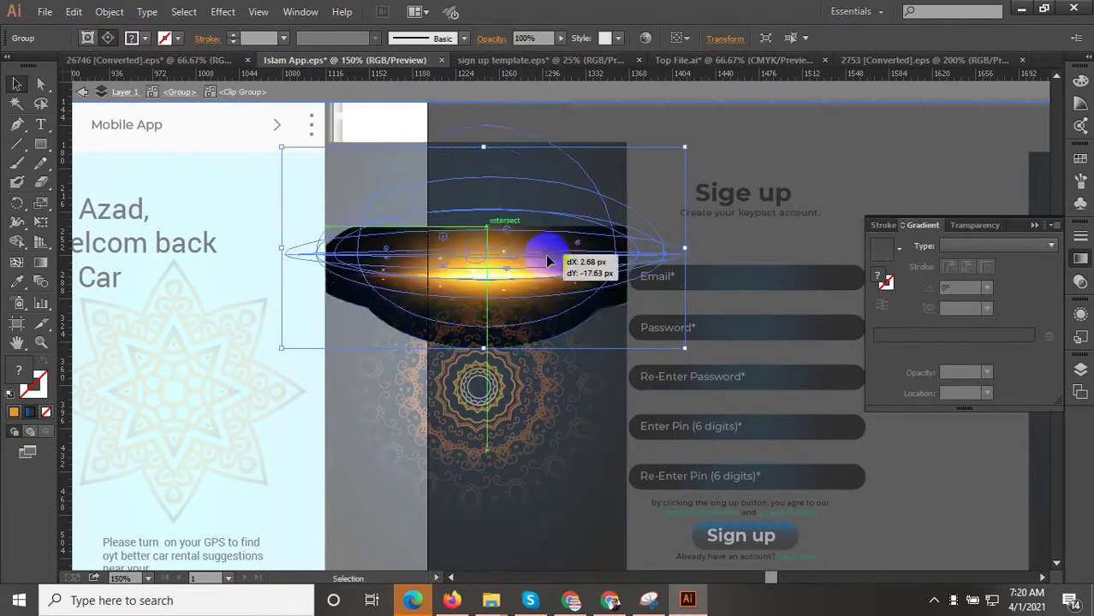
double_click(548, 259)
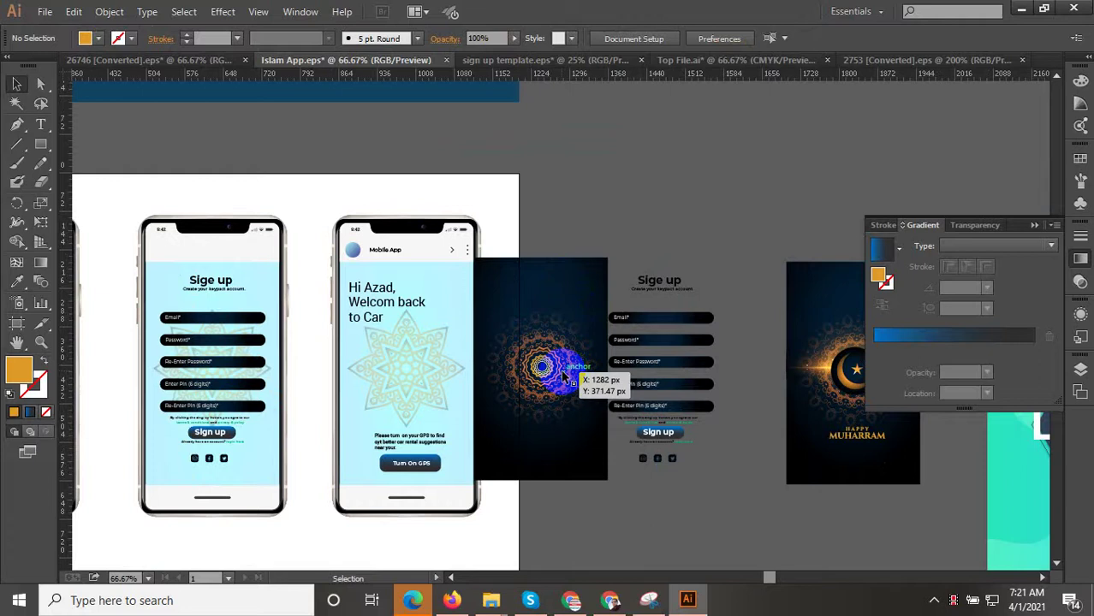
drag(563, 375, 412, 385)
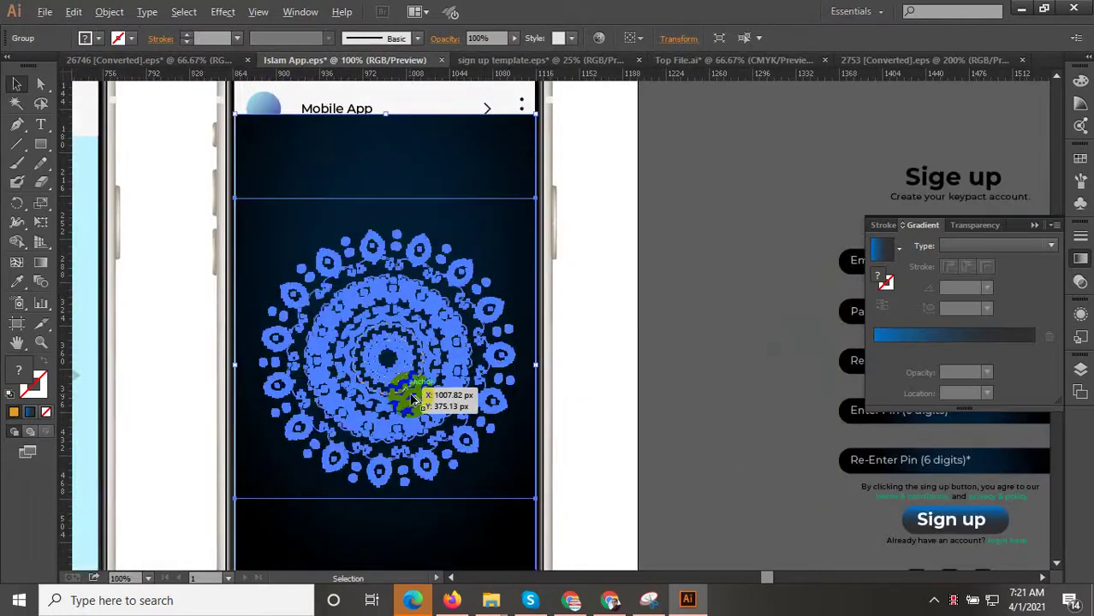
Centre the mandala over the welcome screen and delete its dark background
drag(411, 384, 407, 377)
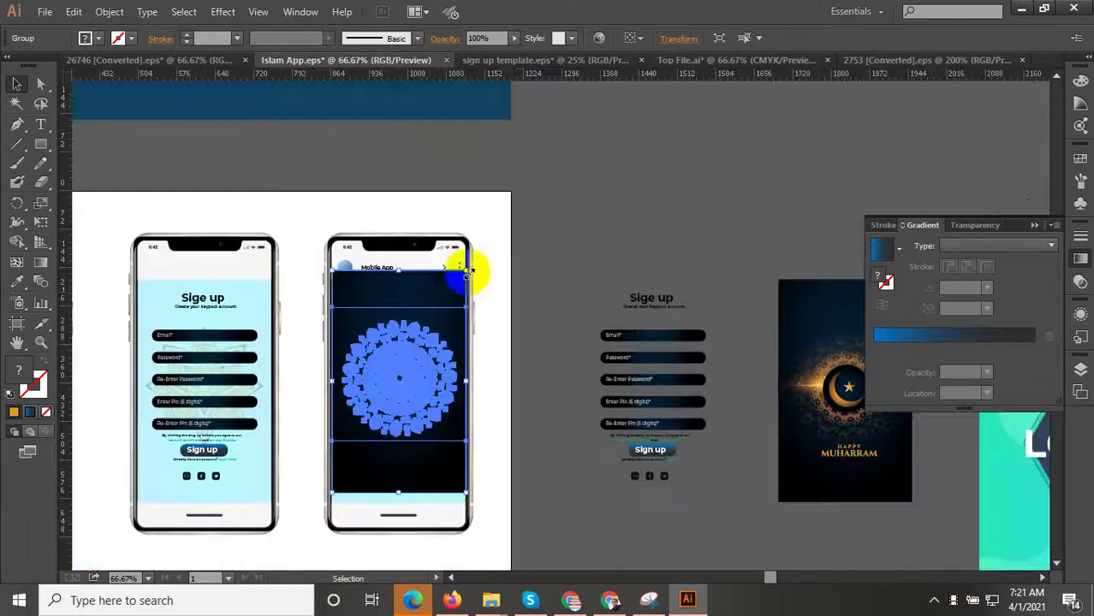
double_click(439, 288)
scroll(449, 296, up, 1)
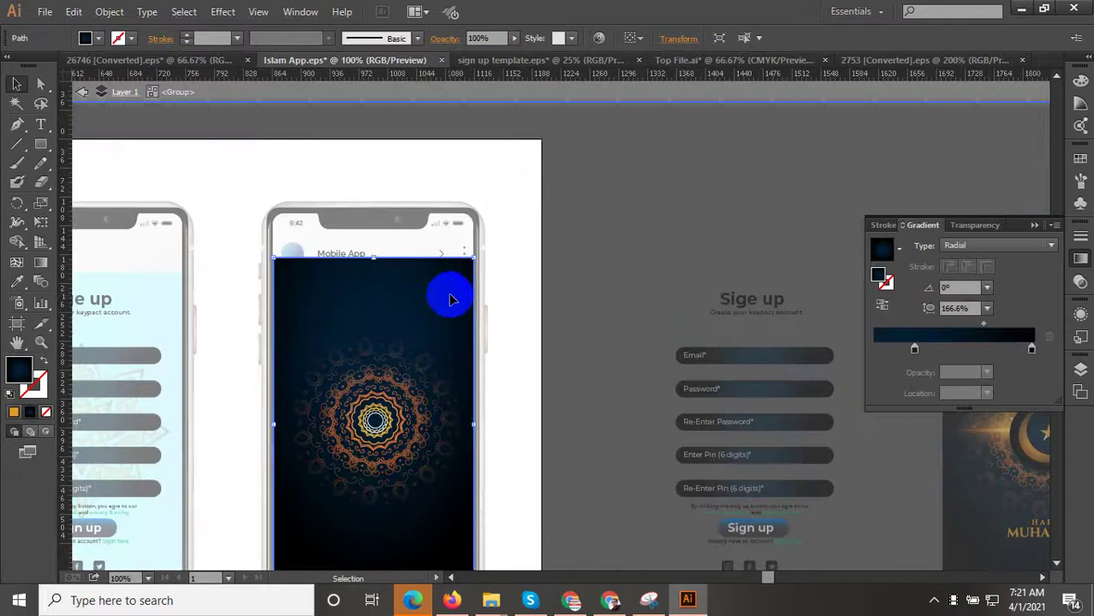
key(Delete)
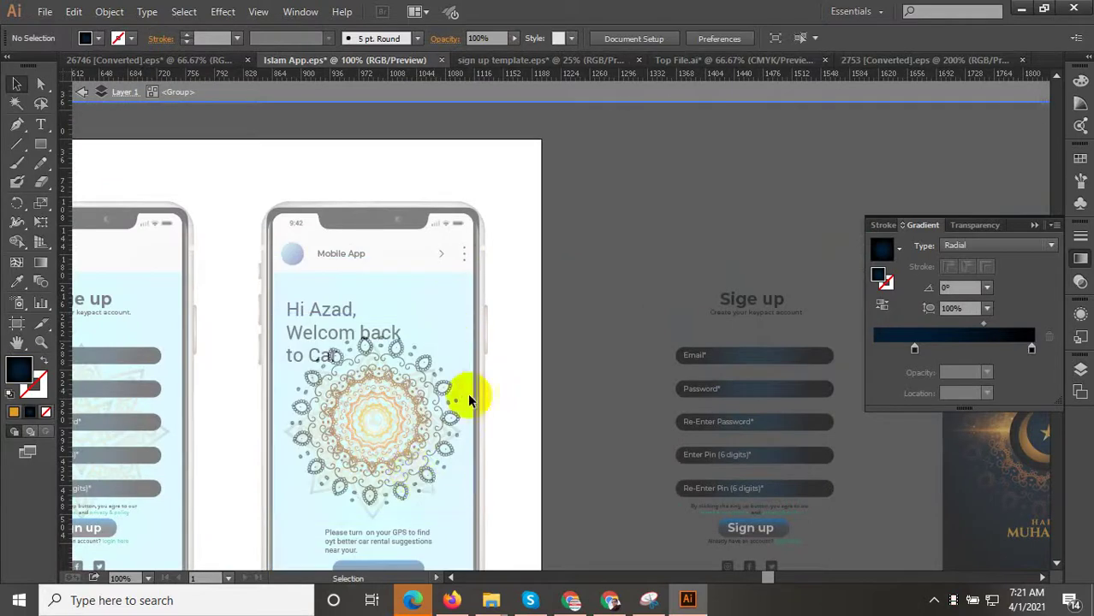
double_click(701, 360)
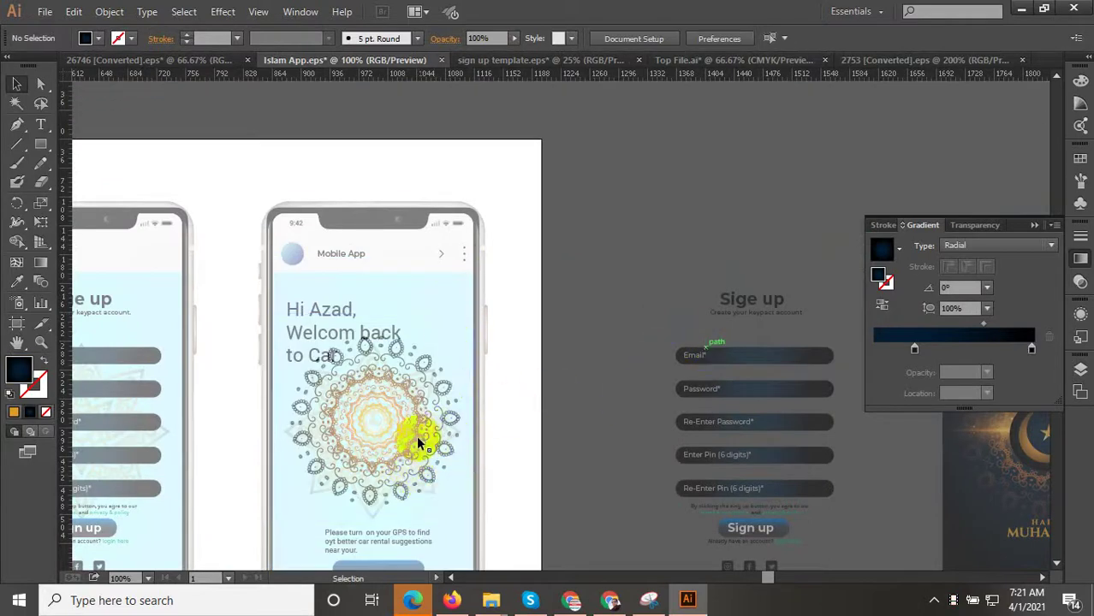
Move the round orange mandala beside the Sige up sign-up form
drag(412, 430, 648, 458)
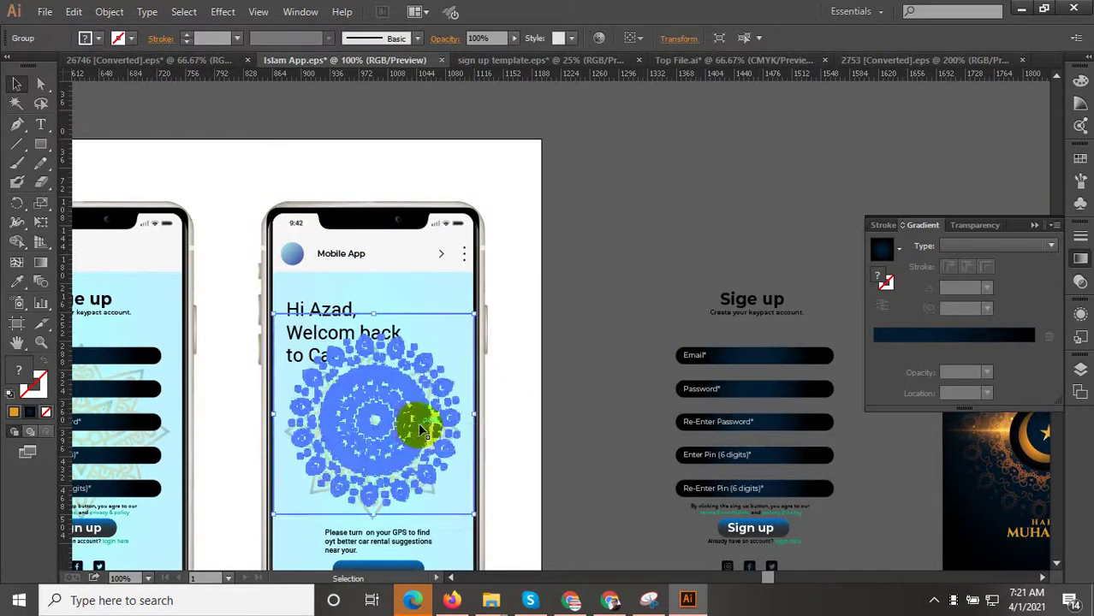
click(614, 262)
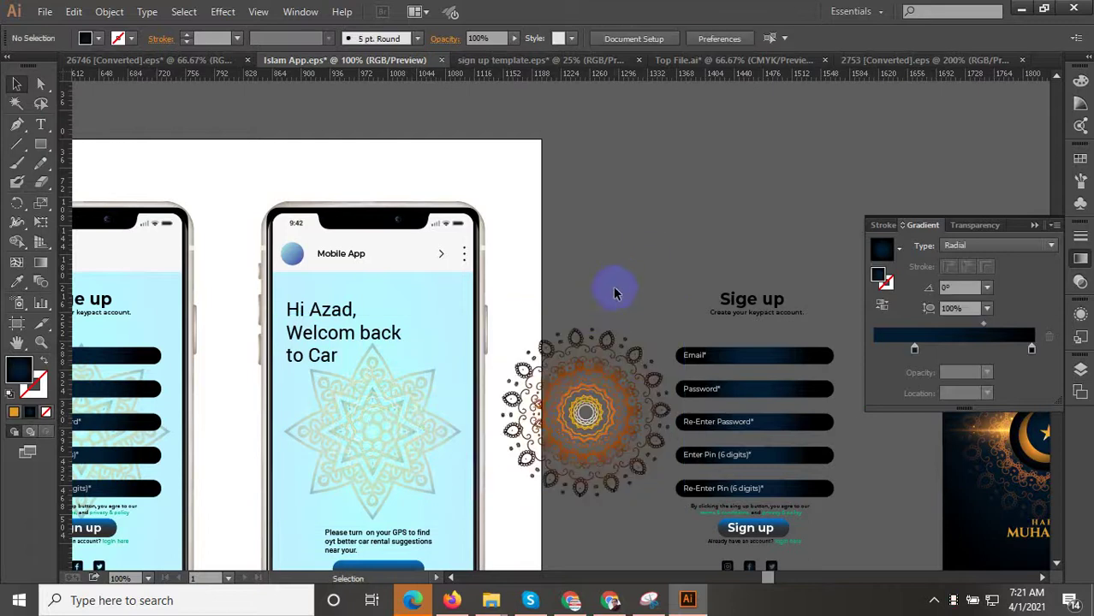
scroll(445, 428, up, 1)
scroll(464, 416, down, 1)
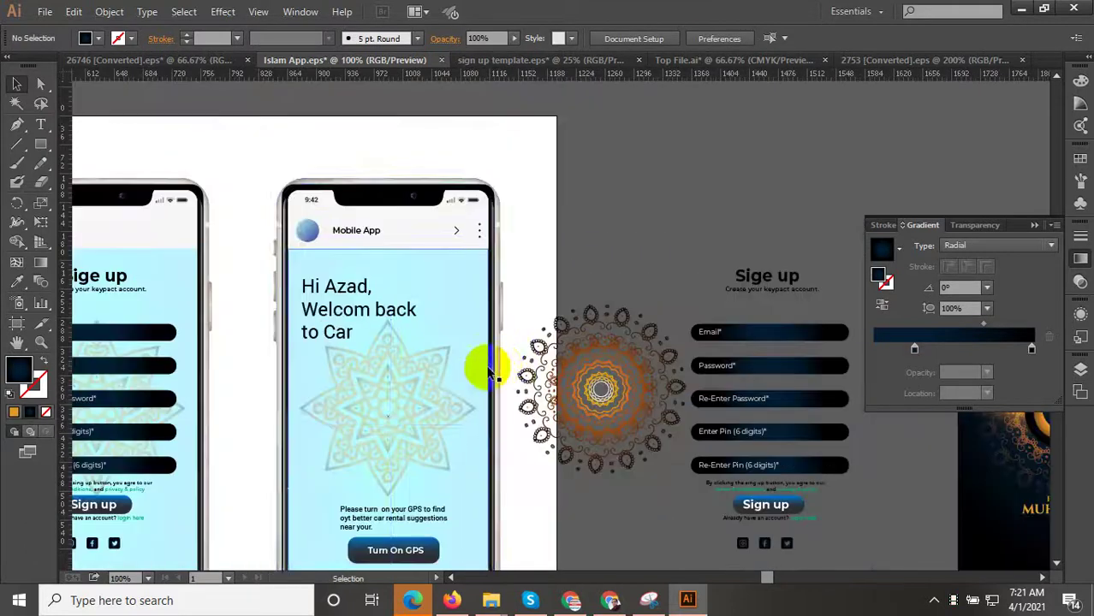
click(469, 327)
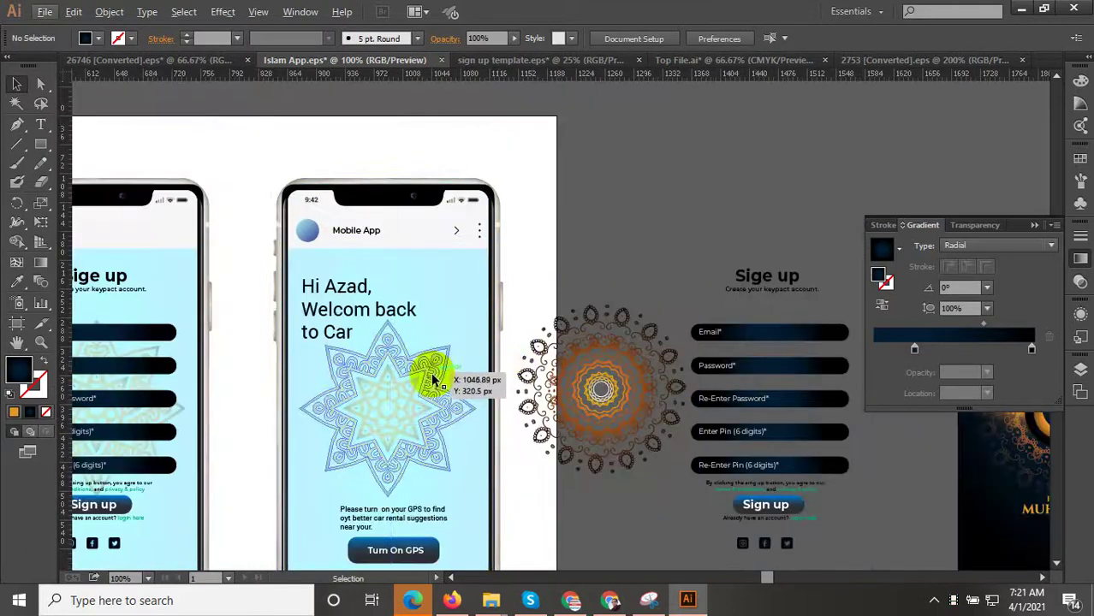
Eyedropper the mandala's gradient onto the star, then undo it
click(19, 288)
click(597, 386)
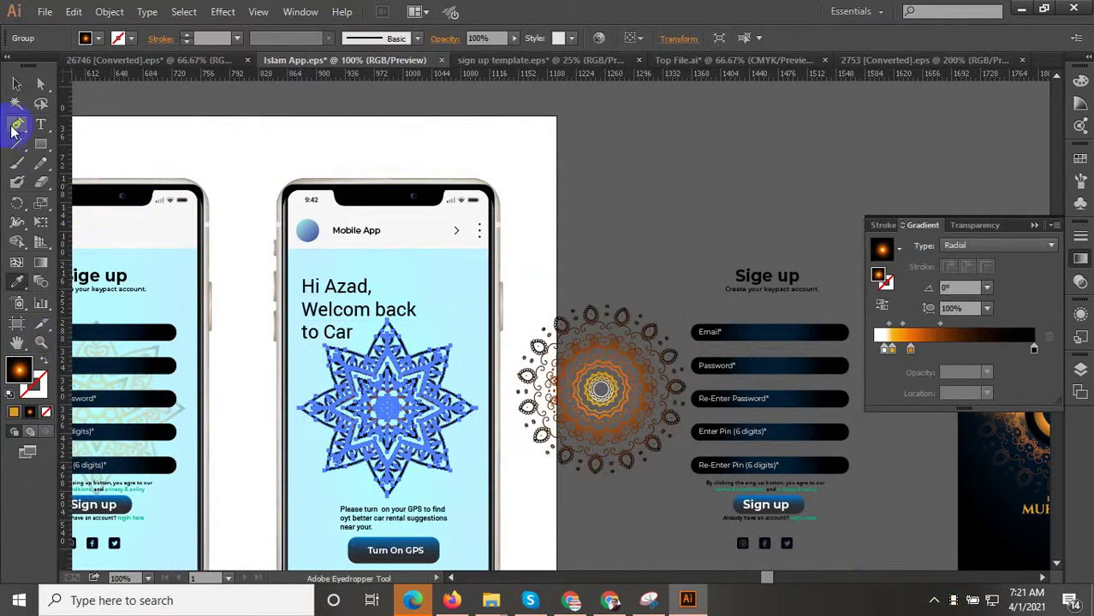
click(17, 83)
click(708, 186)
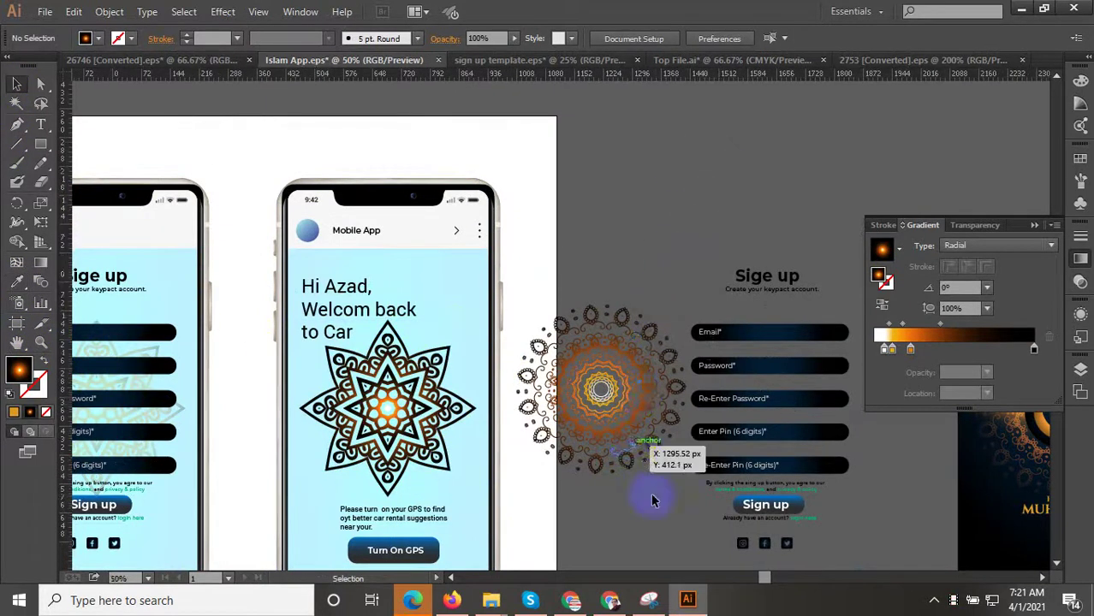
scroll(652, 501, down, 3)
key(ctrl+z)
scroll(653, 499, up, 2)
scroll(655, 500, up, 2)
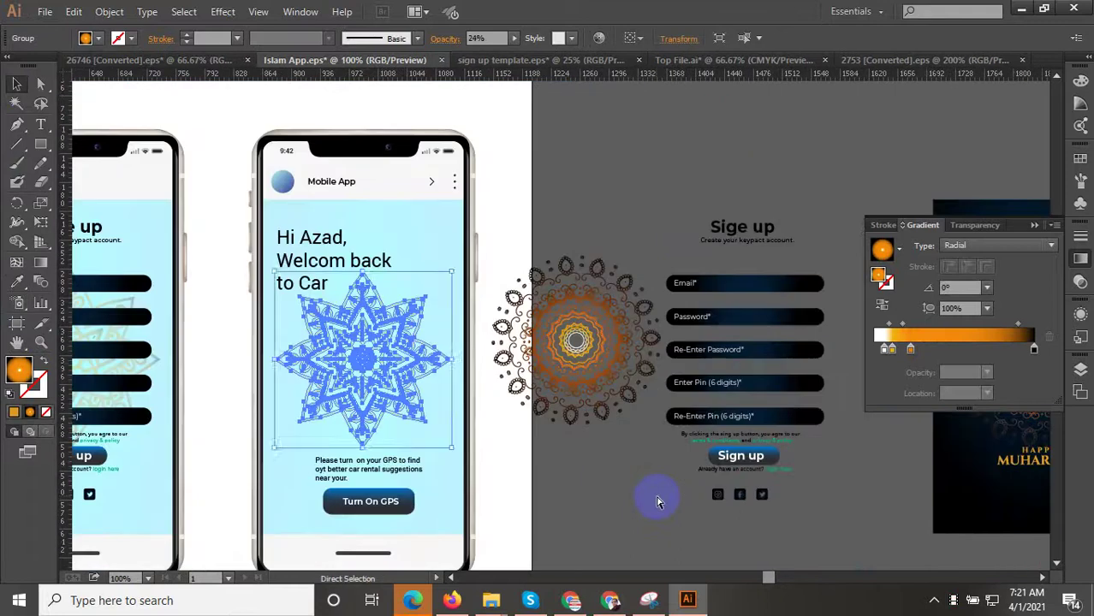
Apply the mandala's orange-to-black Radial gradient to the star's fill
click(368, 385)
scroll(374, 390, up, 1)
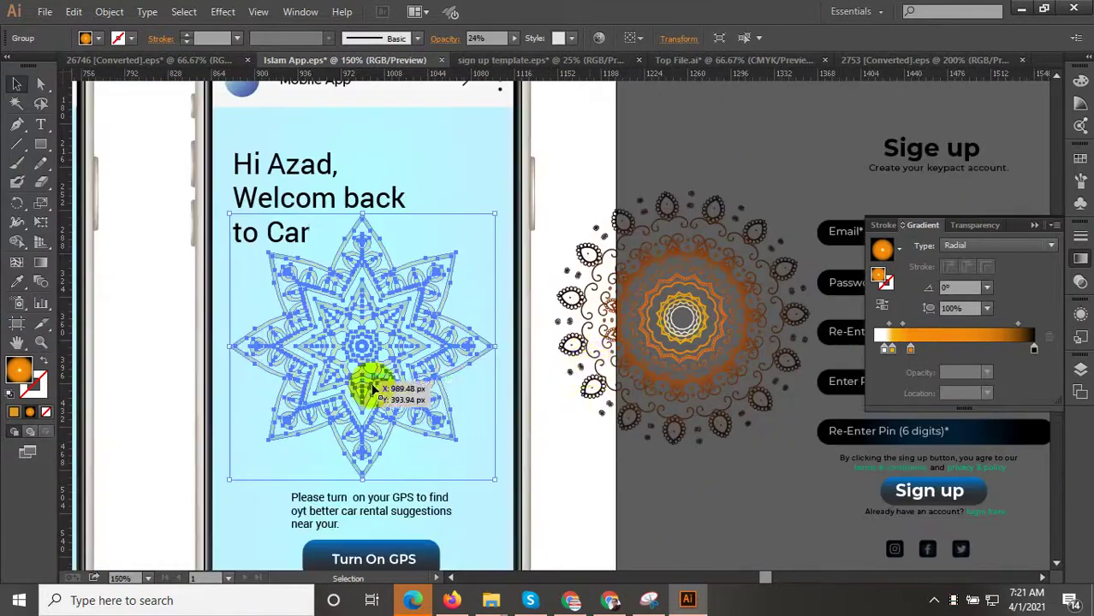
click(17, 281)
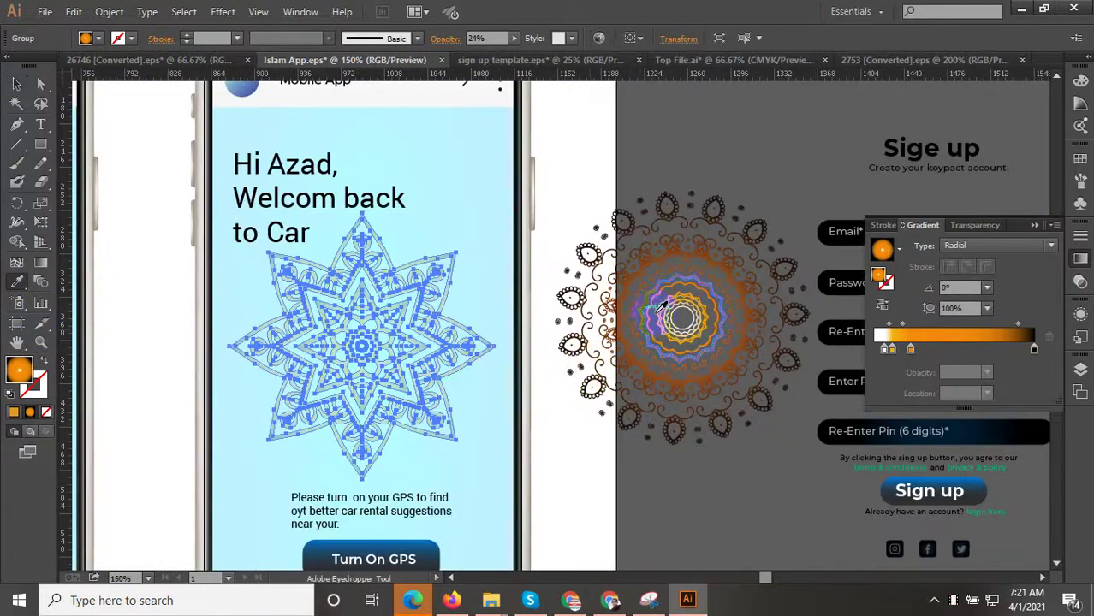
click(700, 309)
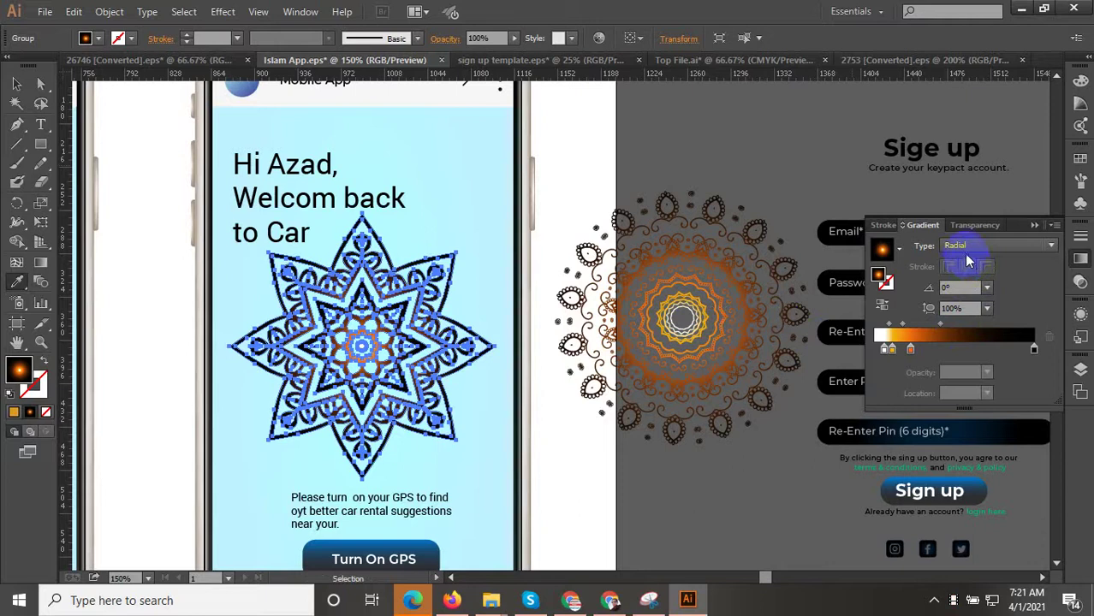
click(965, 248)
click(963, 273)
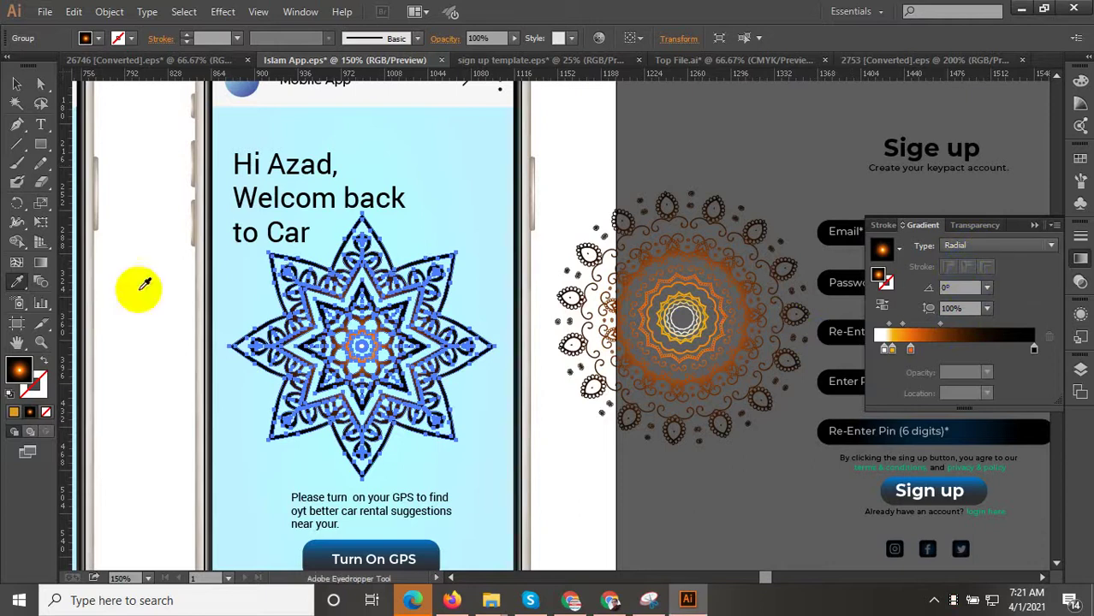
key(v)
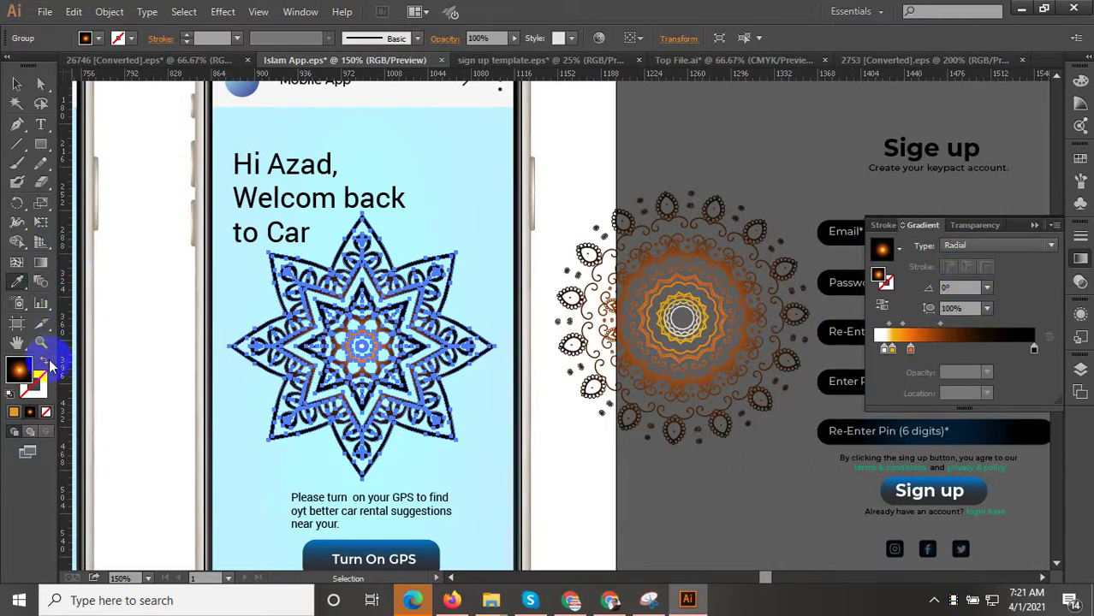
click(44, 360)
click(48, 363)
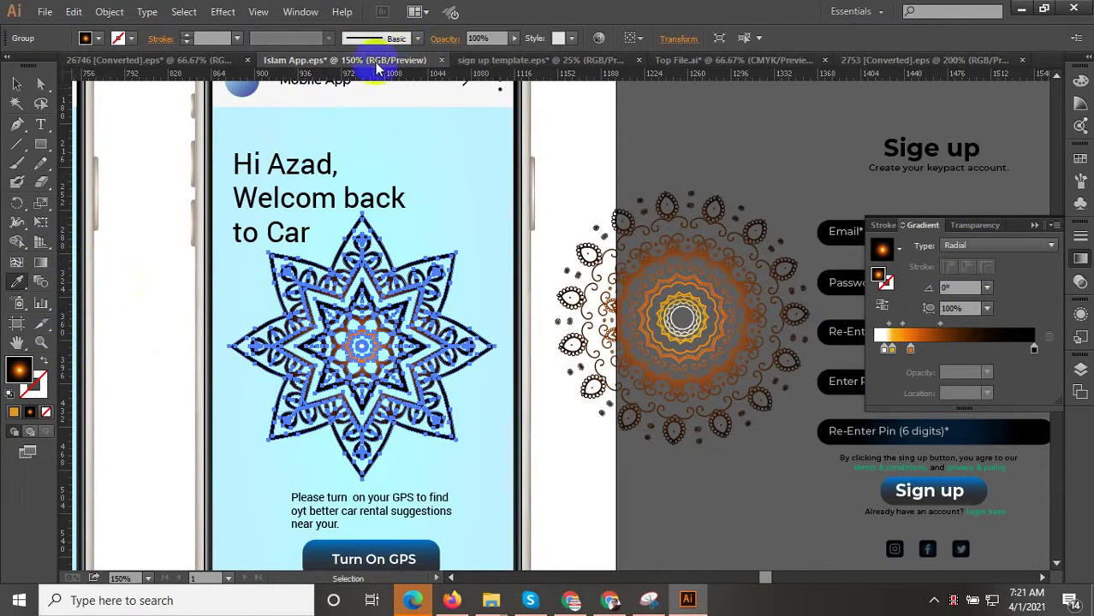
Drag the star's radial gradient from its centre down to below the GPS button
click(41, 264)
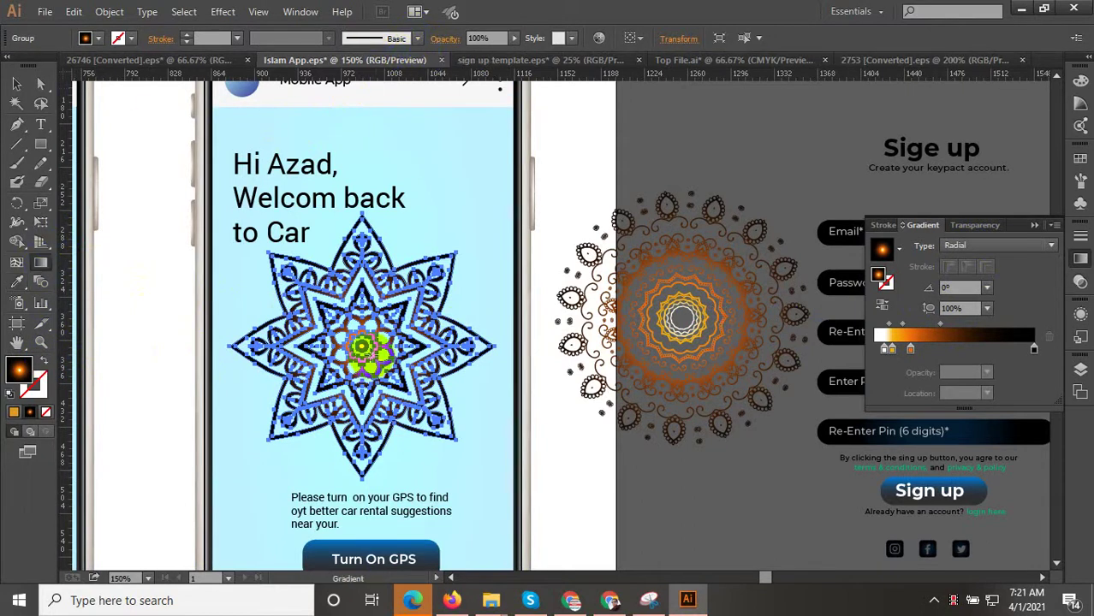
drag(362, 346, 390, 484)
scroll(394, 342, down, 1)
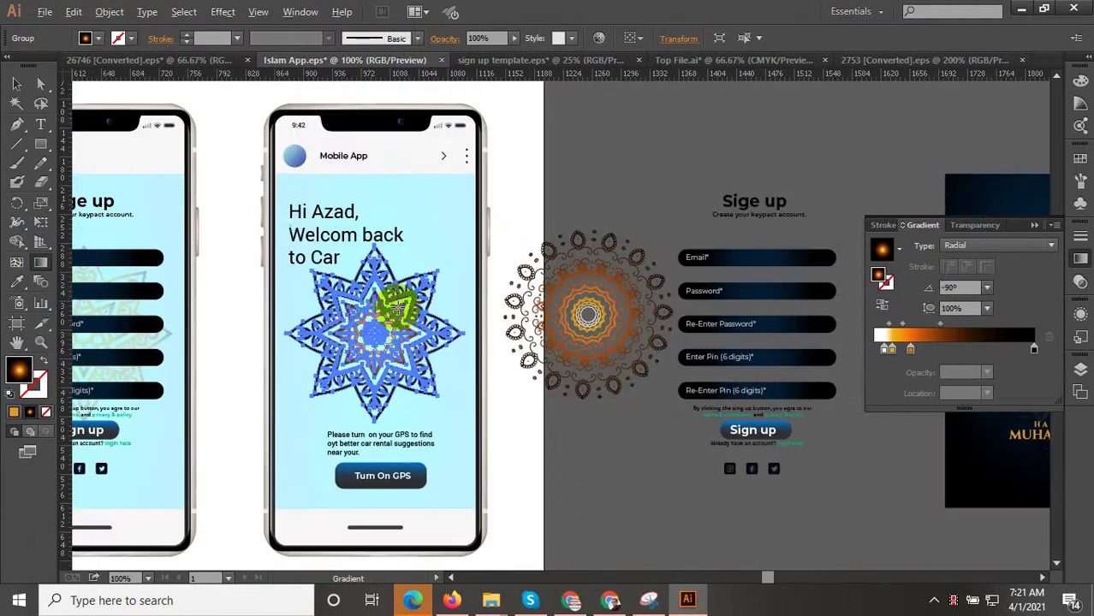
drag(370, 332, 386, 505)
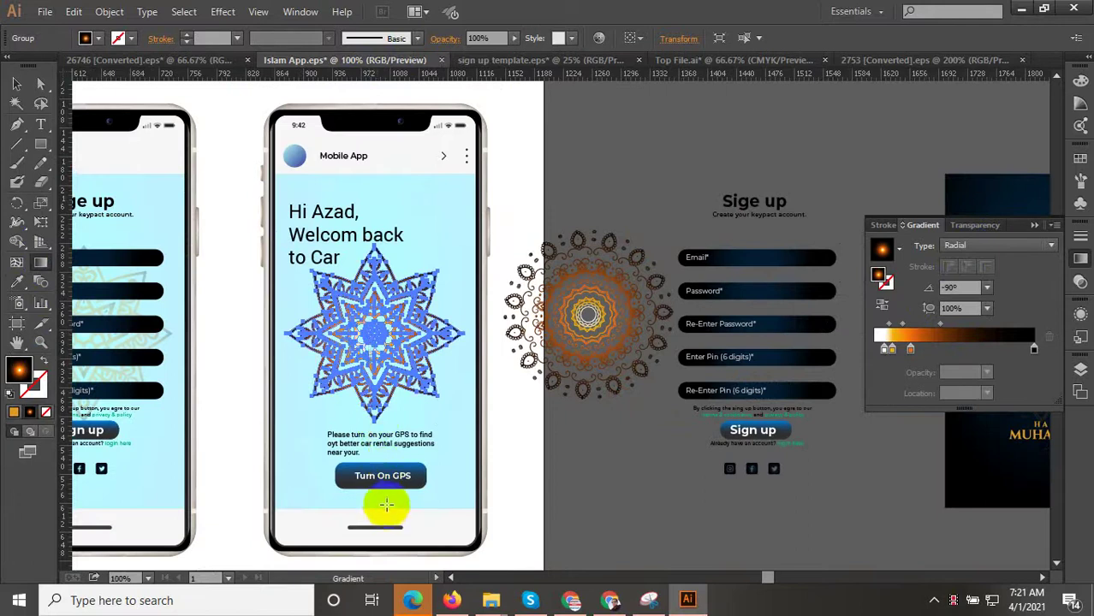
scroll(381, 334, up, 1)
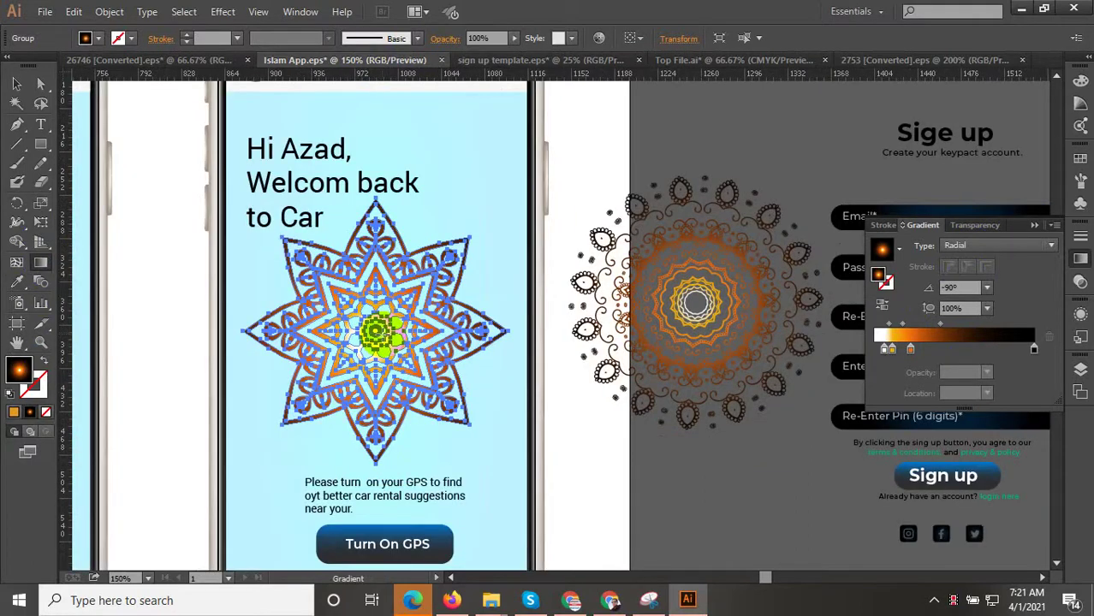
drag(376, 332, 386, 501)
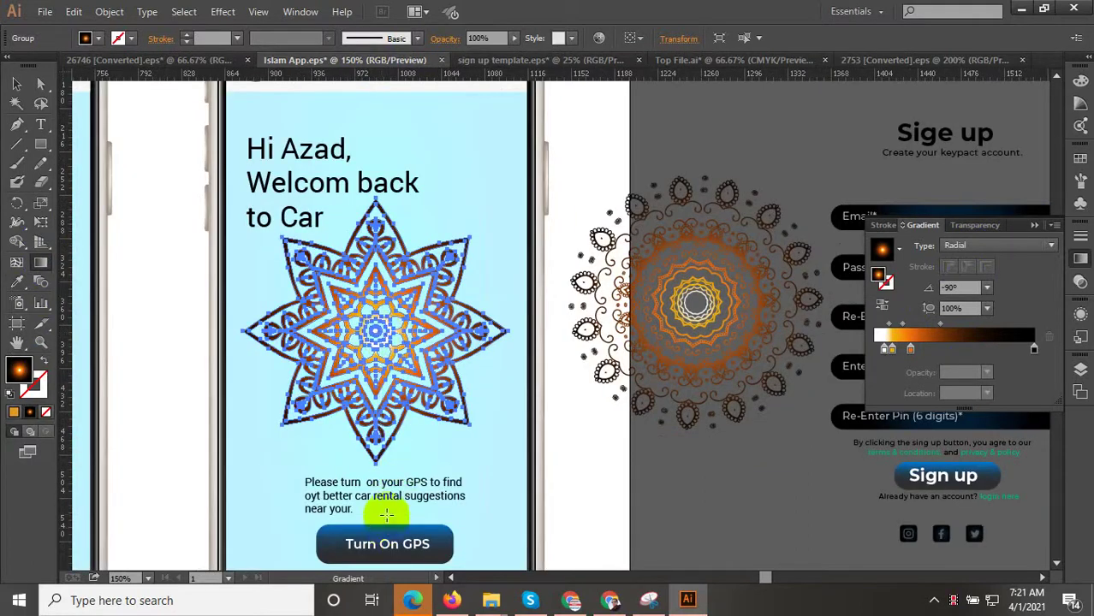
scroll(376, 304, down, 1)
scroll(377, 304, down, 3)
scroll(377, 329, up, 2)
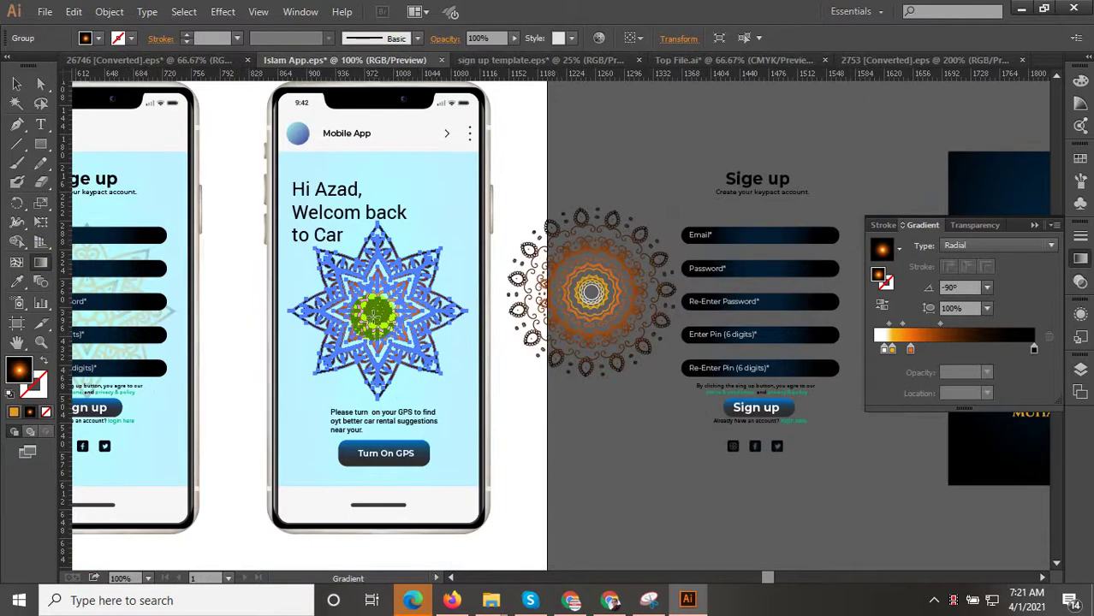
drag(378, 314, 390, 475)
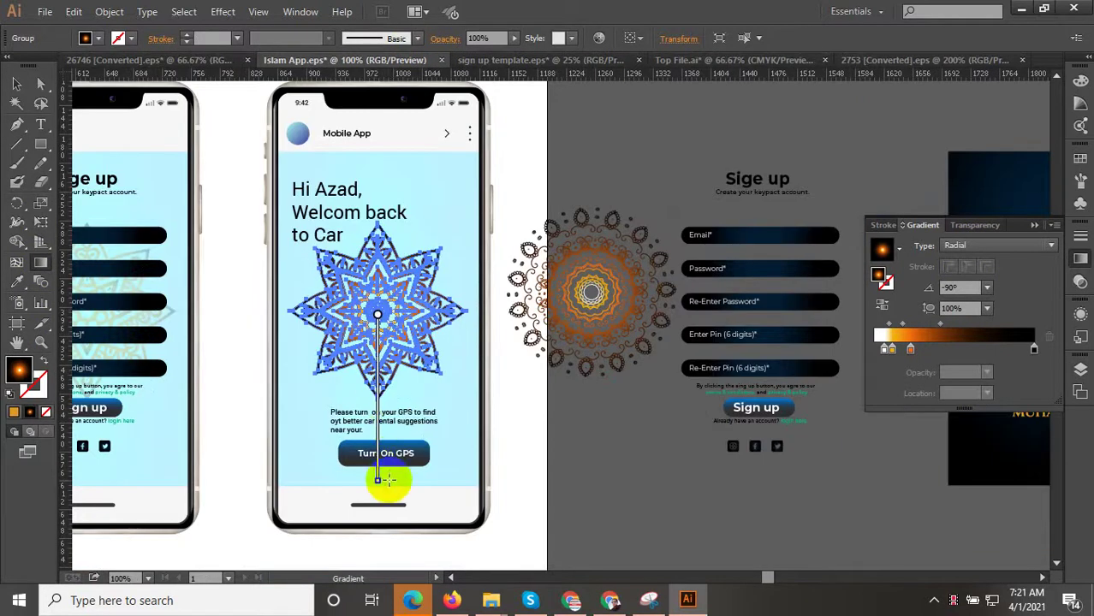
Deselect the star to review its gradient, then reselect the star artwork
scroll(380, 285, up, 5)
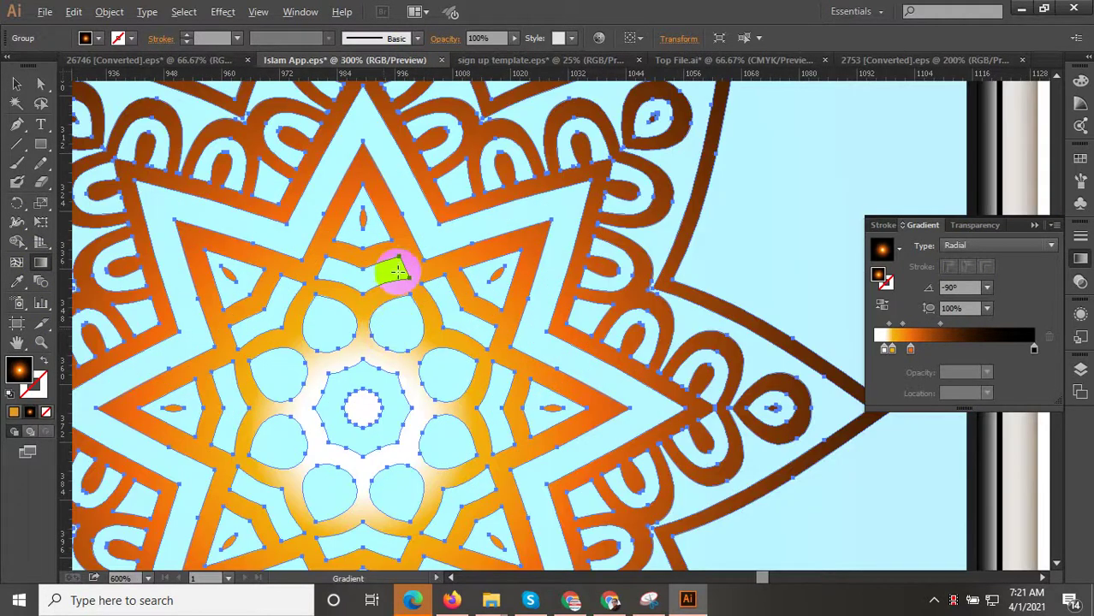
scroll(398, 272, down, 4)
click(17, 84)
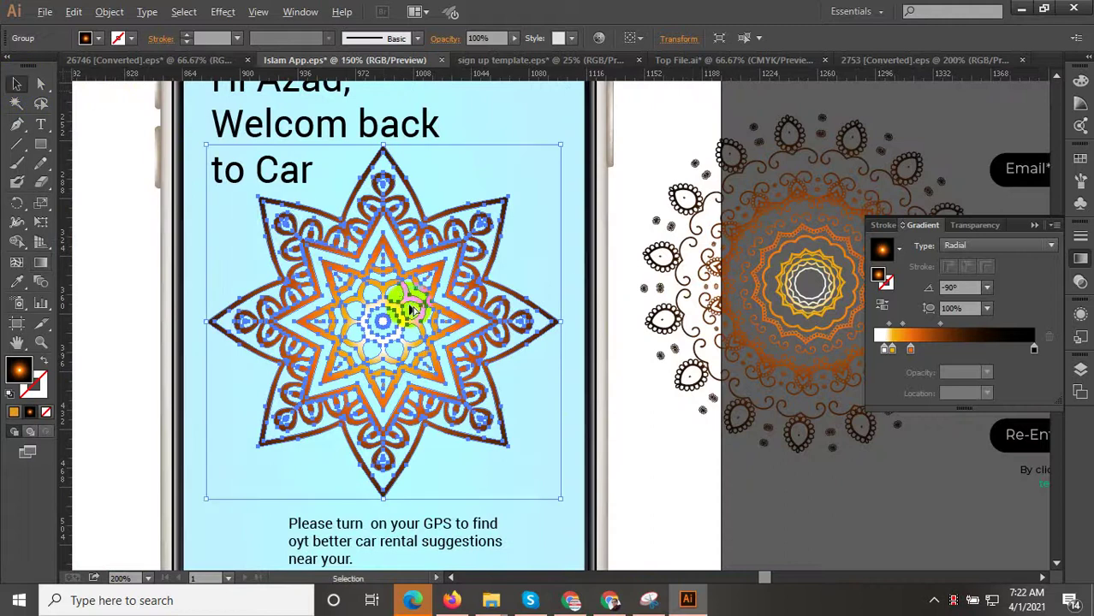
scroll(409, 306, down, 1)
click(690, 474)
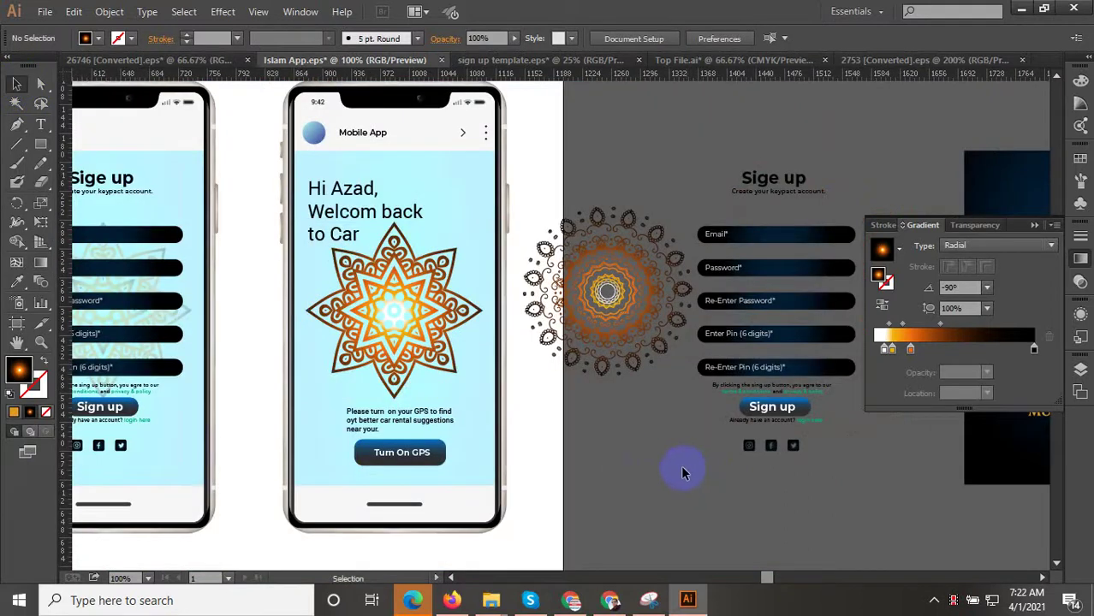
click(416, 324)
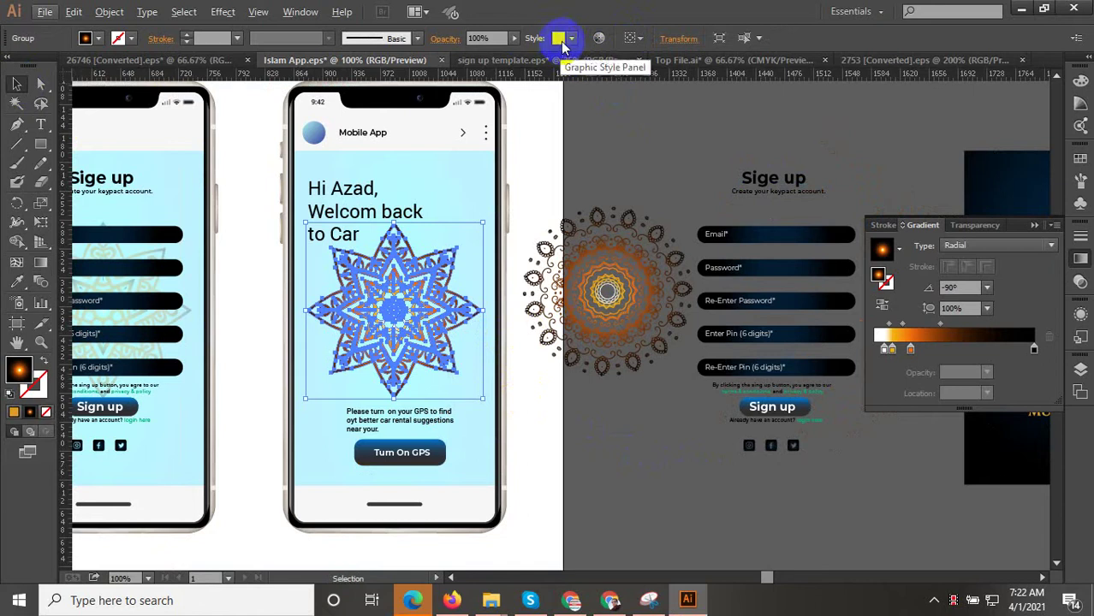
Lower the star mandala's opacity and deselect to check its transparency
click(514, 40)
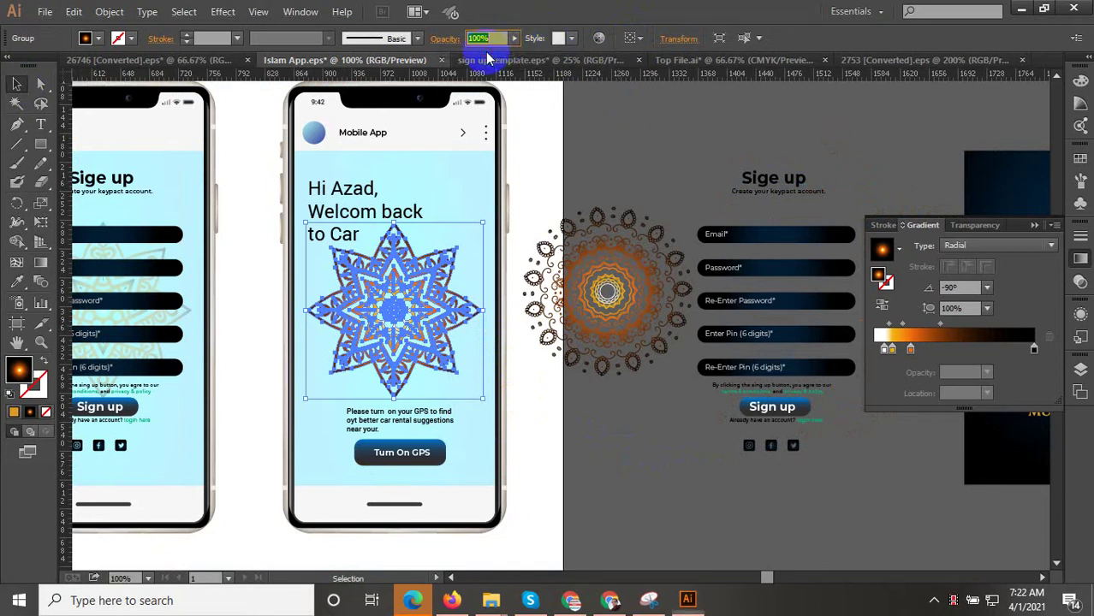
click(515, 38)
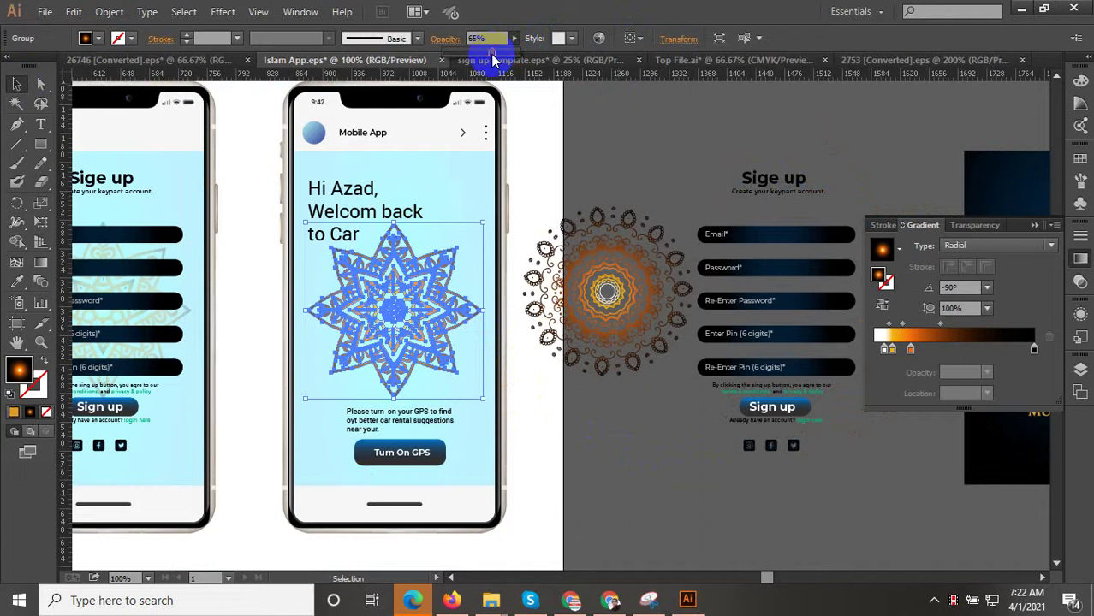
click(658, 470)
scroll(654, 480, down, 1)
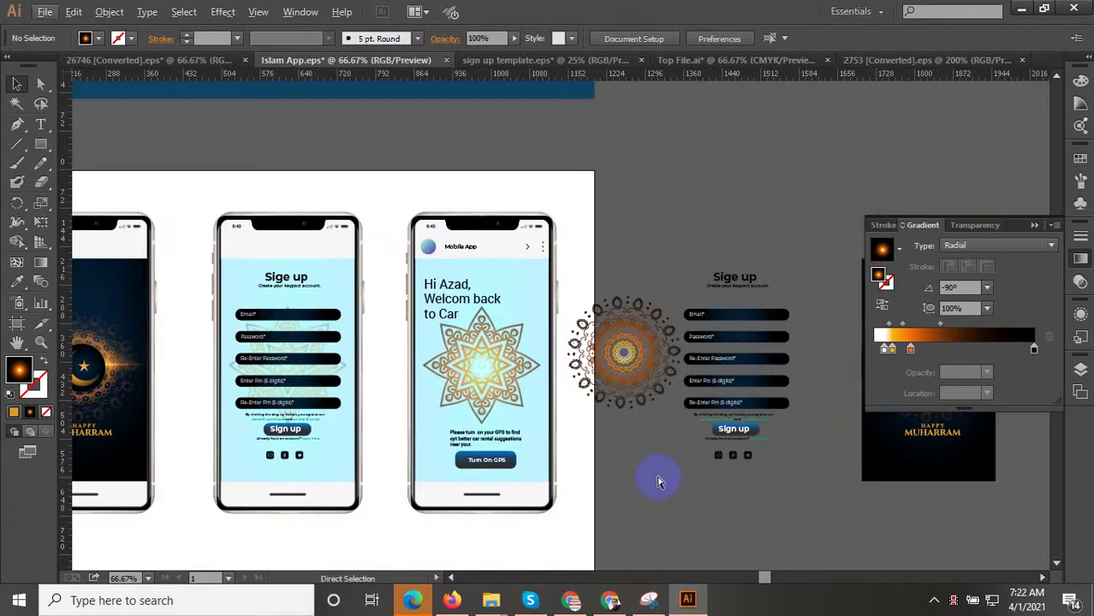
Toggle undo and redo to compare, then undo the recent mandala edits
key(ctrl+z)
key(ctrl+shift+z)
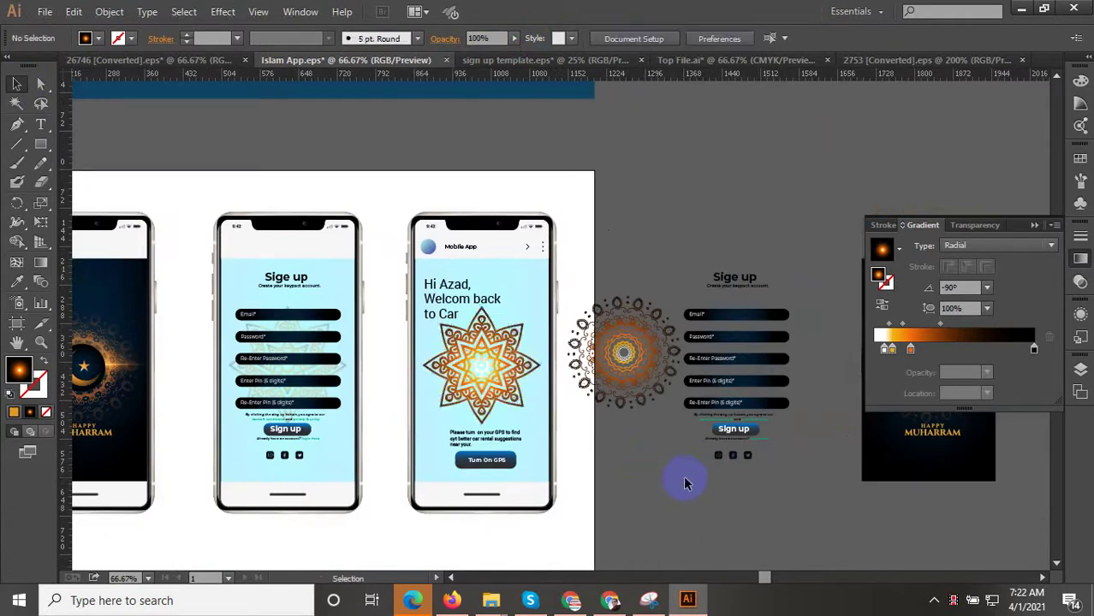
key(ctrl+z)
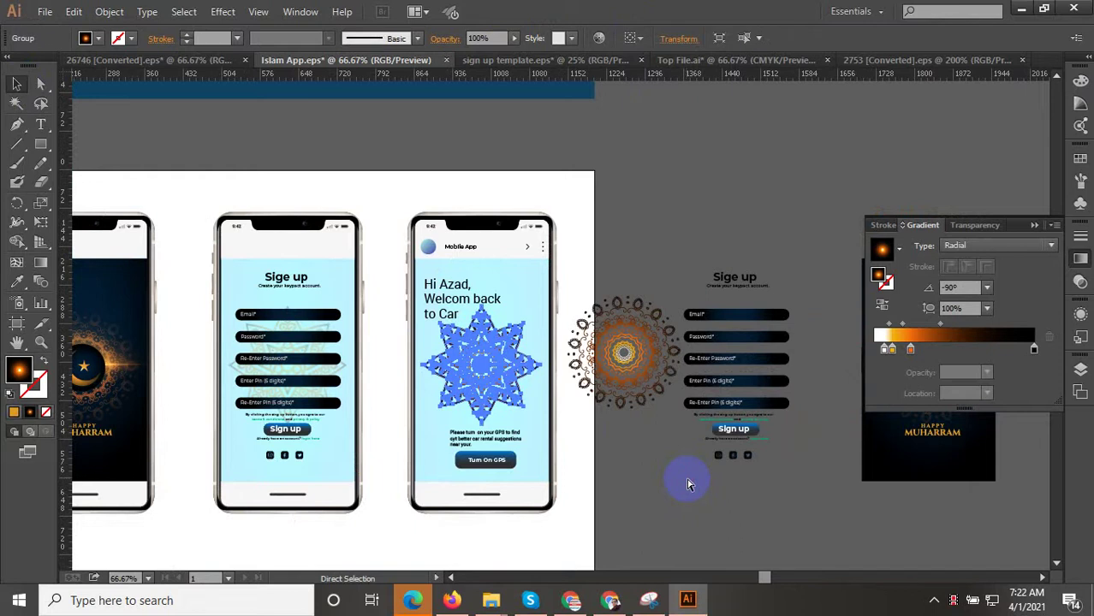
key(ctrl+shift+z)
key(ctrl+z)
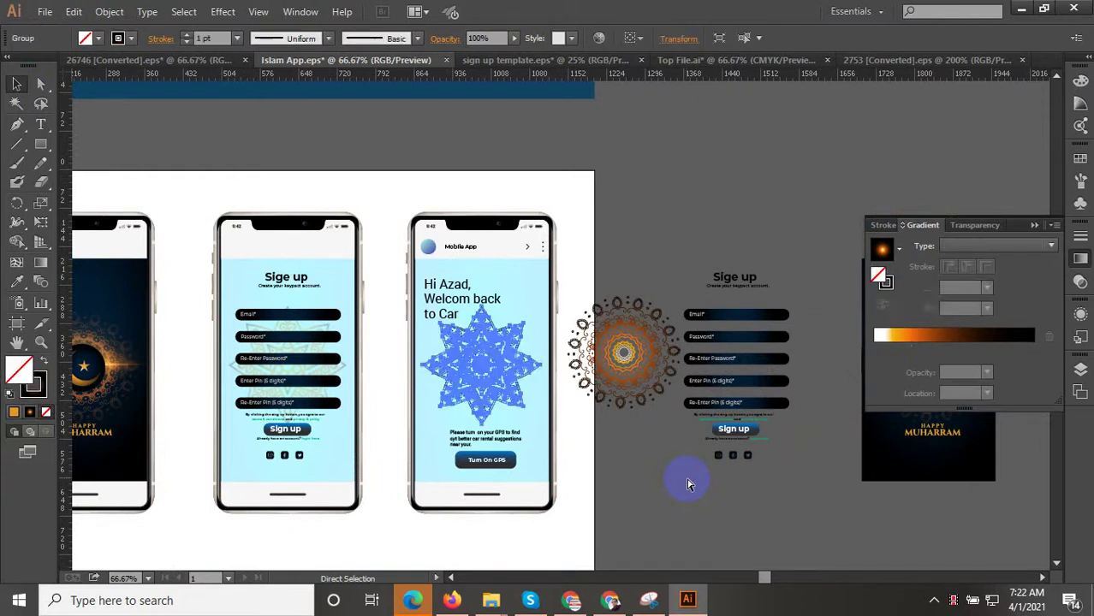
key(ctrl+shift+z)
key(ctrl+z)
key(ctrl+z)
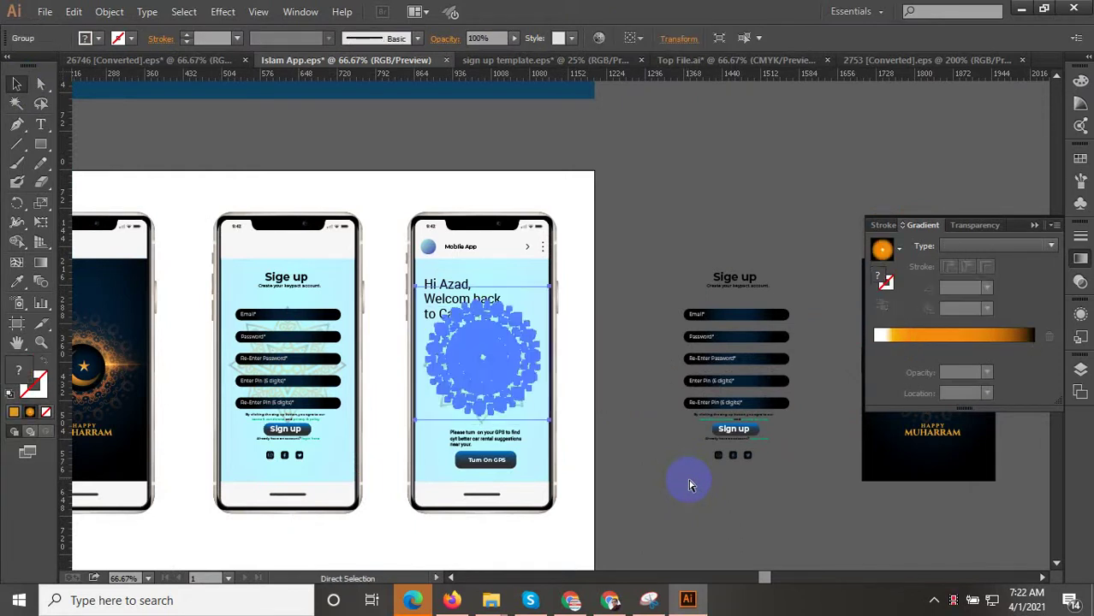
key(ctrl+z)
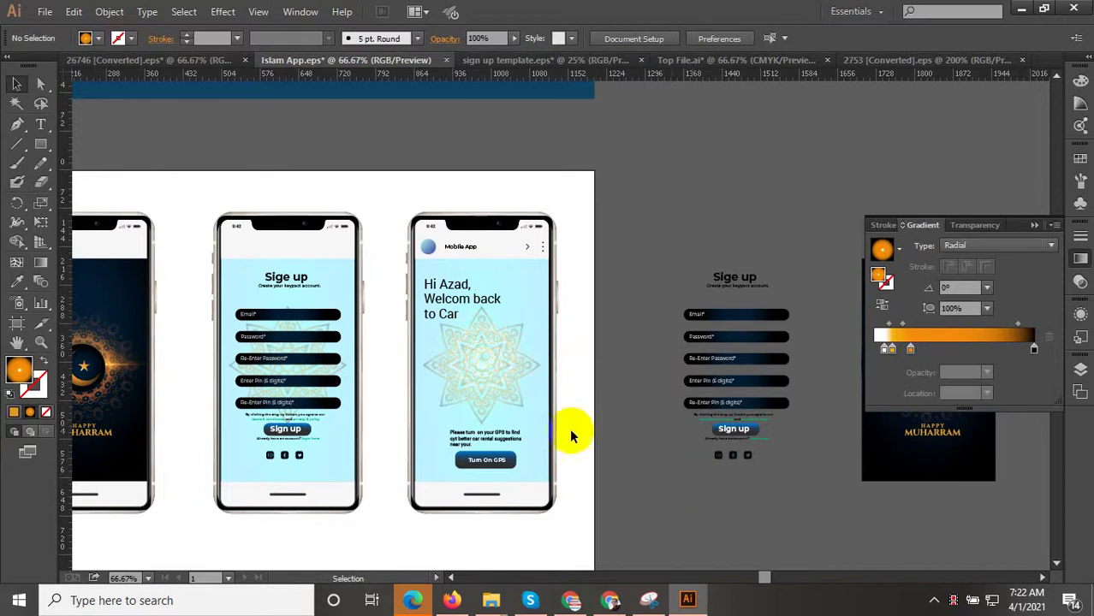
Restore the dark mandala rectangle over the Mobile App phone screen
click(530, 384)
scroll(532, 384, up, 2)
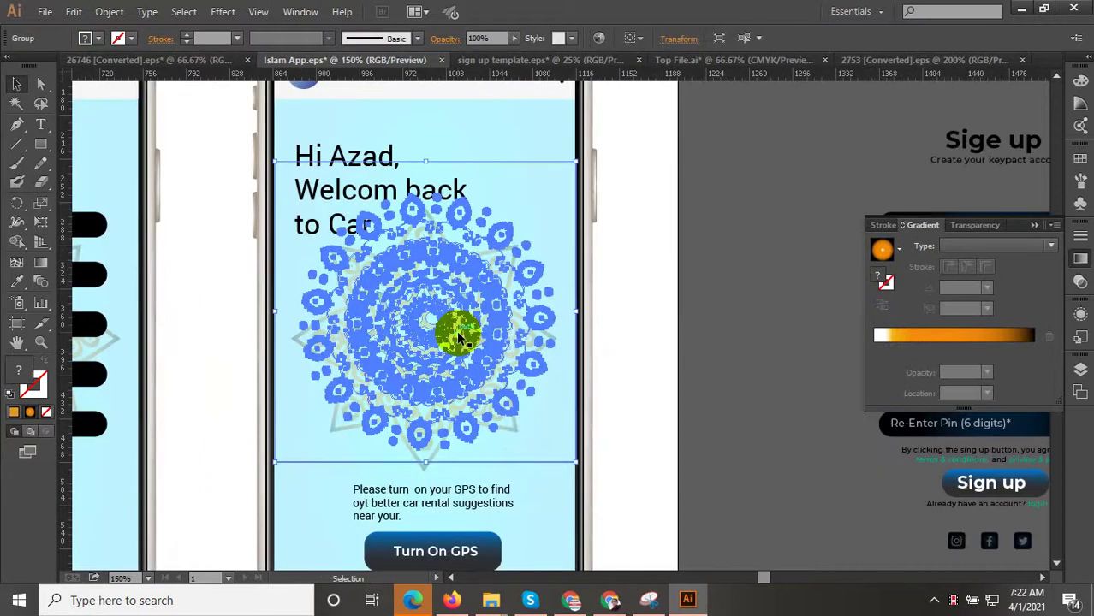
key(ctrl+shift+a)
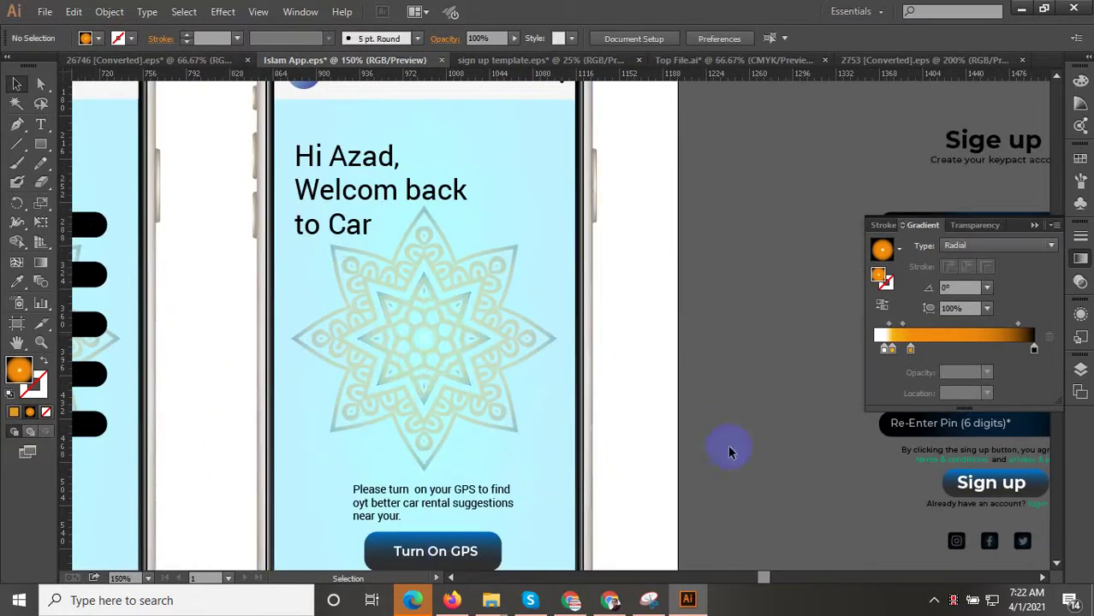
scroll(574, 440, down, 2)
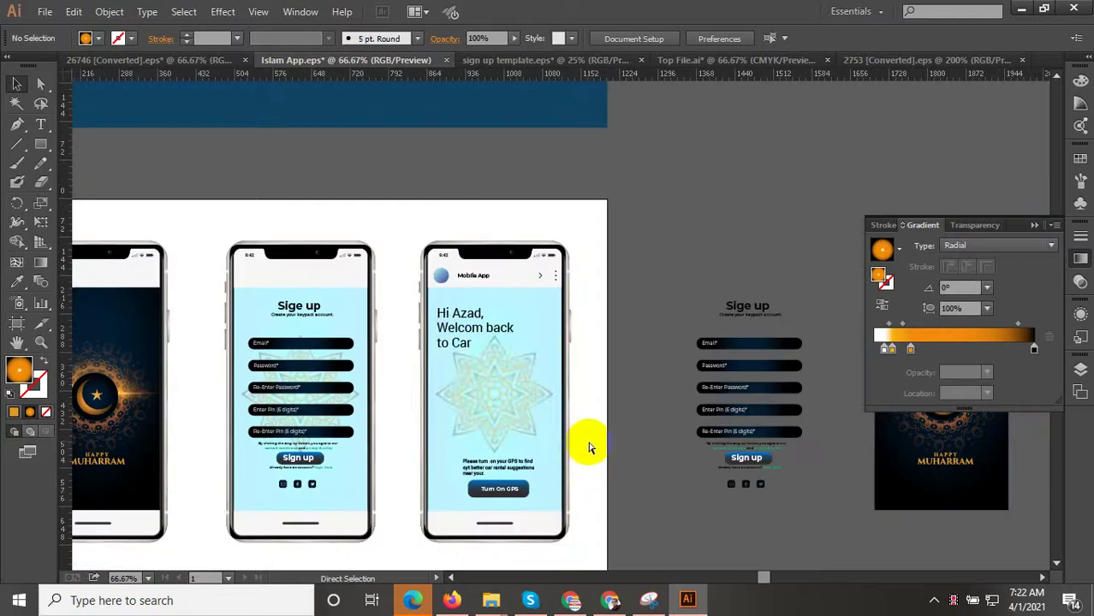
key(ctrl+z)
key(ctrl+z)
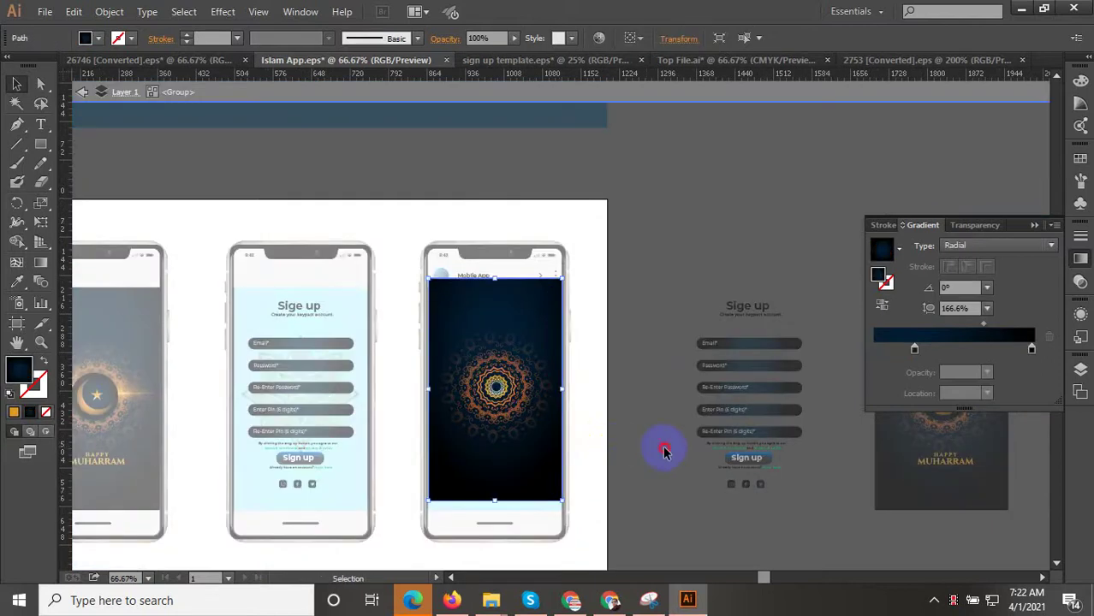
Exit isolation and move the dark mandala rectangle onto the pasteboard
double_click(660, 451)
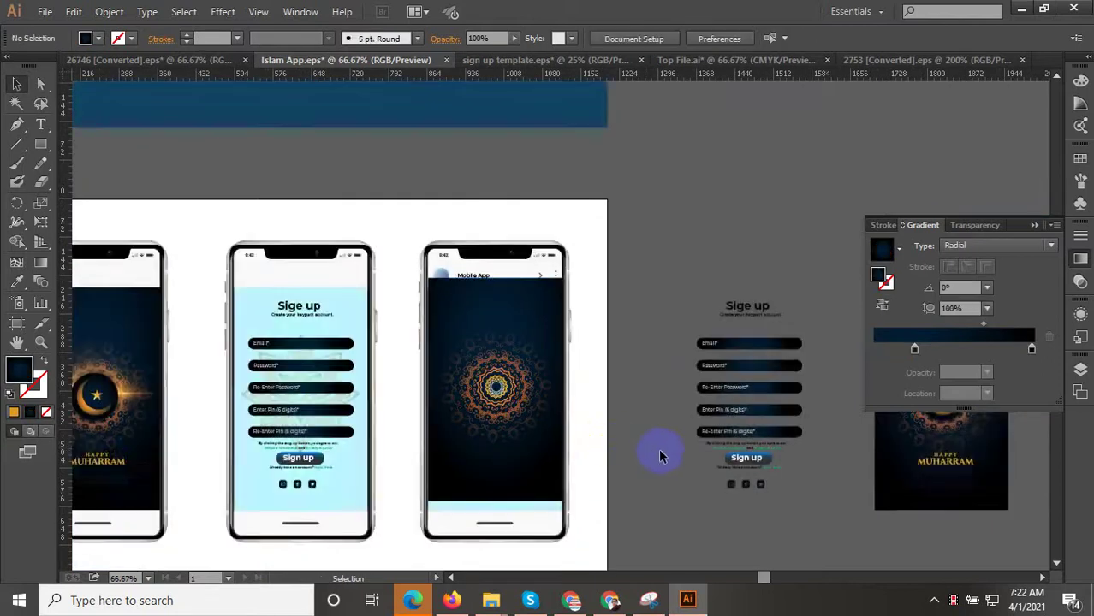
scroll(614, 435, up, 1)
drag(434, 391, 703, 385)
Eyedropper the dark navy radial gradient onto the phone's light-blue screen background
click(519, 282)
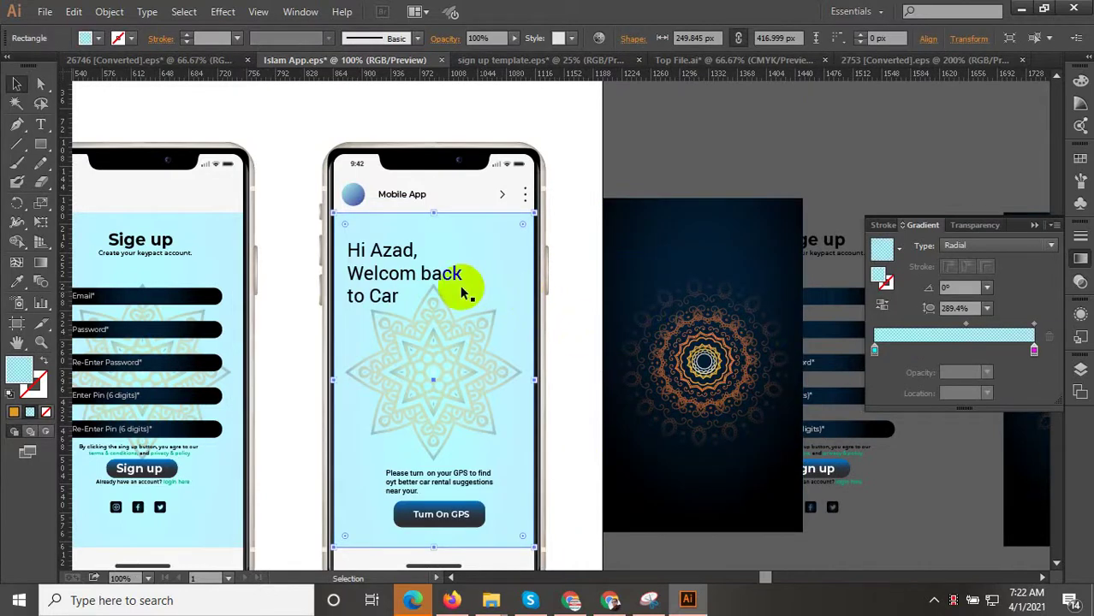
click(19, 283)
click(660, 241)
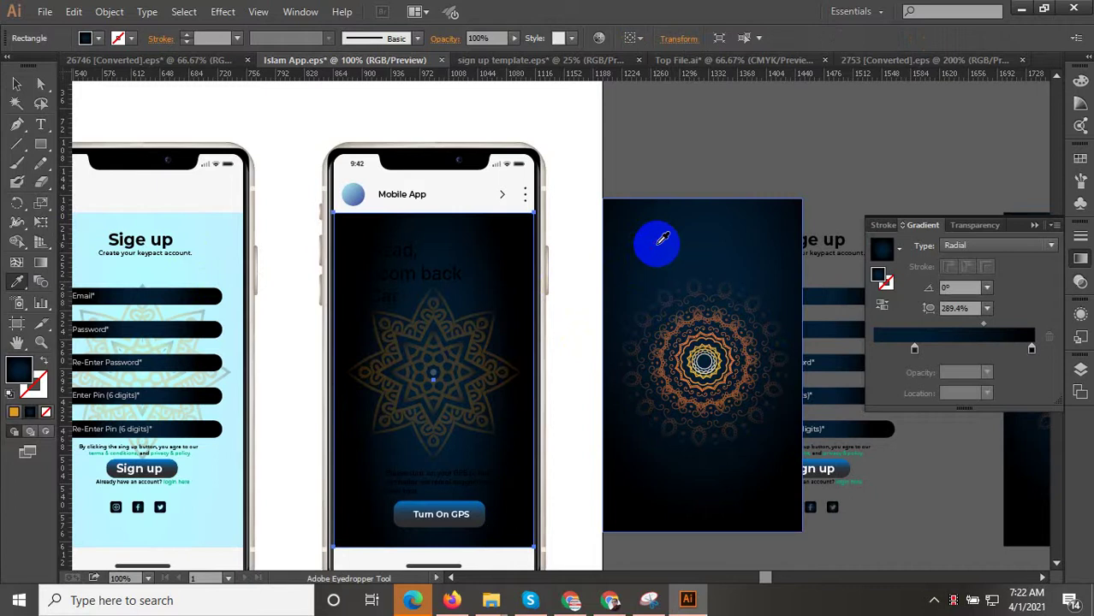
click(520, 432)
click(671, 468)
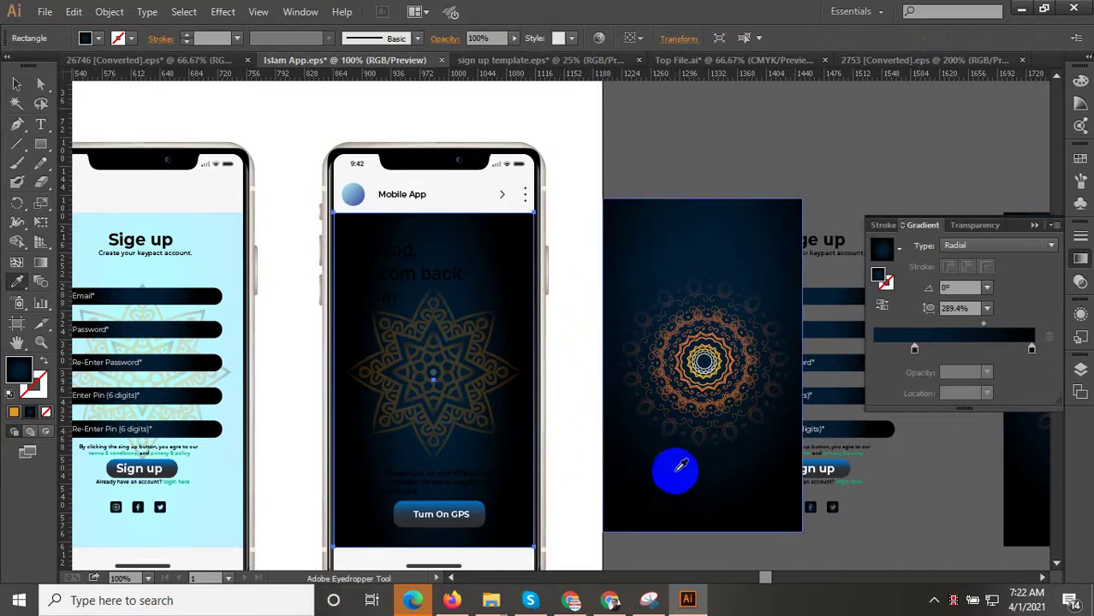
click(450, 369)
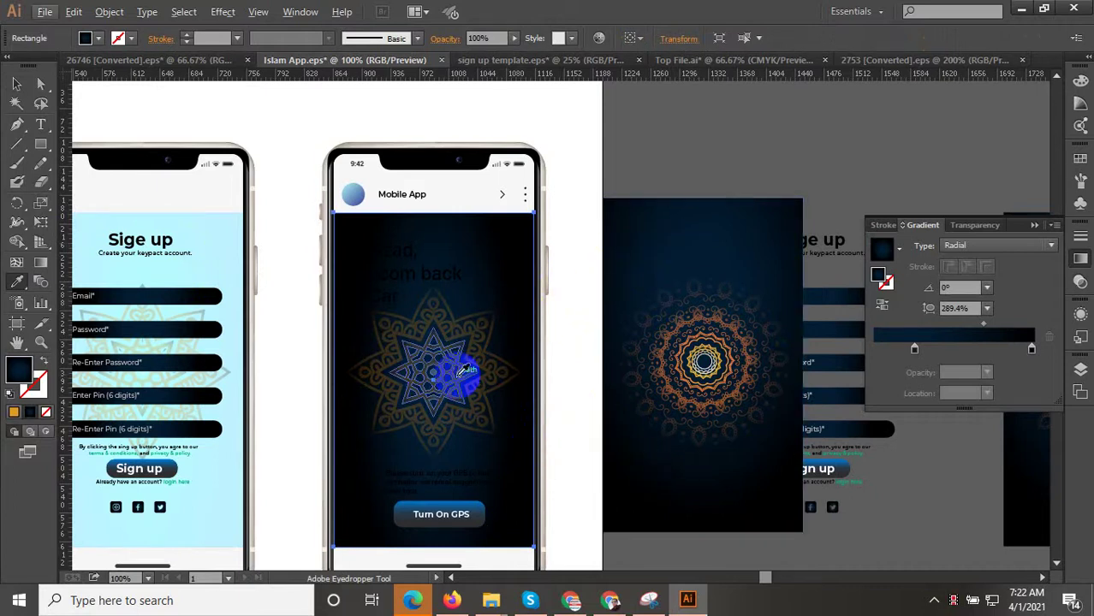
click(17, 83)
click(462, 352)
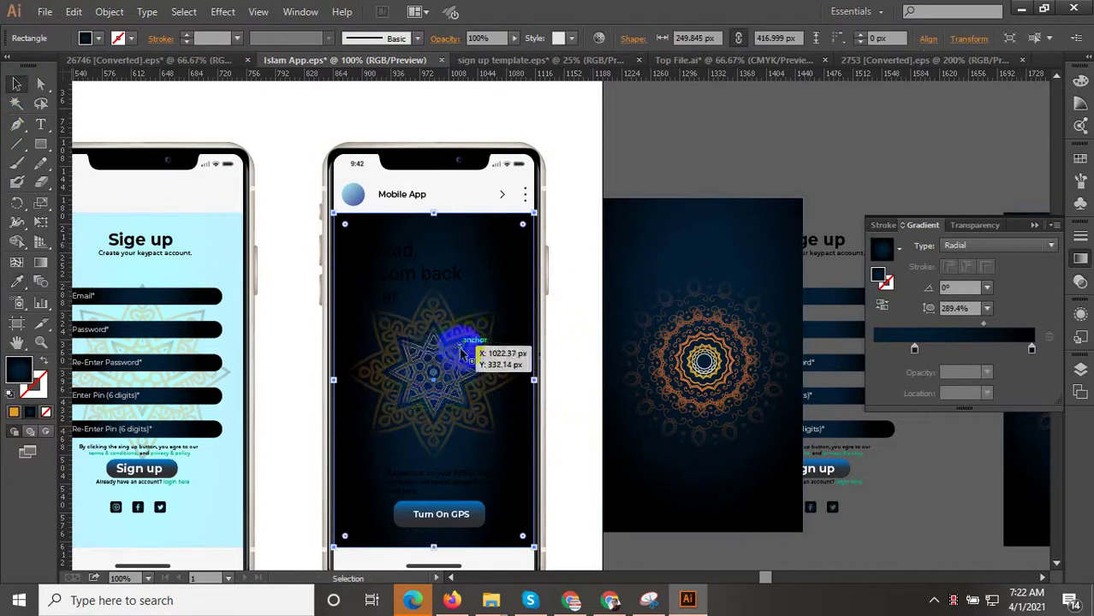
click(462, 352)
Eyedropper the orange-to-black gradient from the mandala artwork onto the star mandala
click(17, 280)
click(643, 377)
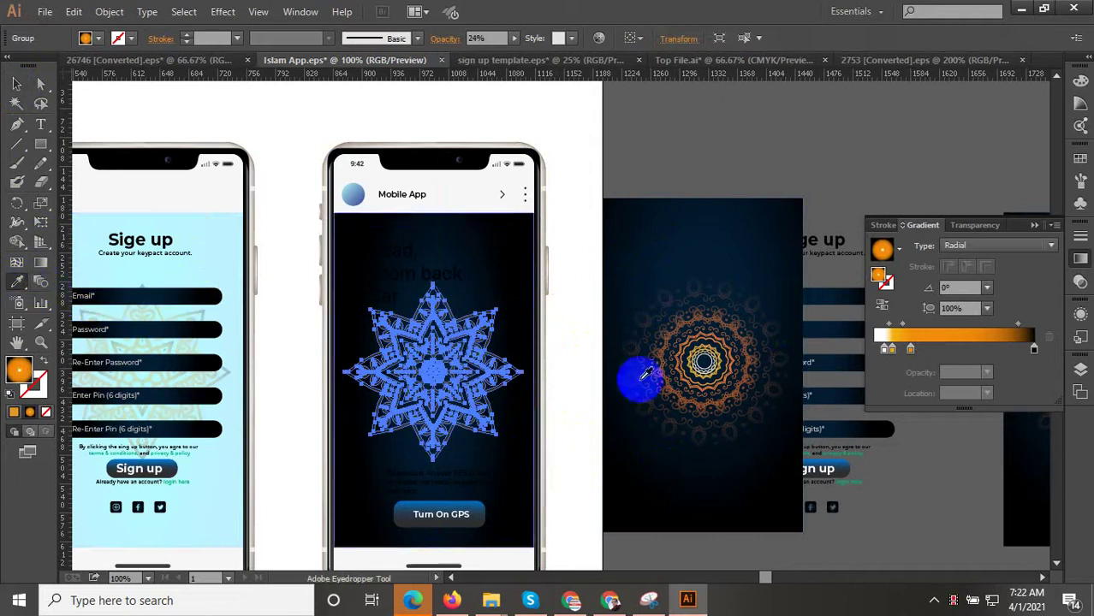
click(717, 354)
scroll(462, 409, up, 1)
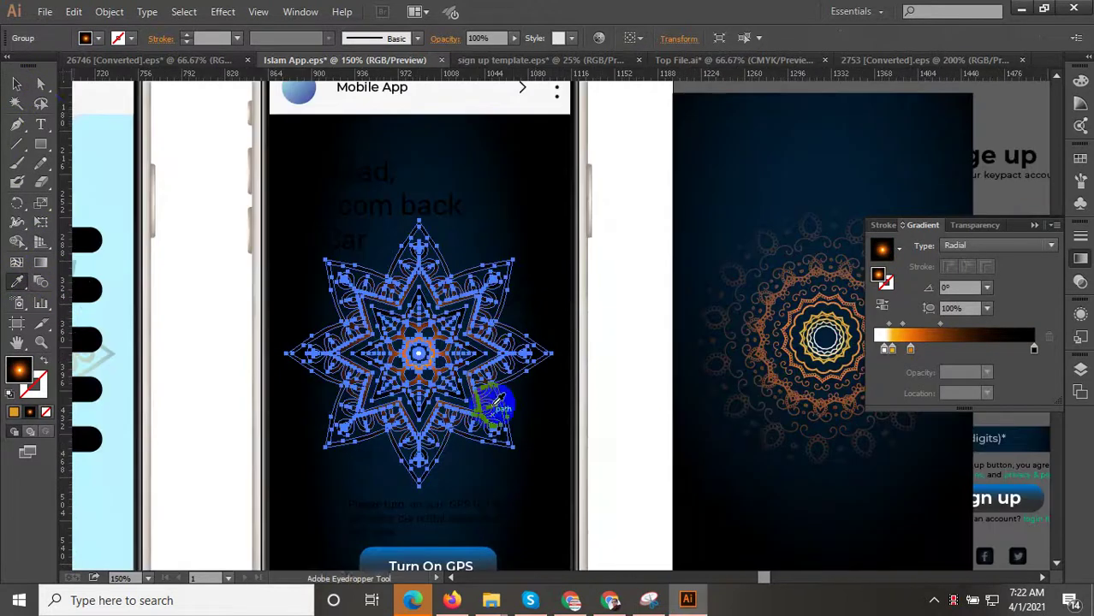
click(19, 85)
click(620, 190)
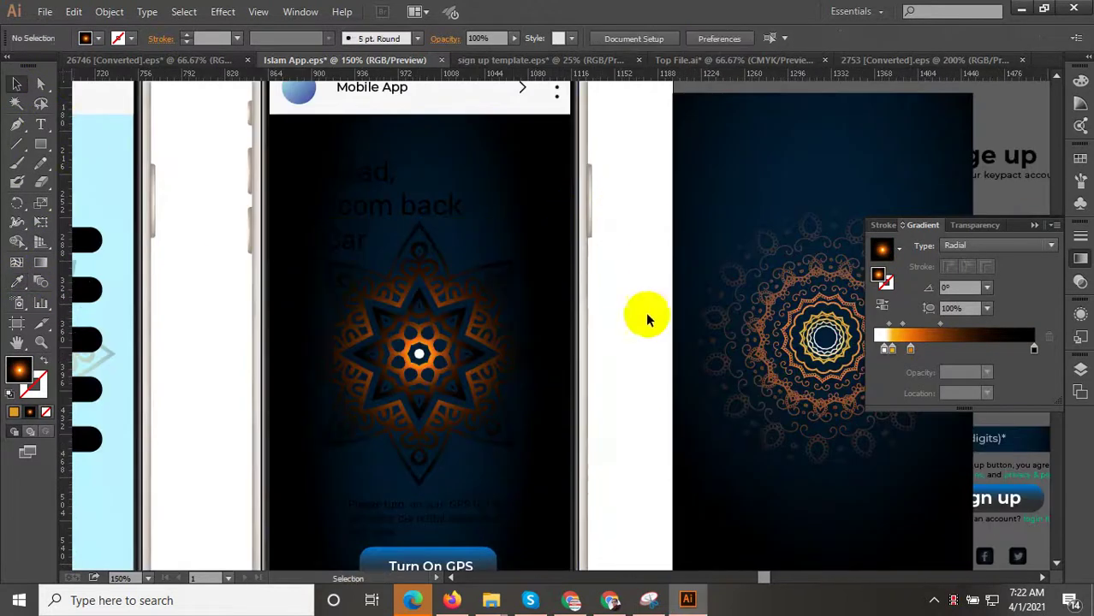
scroll(550, 436, down, 1)
Turn the star mandala's gradient to run downward, then deselect to check it
click(505, 419)
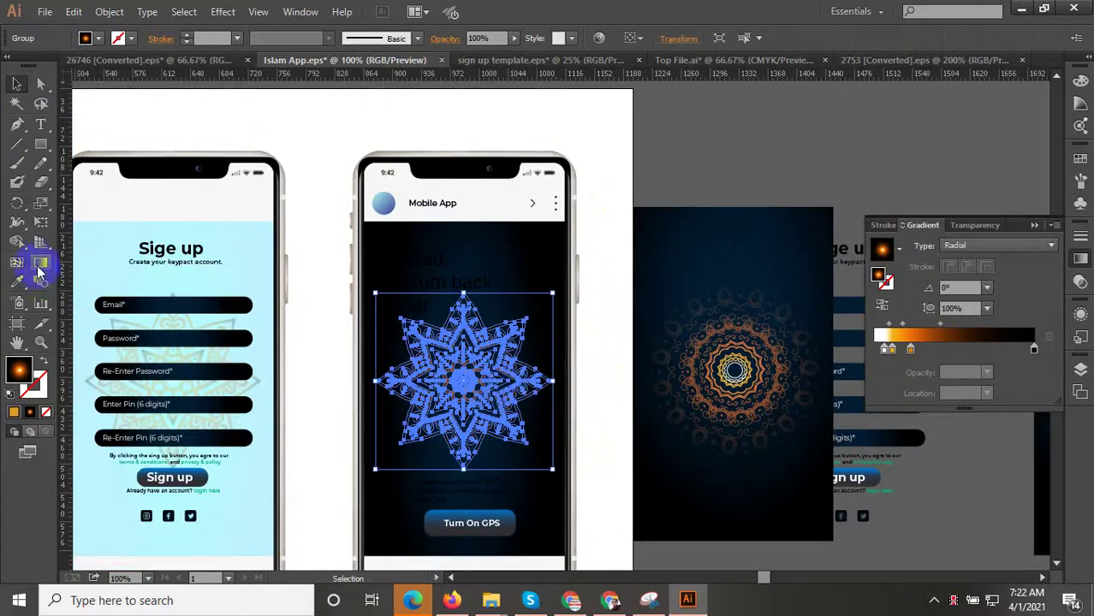
click(40, 262)
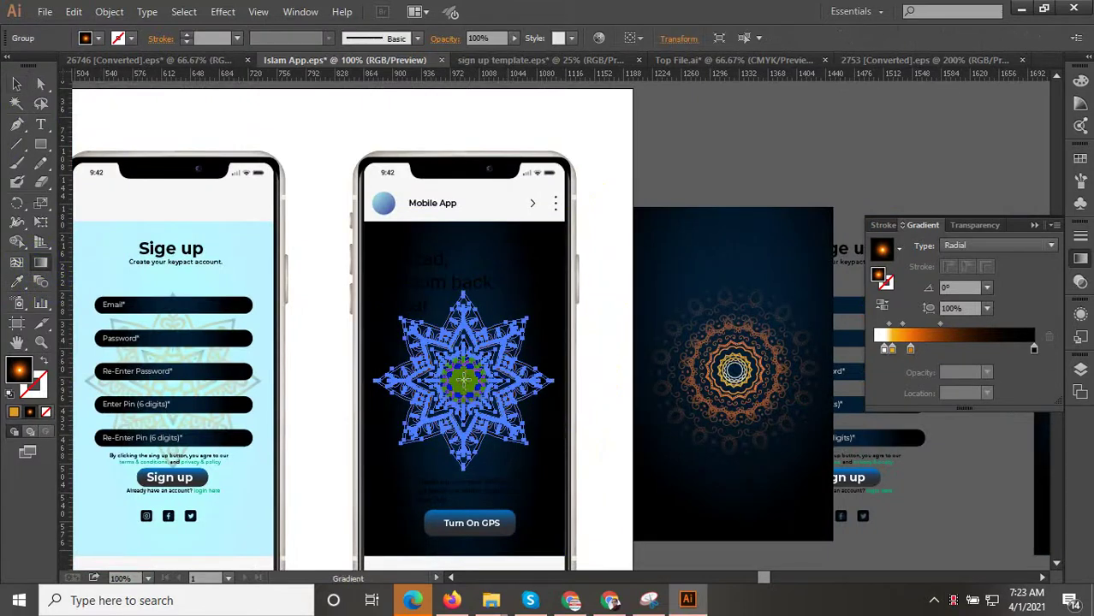
drag(463, 377, 463, 509)
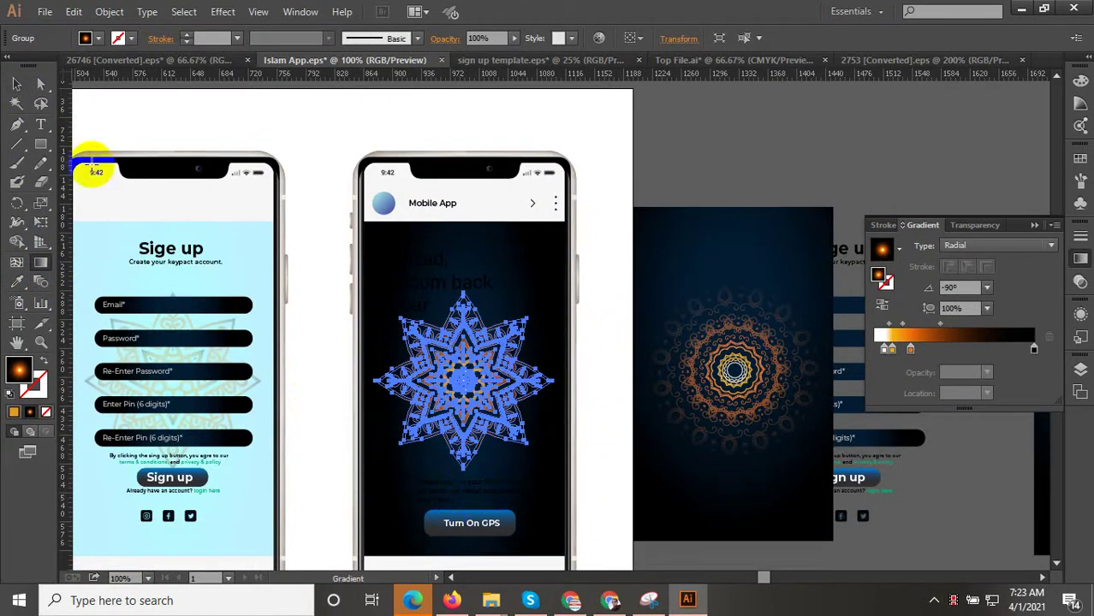
click(17, 83)
click(697, 153)
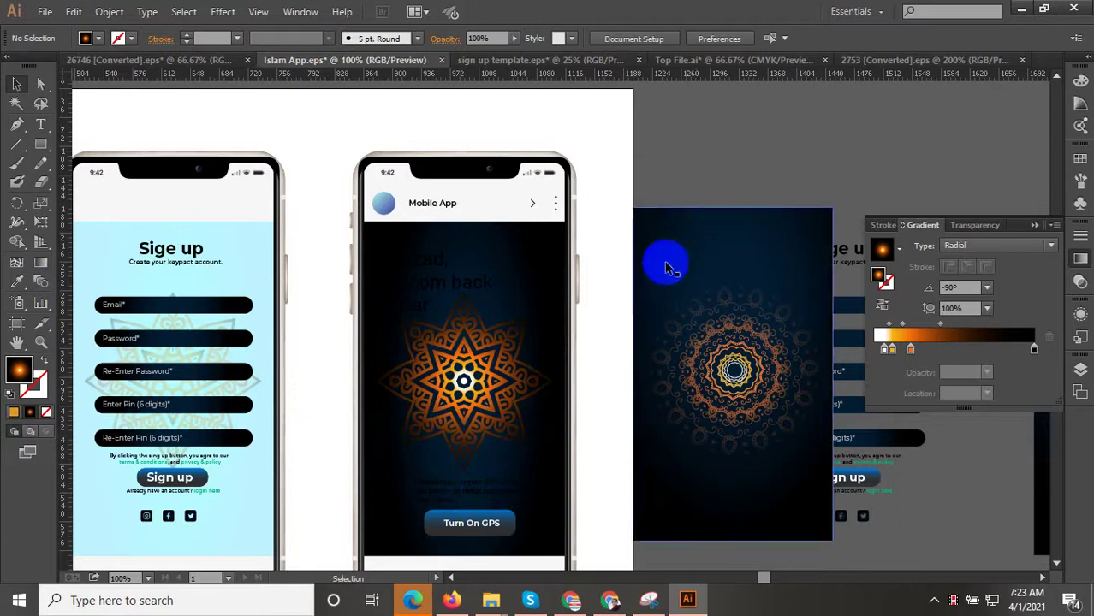
scroll(505, 423, down, 2)
scroll(462, 411, up, 2)
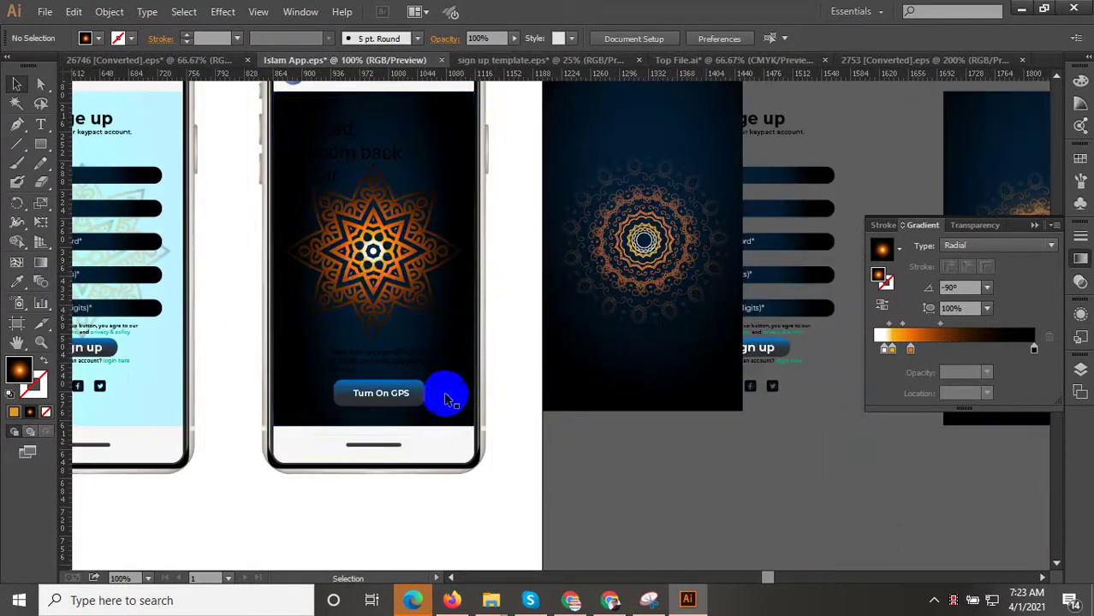
Re-centre the radial gradient on the star mandala
click(415, 287)
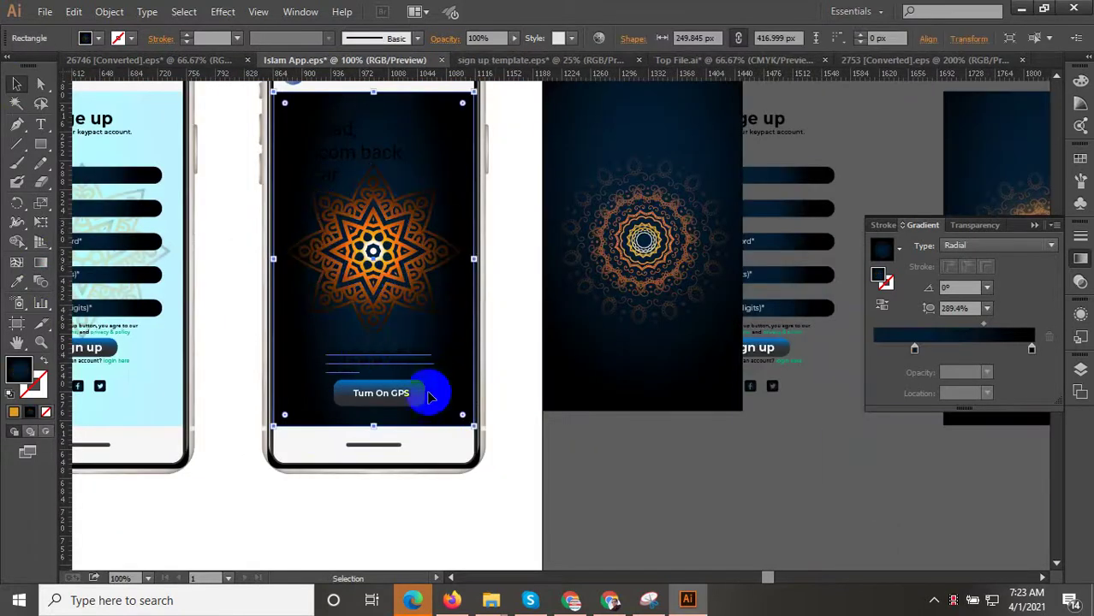
click(363, 249)
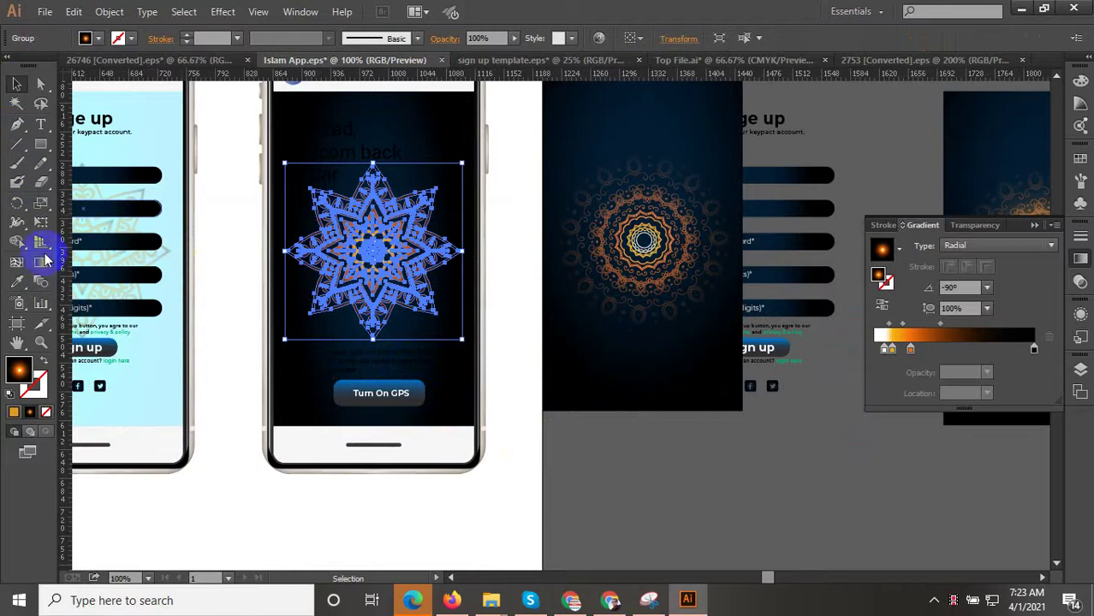
click(40, 264)
scroll(388, 257, up, 2)
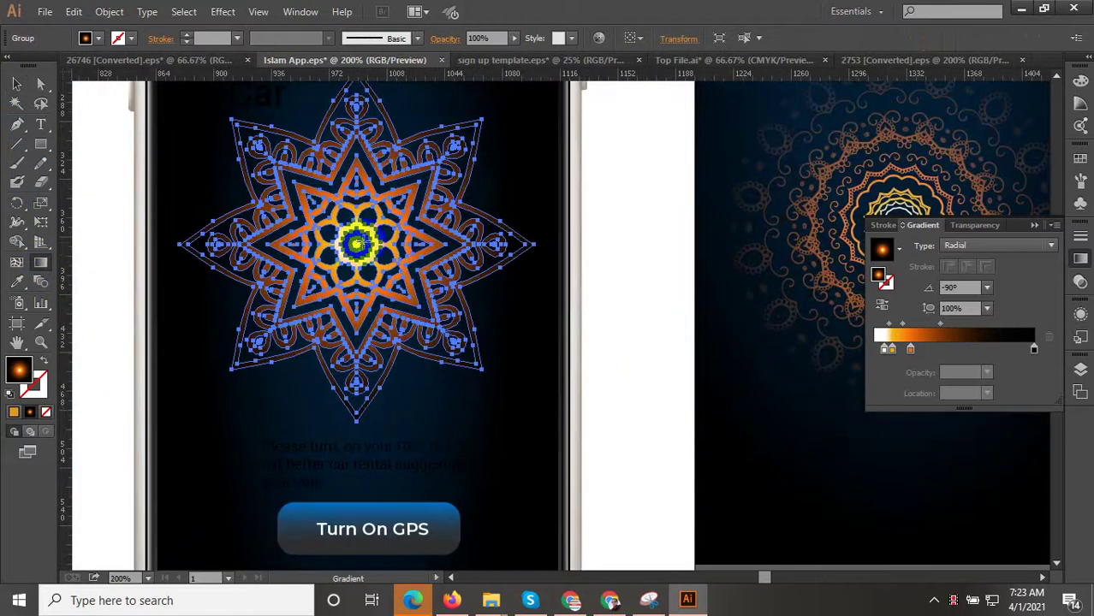
drag(357, 244, 358, 555)
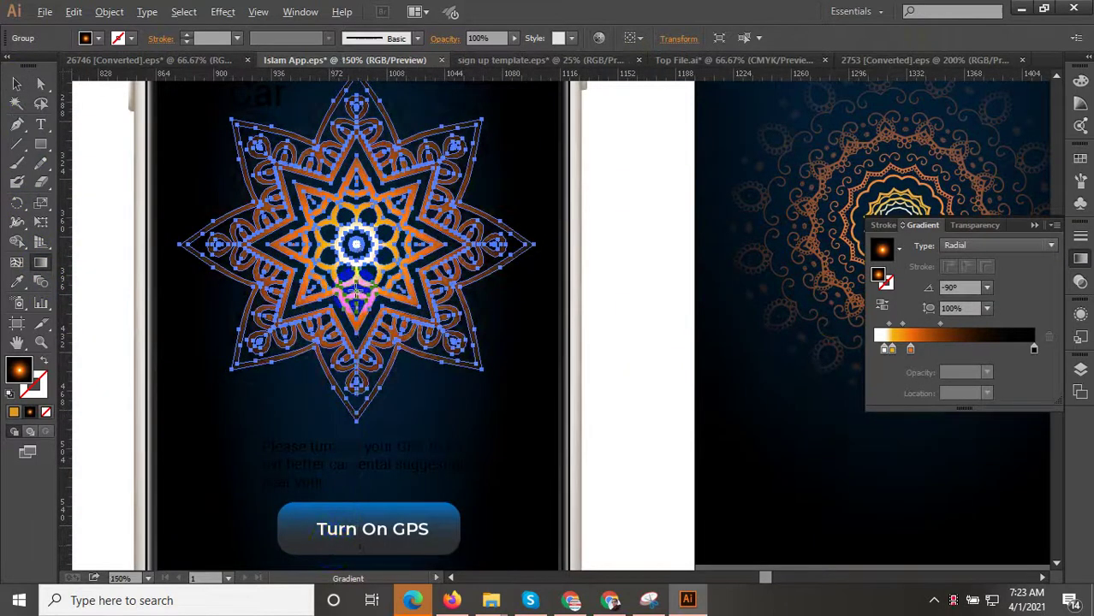
scroll(350, 276, down, 3)
scroll(351, 267, up, 1)
scroll(349, 291, up, 1)
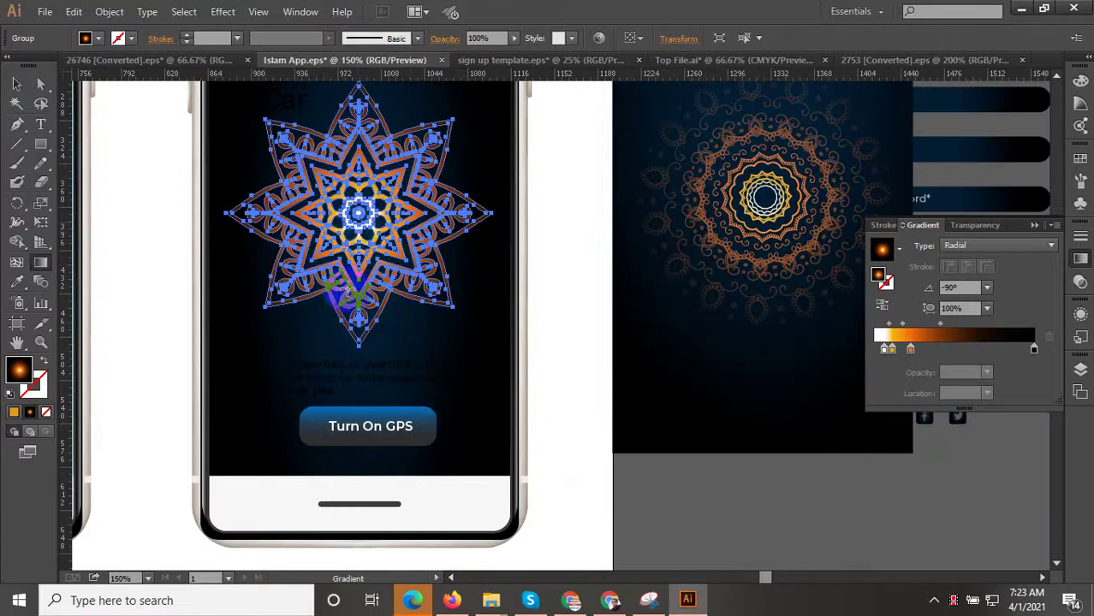
Stretch the radial gradient from the mandala centre to the phone's bottom, then zoom out
drag(358, 214, 339, 465)
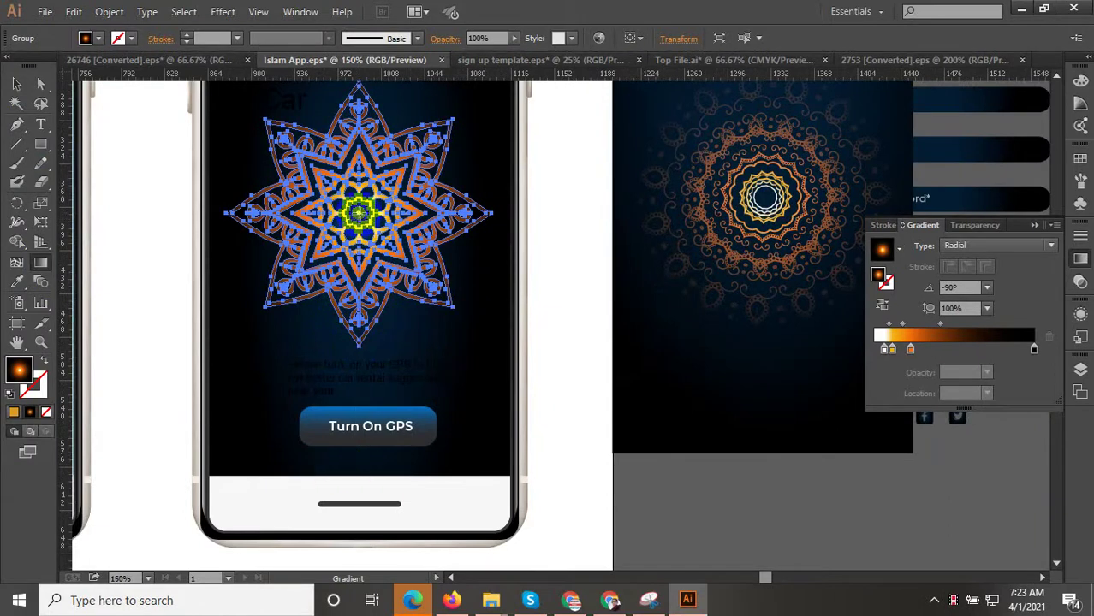
drag(359, 213, 359, 546)
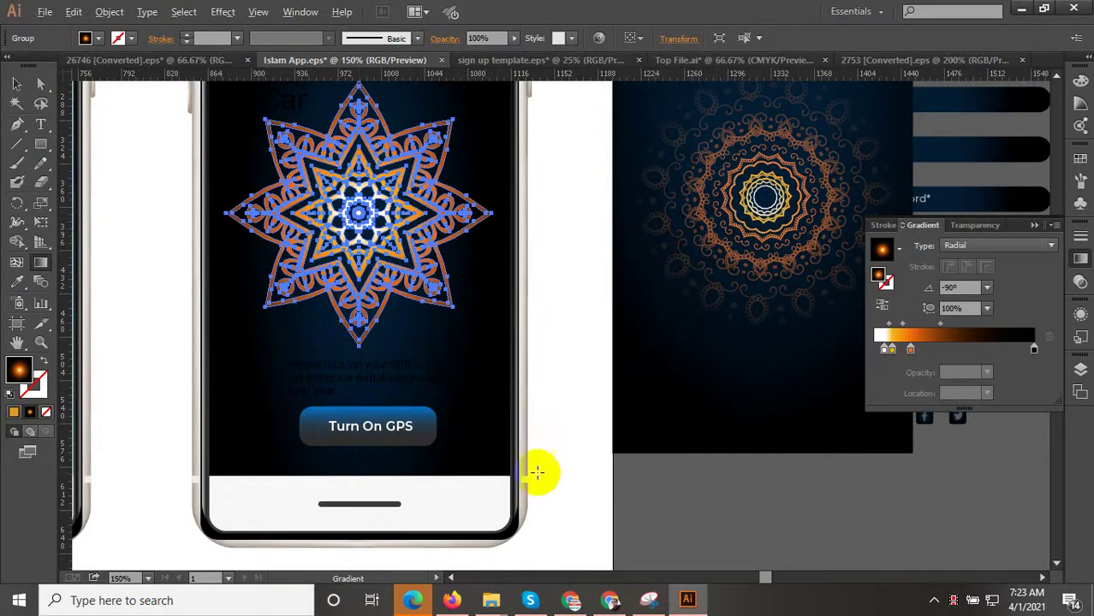
click(16, 83)
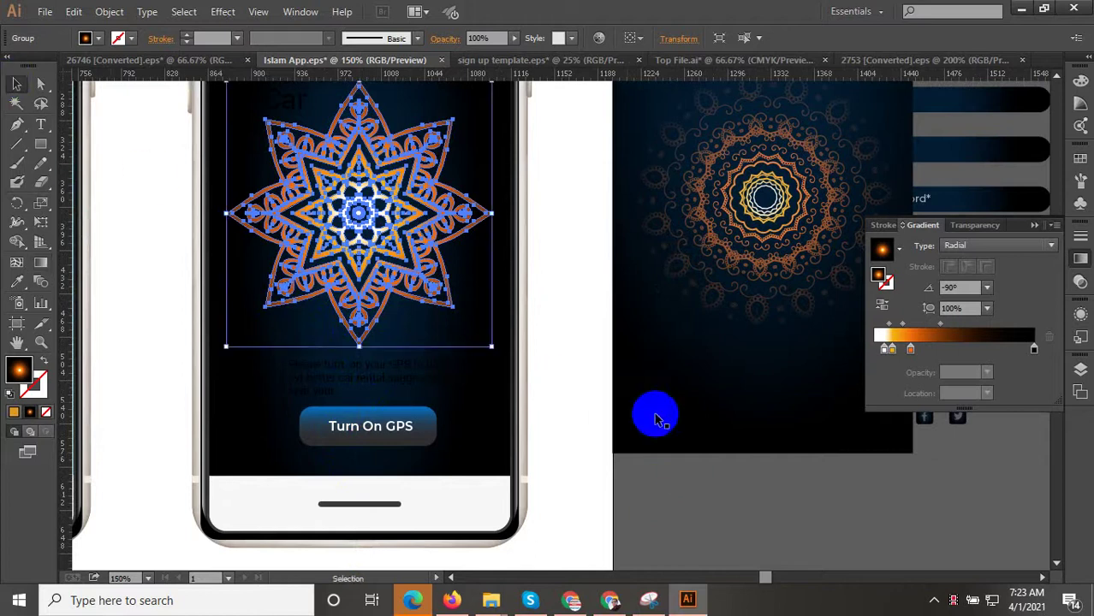
click(680, 462)
key(ctrl+minus)
key(ctrl+minus)
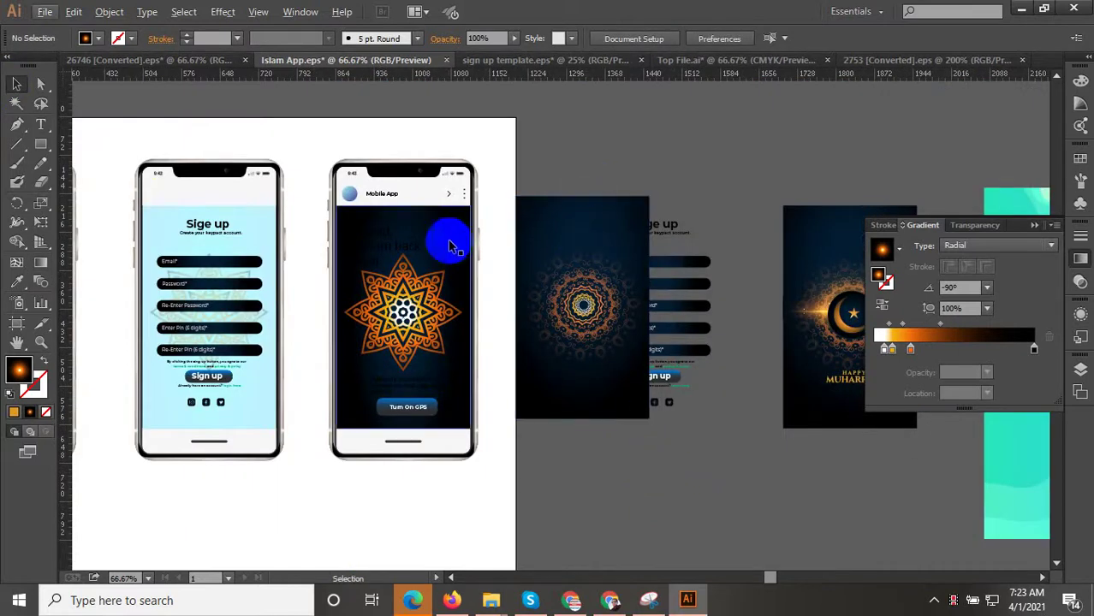
Set the welcome greeting and GPS prompt text fill to white (FFFFFF) inside the phone group
scroll(390, 238, up, 1)
click(391, 240)
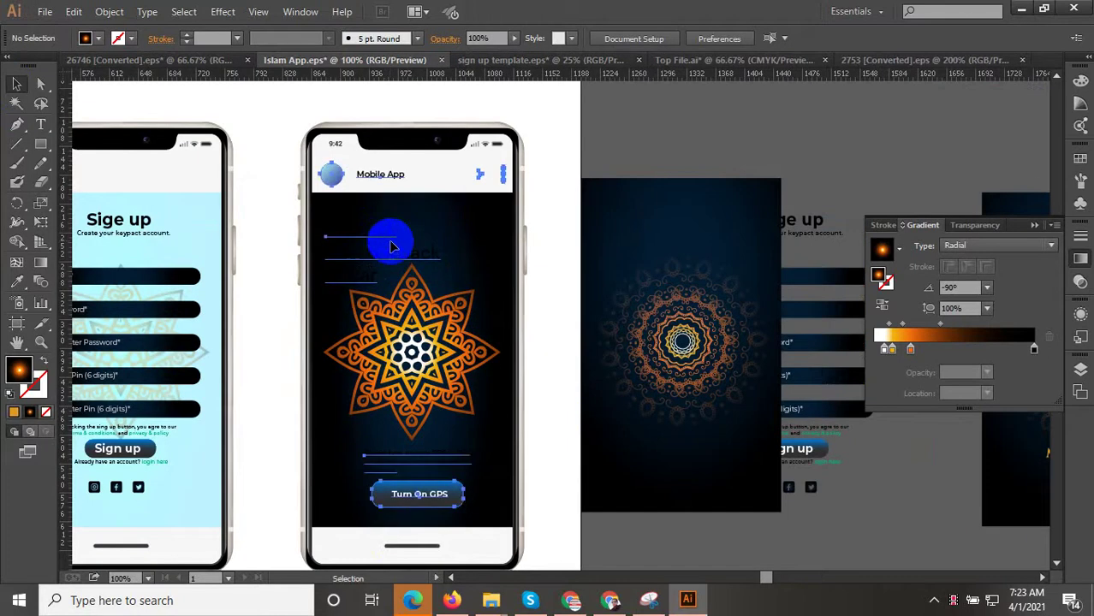
double_click(390, 246)
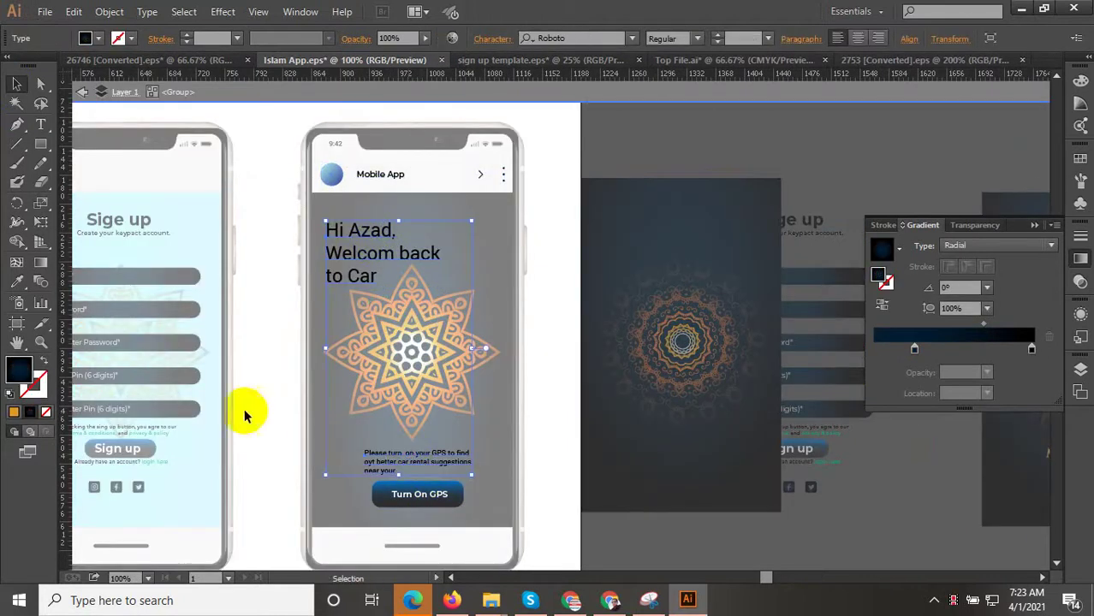
double_click(24, 371)
click(335, 257)
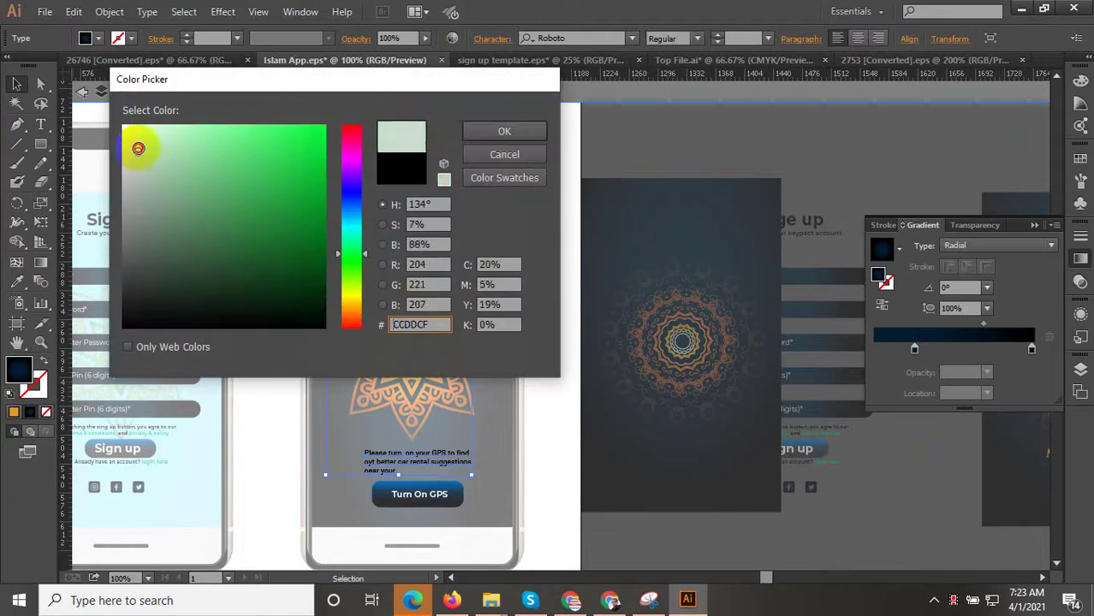
drag(140, 147, 123, 125)
click(496, 133)
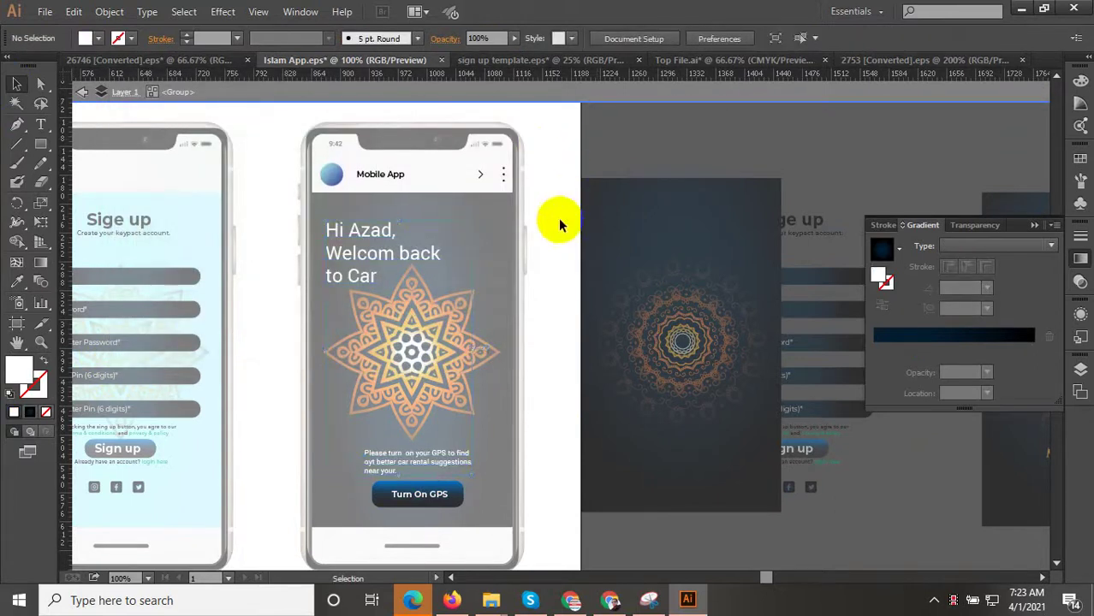
double_click(610, 173)
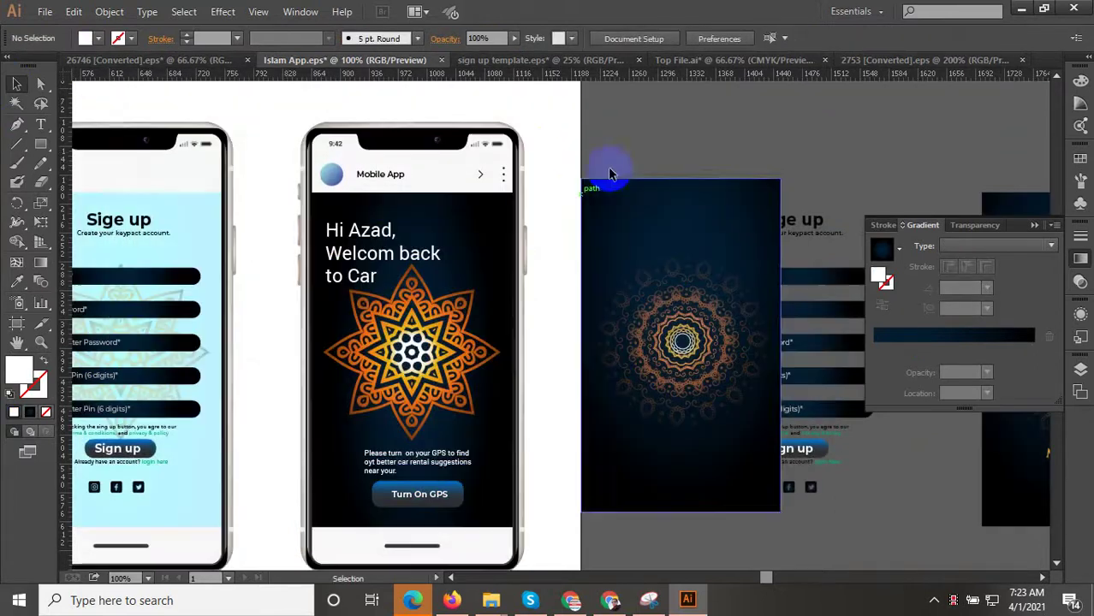
Drag a re-centred, brighter orange radial gradient across the third phone's star mandala
click(426, 390)
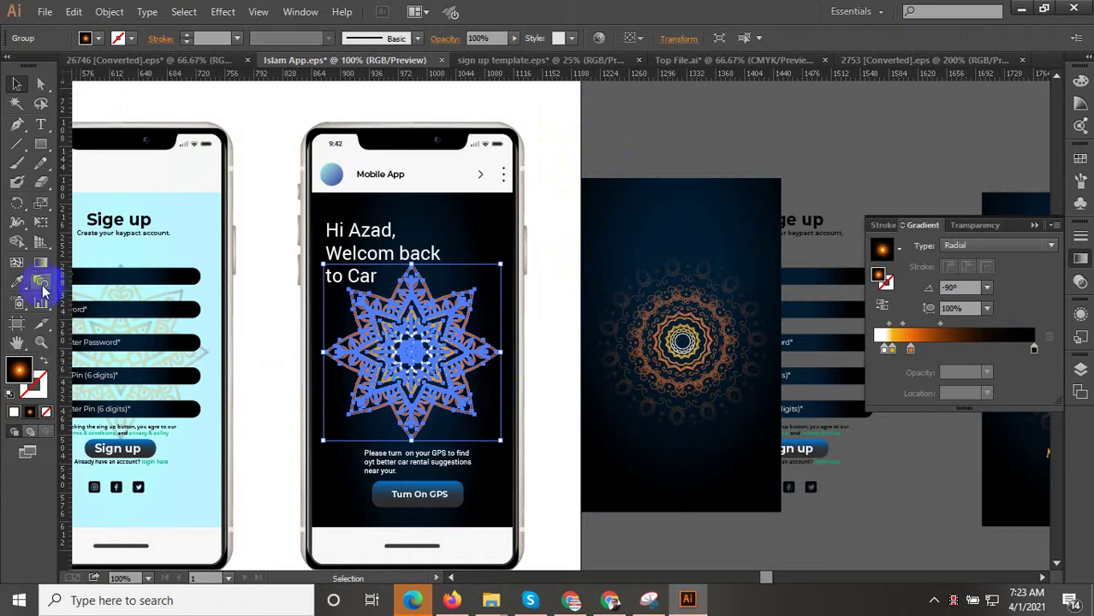
click(41, 268)
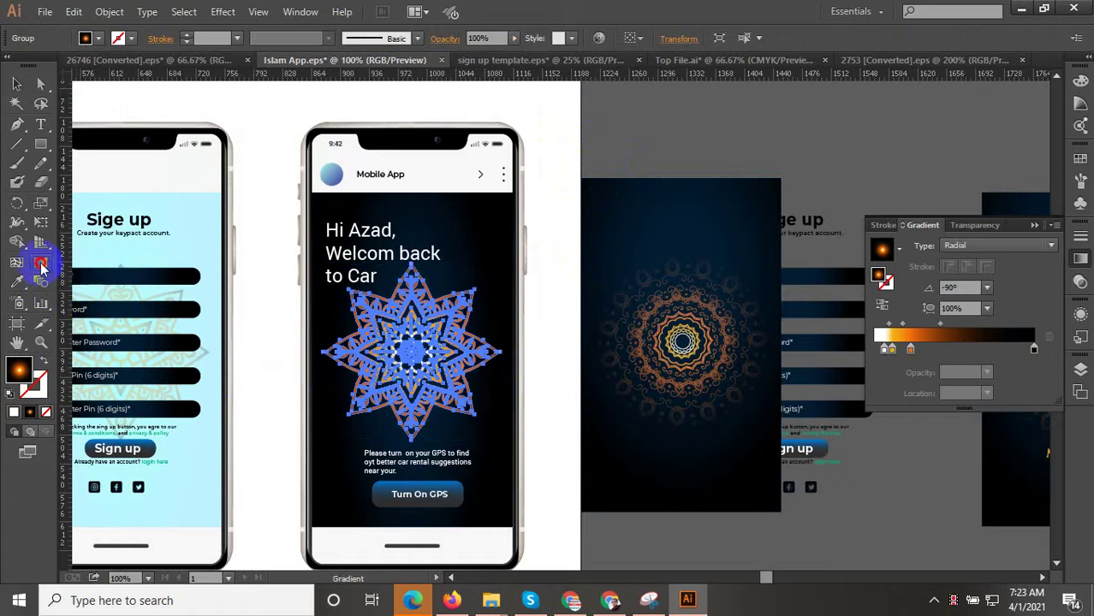
drag(441, 409, 411, 346)
key(ctrl+minus)
key(ctrl+minus)
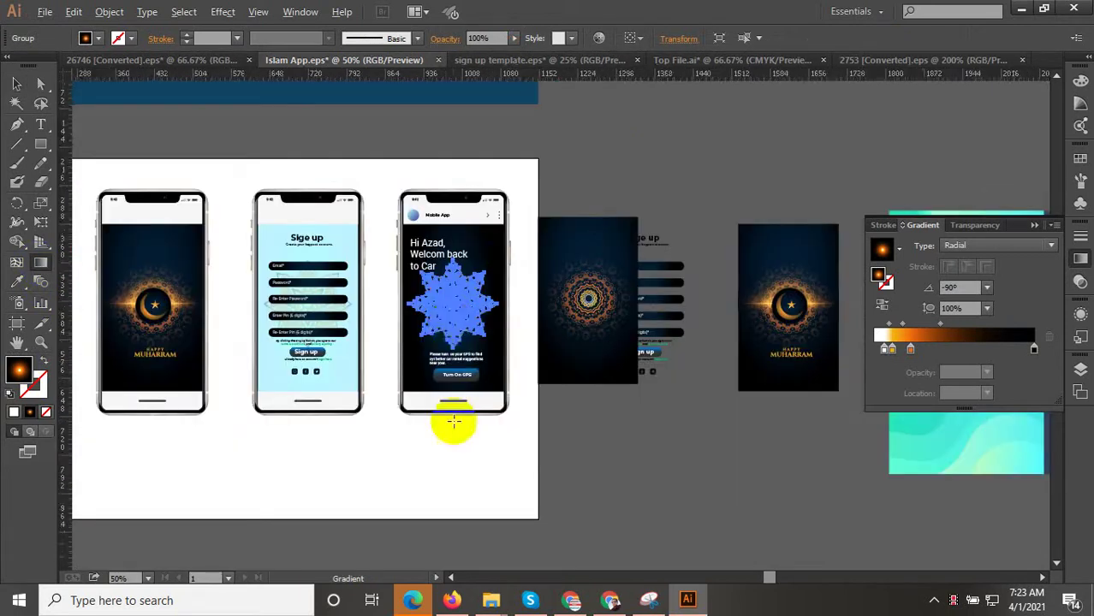
scroll(452, 421, up, 2)
mouse_move(454, 194)
mouse_down()
mouse_move(451, 346)
mouse_move(474, 351)
mouse_up()
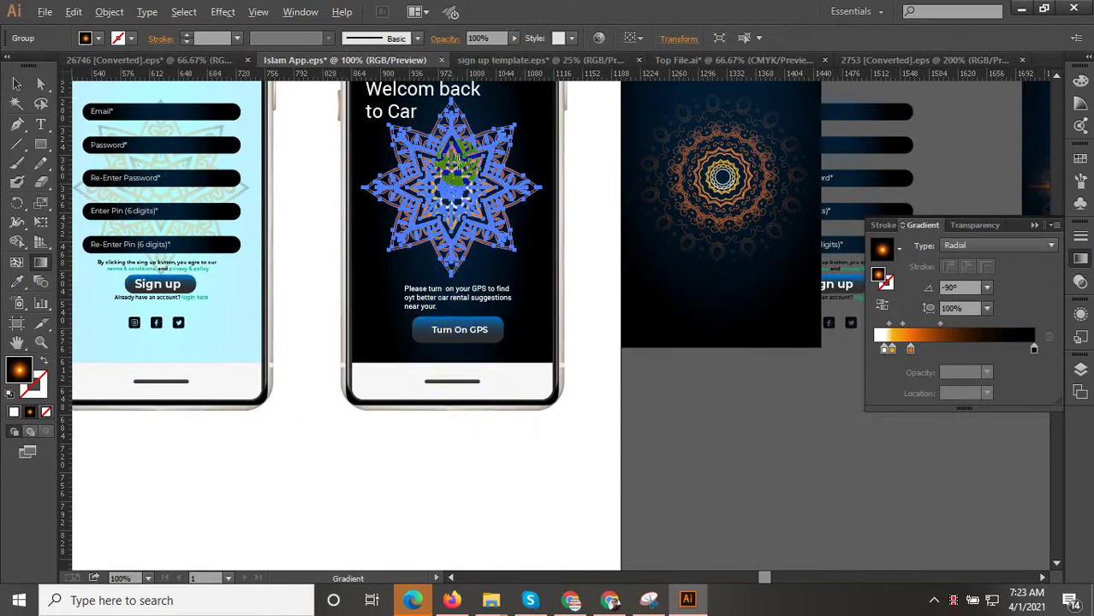
click(19, 86)
click(660, 401)
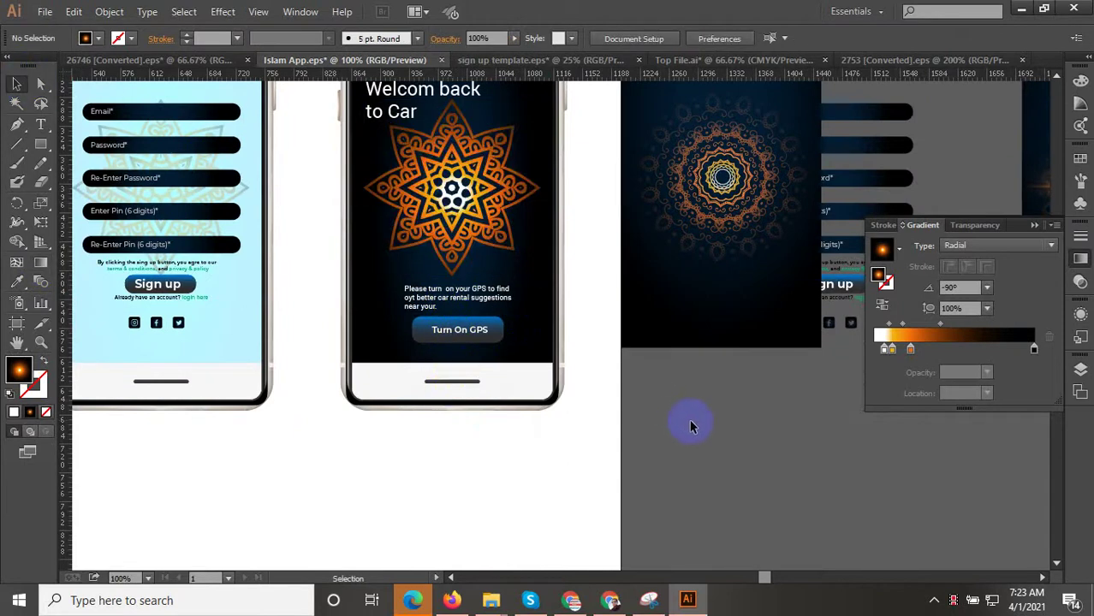
Fit the artboard in view and inspect the star artwork on the third phone
key(ctrl+0)
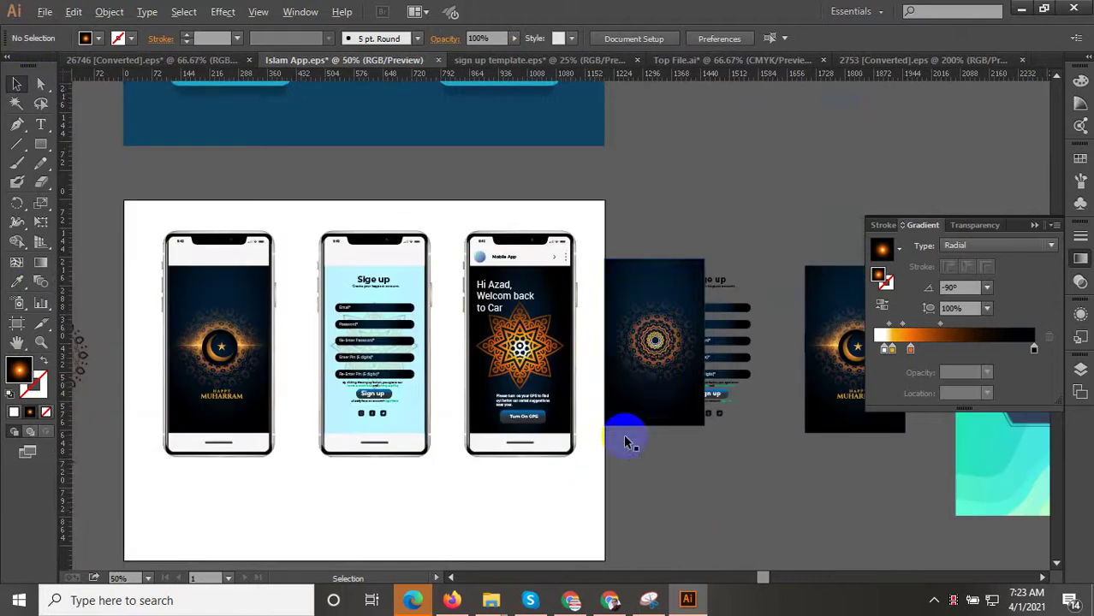
key(ctrl+1)
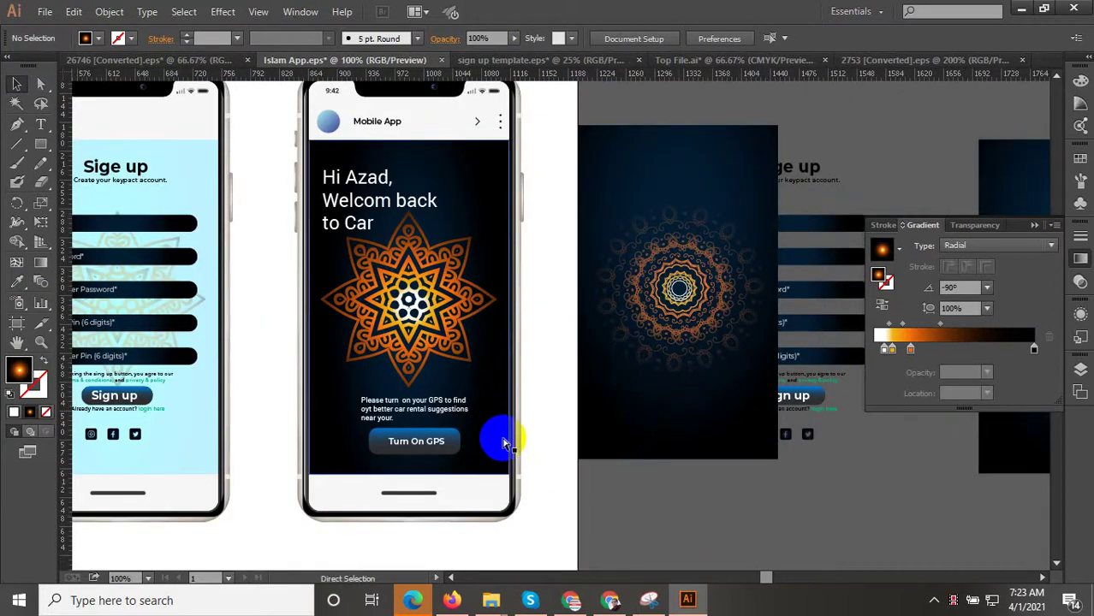
click(498, 435)
click(599, 501)
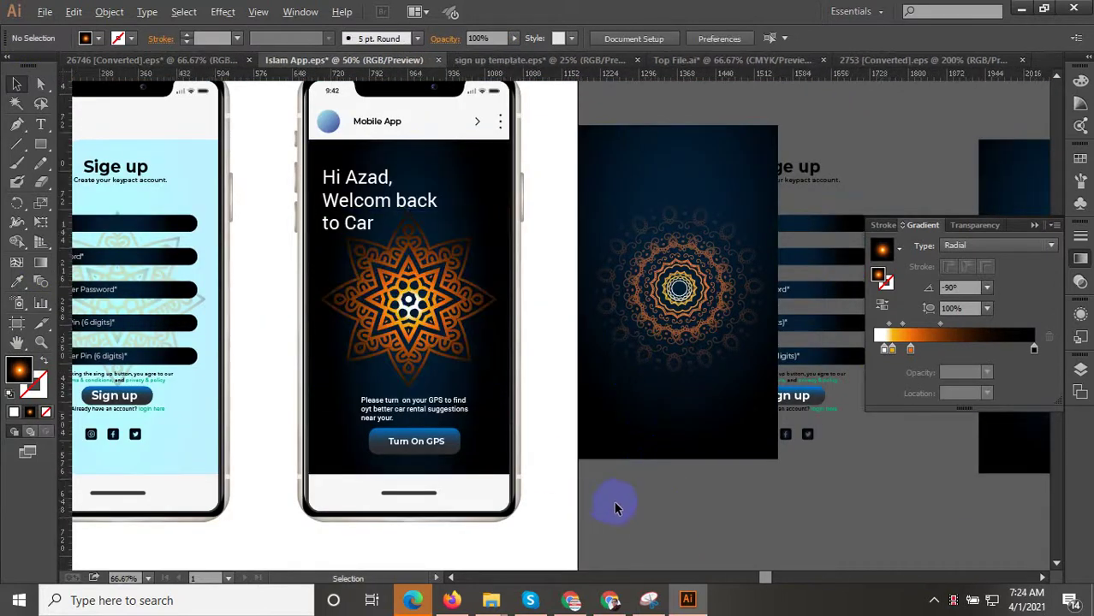
alt+scroll(613, 506, down, 2)
alt+scroll(647, 484, up, 1)
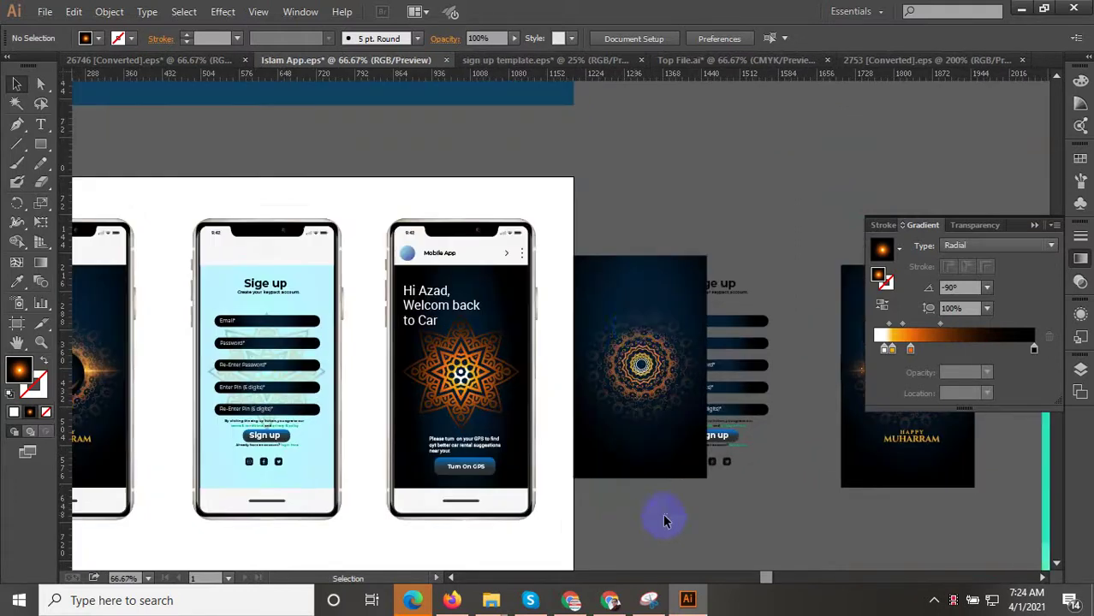
Select the dark mandala panel beside the artboard and delete it
drag(639, 329, 634, 368)
click(648, 534)
click(616, 427)
key(Delete)
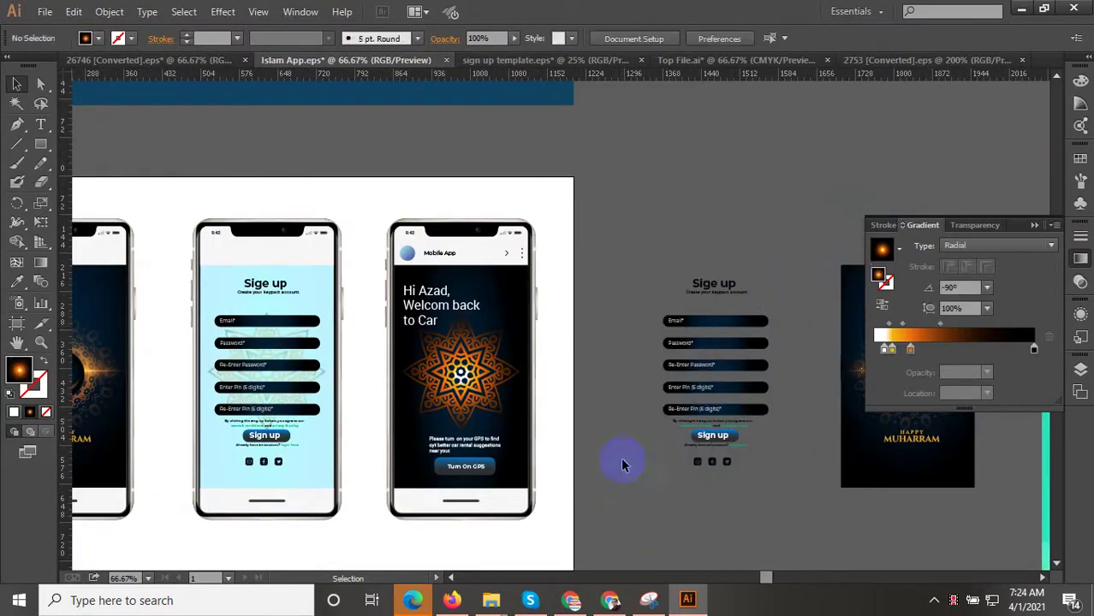
scroll(563, 409, up, 1)
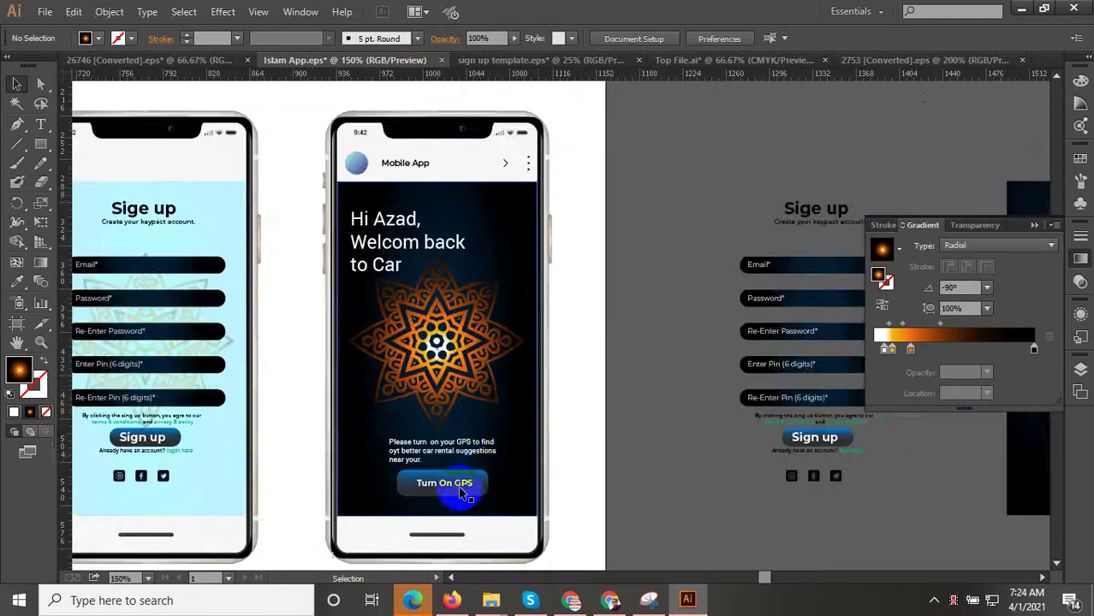
scroll(563, 409, up, 1)
scroll(600, 428, down, 2)
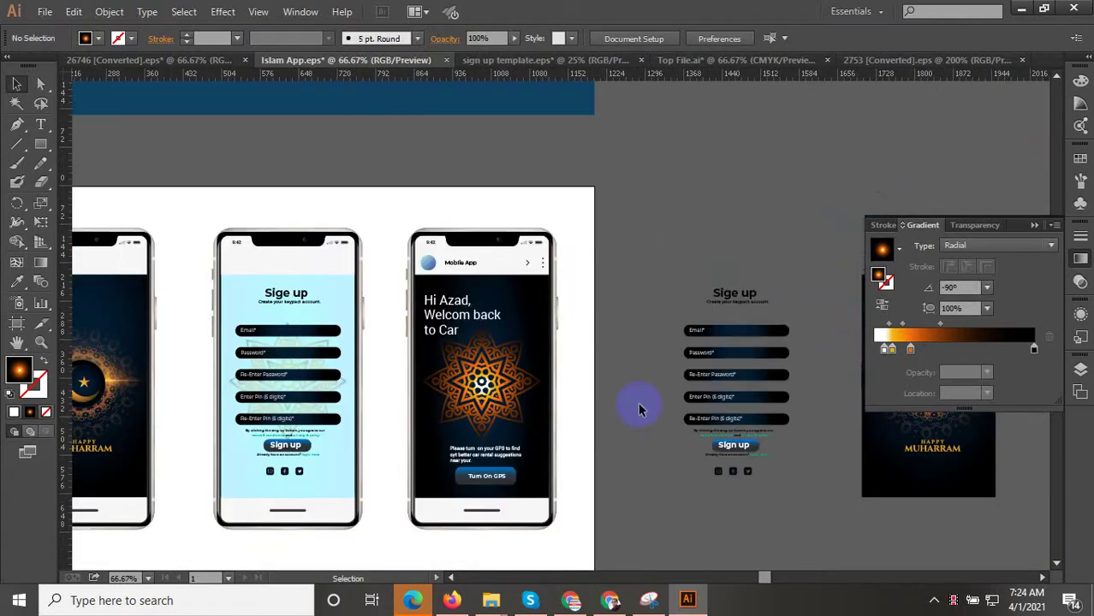
scroll(458, 257, up, 3)
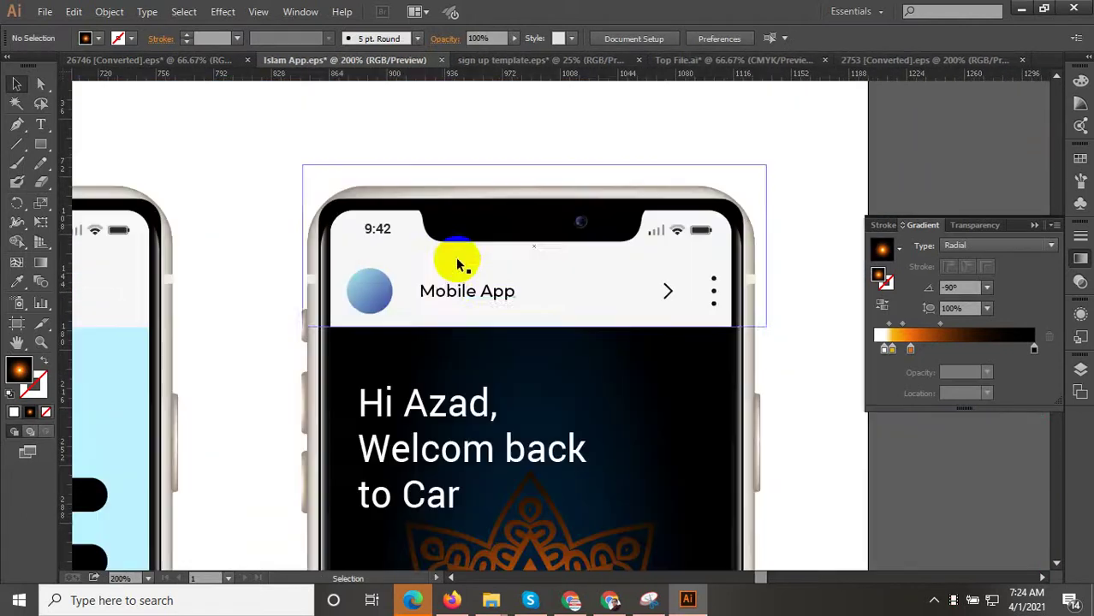
Isolate and exit the Mobile App header group, then bring up Top File.ai
click(387, 295)
double_click(387, 296)
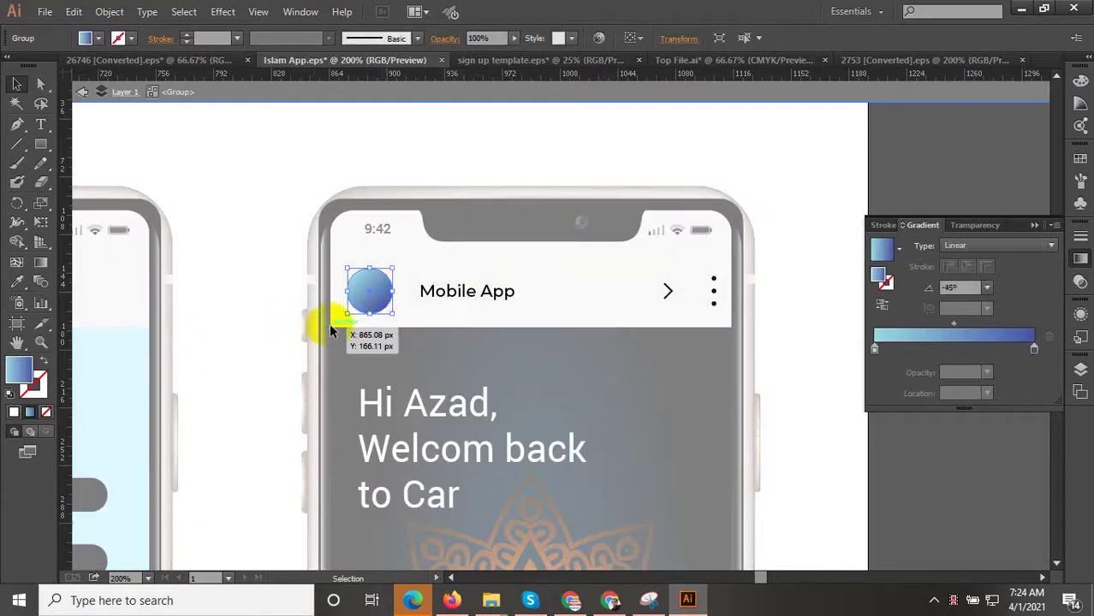
click(771, 96)
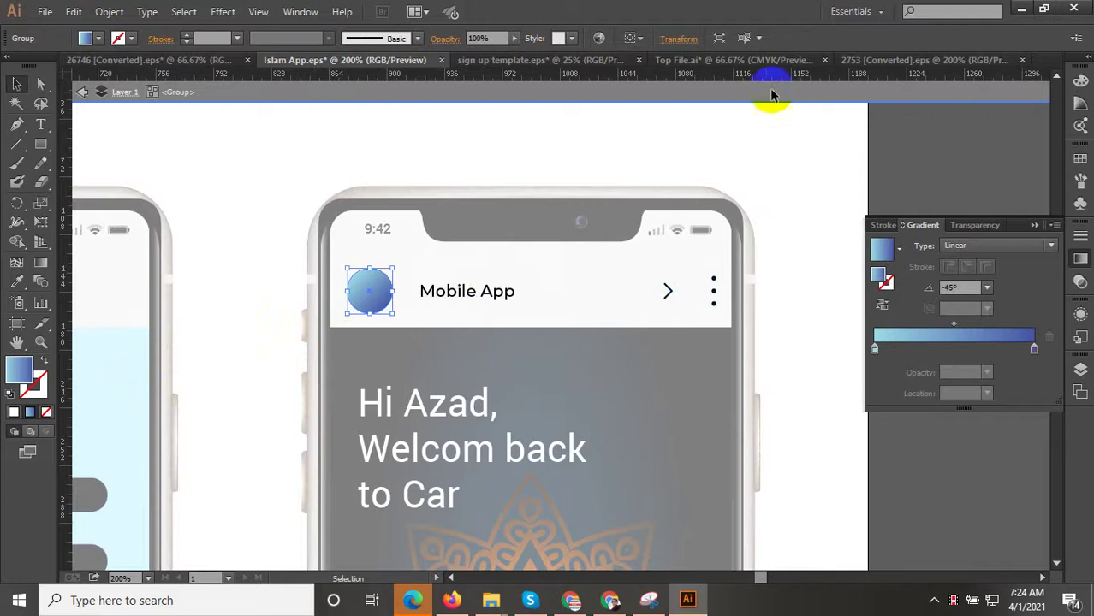
click(738, 65)
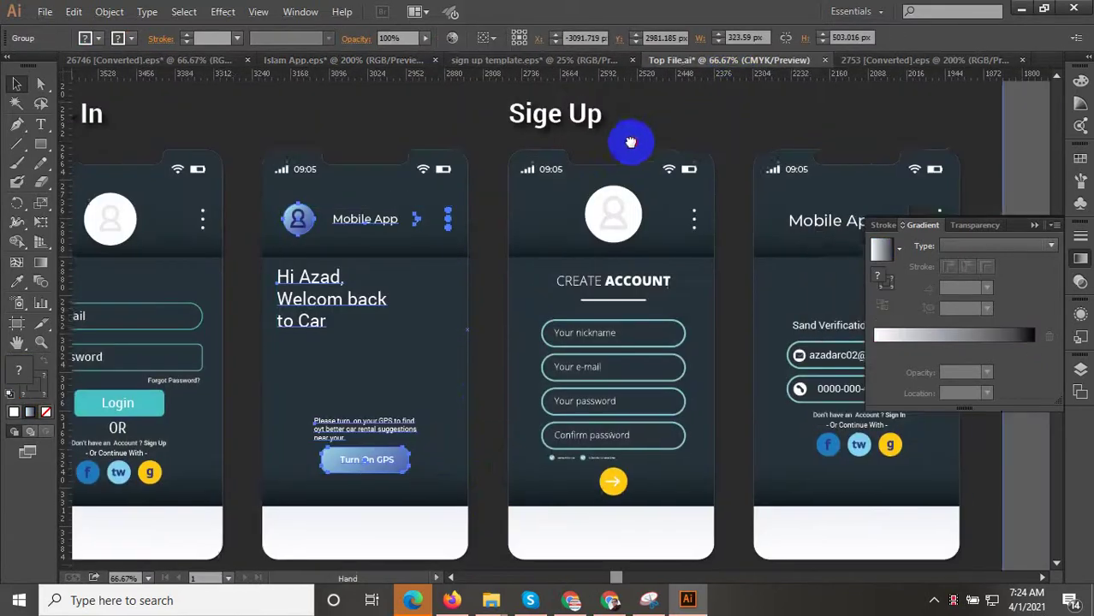
Copy the person icon from the Top File.ai avatar and return to Islam App
scroll(304, 260, up, 2)
double_click(303, 259)
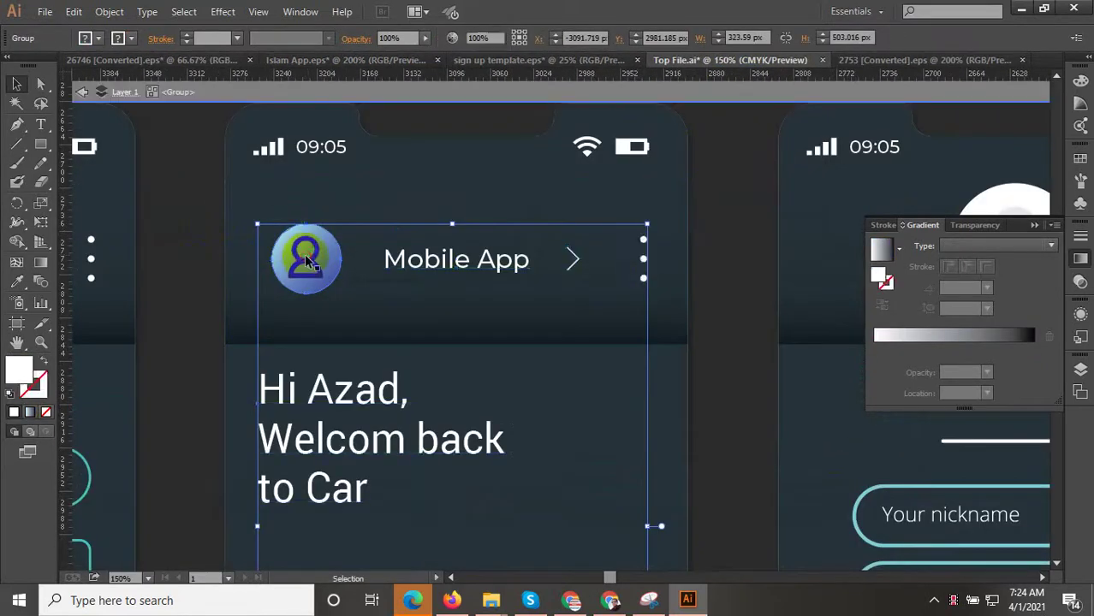
drag(307, 257, 377, 262)
key(Escape)
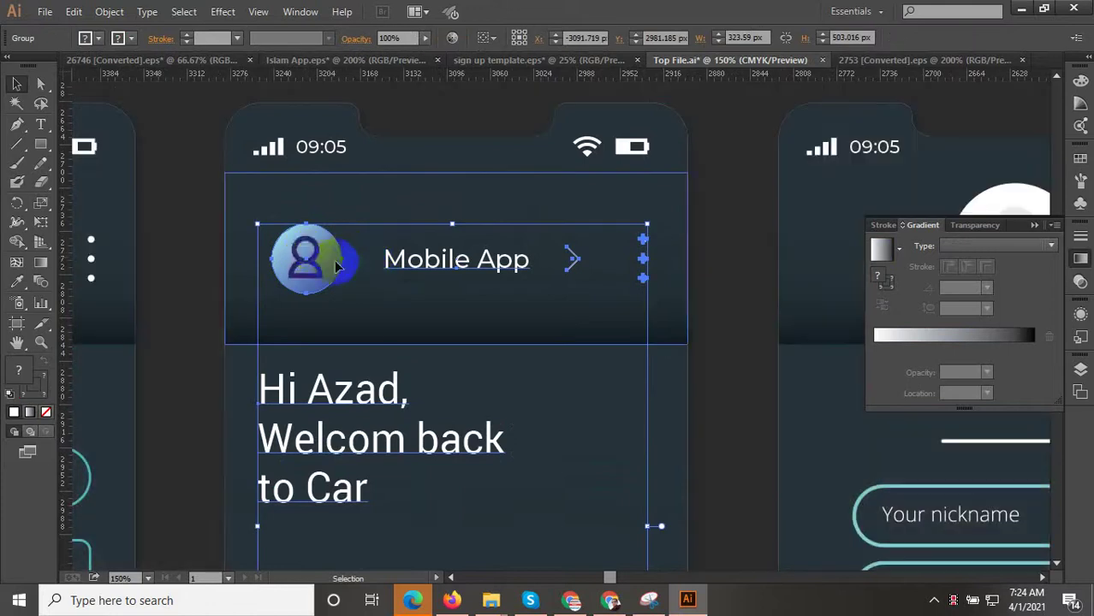
mouse_move(307, 257)
mouse_down()
mouse_move(344, 266)
mouse_move(306, 257)
mouse_up()
click(494, 61)
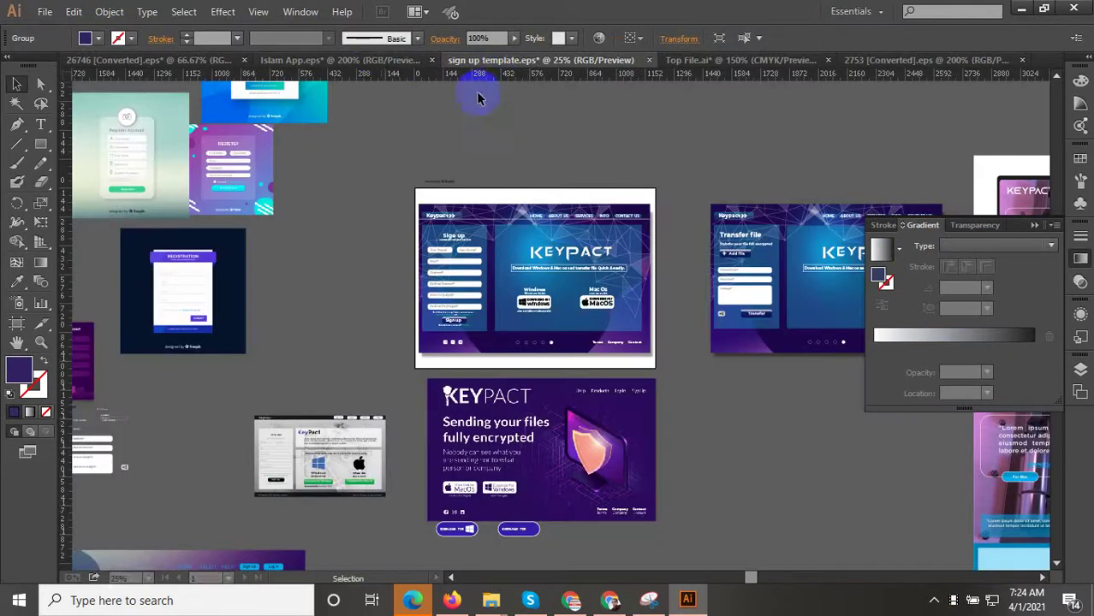
click(374, 59)
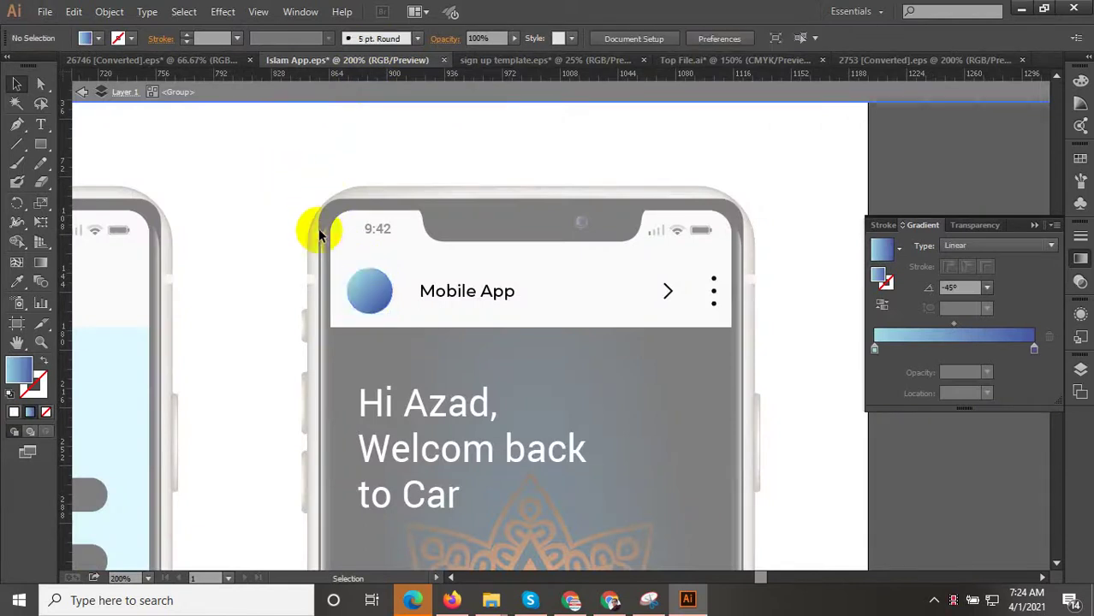
Paste the person icon and fit it centred inside the blue gradient avatar circle
scroll(368, 308, up, 3)
key(ctrl+v)
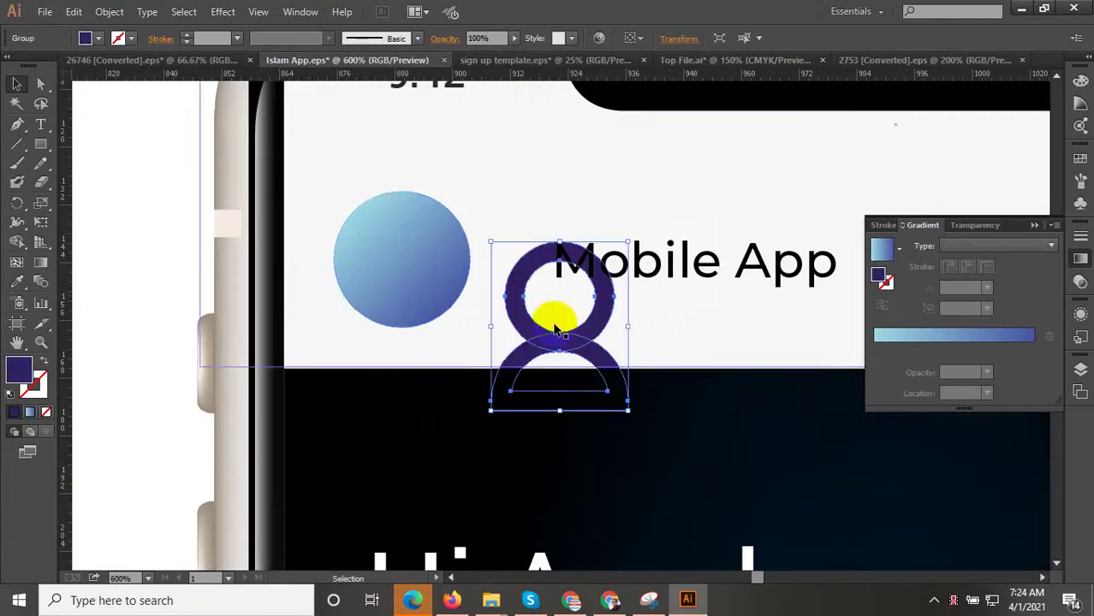
drag(554, 328, 397, 250)
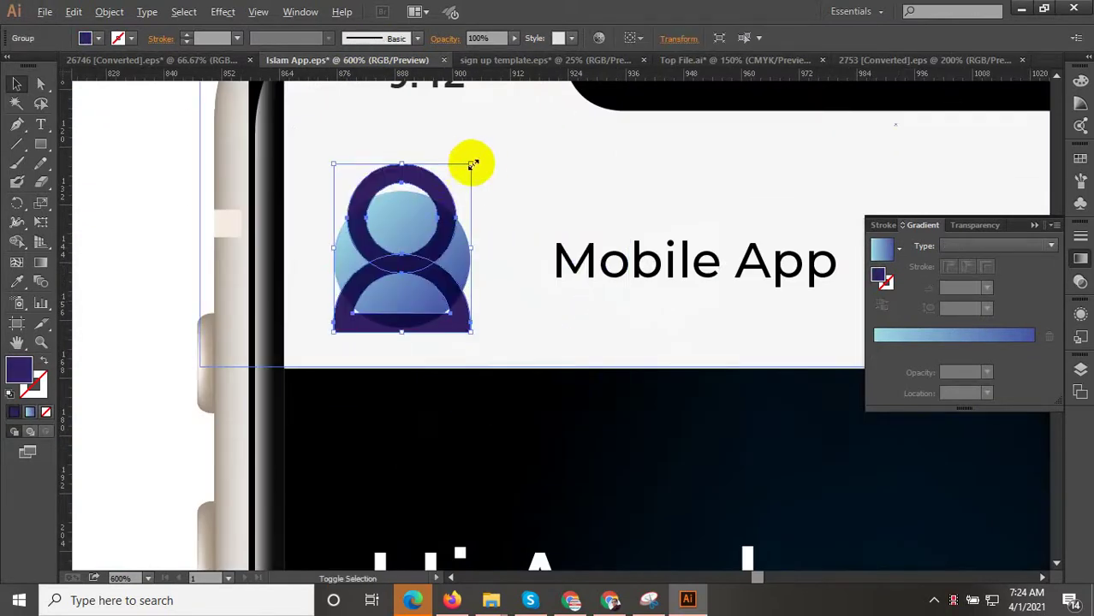
drag(473, 164, 419, 214)
scroll(398, 248, up, 2)
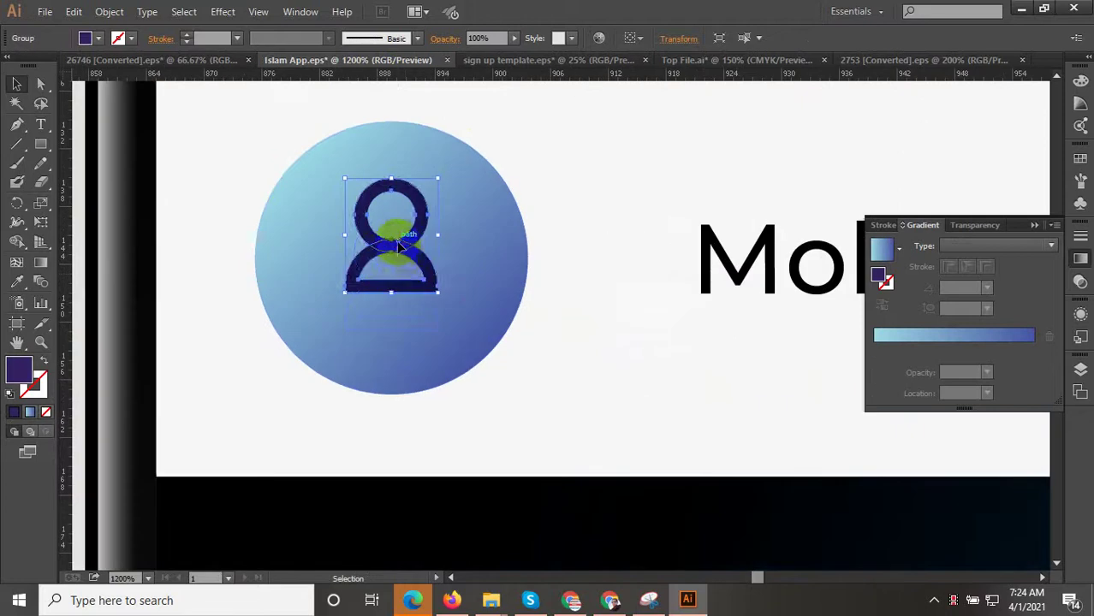
drag(399, 247, 401, 284)
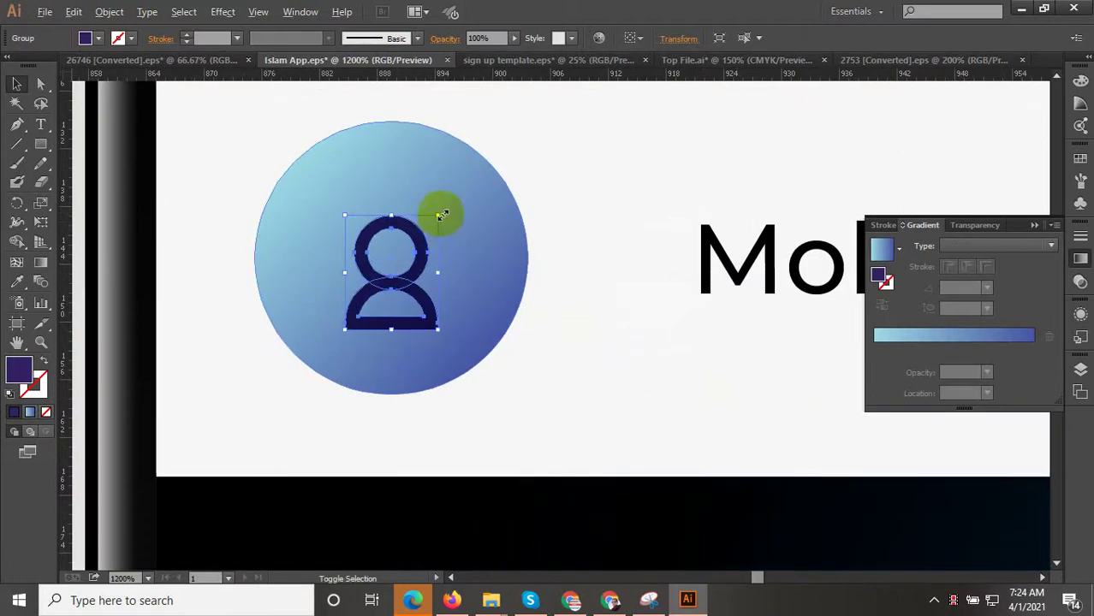
drag(440, 215, 458, 191)
drag(407, 279, 407, 266)
scroll(447, 285, down, 5)
scroll(297, 298, down, 2)
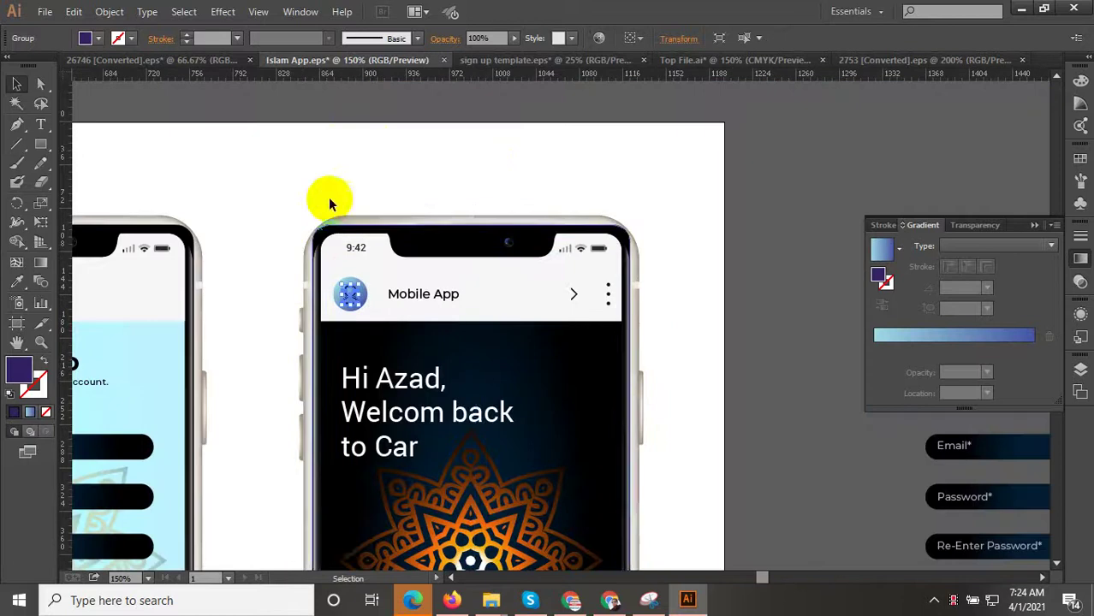
click(374, 138)
scroll(724, 392, down, 1)
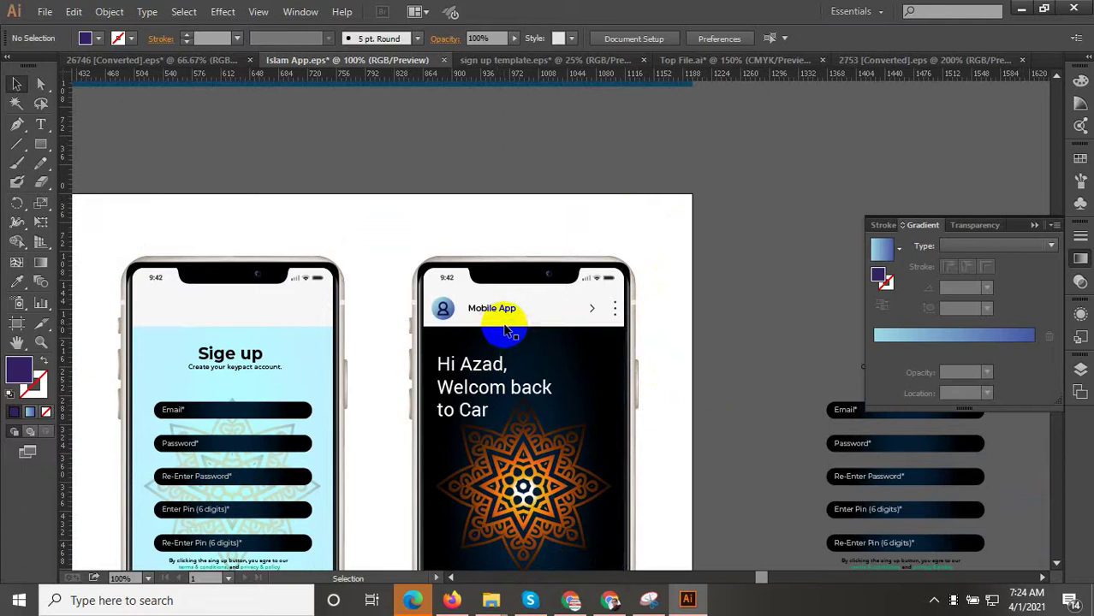
Move the three small icons beneath the Sign up button, then zoom out to 33.33%
scroll(500, 321, down, 1)
scroll(493, 383, down, 1)
drag(495, 376, 690, 471)
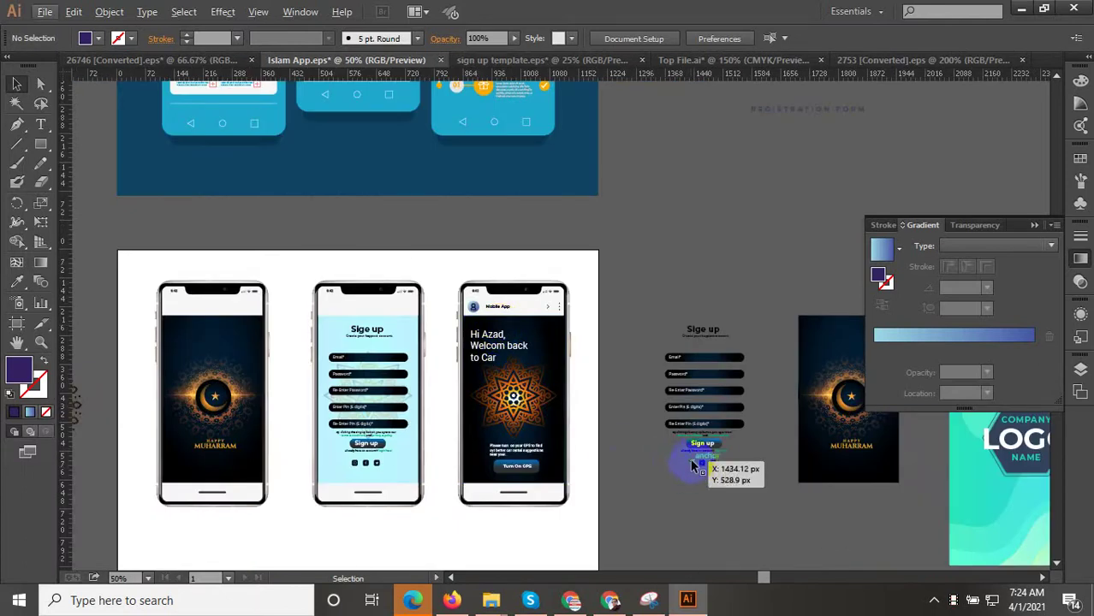
drag(691, 465, 695, 460)
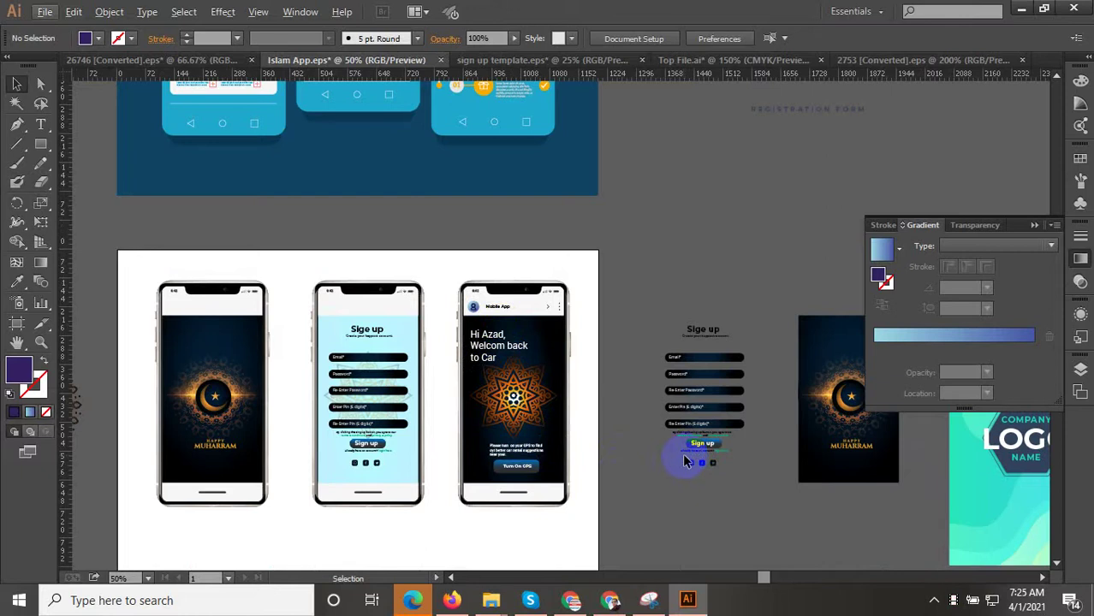
scroll(682, 453, down, 1)
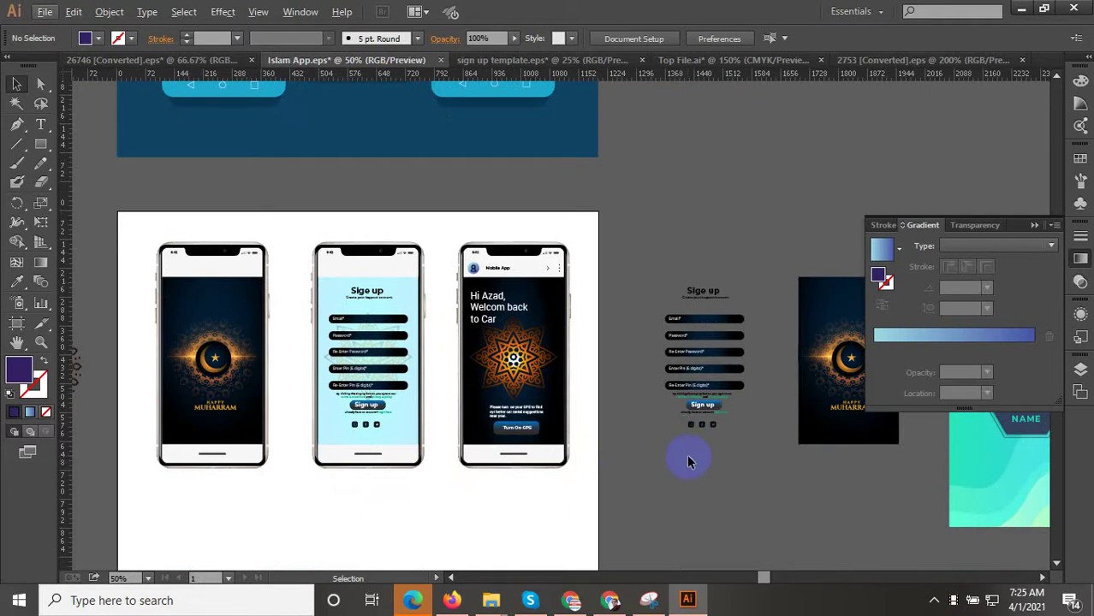
drag(420, 446, 606, 554)
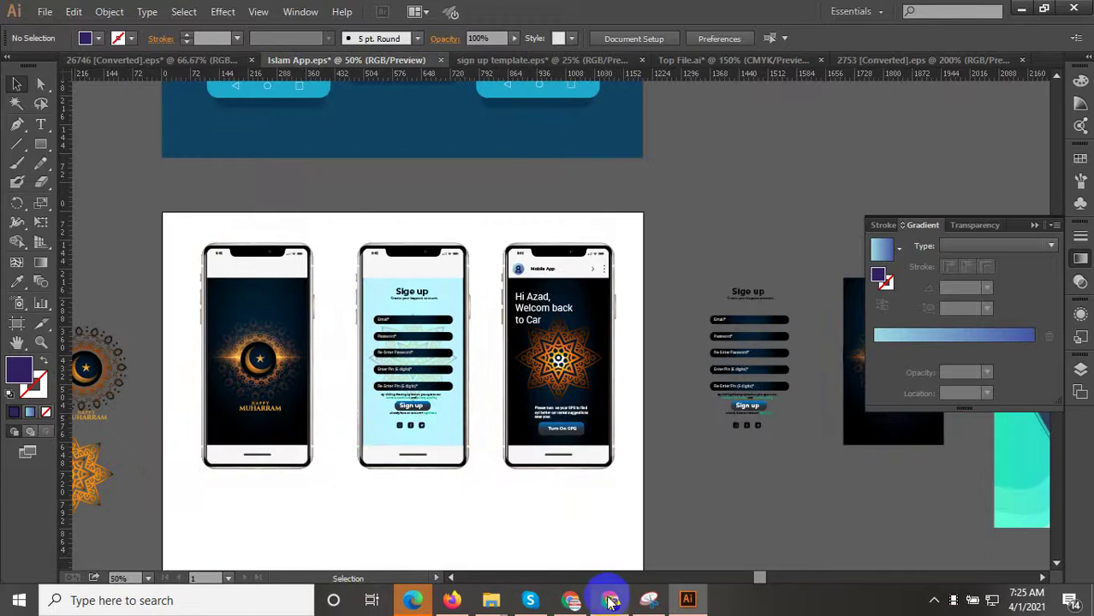
click(610, 600)
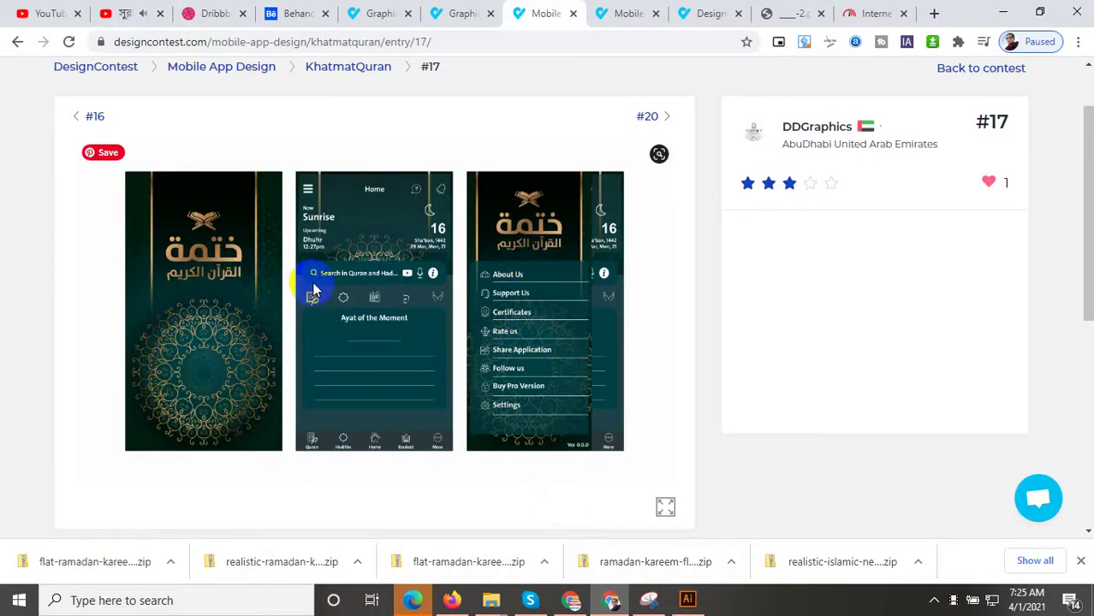
click(461, 13)
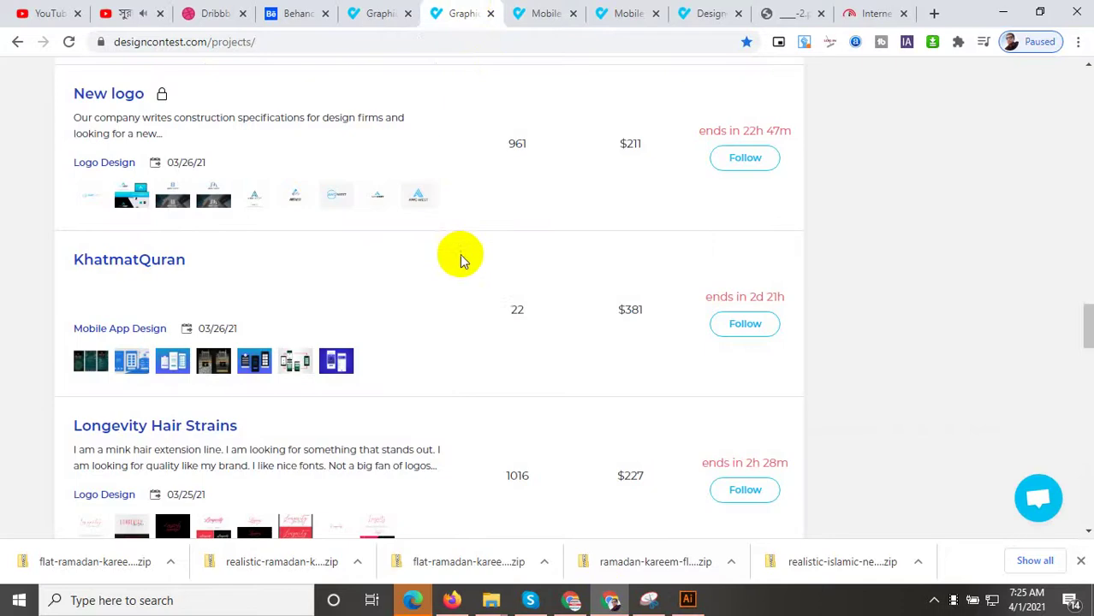
middle_click(155, 261)
click(629, 13)
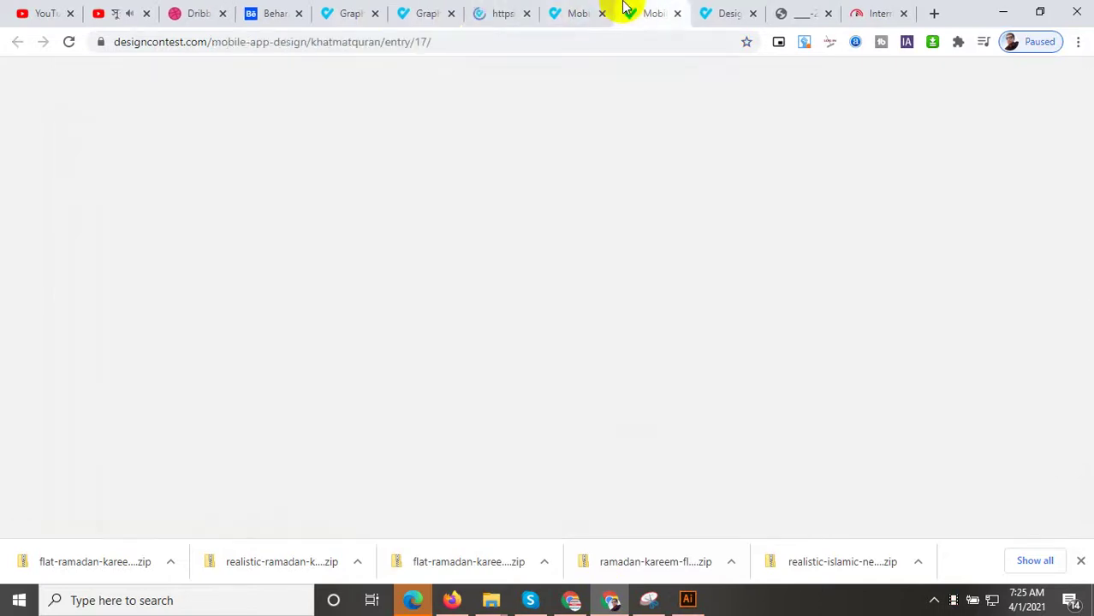
click(700, 8)
scroll(489, 420, down, 3)
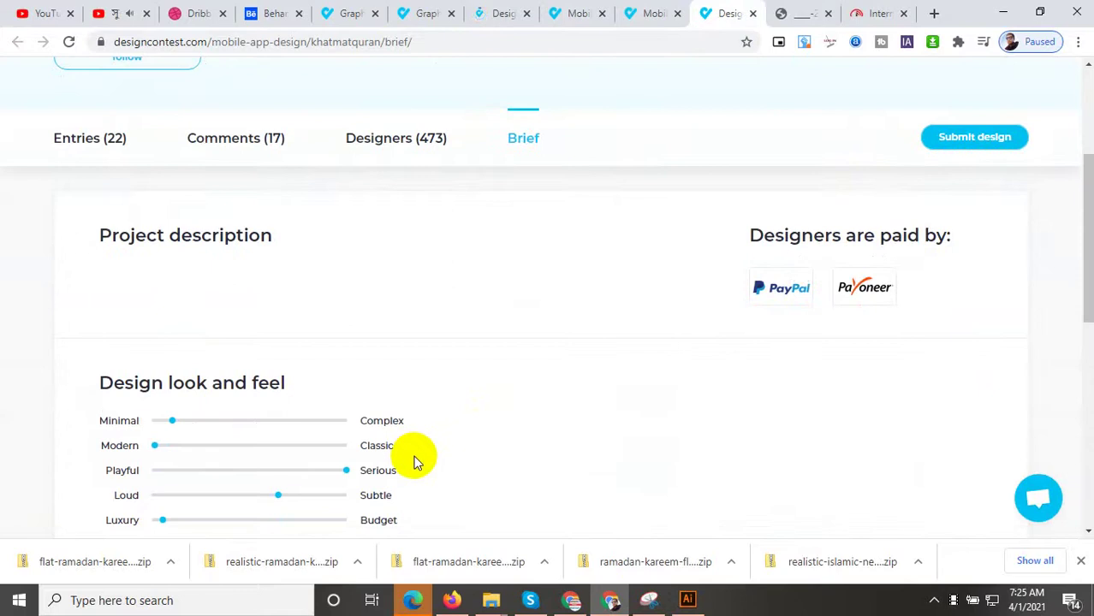
scroll(416, 463, down, 3)
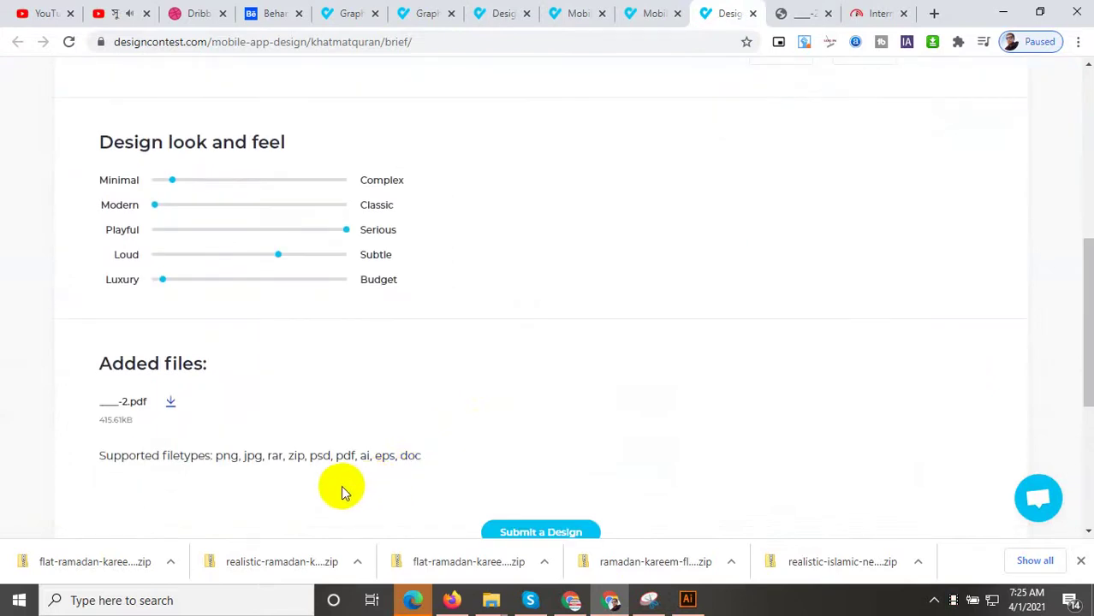
scroll(347, 437, up, 3)
scroll(343, 419, up, 2)
scroll(342, 421, up, 1)
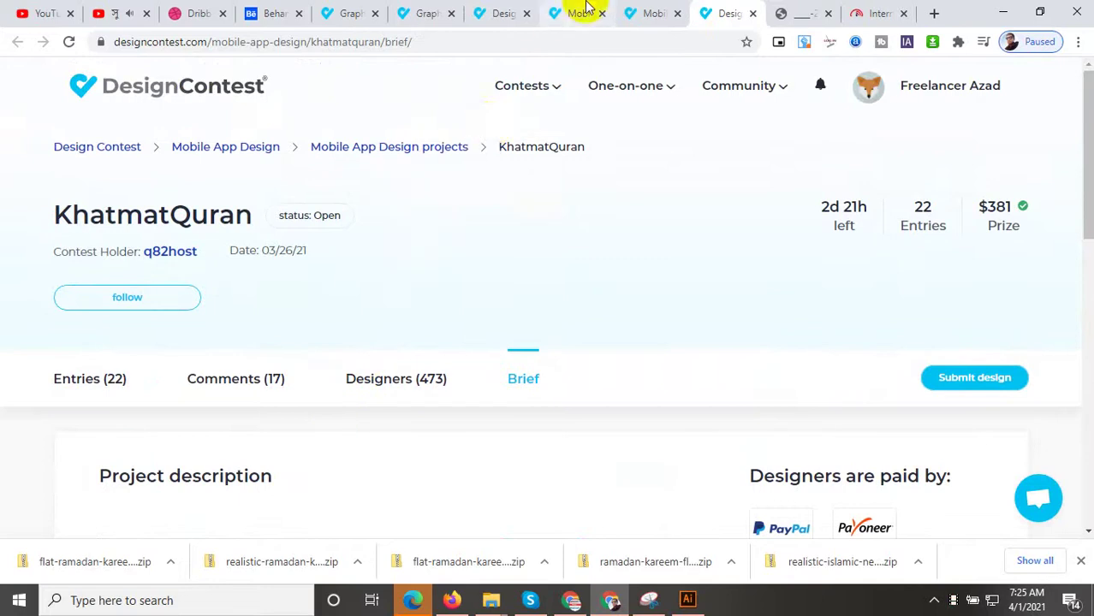
click(649, 13)
mouse_move(374, 311)
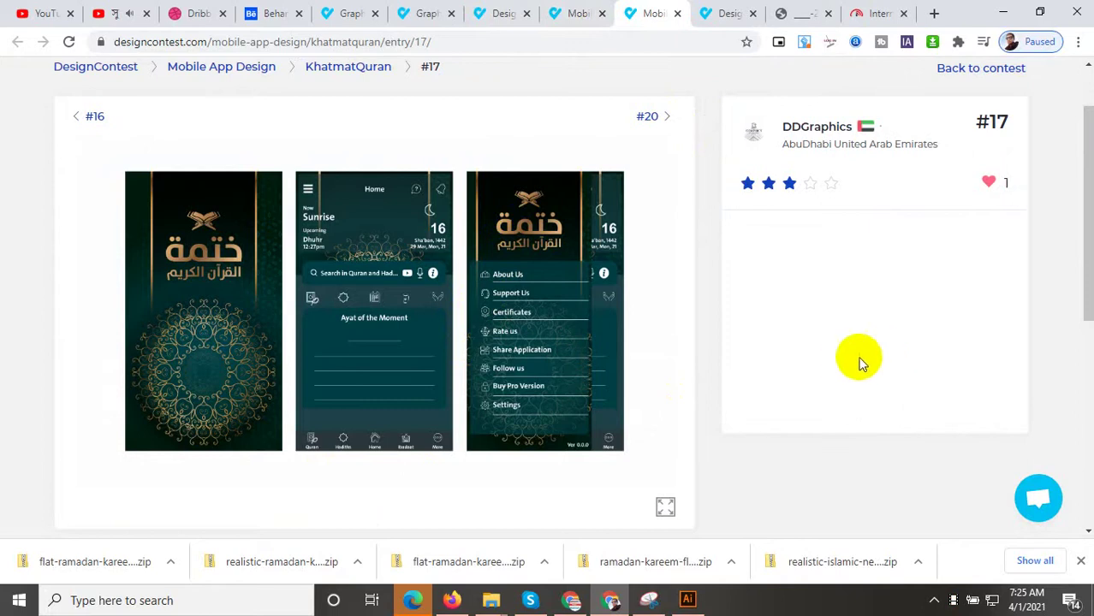
click(584, 13)
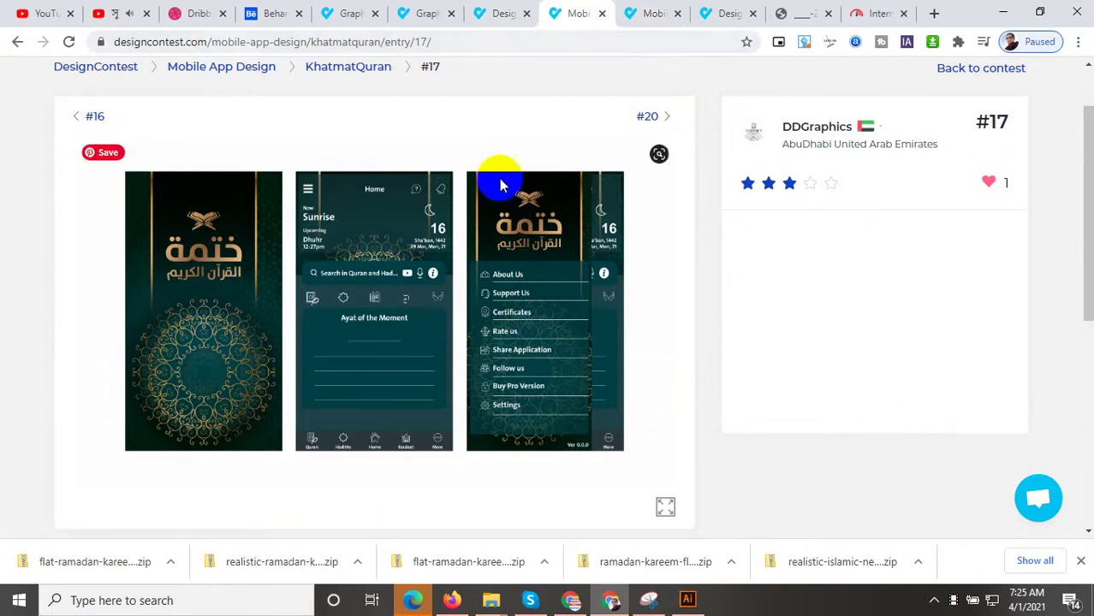
click(499, 13)
scroll(552, 319, down, 3)
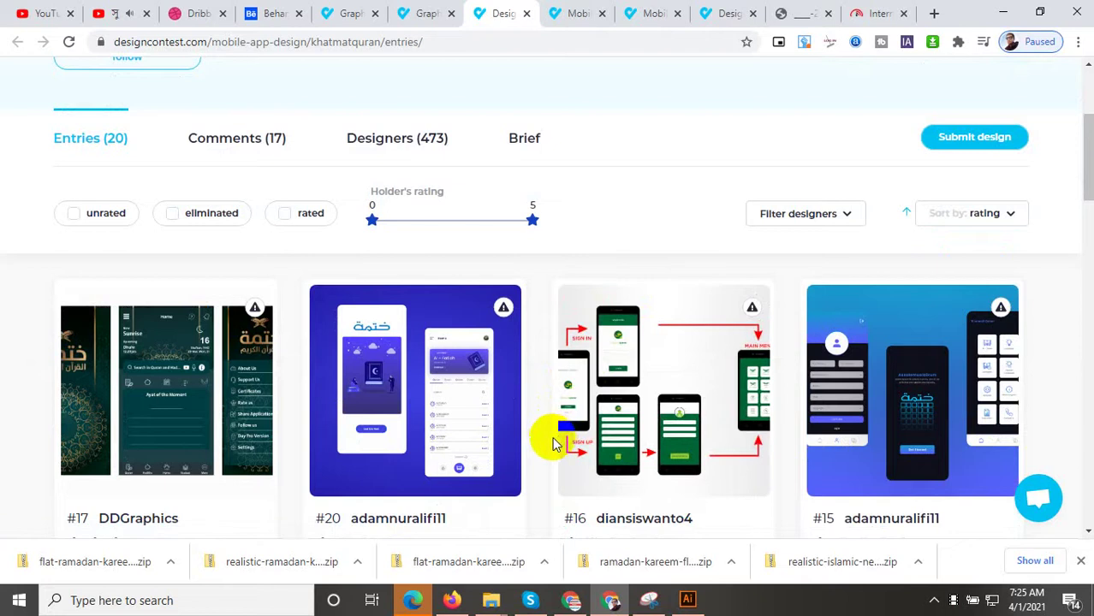
scroll(544, 449, down, 3)
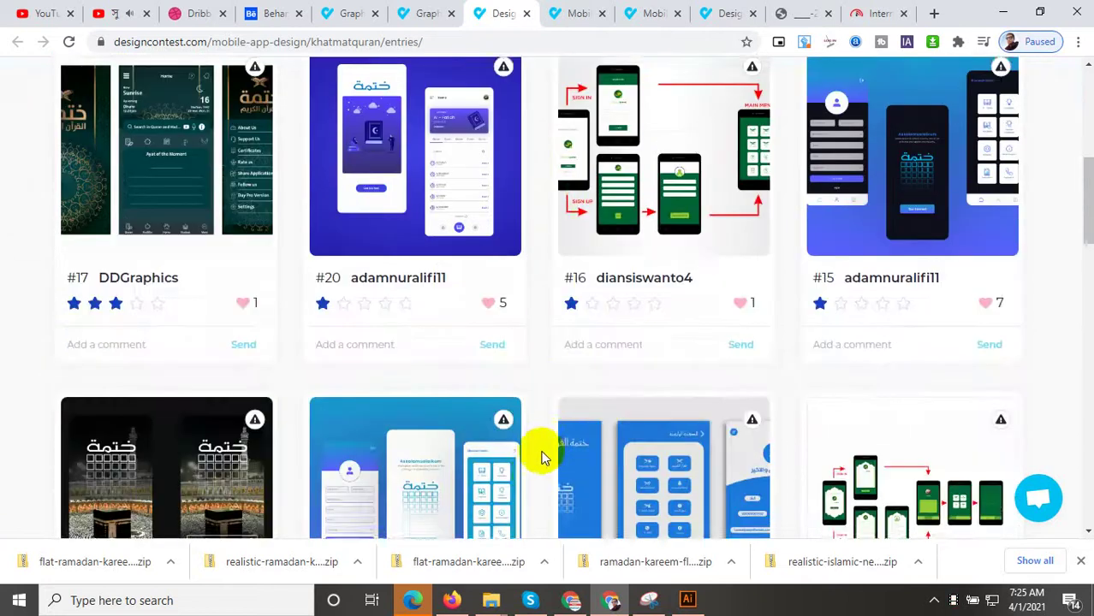
scroll(534, 456, down, 2)
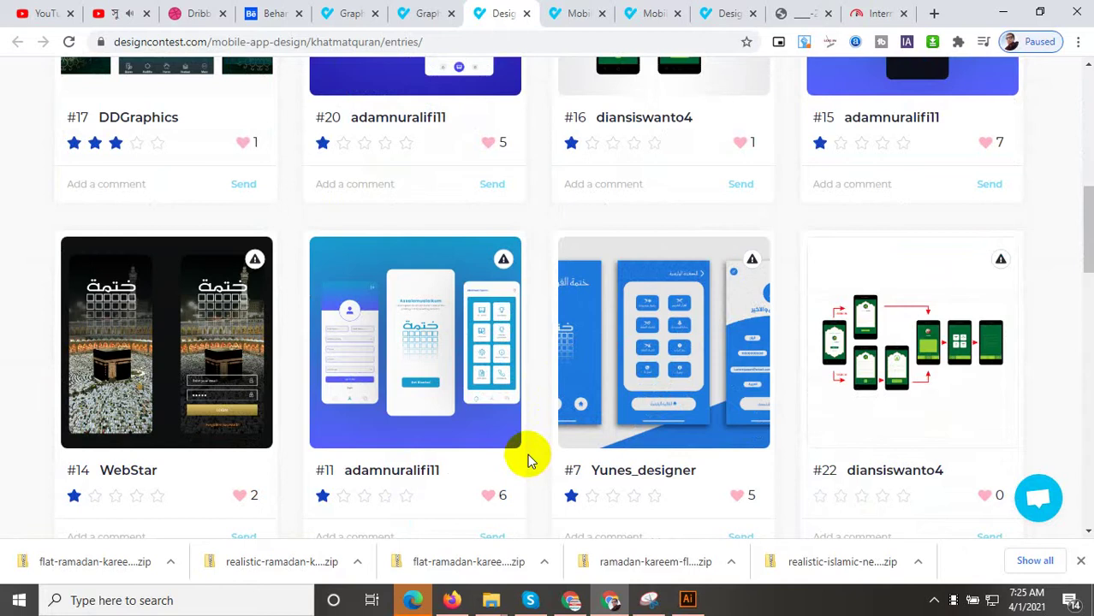
scroll(336, 477, up, 1)
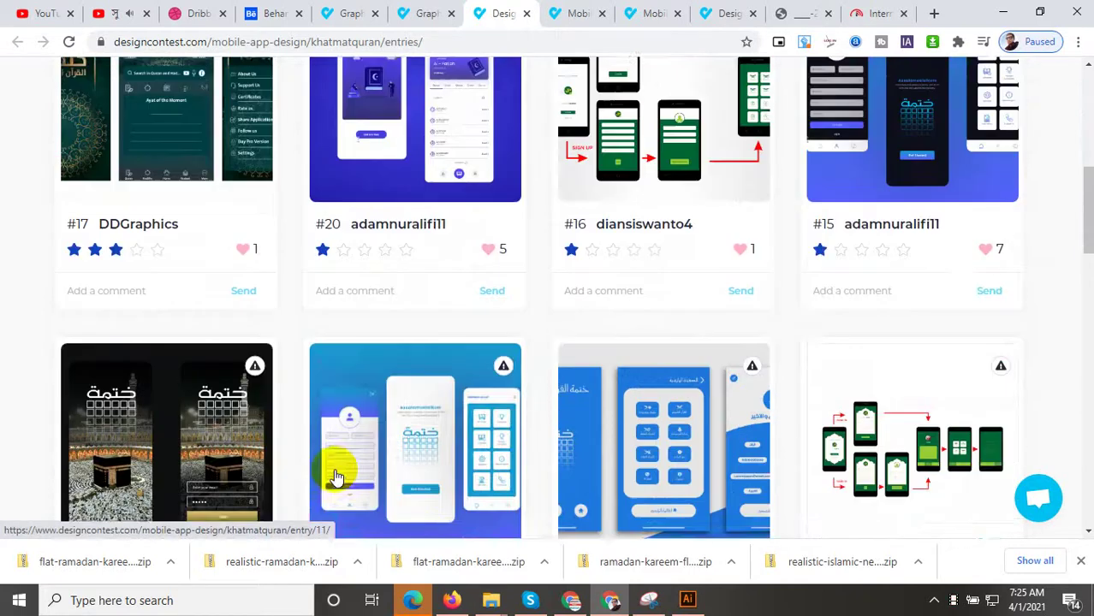
scroll(317, 454, up, 2)
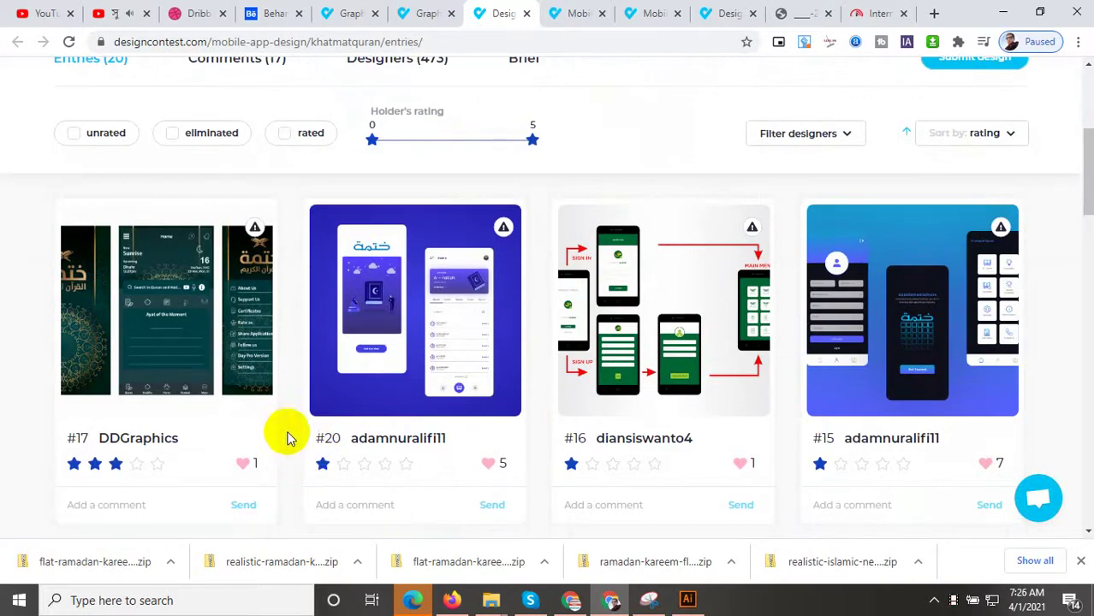
Select the middle Sign up phone and move it down below the outer phones
key(alt+Tab)
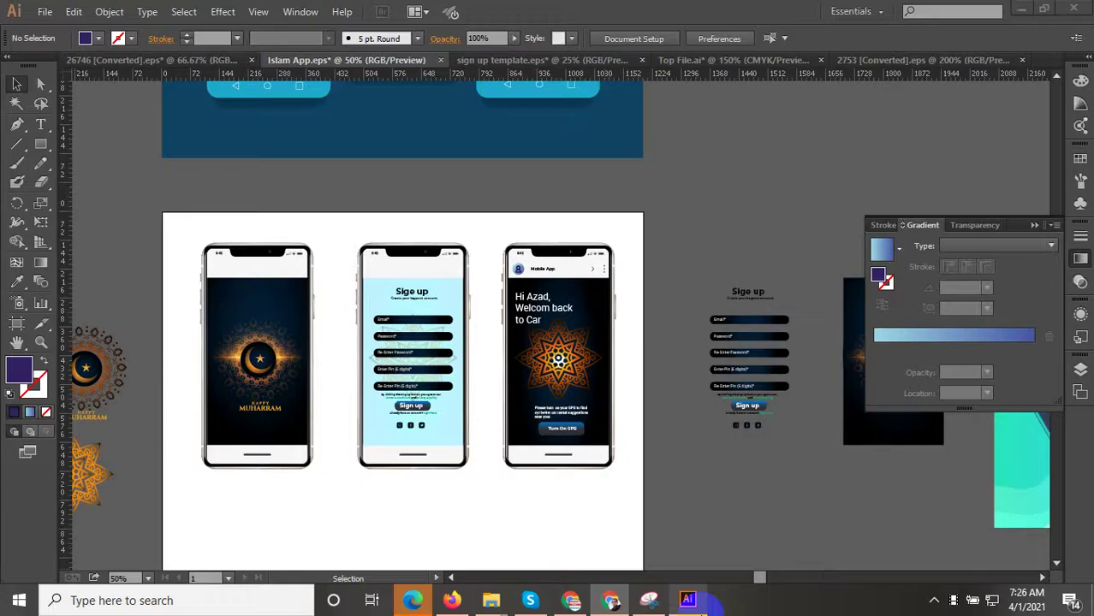
scroll(628, 515, down, 2)
scroll(650, 480, left, 2)
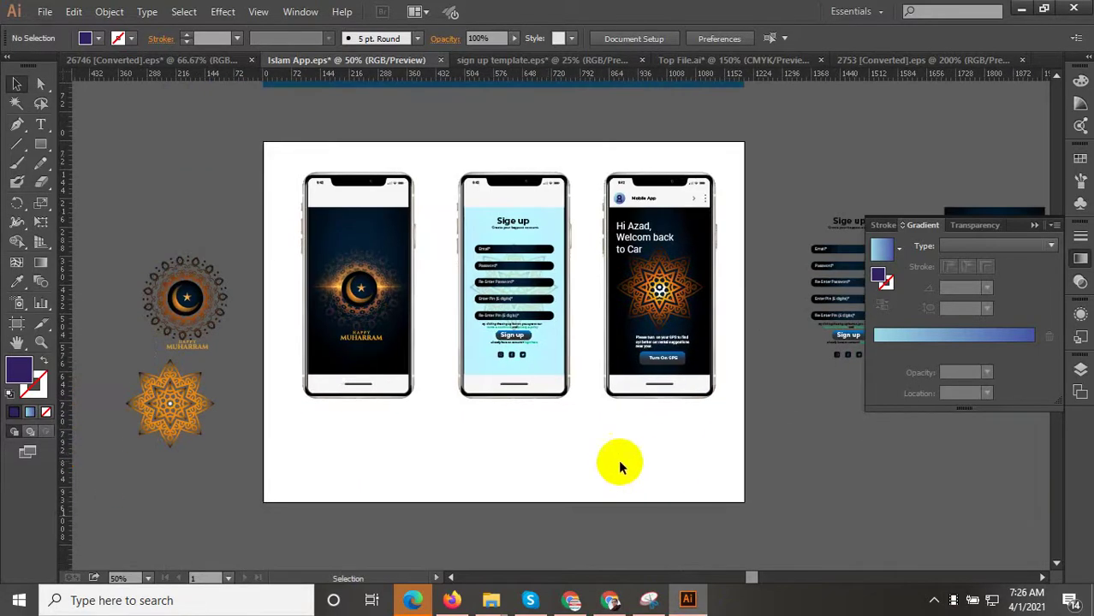
drag(577, 421, 442, 158)
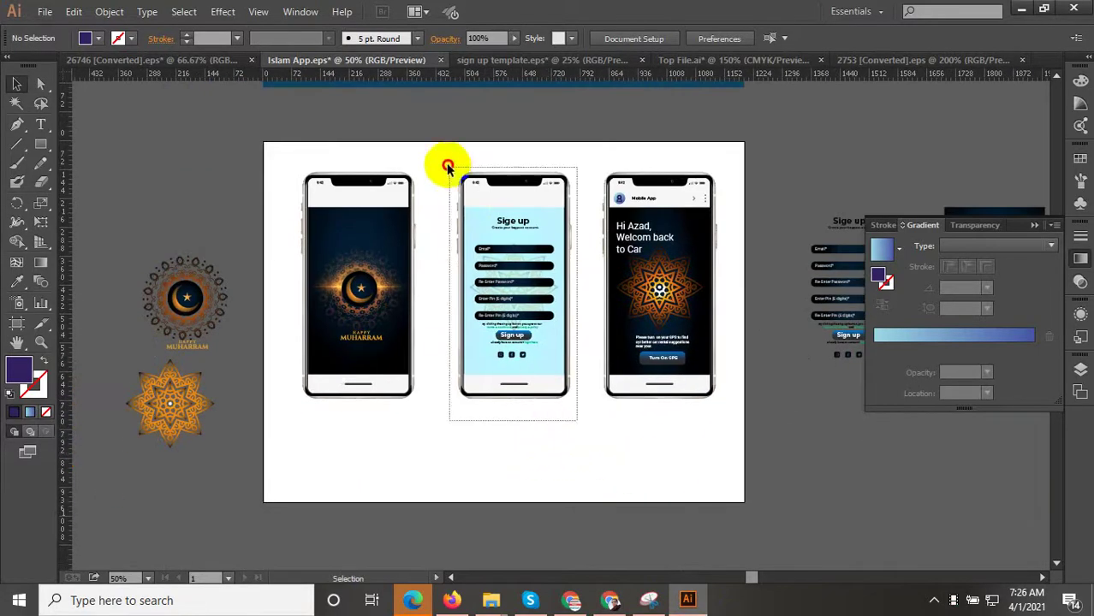
drag(501, 321, 501, 382)
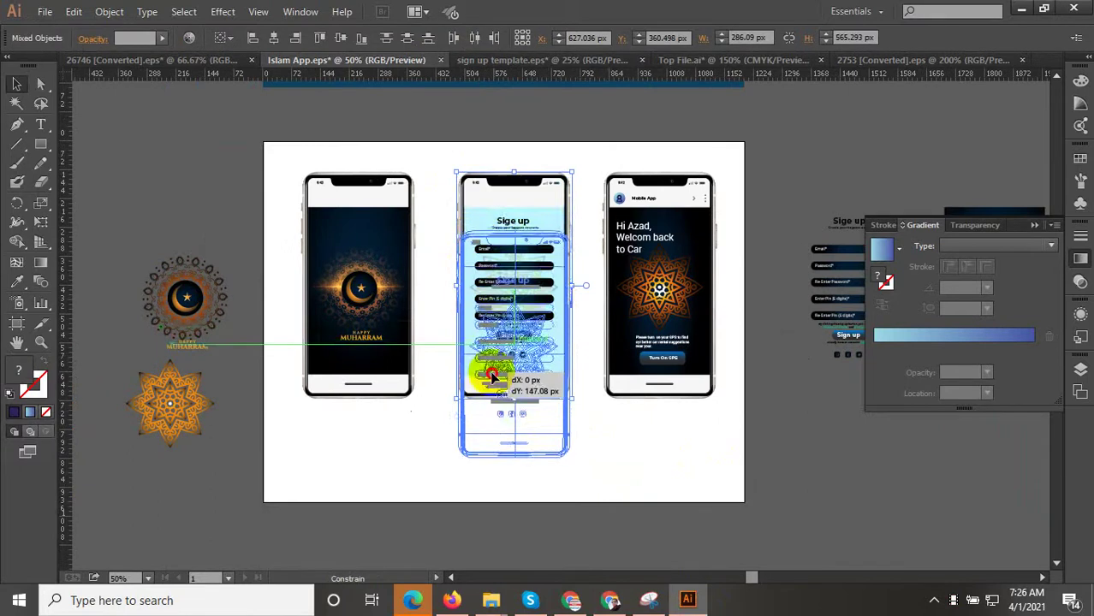
click(671, 474)
drag(587, 464, 451, 220)
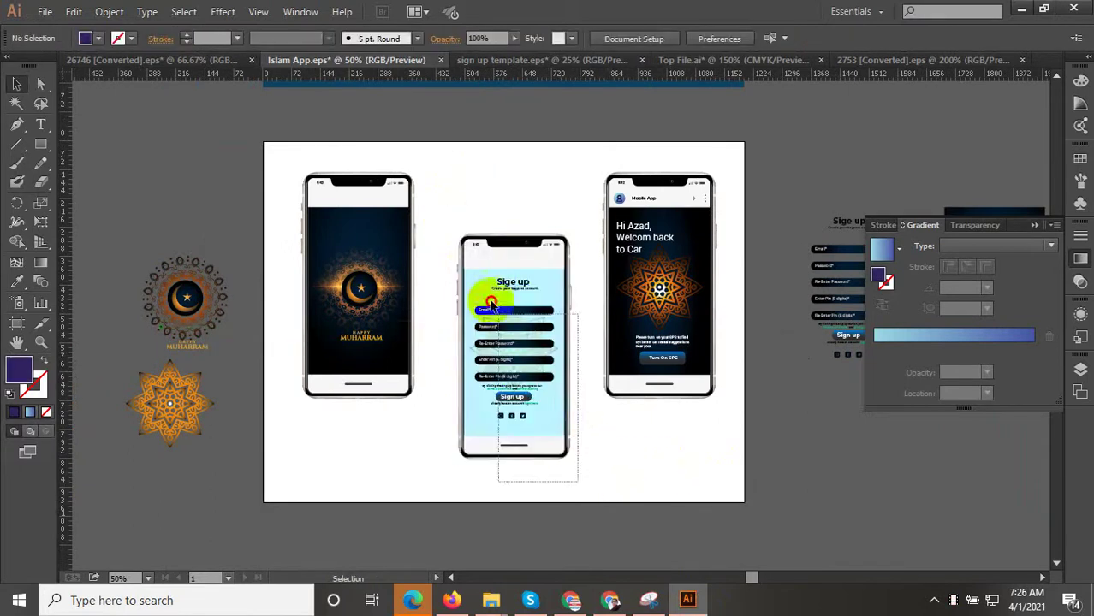
drag(485, 293, 486, 312)
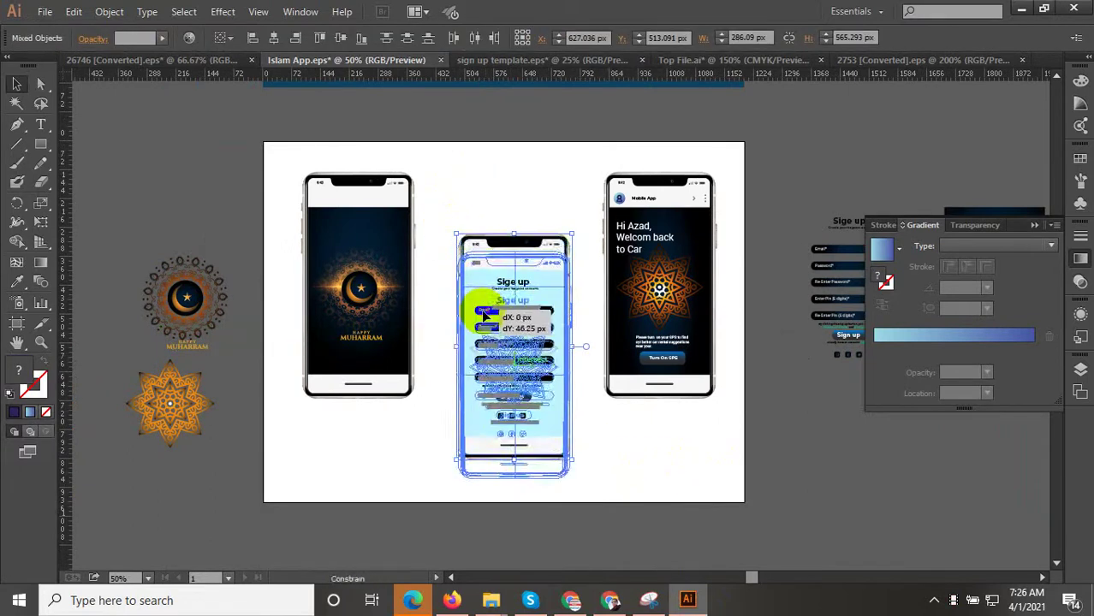
Check the left, right and middle phone positions by selecting each, then deselect
mouse_move(442, 155)
mouse_down()
mouse_move(330, 355)
mouse_move(359, 360)
mouse_up()
drag(722, 438, 591, 188)
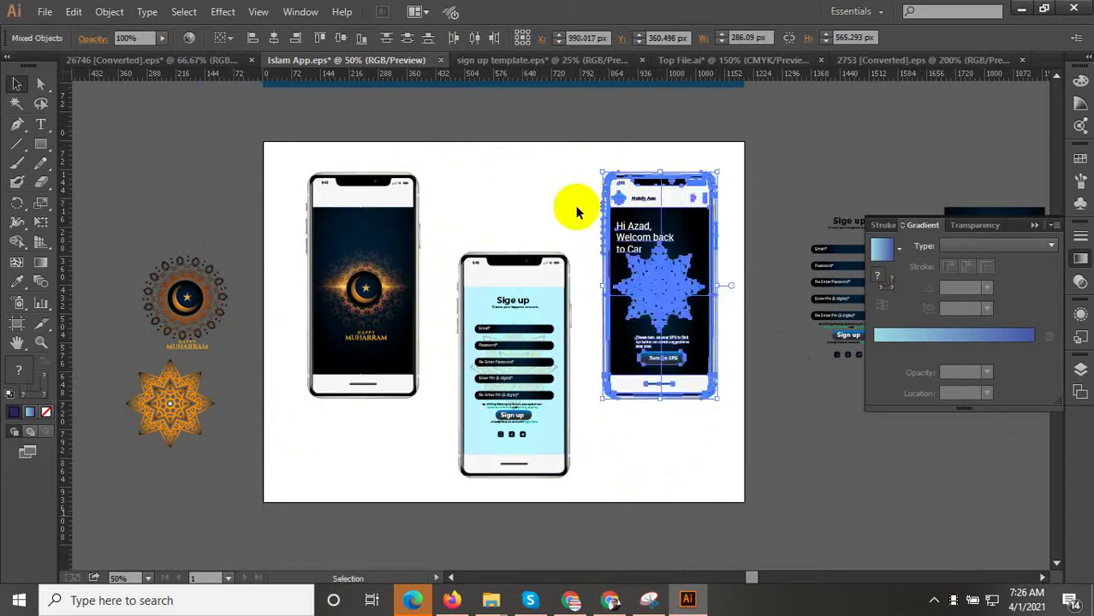
click(579, 208)
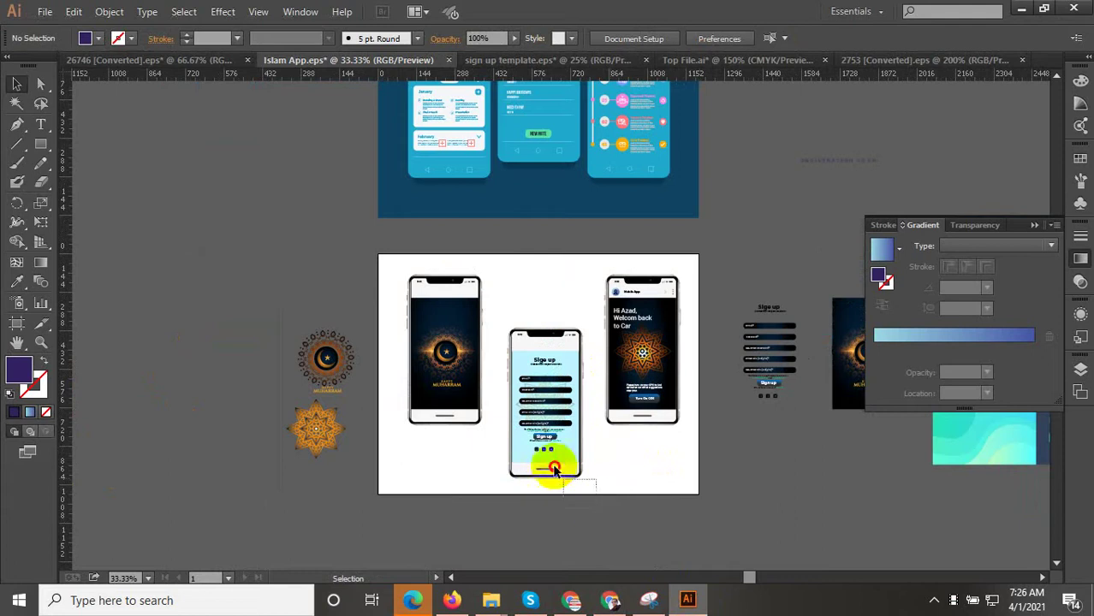
drag(556, 468, 512, 317)
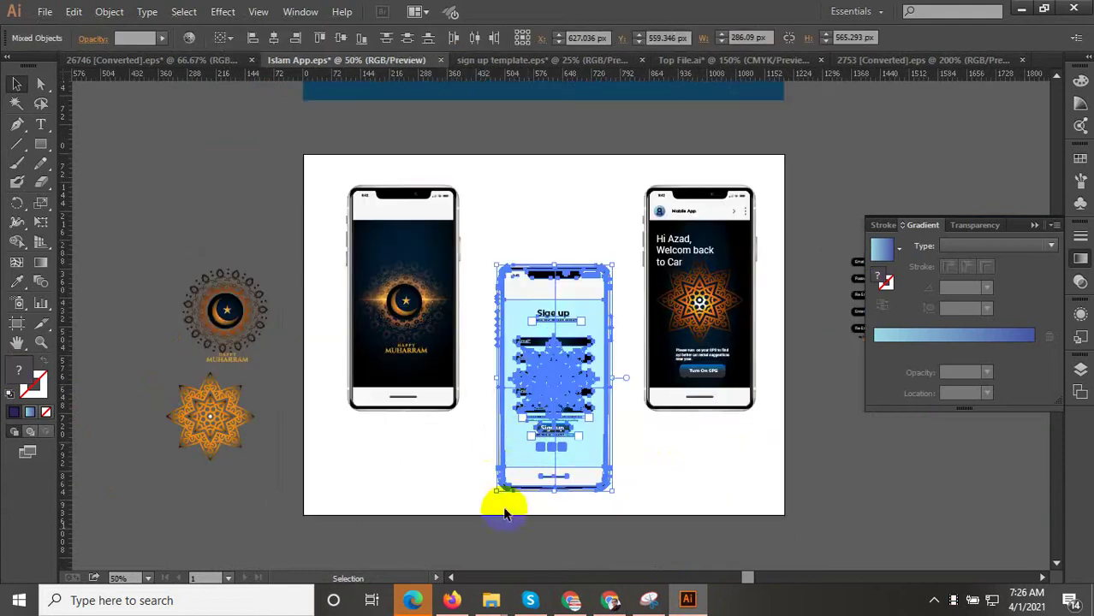
click(459, 494)
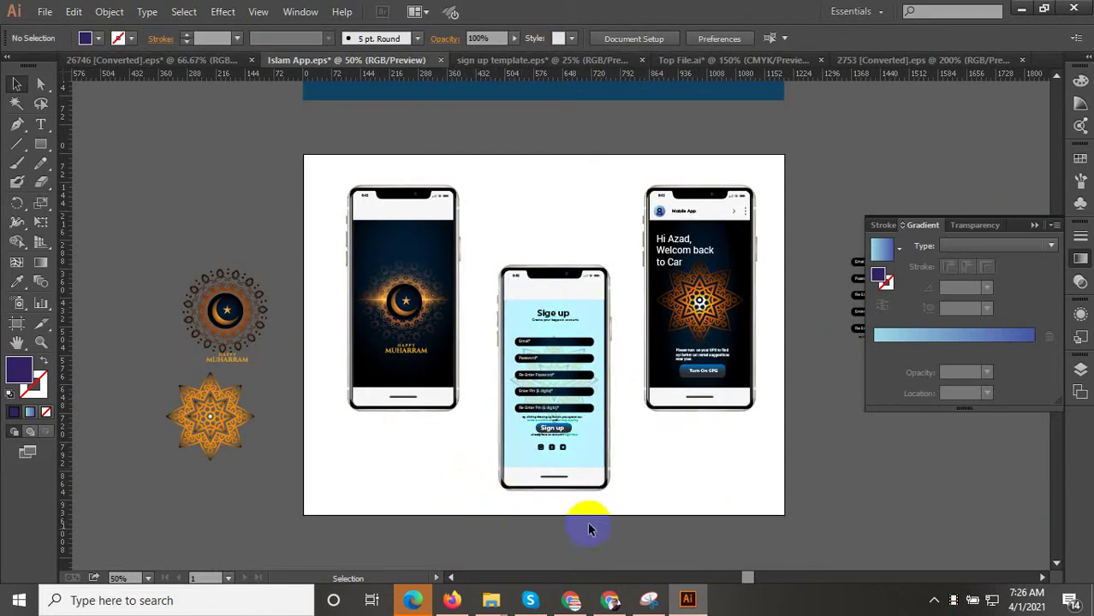
click(525, 327)
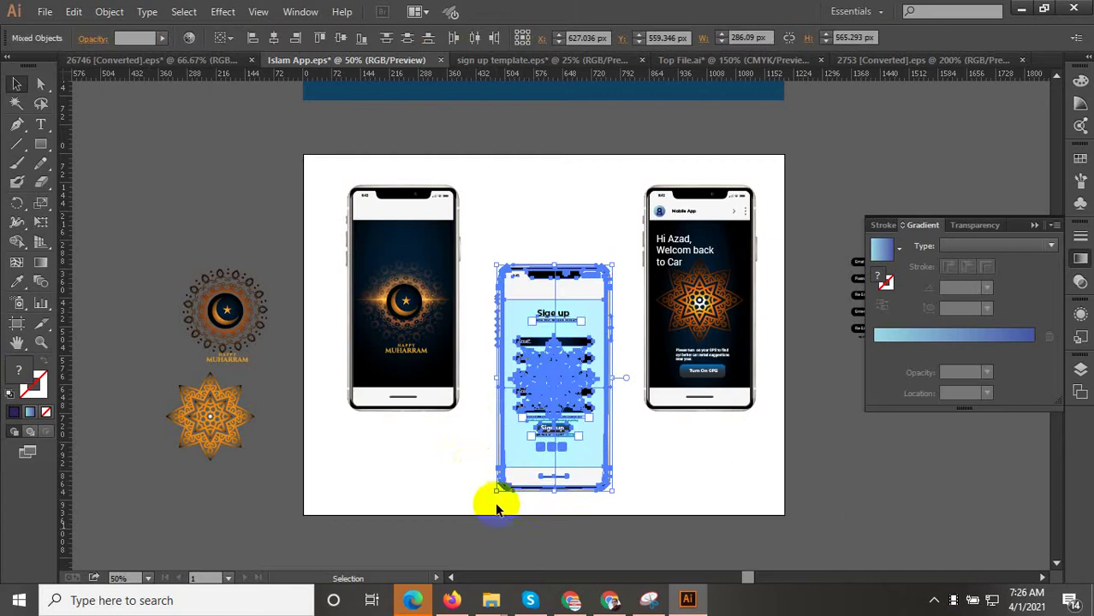
click(454, 476)
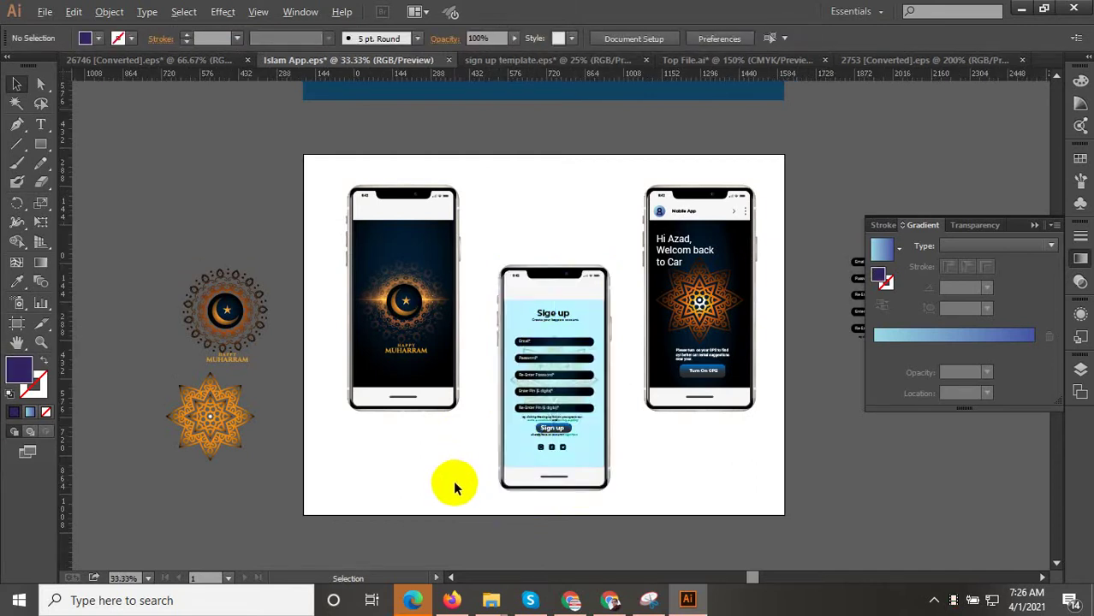
scroll(453, 479, down, 1)
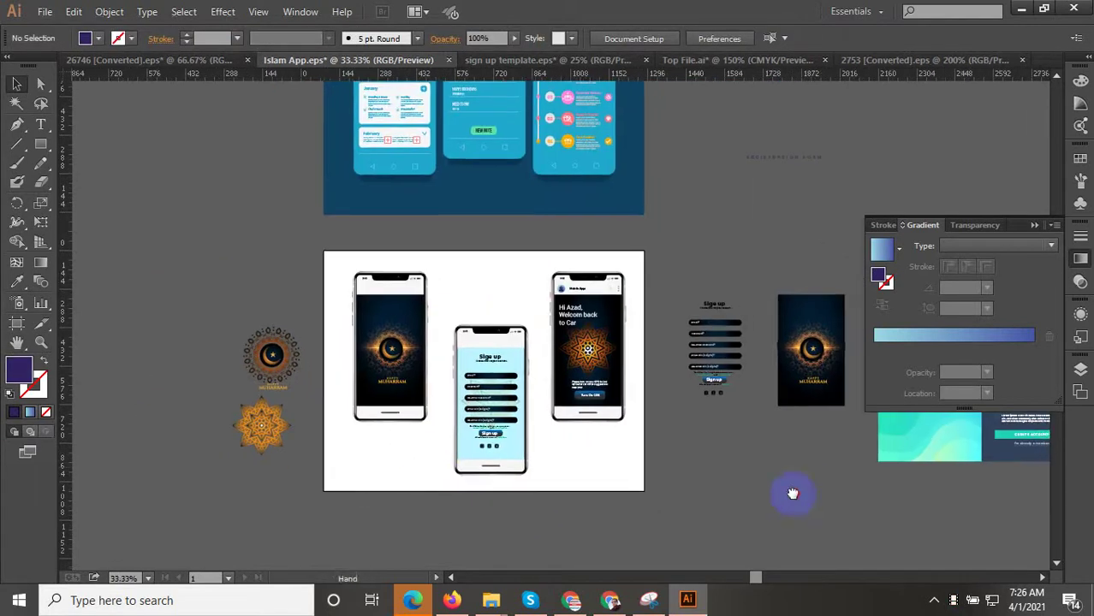
Move the teal wavy gradient group to the artboard's top-left corner
scroll(790, 497, right, 3)
click(820, 429)
scroll(844, 437, left, 1)
drag(844, 437, 468, 342)
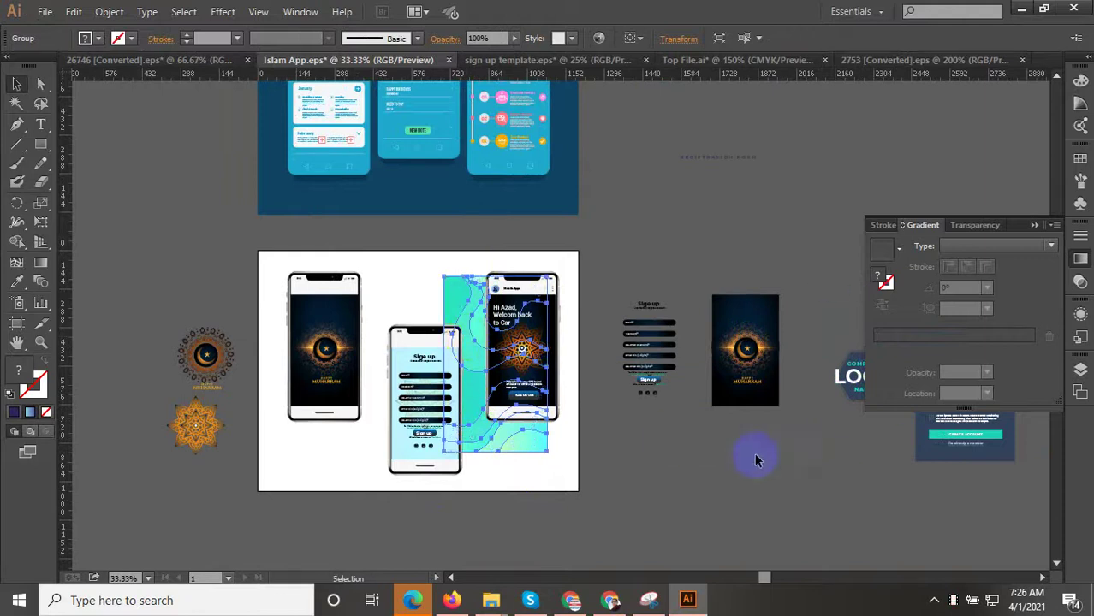
key(ctrl+z)
drag(854, 387, 328, 383)
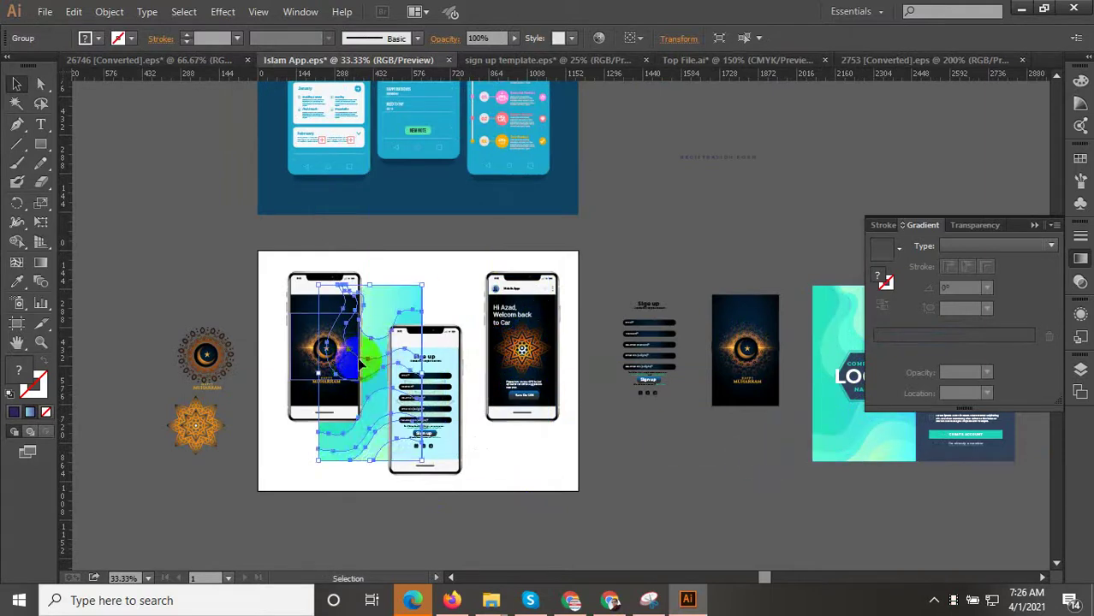
mouse_move(395, 310)
mouse_down()
mouse_move(332, 270)
mouse_move(261, 254)
mouse_move(287, 257)
mouse_up()
Stretch the wave shapes' bounding box to cover the whole artboard
scroll(263, 257, up, 5)
scroll(285, 267, down, 4)
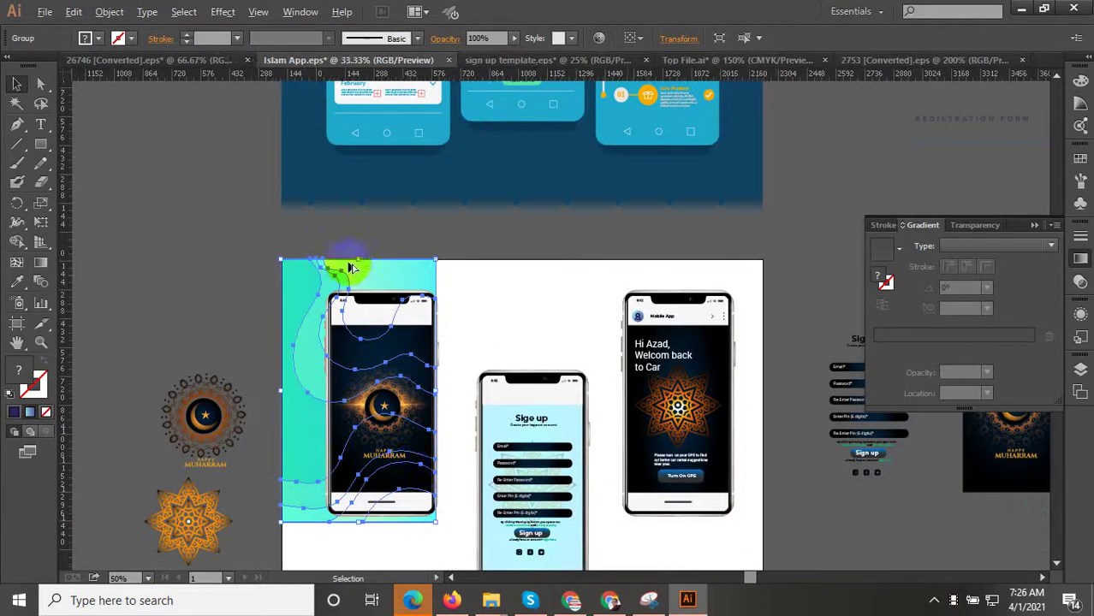
scroll(349, 267, down, 2)
scroll(409, 432, up, 2)
scroll(410, 440, up, 1)
drag(374, 329, 797, 446)
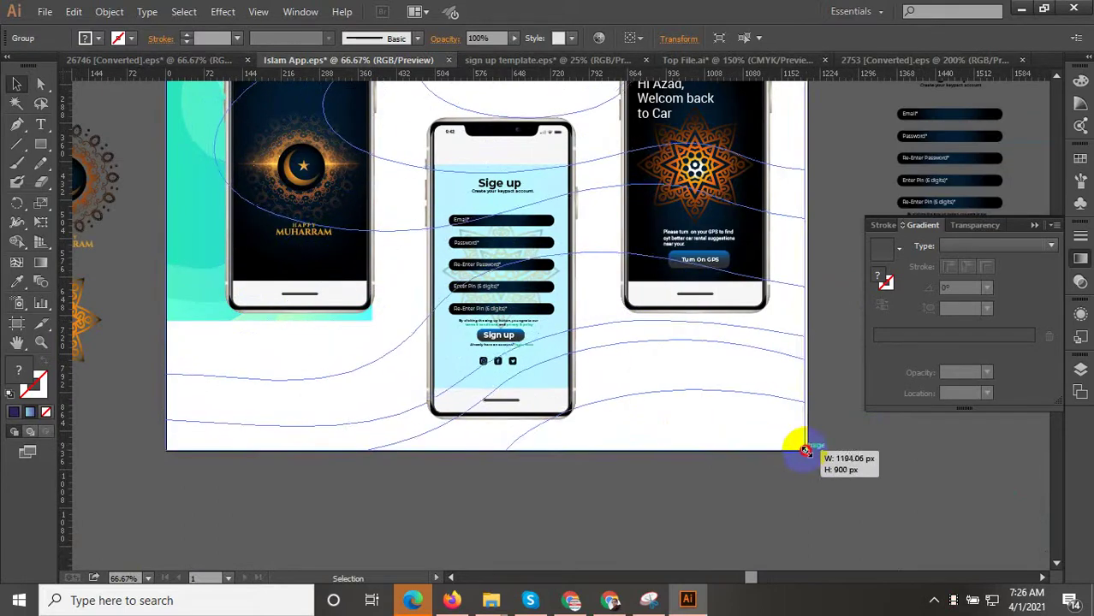
drag(797, 446, 796, 446)
scroll(499, 514, down, 2)
click(511, 526)
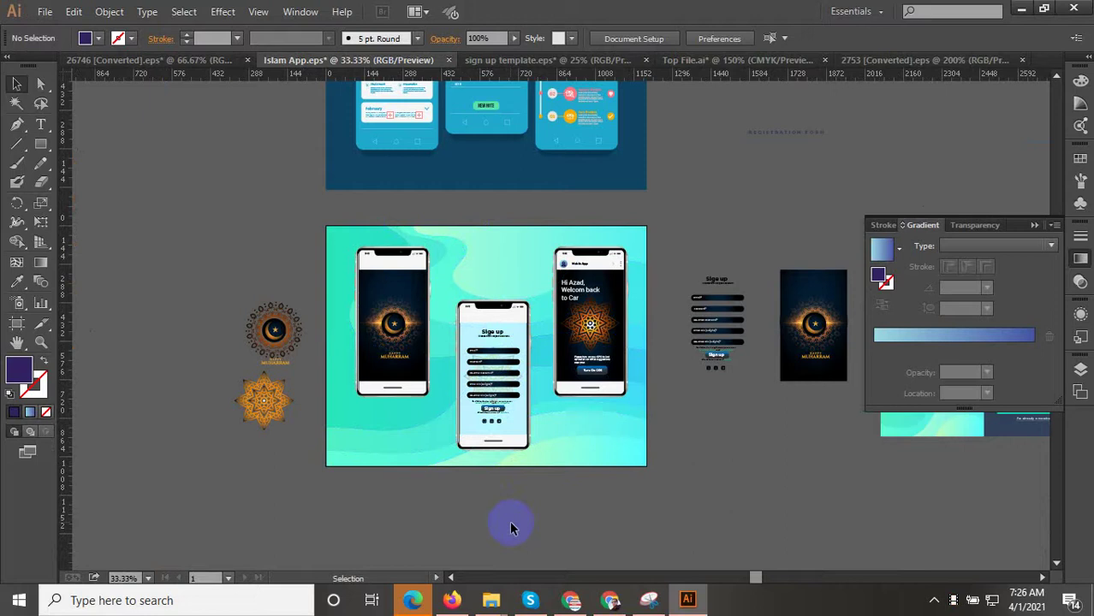
scroll(481, 517, up, 1)
scroll(481, 517, down, 1)
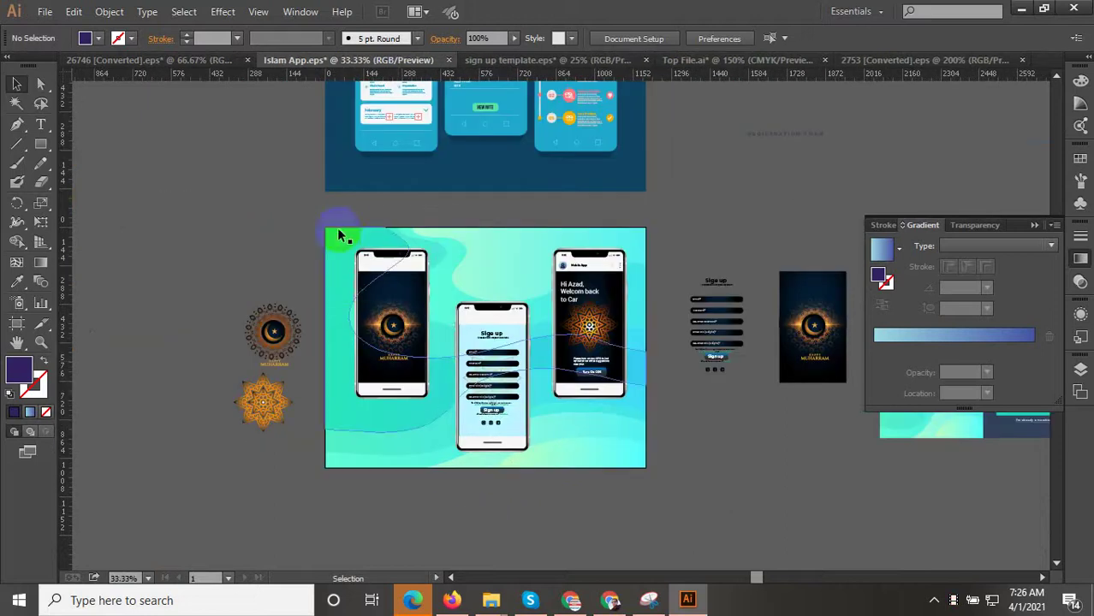
Select the three phone mockups and nudge them up slightly
drag(659, 508, 603, 435)
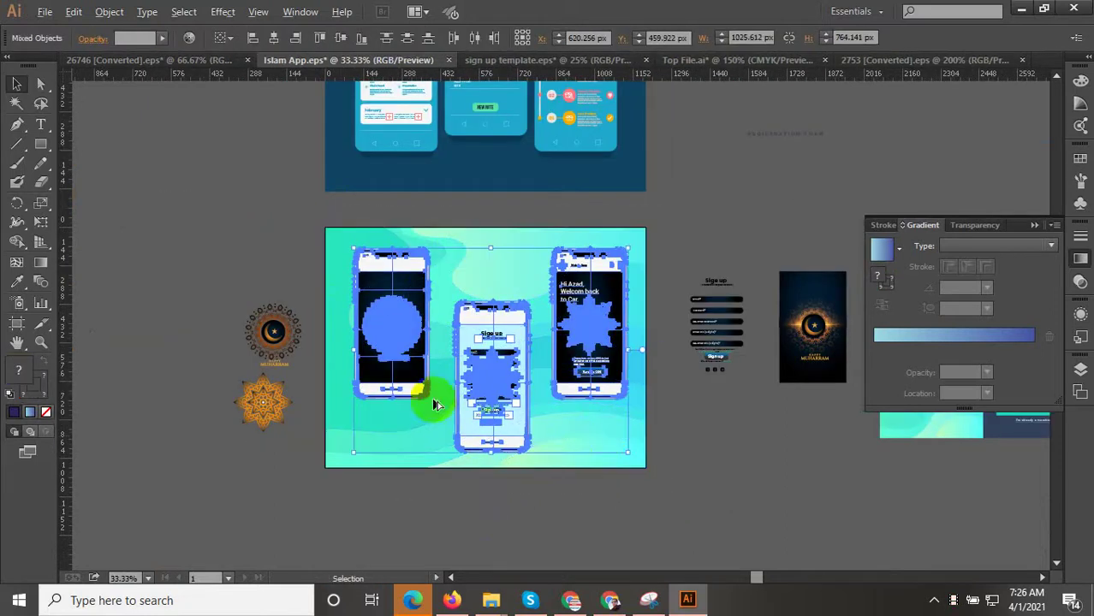
shift+click(362, 250)
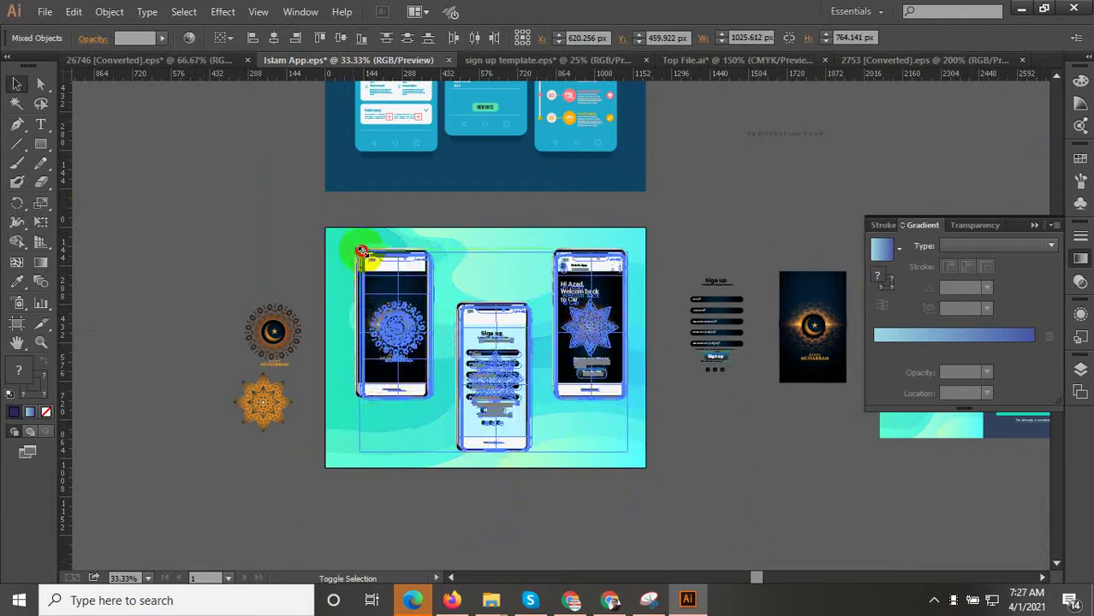
drag(362, 250, 425, 338)
scroll(408, 288, up, 1)
scroll(426, 338, down, 1)
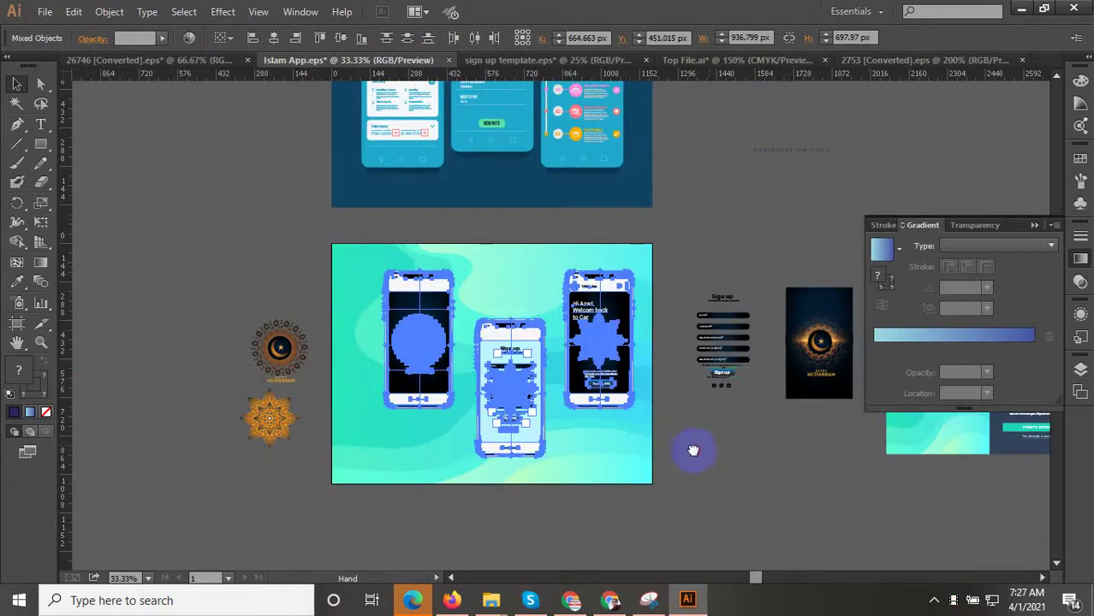
drag(694, 451, 646, 387)
click(529, 489)
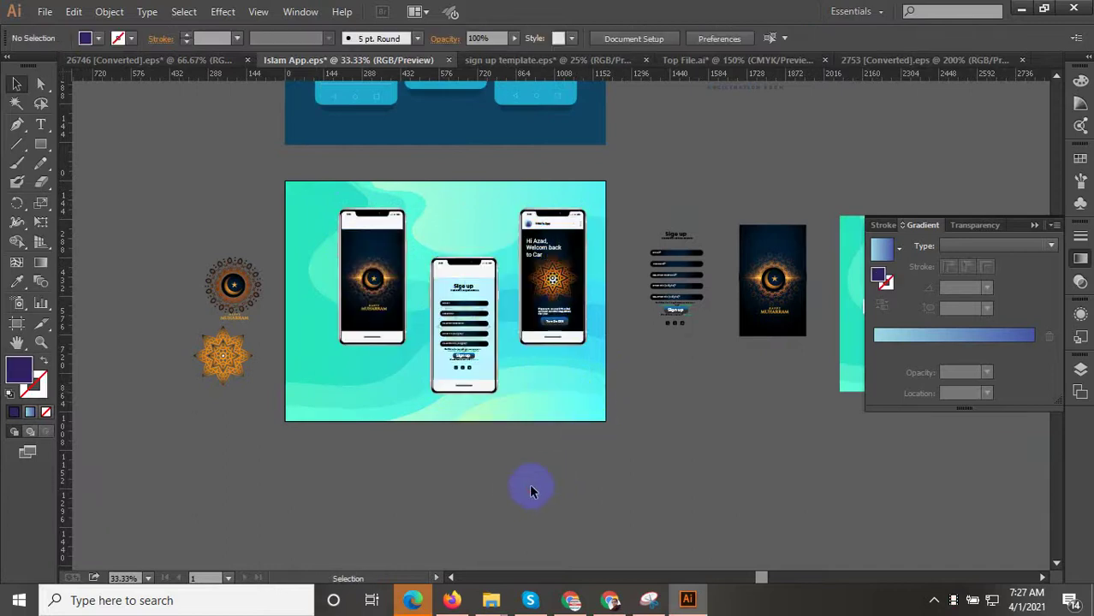
click(847, 60)
scroll(741, 123, down, 1)
click(672, 60)
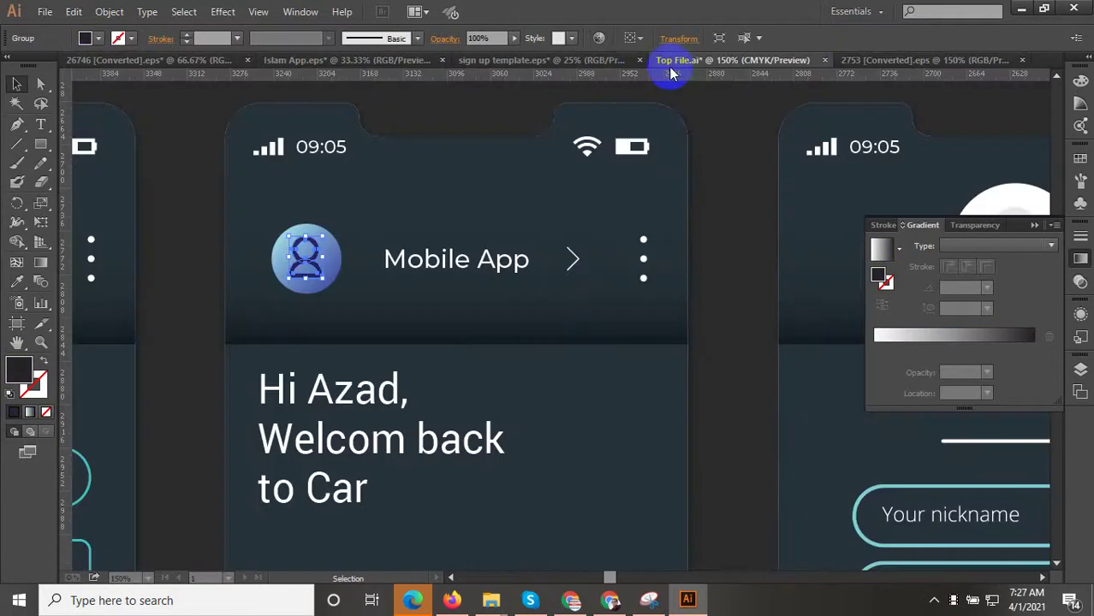
scroll(539, 355, down, 3)
scroll(529, 383, down, 3)
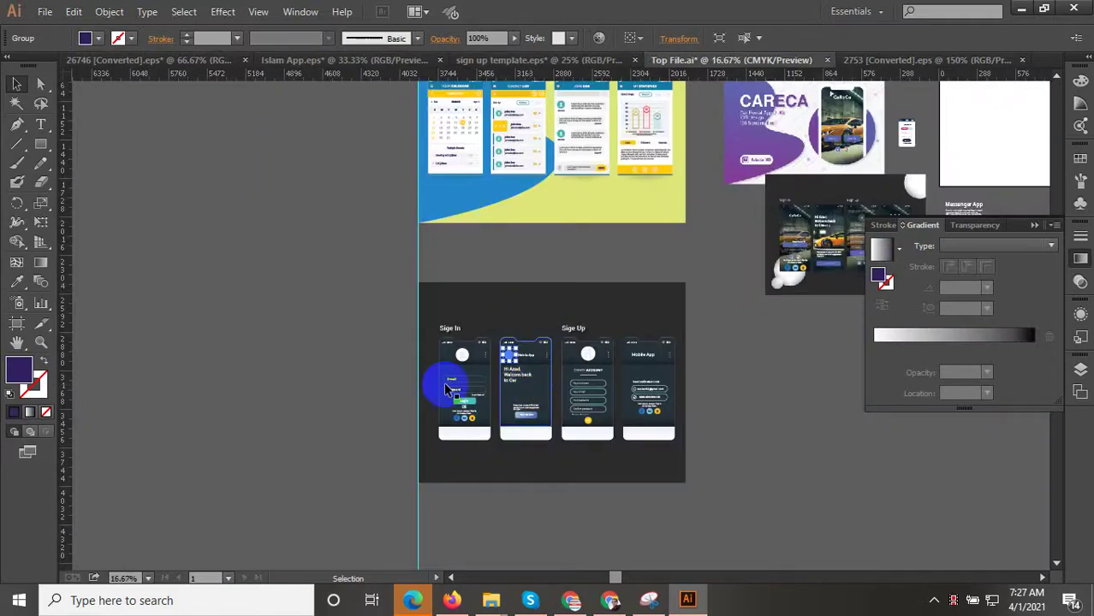
click(333, 368)
scroll(701, 386, down, 2)
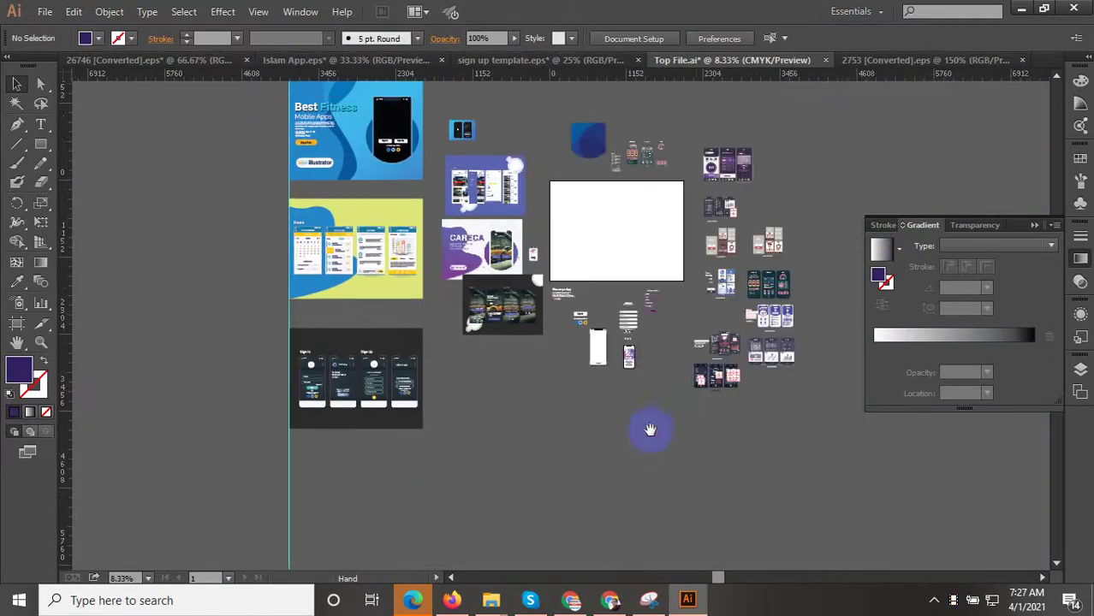
drag(644, 435, 558, 465)
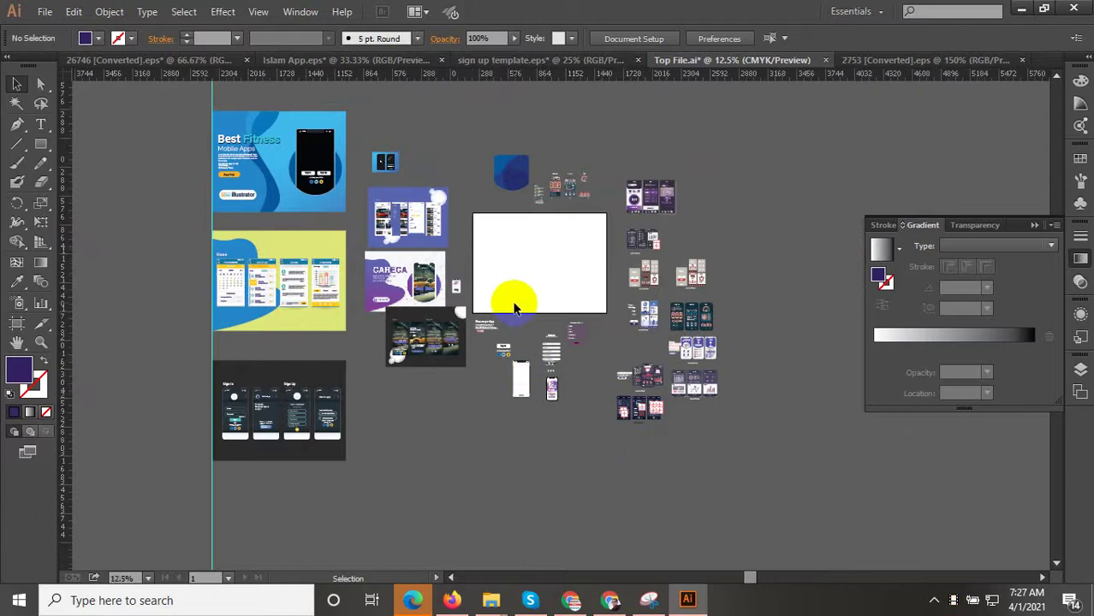
scroll(523, 364, up, 1)
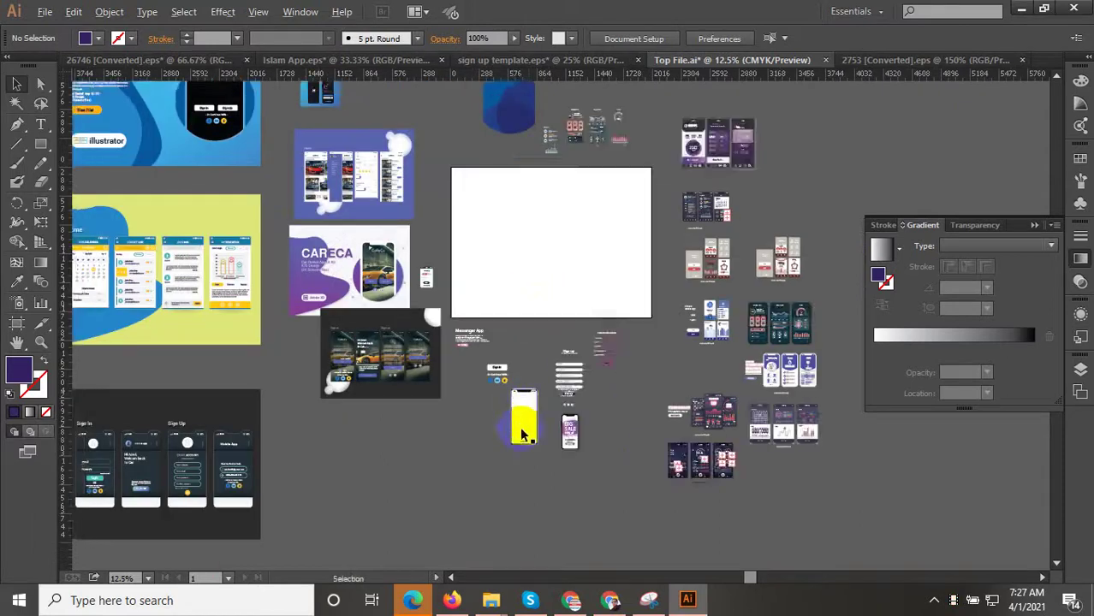
scroll(529, 327, down, 1)
drag(520, 416, 501, 366)
scroll(458, 421, up, 3)
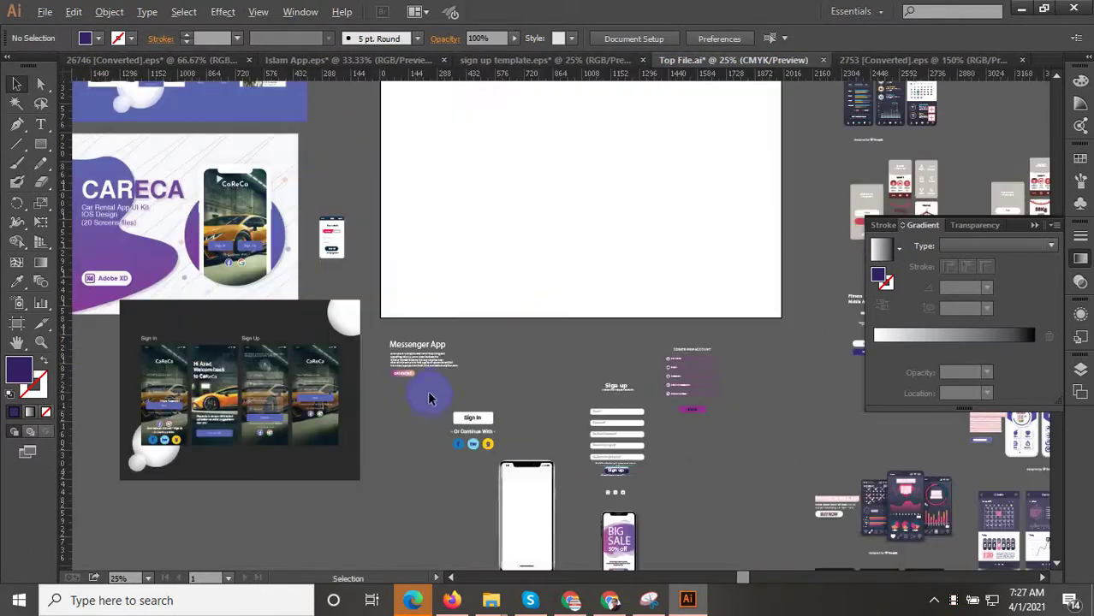
scroll(432, 390, up, 1)
scroll(470, 366, down, 1)
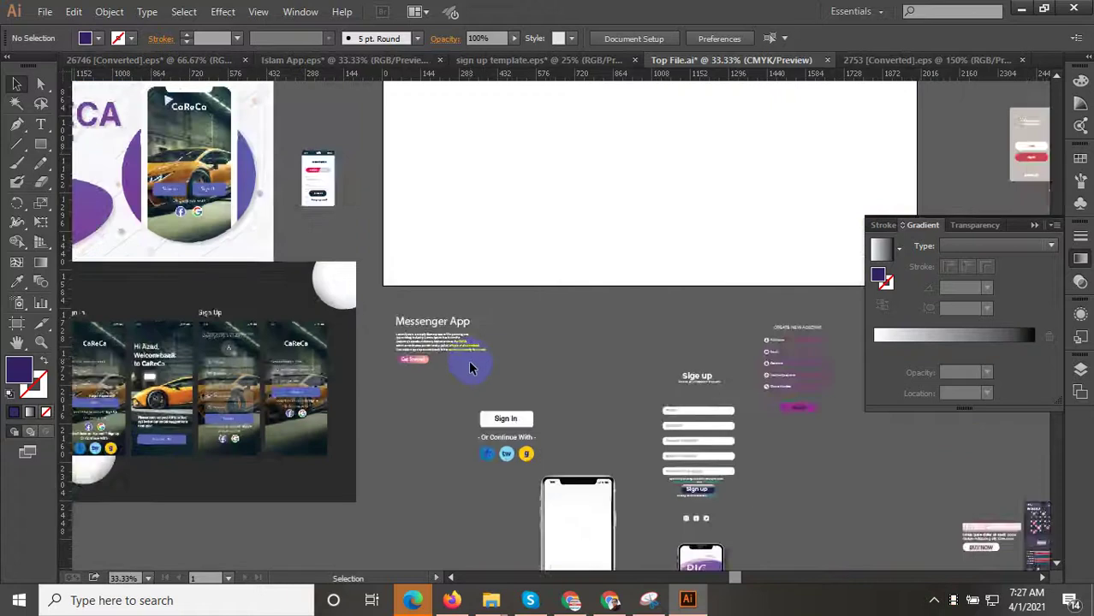
mouse_move(538, 374)
mouse_down()
mouse_move(377, 366)
mouse_move(843, 479)
mouse_up()
drag(612, 380, 998, 486)
drag(435, 359, 704, 423)
drag(623, 255, 622, 412)
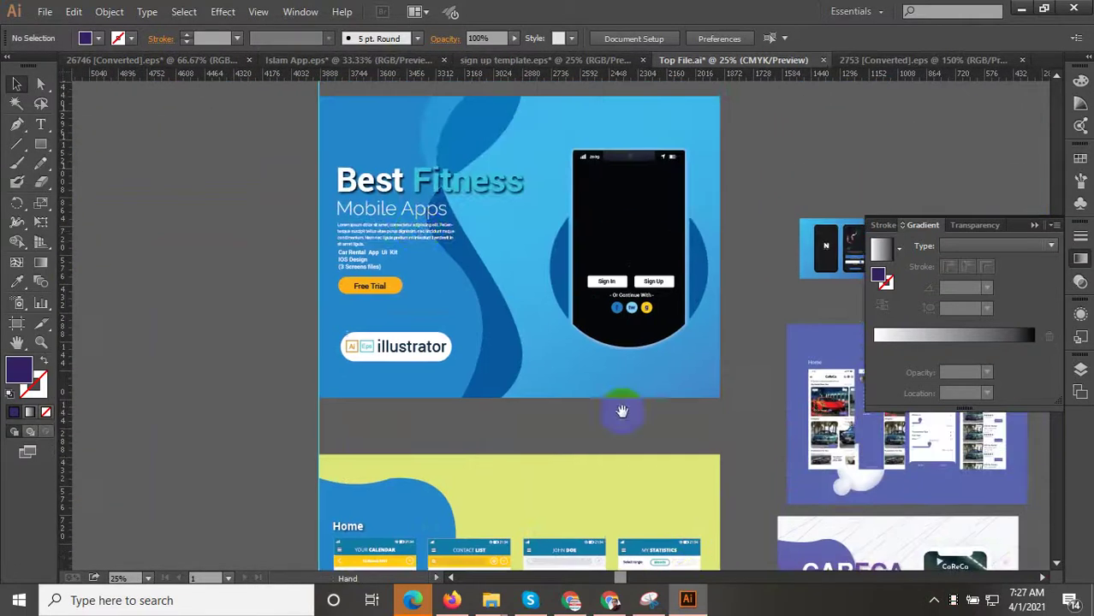
click(363, 184)
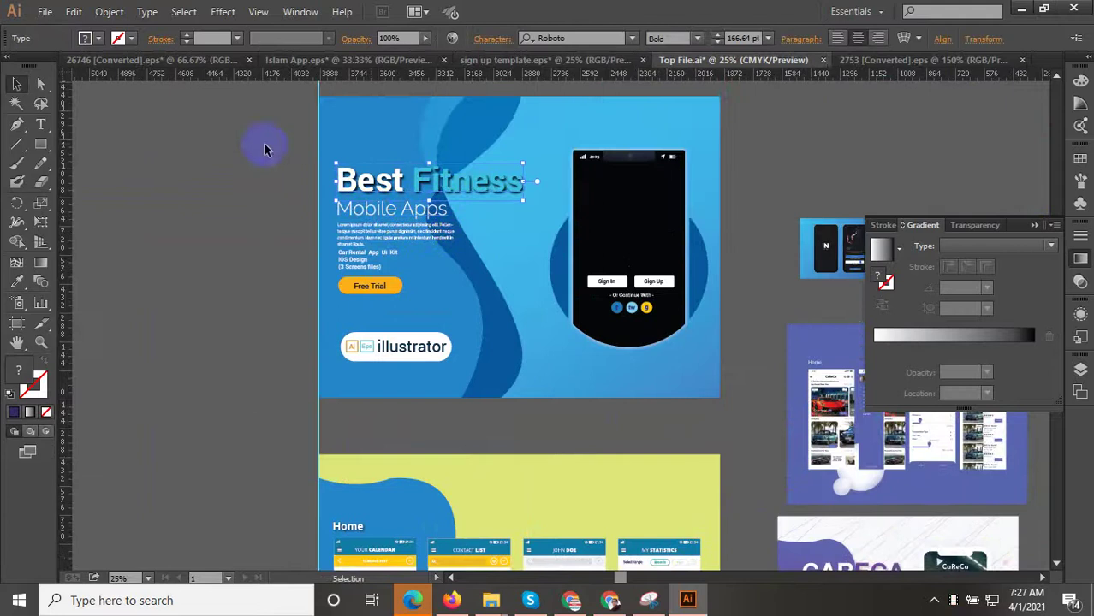
drag(552, 421, 455, 426)
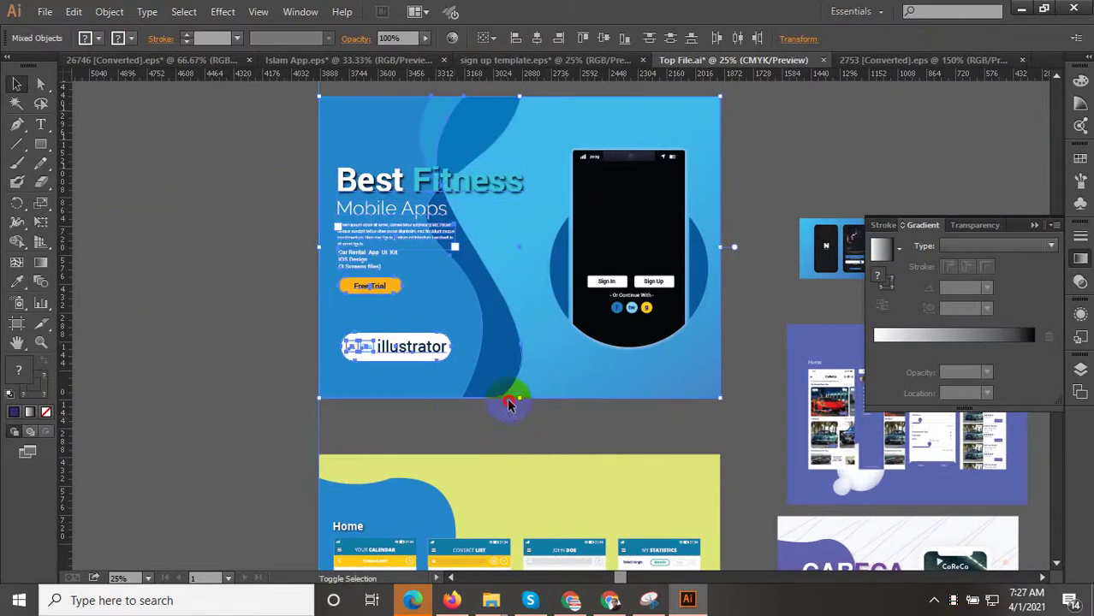
ctrl+click(555, 396)
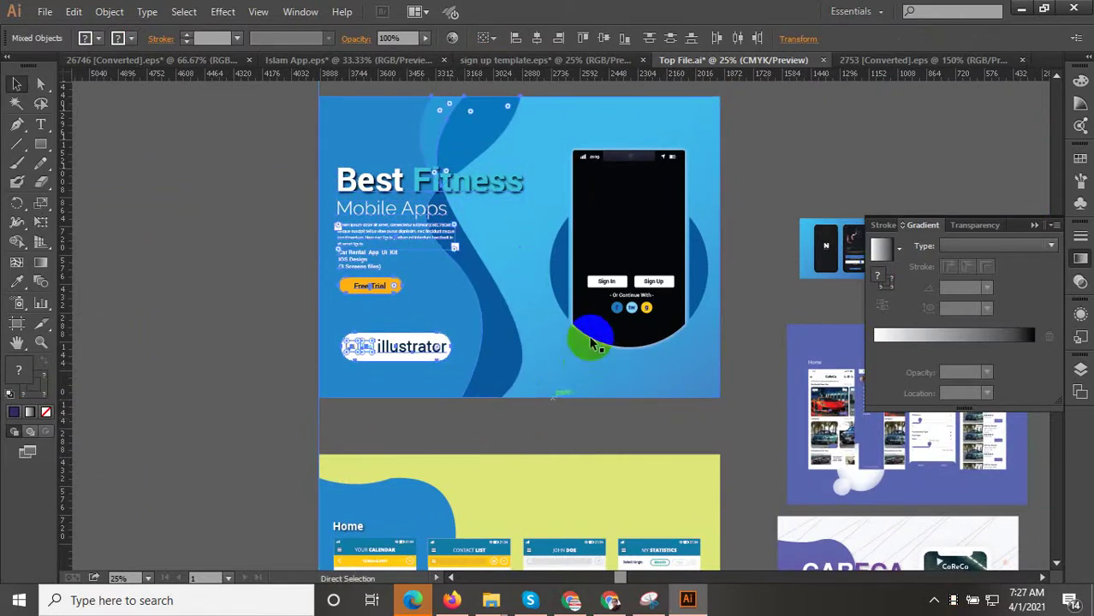
click(379, 62)
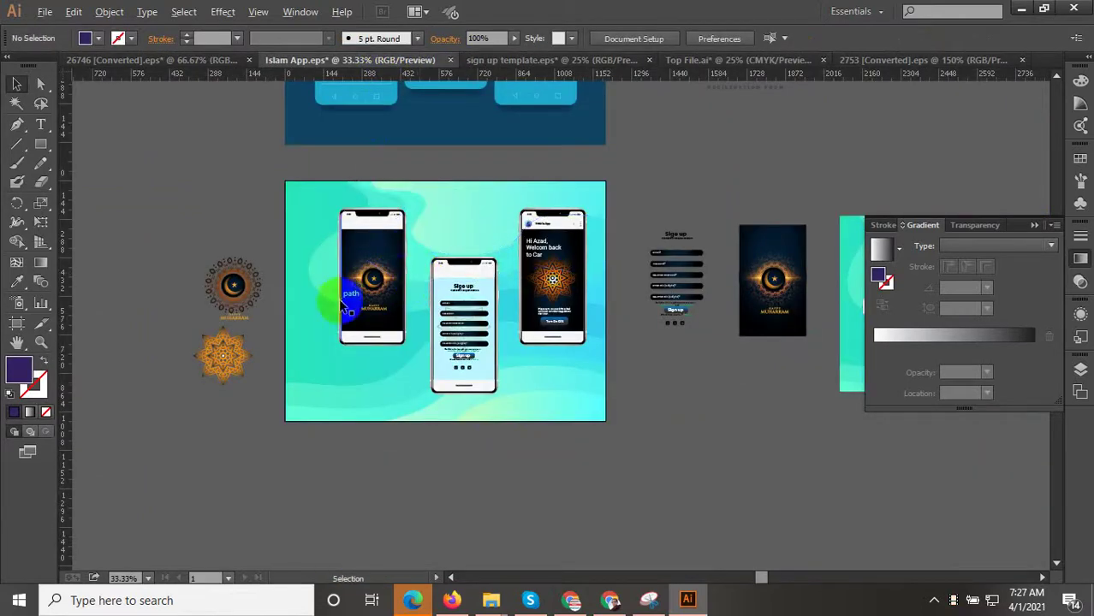
Move the Best Fitness headline group down below the artboard
scroll(347, 310, up, 2)
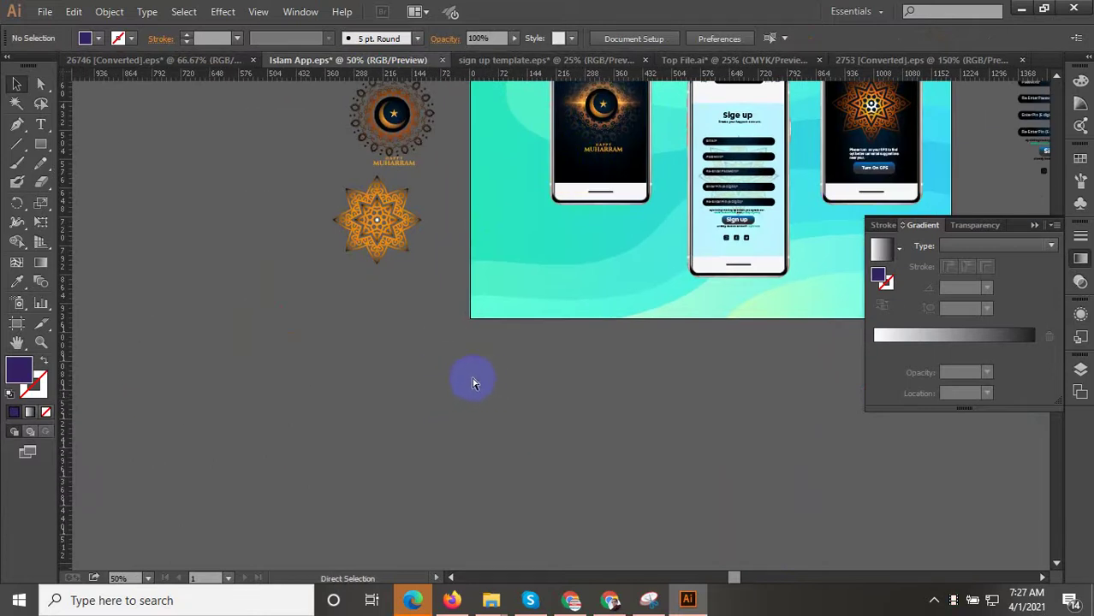
scroll(484, 398, down, 1)
scroll(483, 398, down, 1)
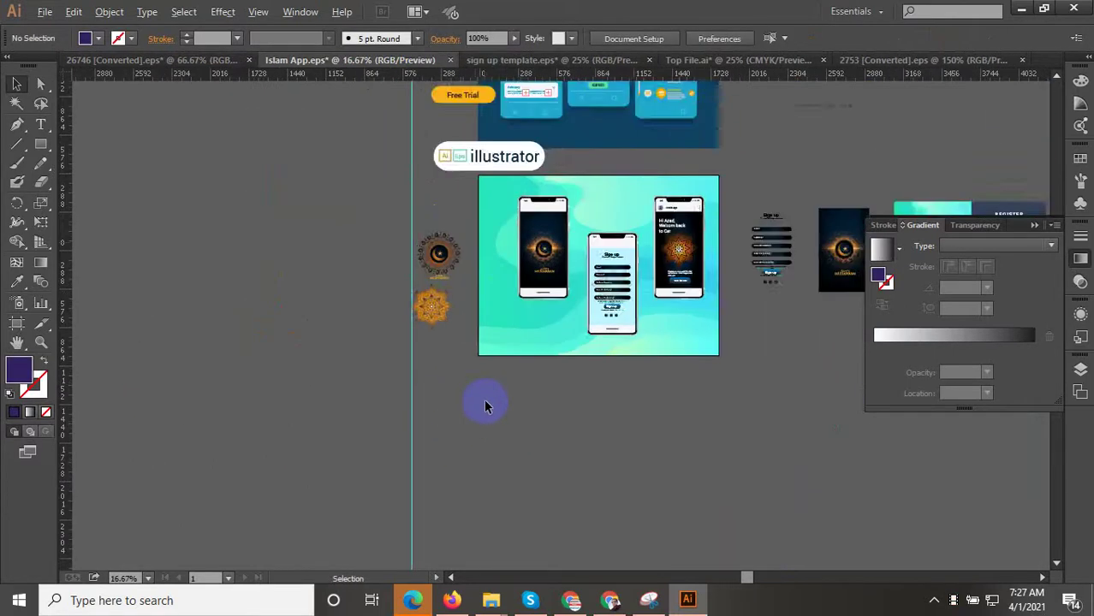
scroll(483, 399, down, 1)
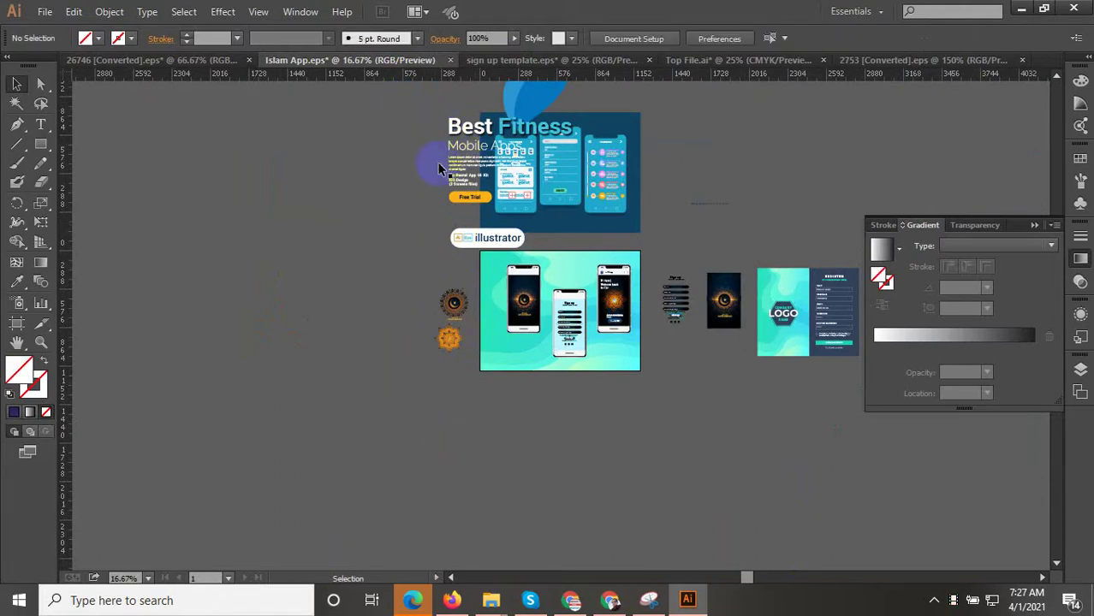
scroll(462, 206, up, 2)
scroll(548, 227, up, 2)
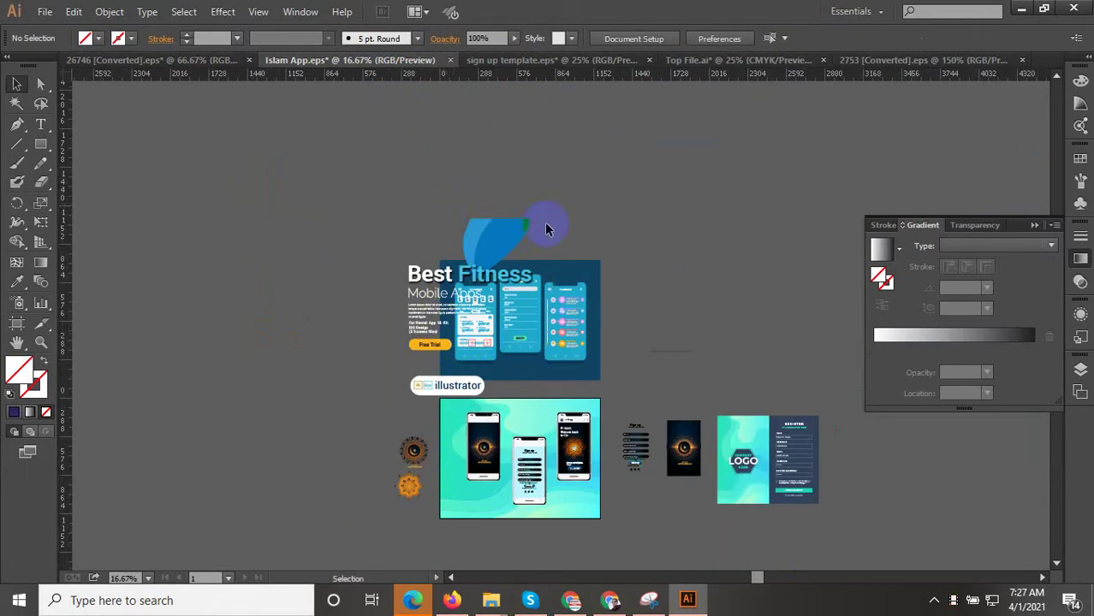
scroll(419, 372, up, 1)
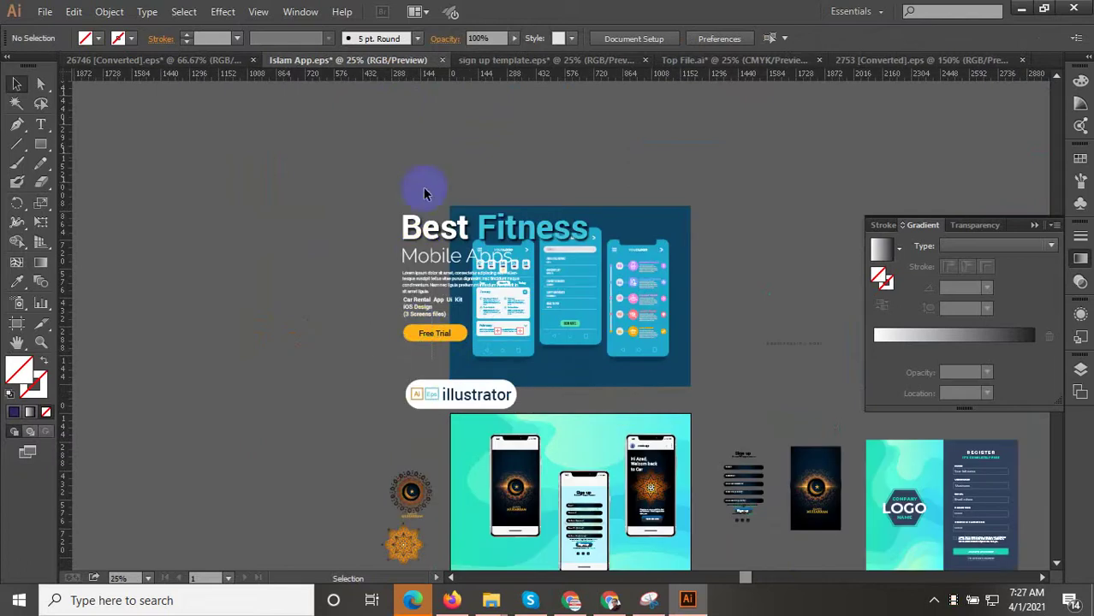
mouse_move(372, 414)
mouse_down()
mouse_move(488, 222)
mouse_move(426, 451)
mouse_move(438, 428)
mouse_up()
scroll(488, 221, down, 2)
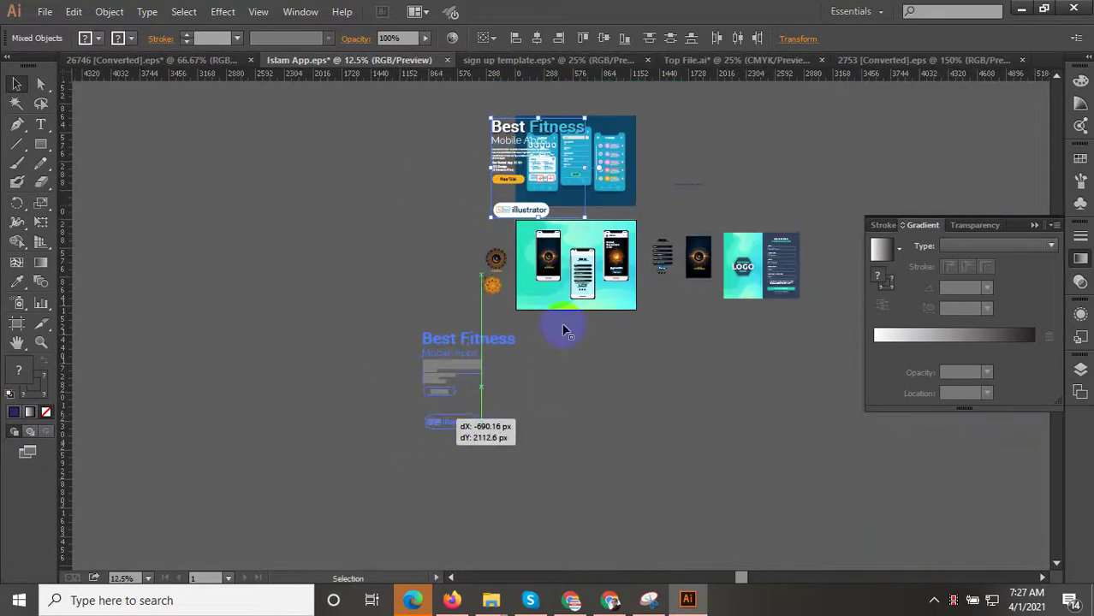
click(566, 332)
Select the Best Fitness headline alone and move it up and left out of the way
scroll(518, 349, up, 1)
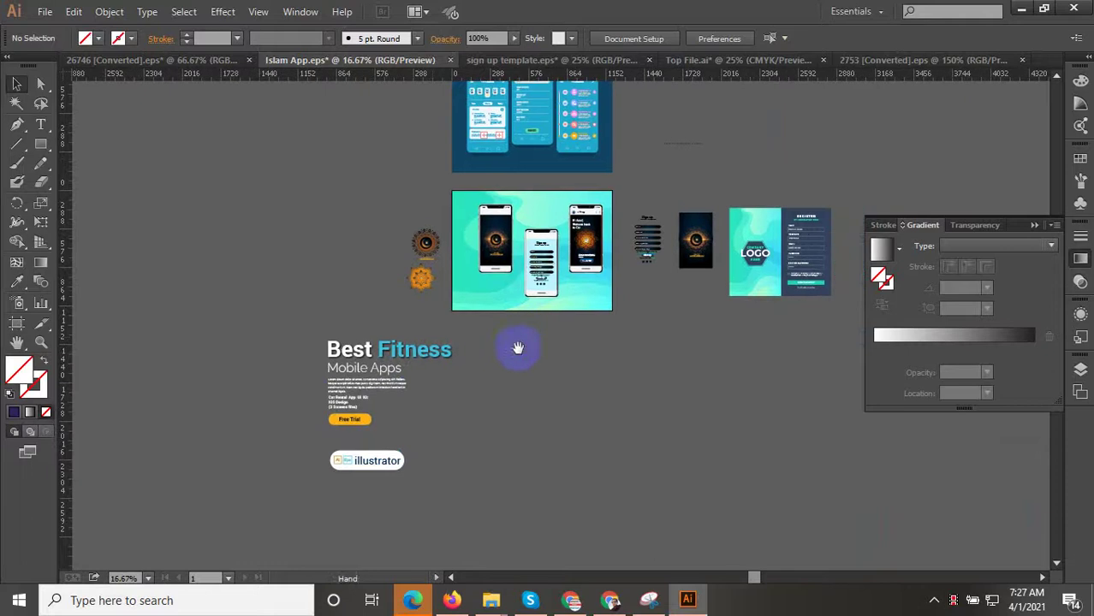
drag(314, 351, 458, 511)
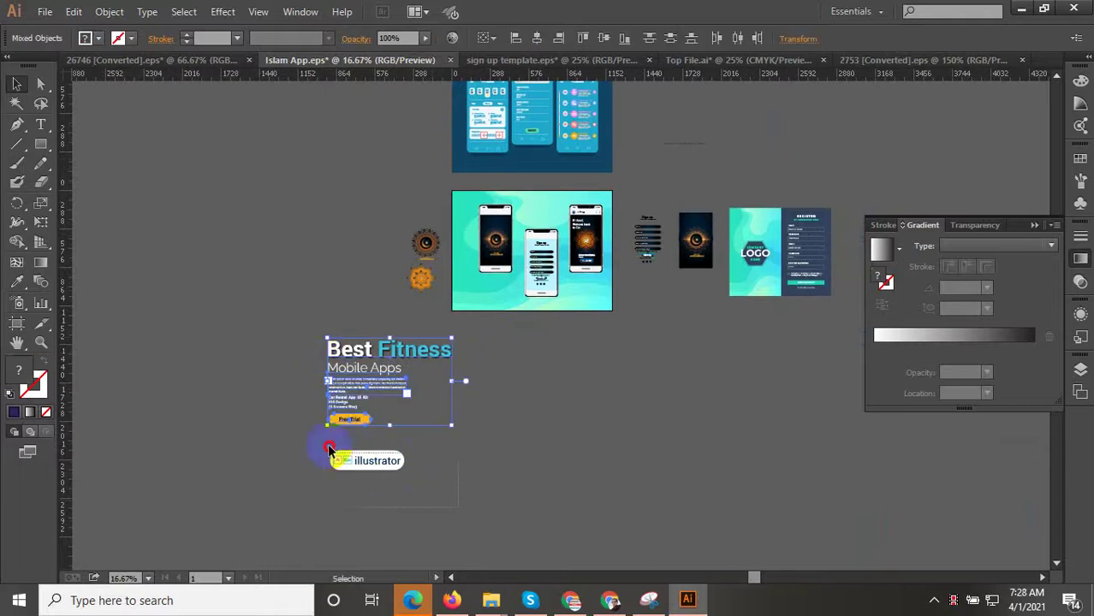
click(521, 391)
scroll(390, 372, up, 1)
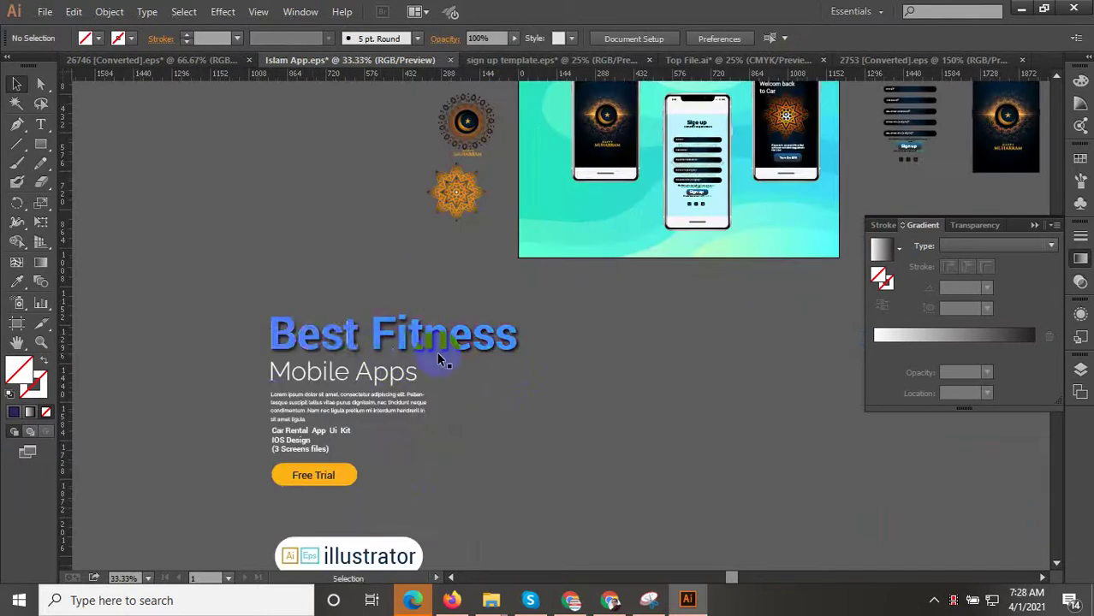
drag(422, 325, 291, 238)
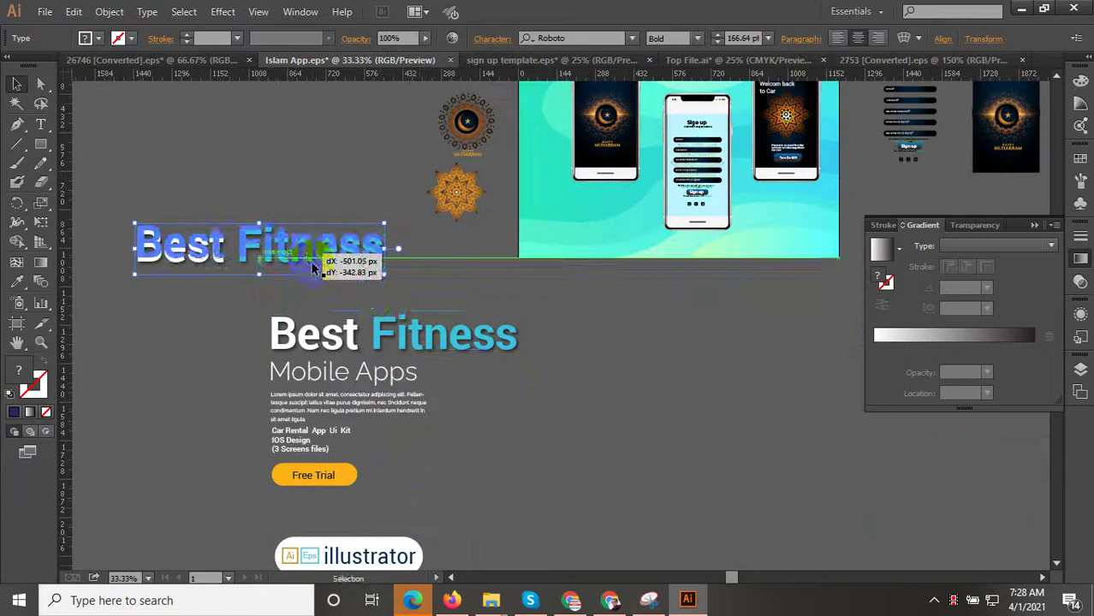
scroll(419, 339, down, 1)
Drag the Mobile Apps text and Free Trial block onto the teal artboard
drag(332, 423, 359, 389)
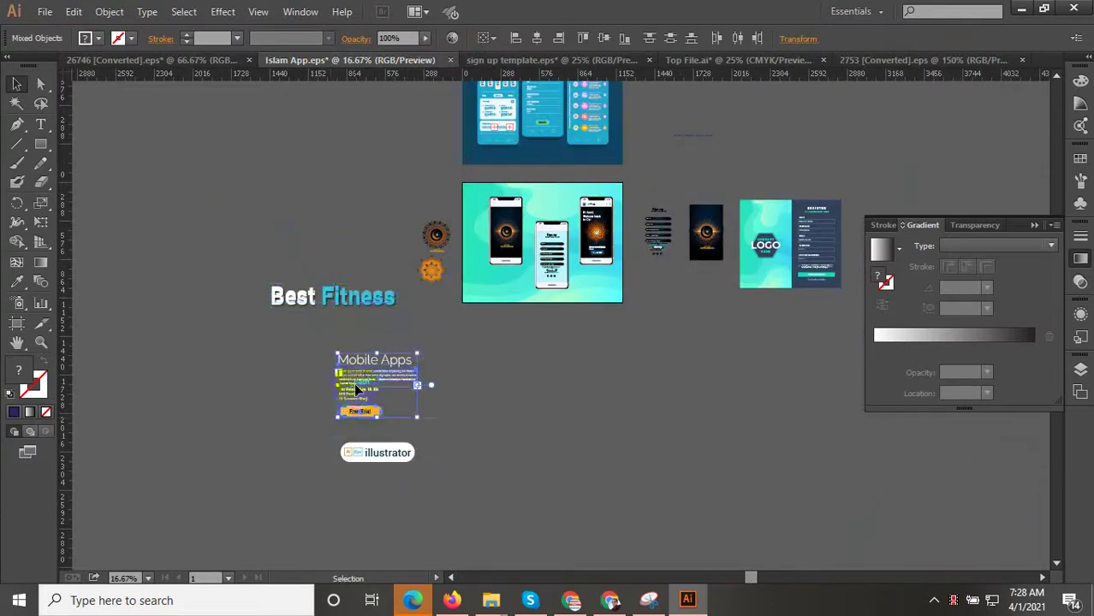
scroll(358, 389, up, 1)
scroll(366, 462, down, 1)
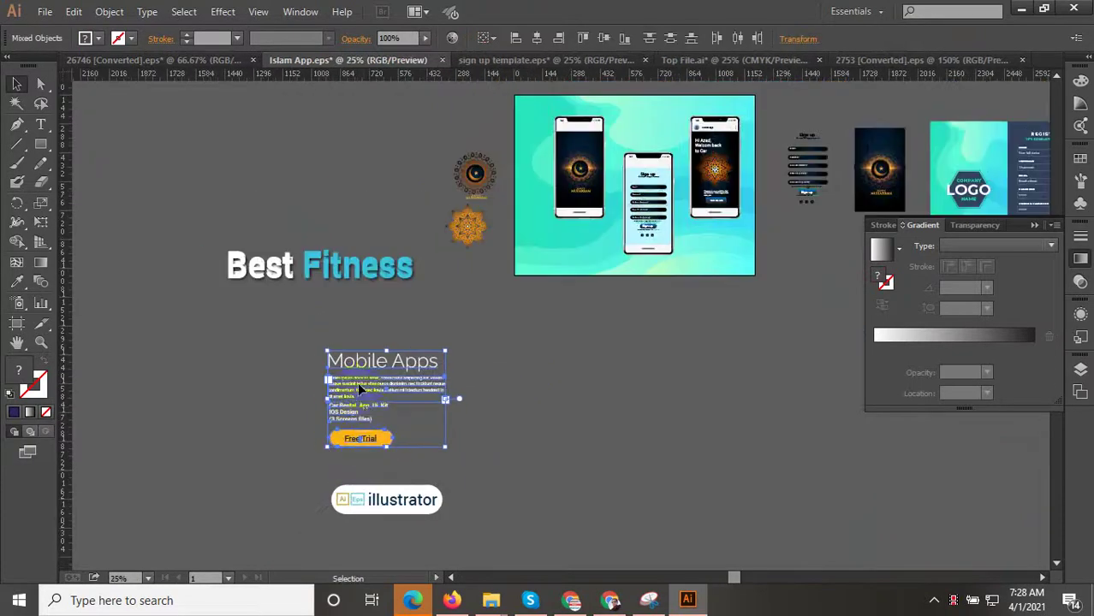
drag(359, 389, 629, 144)
Move the Mobile Apps block onto the teal artboard, scale it down and place it at the top
drag(565, 293, 464, 445)
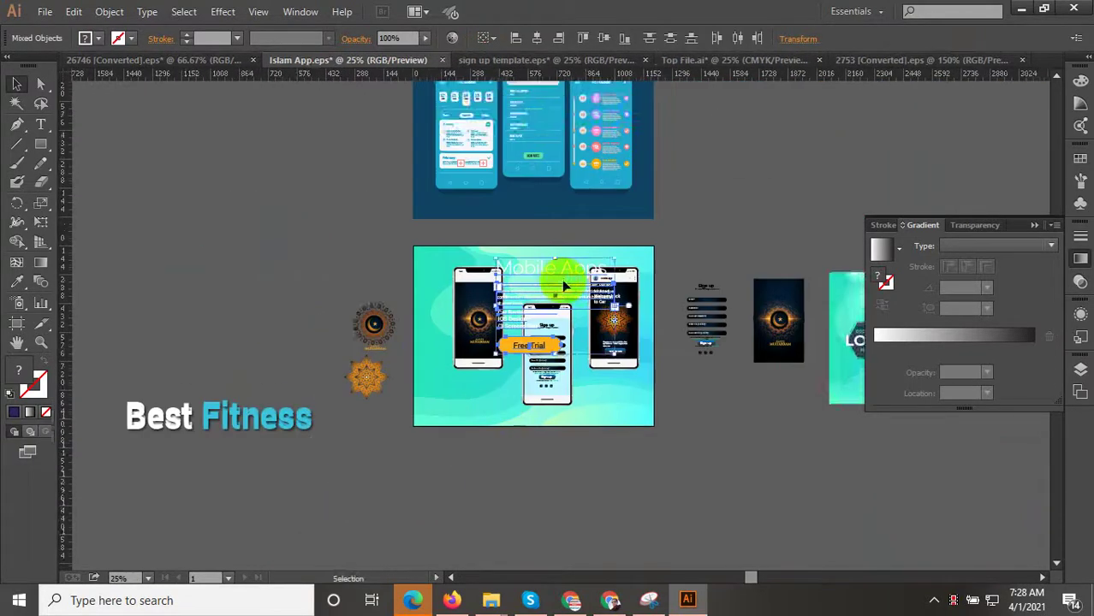
scroll(563, 285, up, 2)
scroll(663, 428, up, 1)
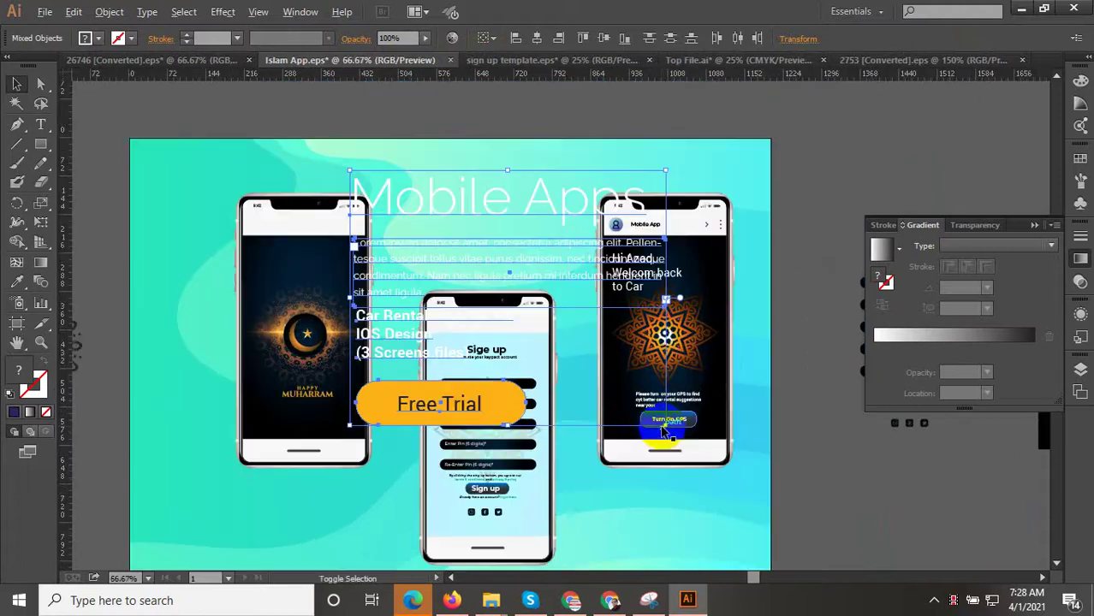
drag(667, 426, 576, 416)
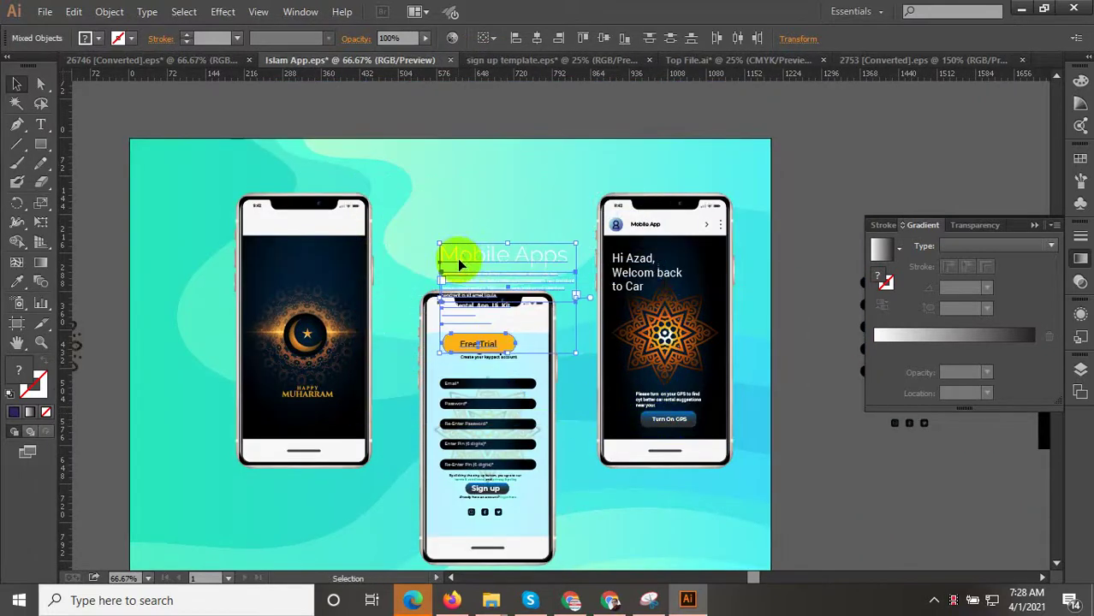
drag(460, 264, 434, 181)
scroll(522, 257, up, 1)
drag(534, 255, 561, 274)
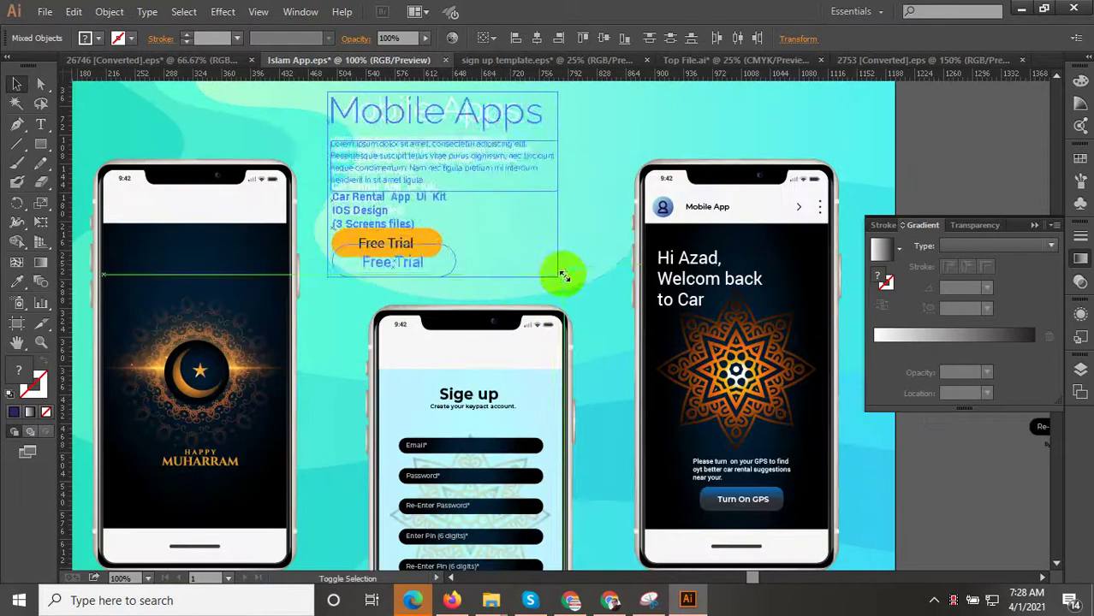
scroll(469, 407, down, 1)
scroll(410, 310, up, 2)
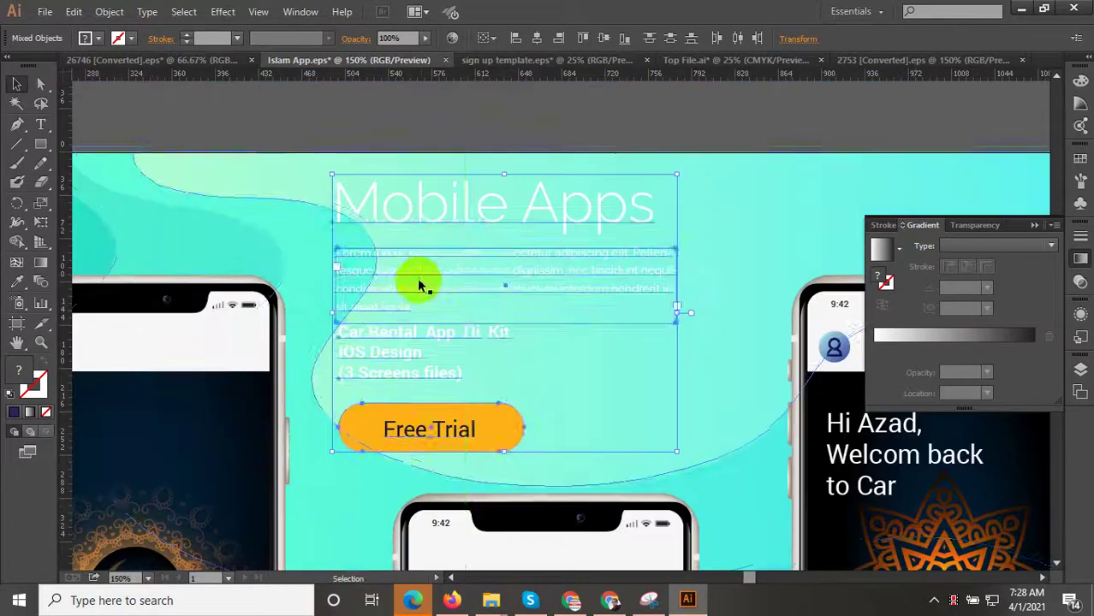
Select the Mobile Apps title, paragraph, Car Rental App Ui Kit and (3 Screens files) lines together
key(a)
click(426, 282)
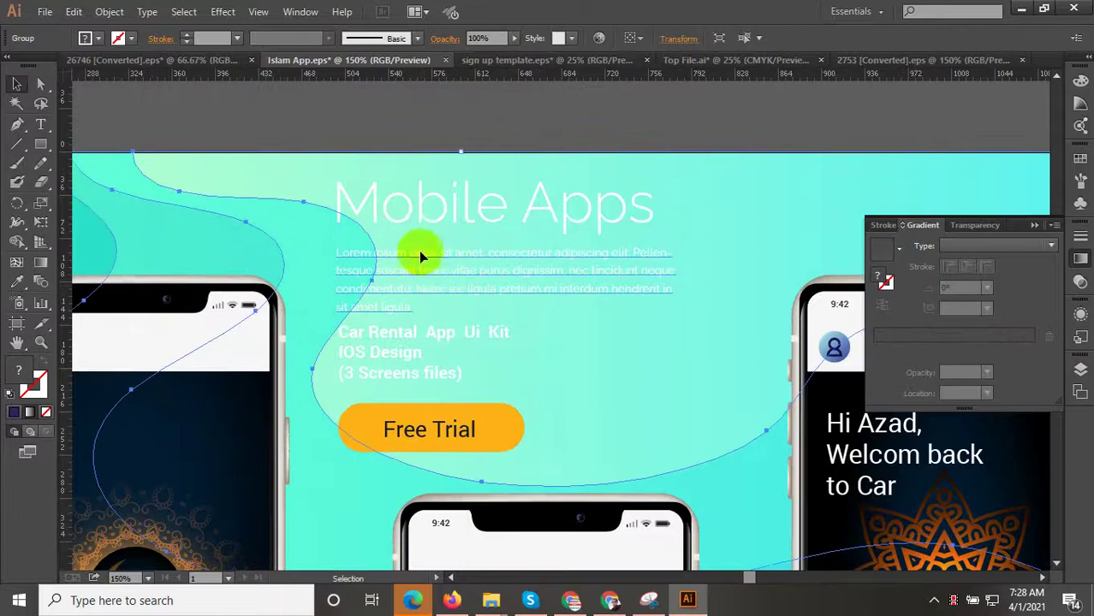
key(v)
click(420, 202)
shift+click(418, 289)
shift+click(403, 352)
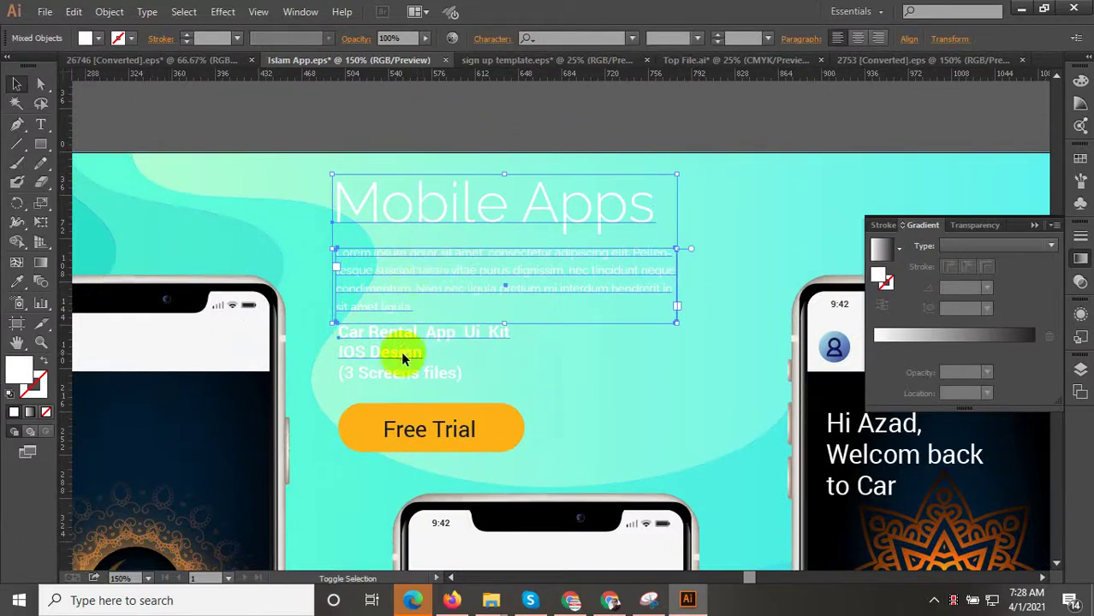
shift+click(392, 383)
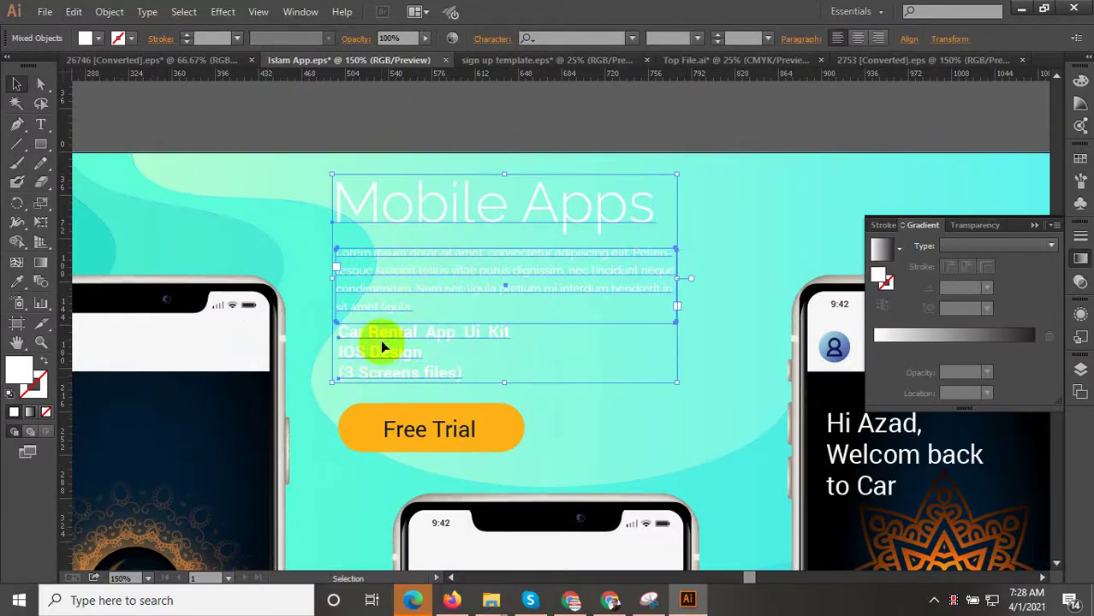
right_click(394, 344)
key(Escape)
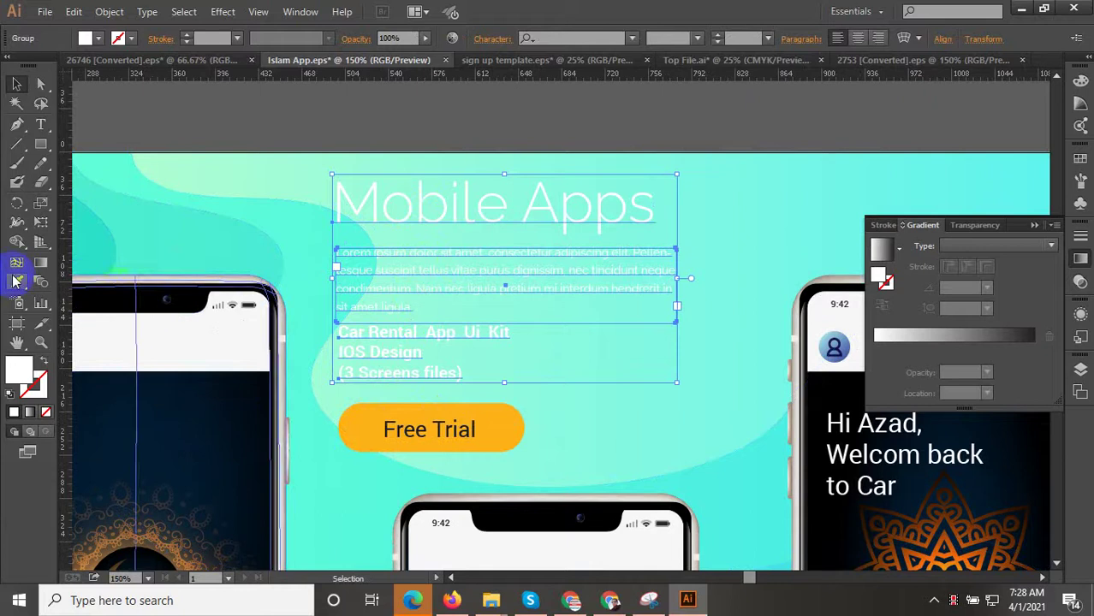
Apply the phone's dark fill to the selected text with the Eyedropper
key(i)
click(227, 378)
key(ctrl+minus)
key(ctrl+minus)
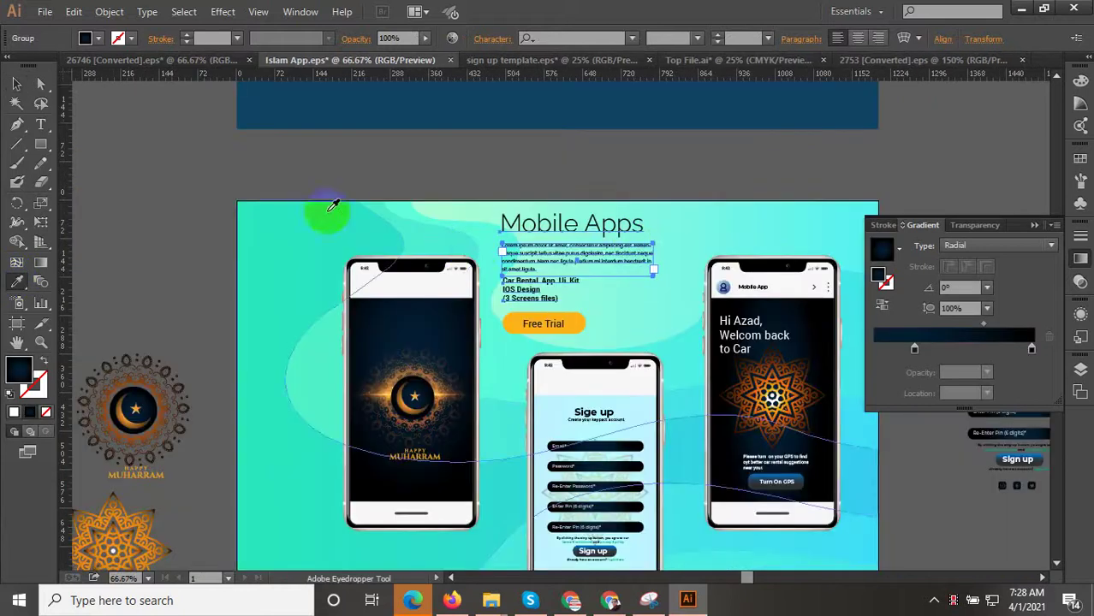
click(17, 84)
click(151, 175)
Bring the illustrator badge onto the Mobile Apps artboard, shrink it and place it lower left
drag(301, 252, 367, 118)
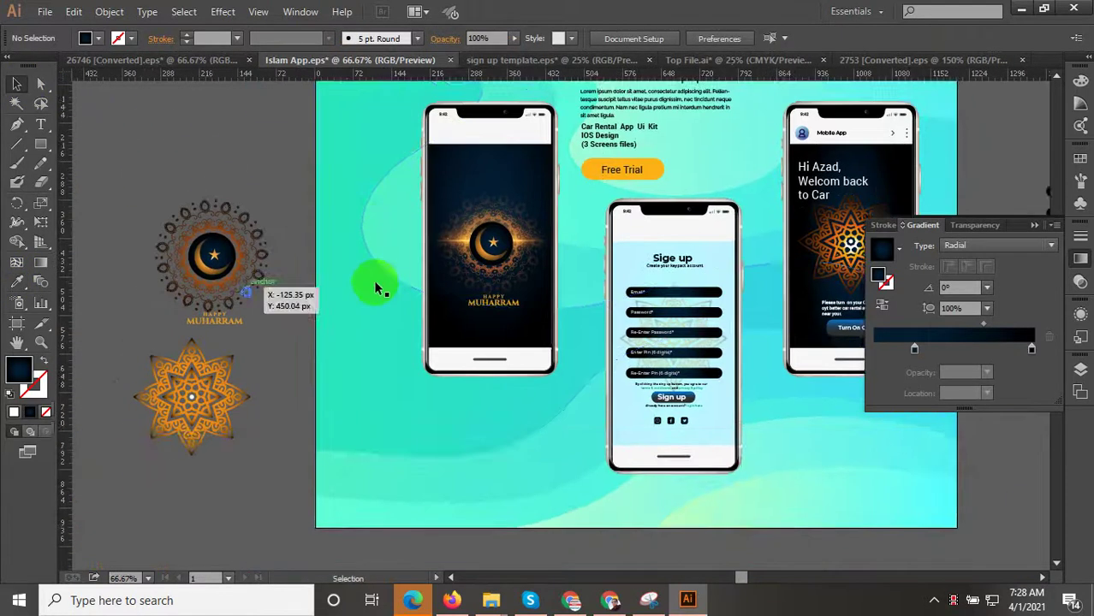
key(ctrl+minus)
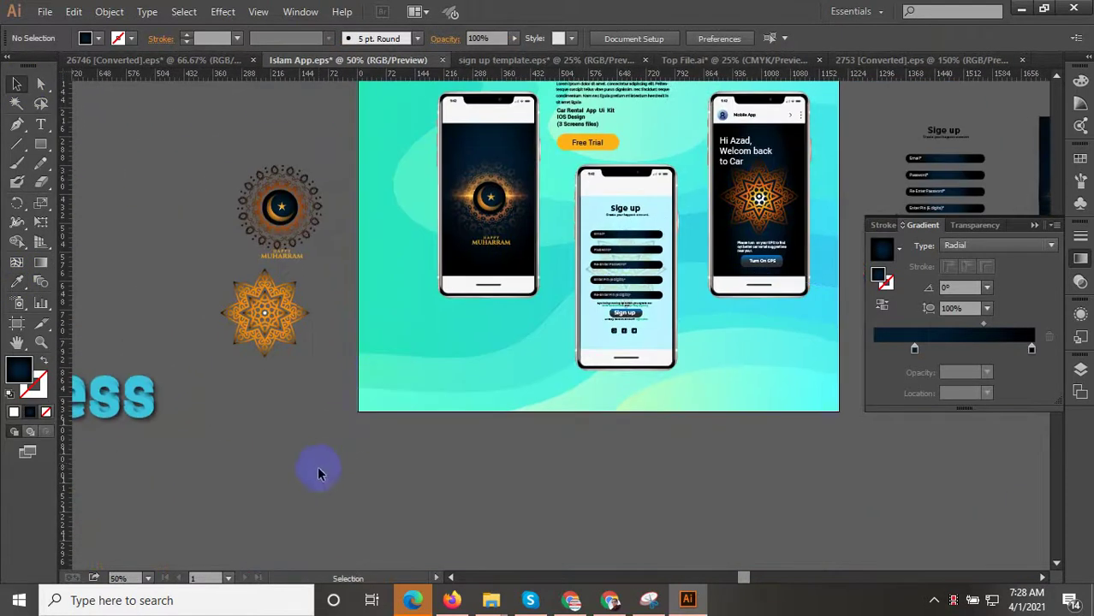
drag(319, 473, 459, 283)
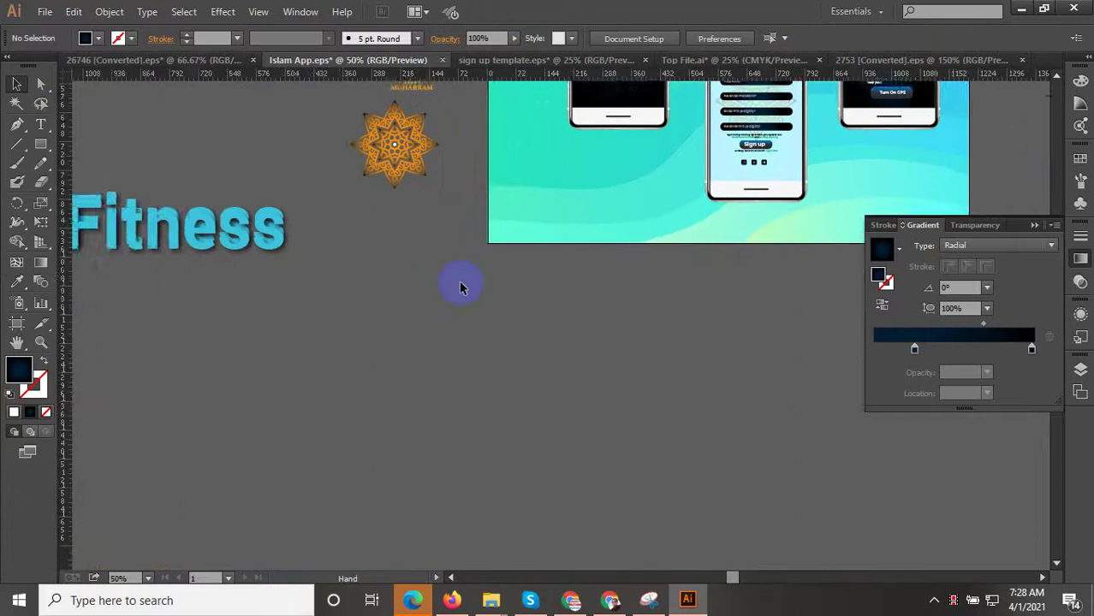
key(ctrl+minus)
drag(417, 544, 222, 448)
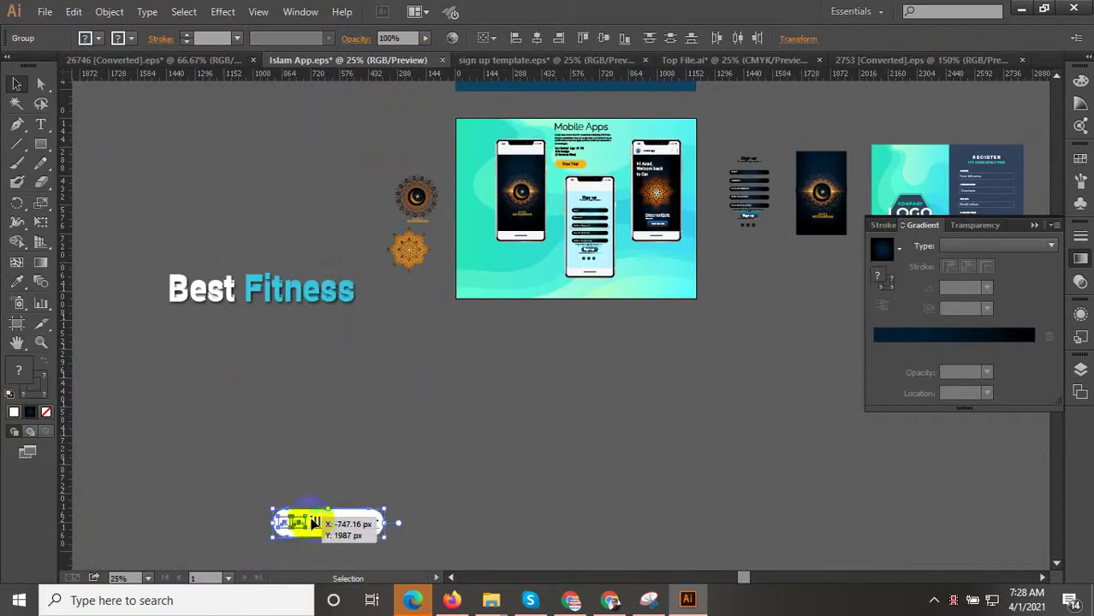
drag(306, 520, 496, 261)
key(ctrl+plus)
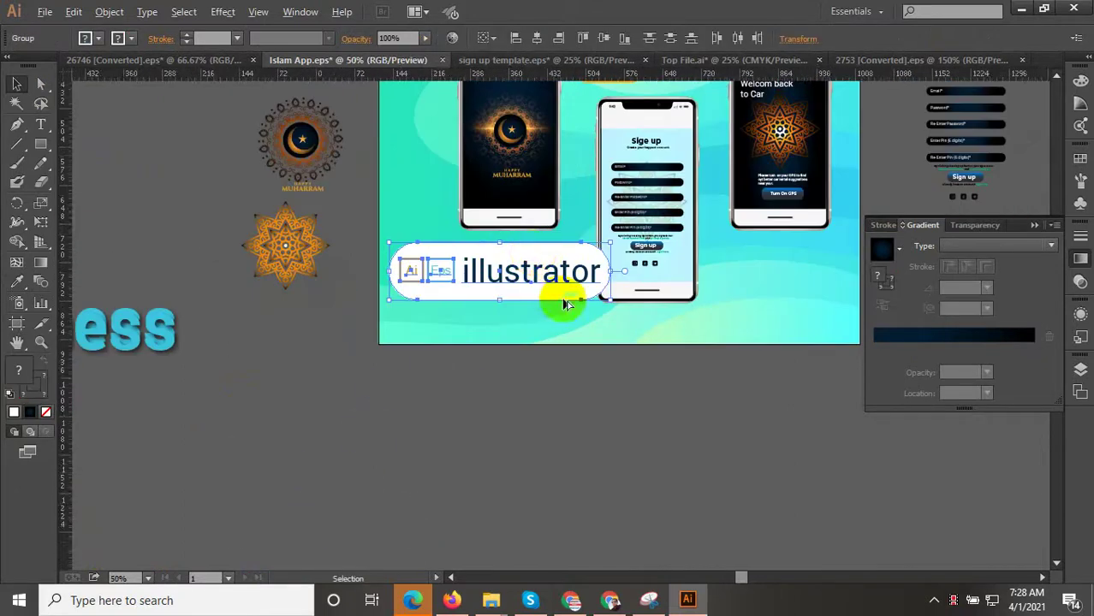
key(ctrl+plus)
key(ctrl+plus)
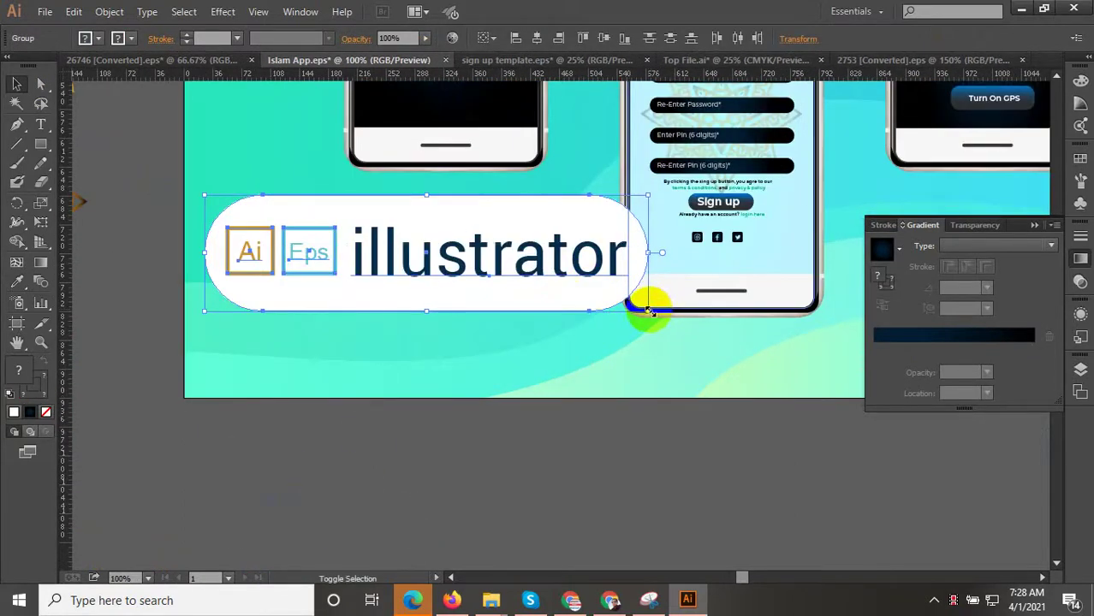
drag(650, 311, 477, 266)
mouse_move(356, 235)
mouse_down()
mouse_move(368, 281)
mouse_move(348, 302)
mouse_up()
click(144, 287)
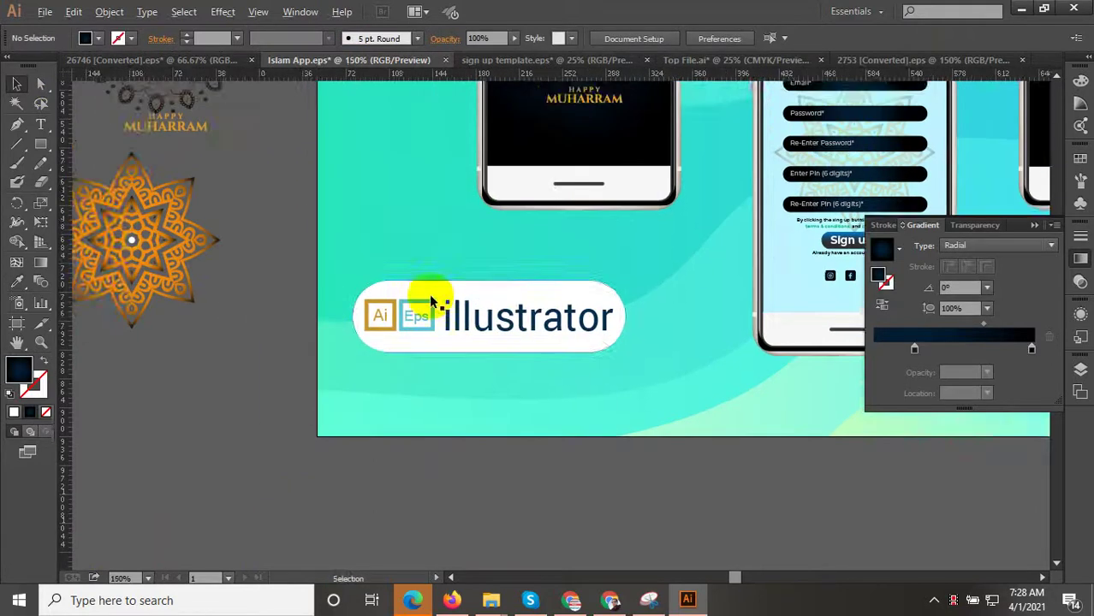
Enlarge the illustrator badge slightly
scroll(419, 329, up, 2)
click(417, 339)
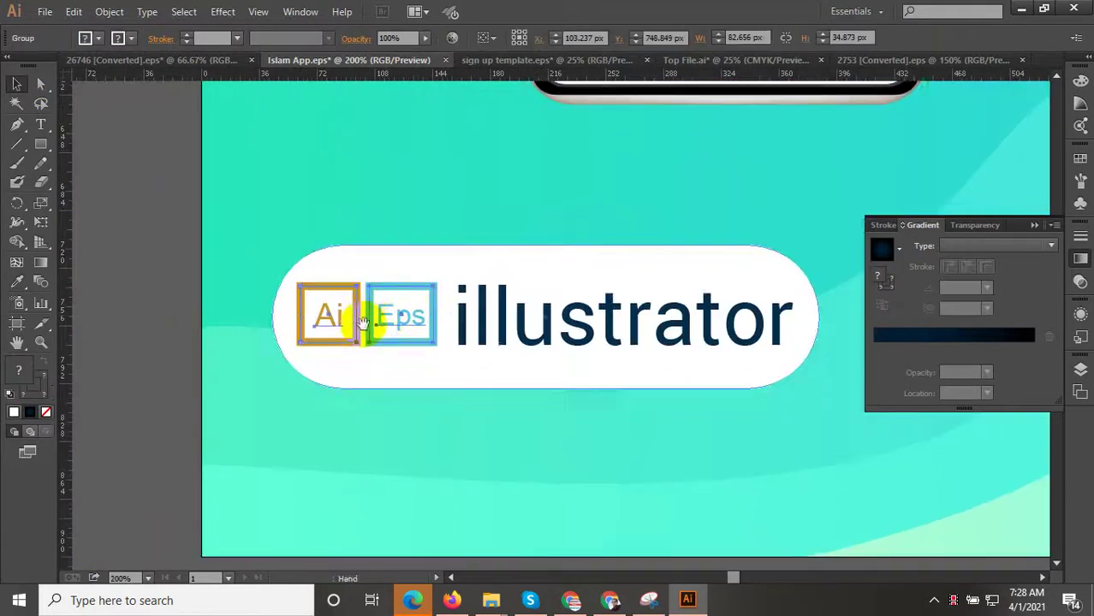
scroll(454, 338, down, 2)
click(647, 371)
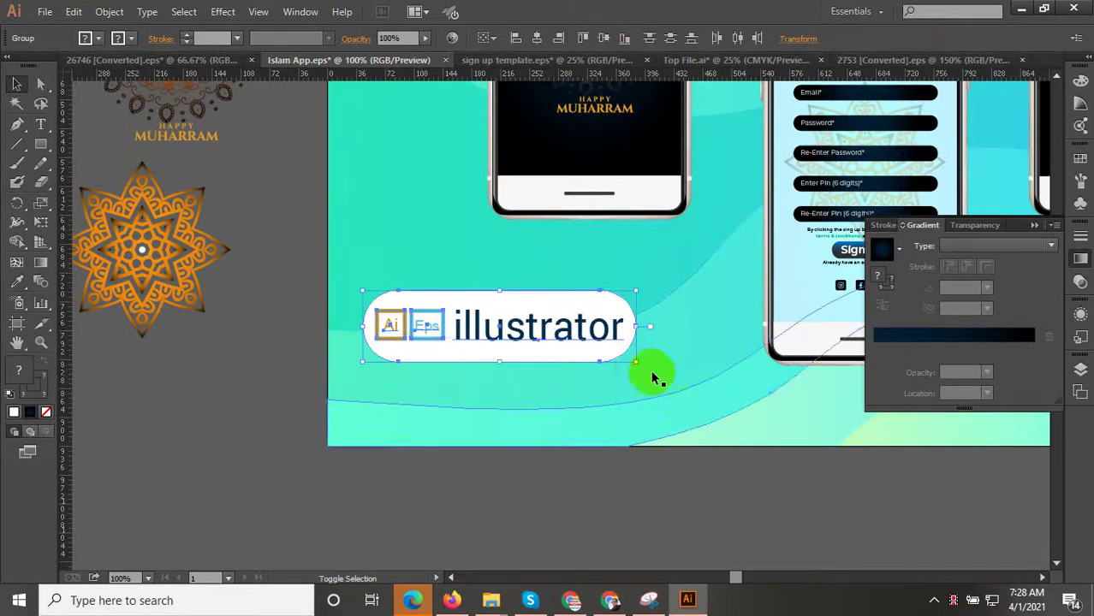
drag(637, 365, 659, 372)
Delete the illustrator badge
click(524, 453)
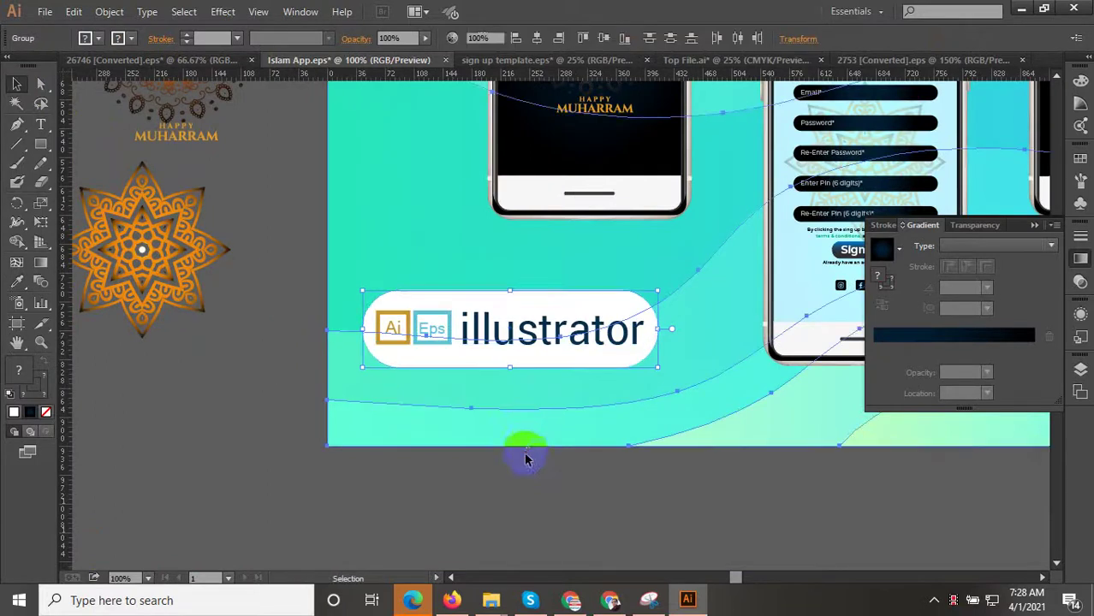
drag(521, 518, 426, 496)
click(426, 496)
scroll(402, 495, down, 2)
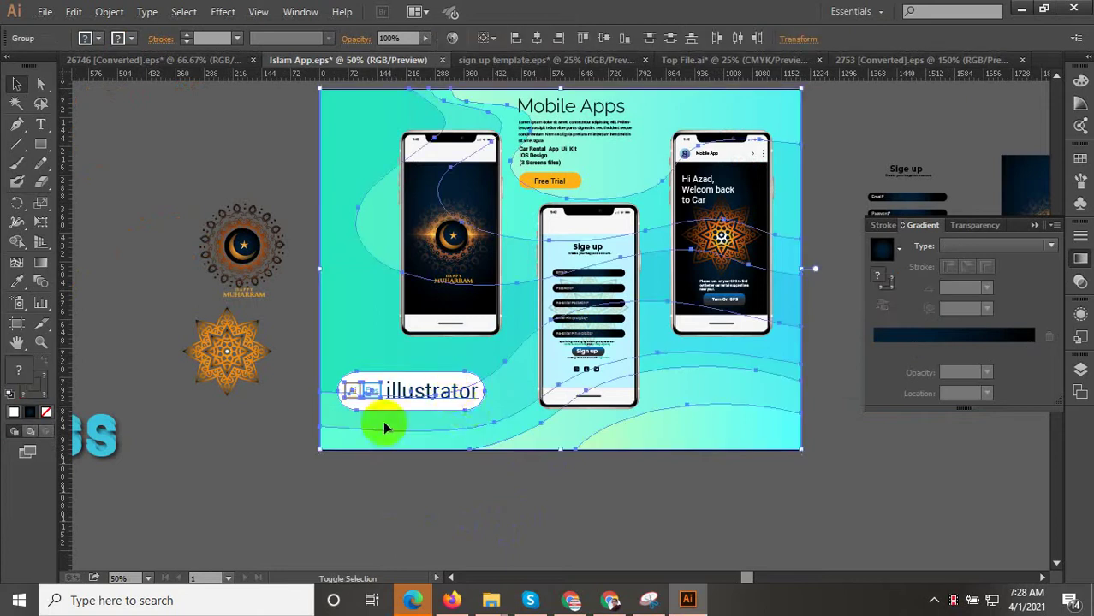
scroll(393, 394, up, 2)
click(419, 377)
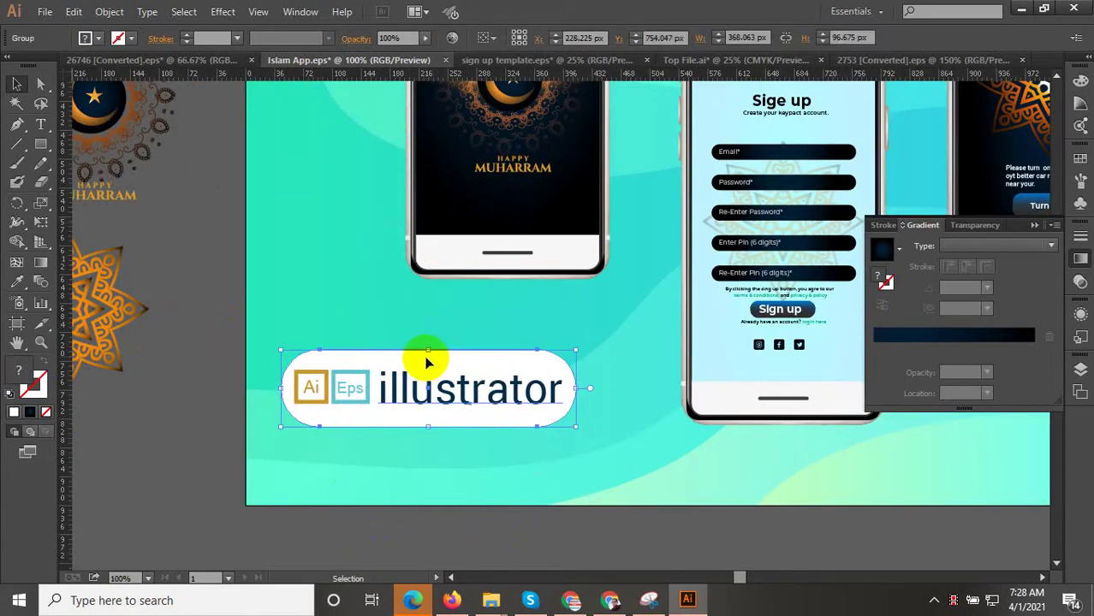
key(Delete)
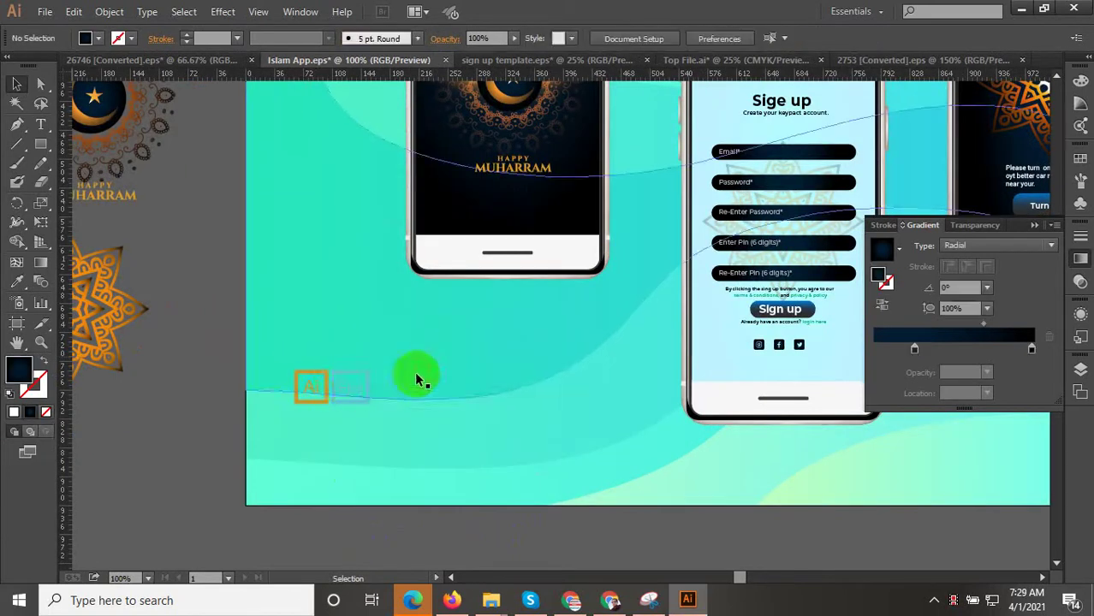
Restore the badge, ungroup it, delete its white pill and draw a white rectangle behind it
key(ctrl+z)
right_click(457, 383)
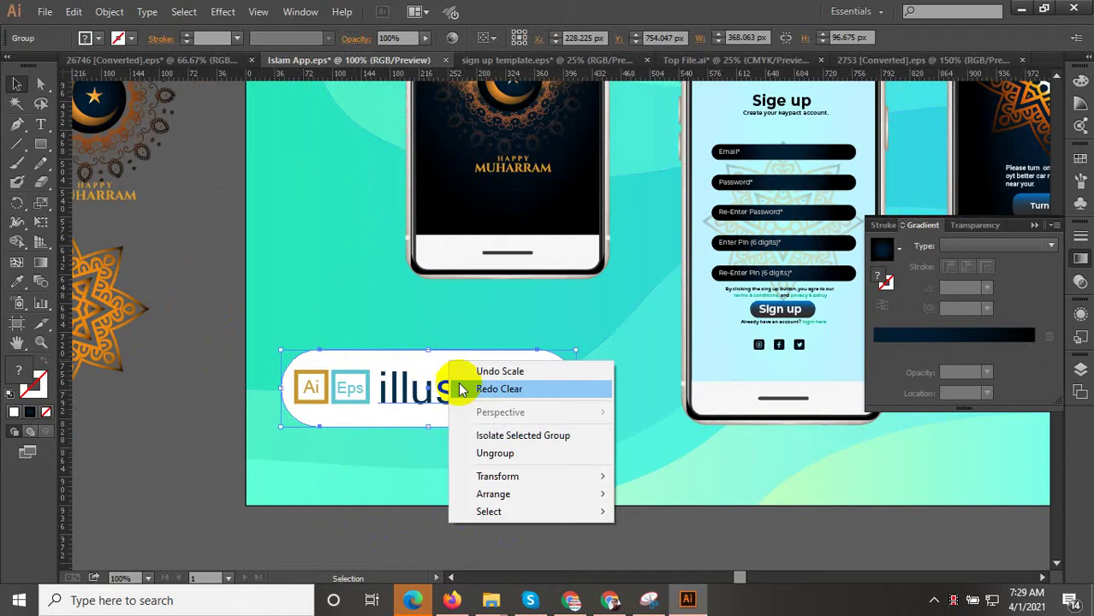
click(496, 453)
click(379, 352)
key(Delete)
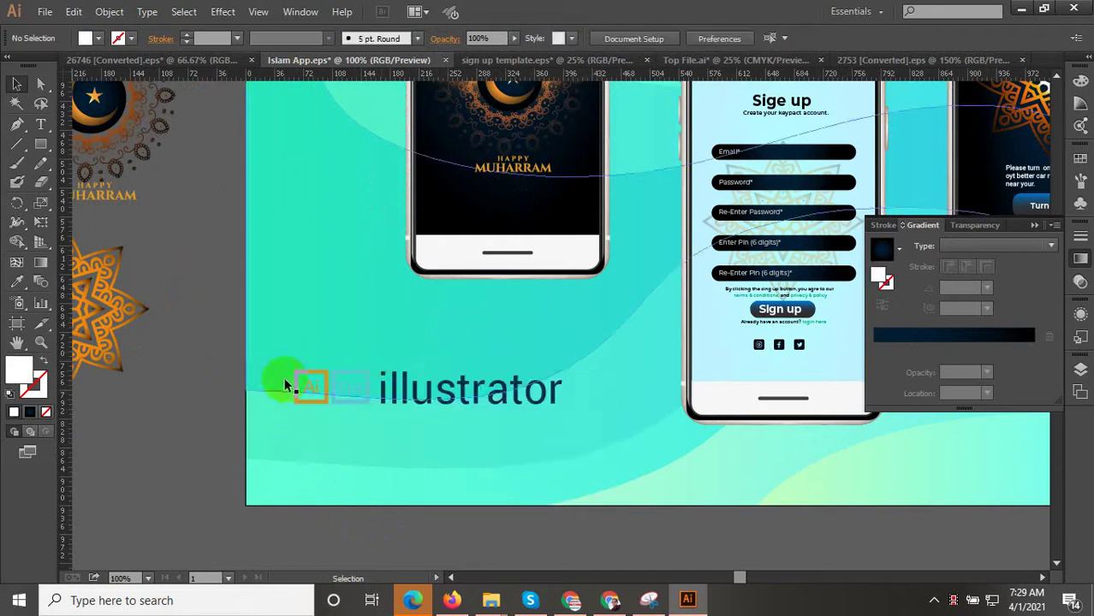
click(42, 145)
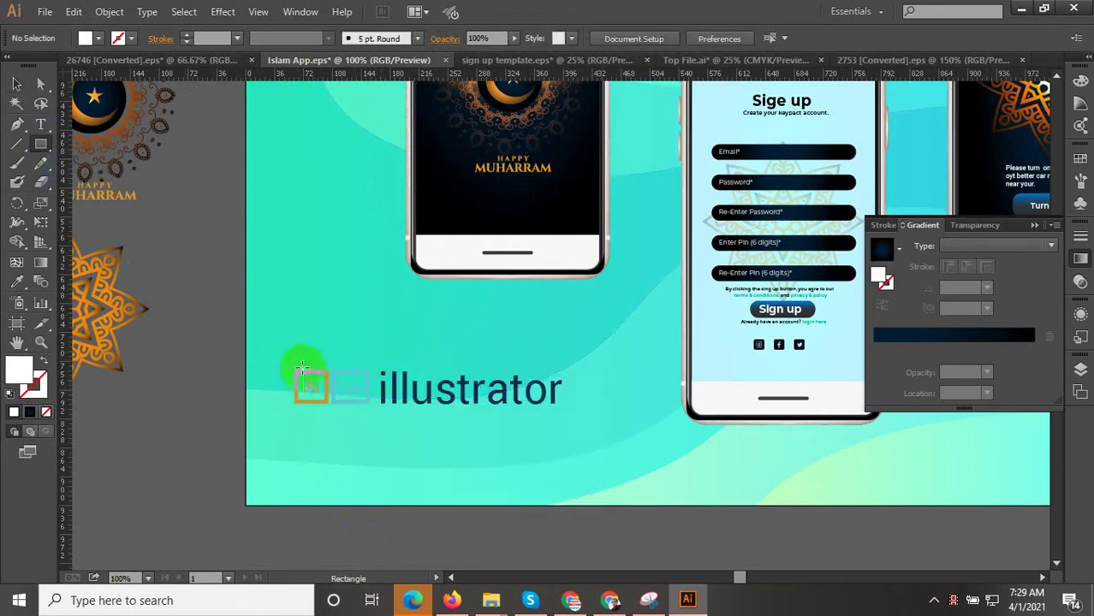
drag(283, 358, 572, 417)
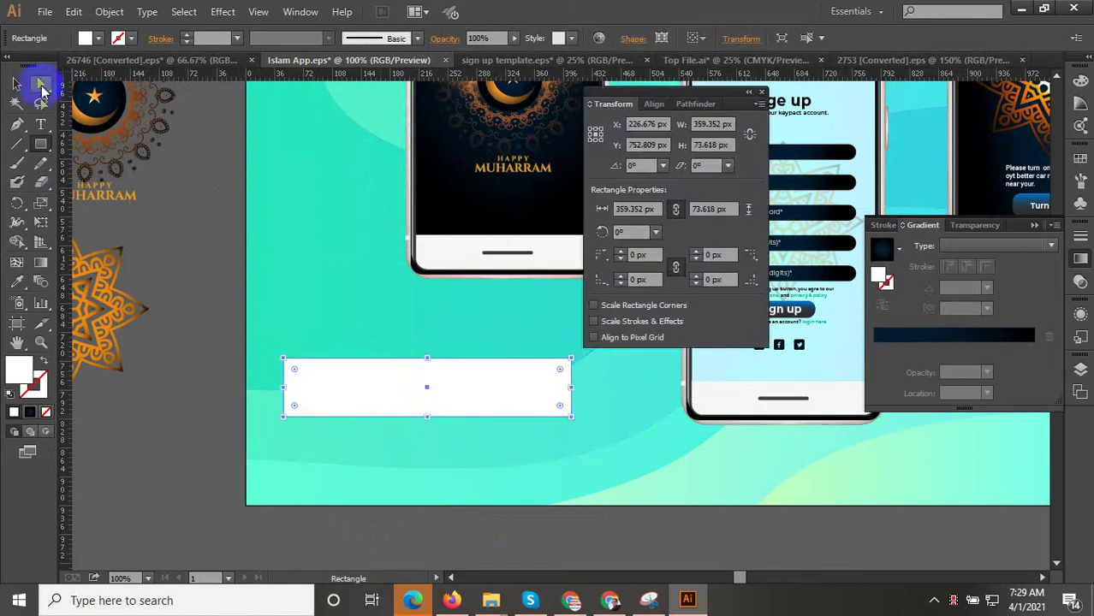
Bring the Ai/Eps illustrator badge artwork to the front over the white rectangle
click(16, 83)
drag(225, 380, 599, 455)
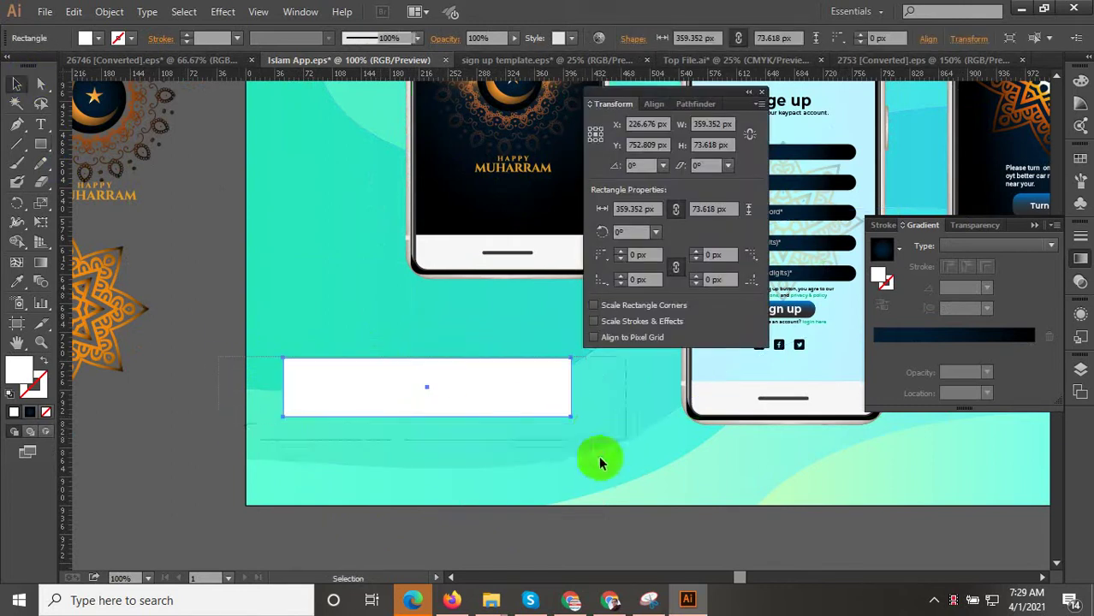
click(533, 509)
click(567, 373)
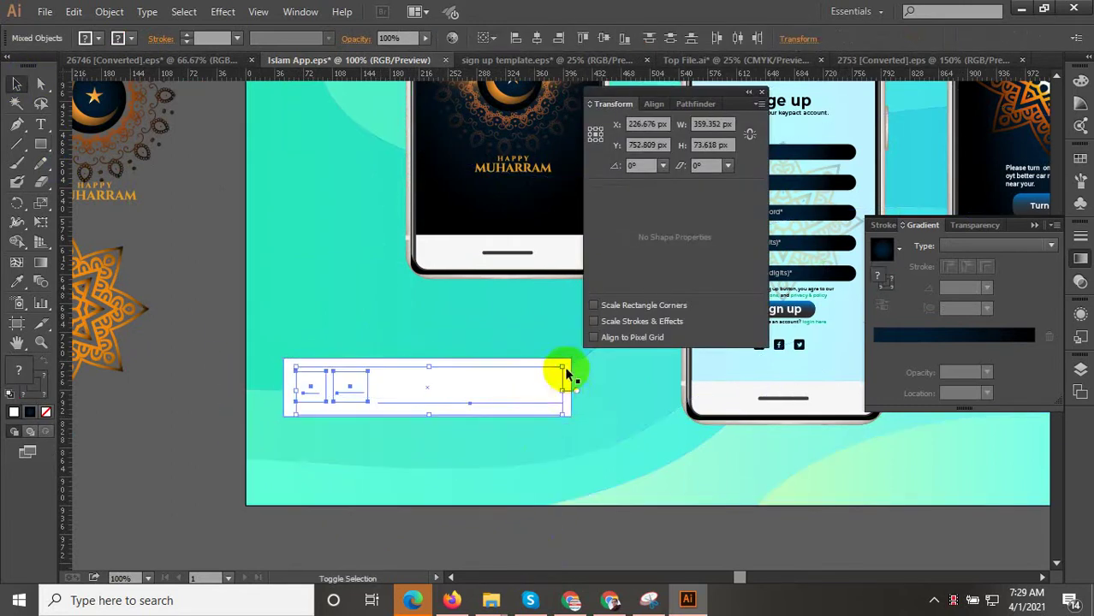
right_click(476, 385)
click(647, 512)
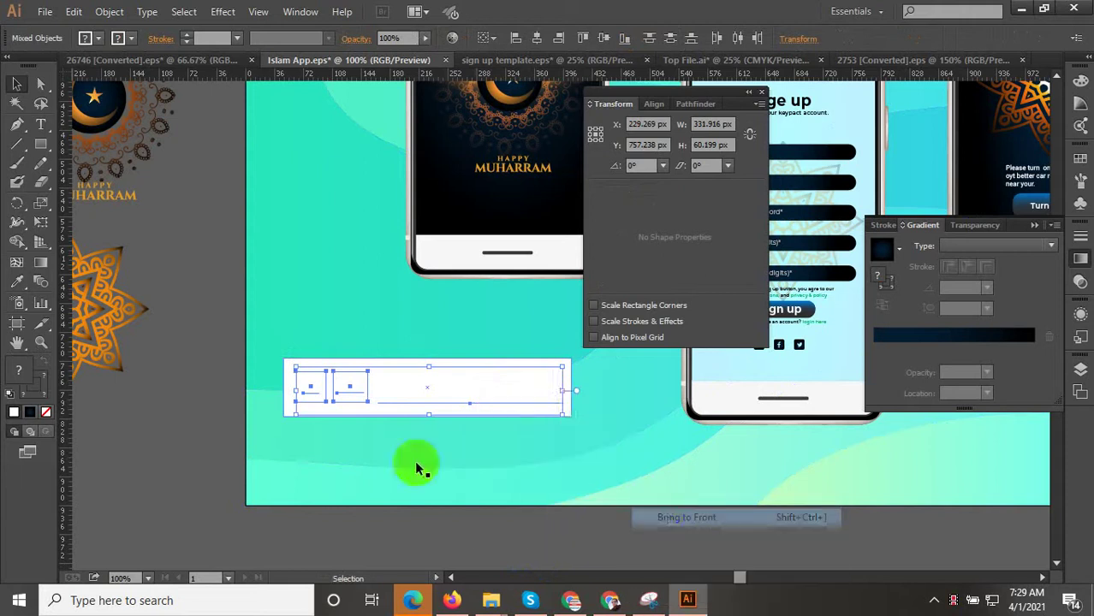
click(213, 339)
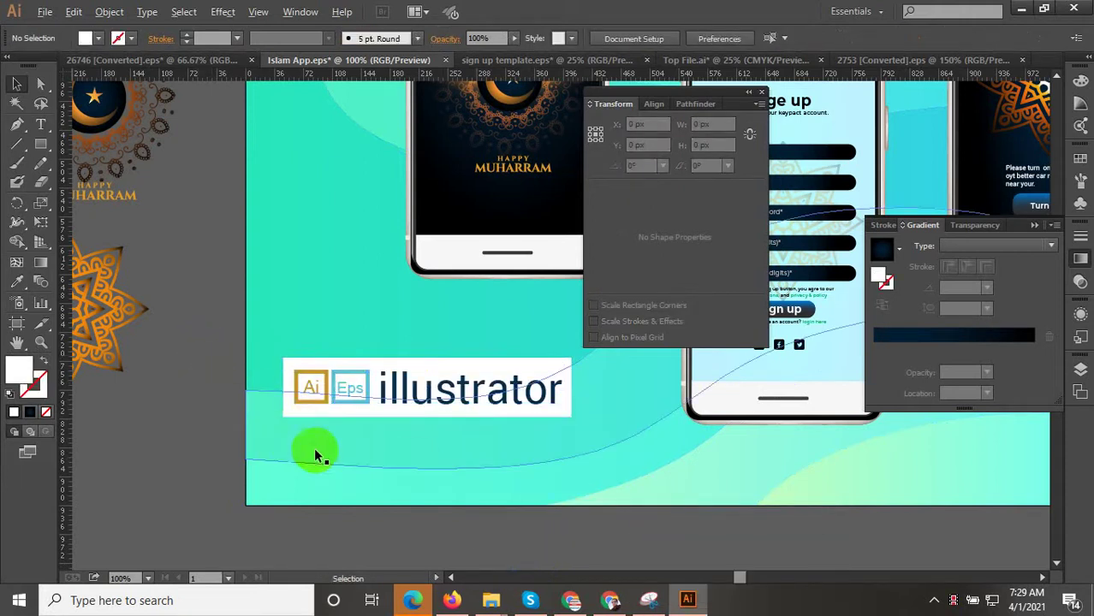
scroll(315, 452, down, 3)
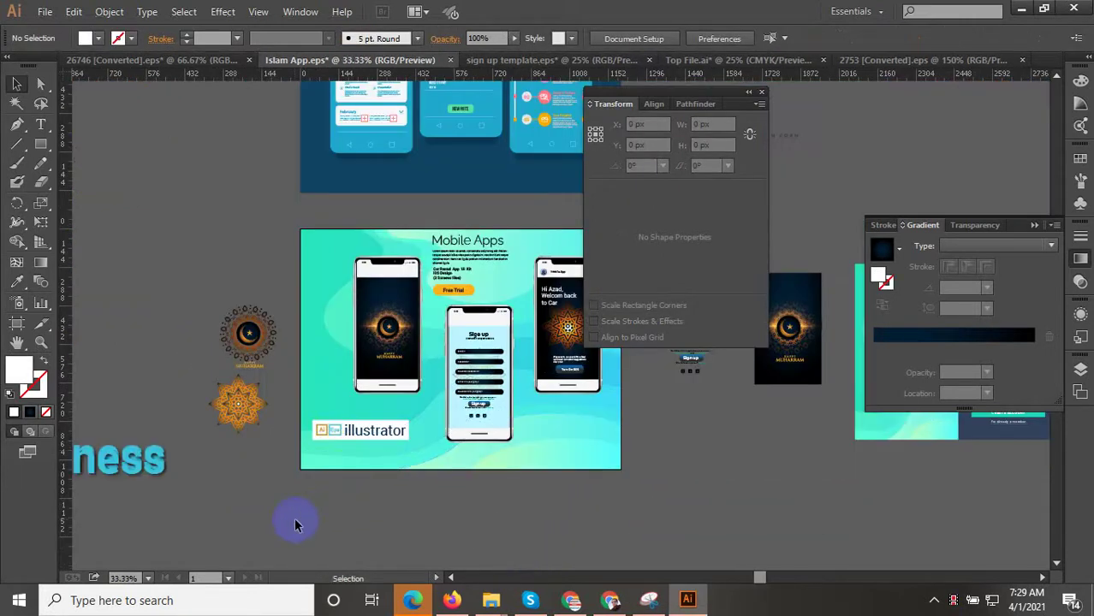
Move the group of three phone mockups slightly lower on the teal artboard
drag(400, 353, 402, 351)
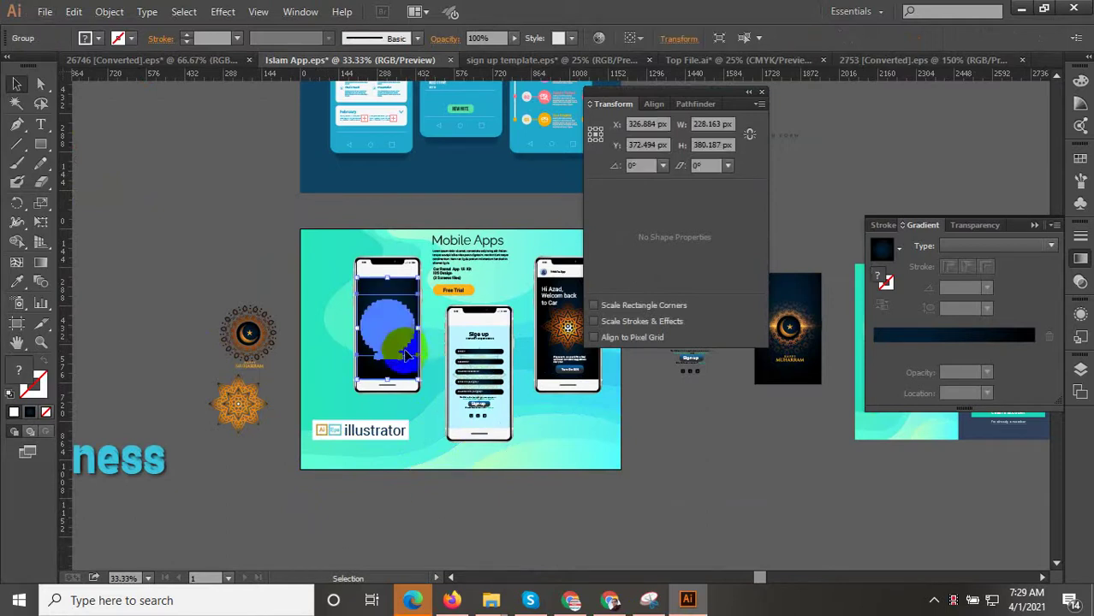
drag(564, 456, 443, 513)
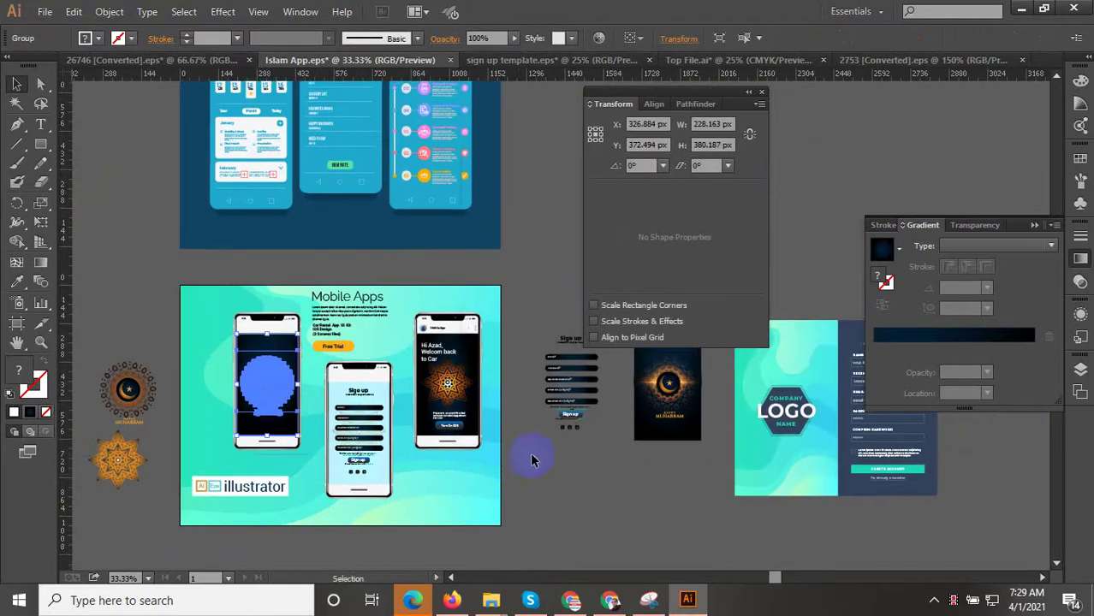
drag(220, 305, 328, 282)
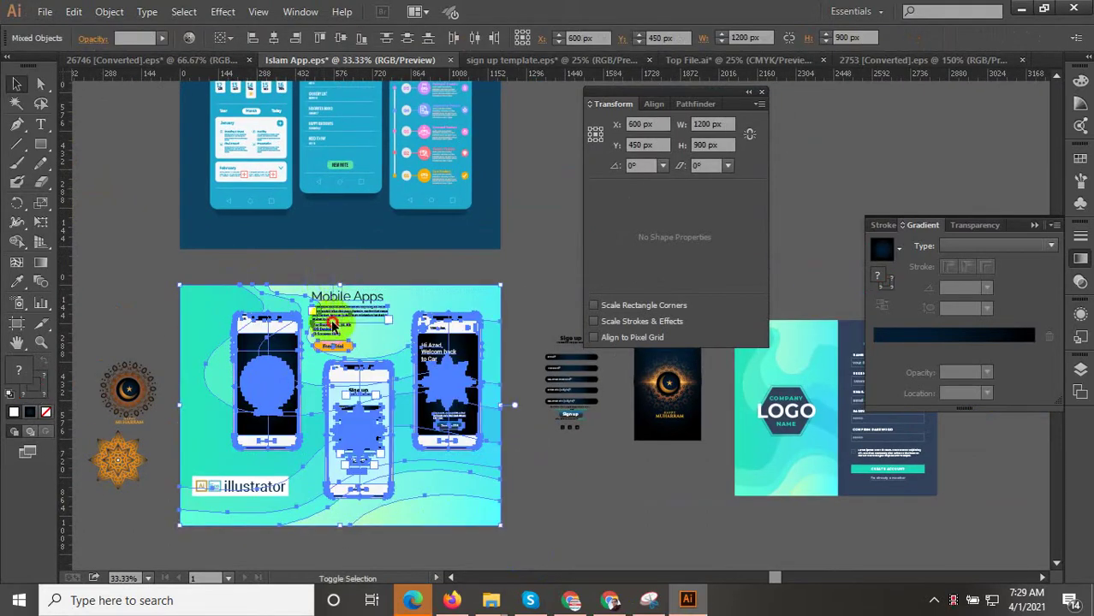
click(324, 342)
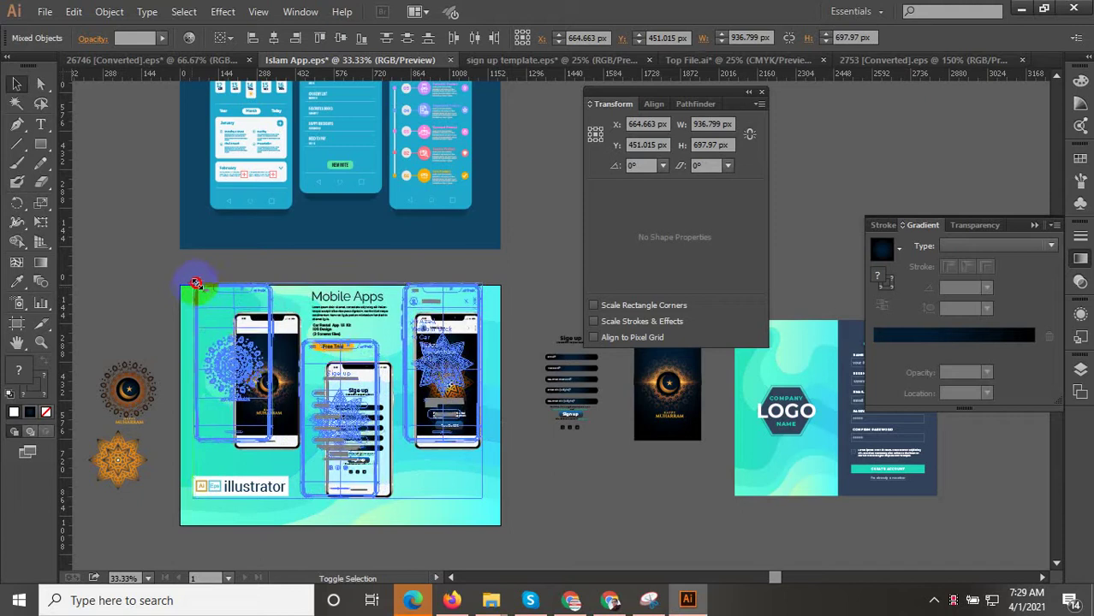
drag(184, 298, 199, 288)
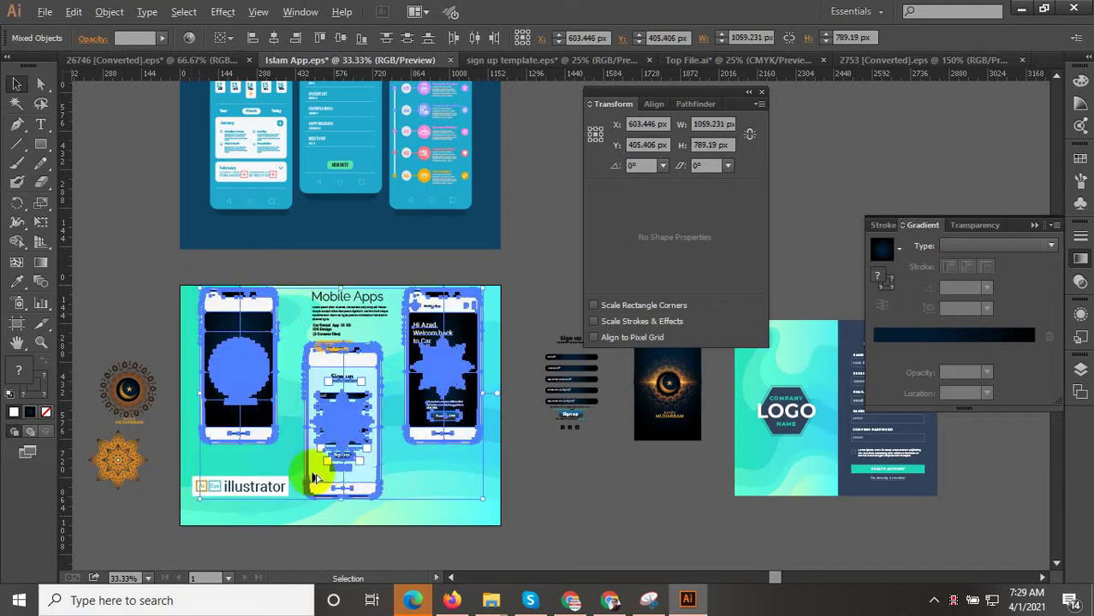
alt+scroll(342, 469, up, 2)
drag(363, 455, 371, 456)
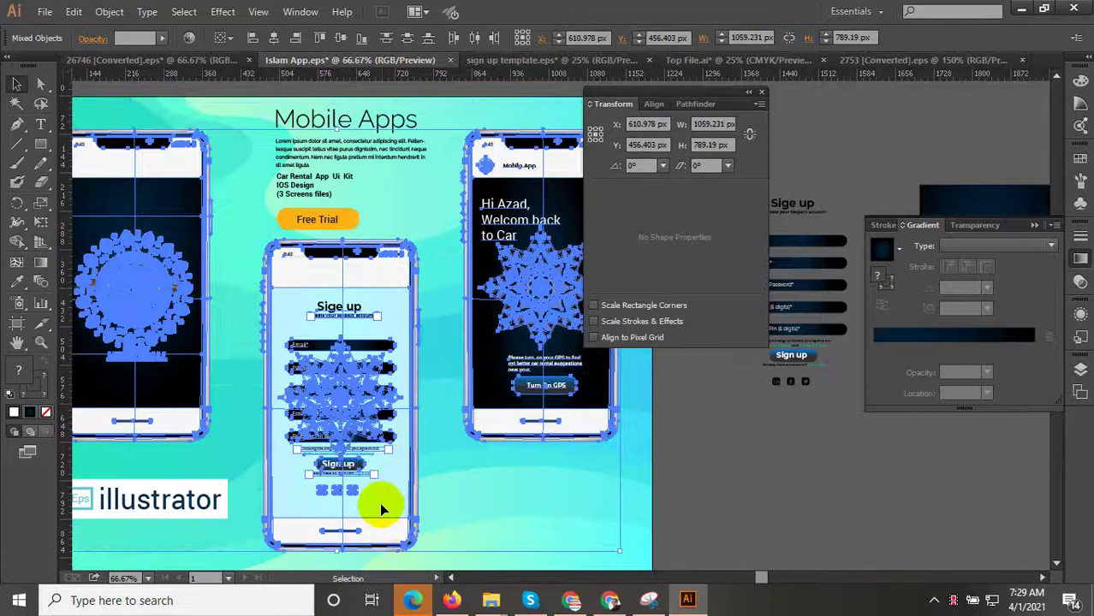
alt+scroll(379, 503, down, 1)
alt+scroll(389, 495, down, 1)
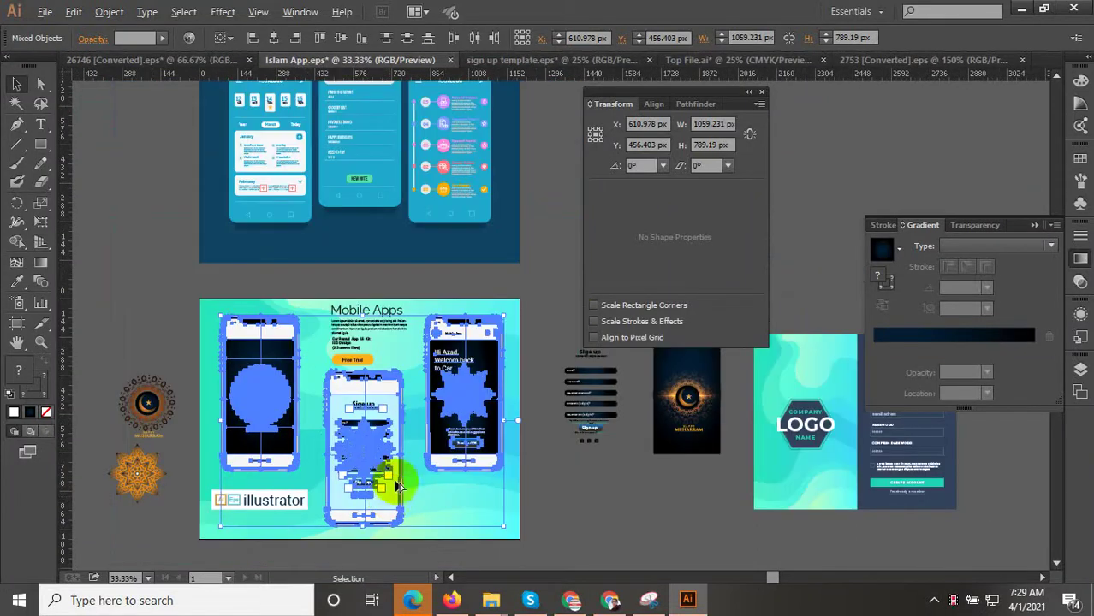
alt+scroll(368, 512, up, 1)
drag(368, 511, 362, 426)
alt+scroll(362, 427, down, 2)
alt+scroll(363, 428, up, 1)
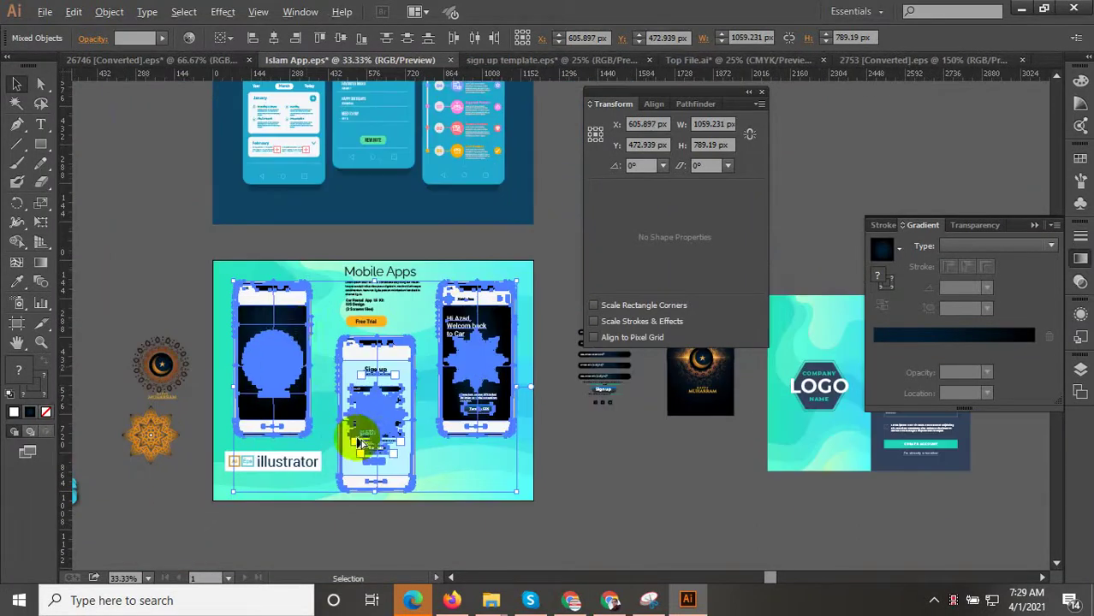
alt+scroll(343, 390, up, 2)
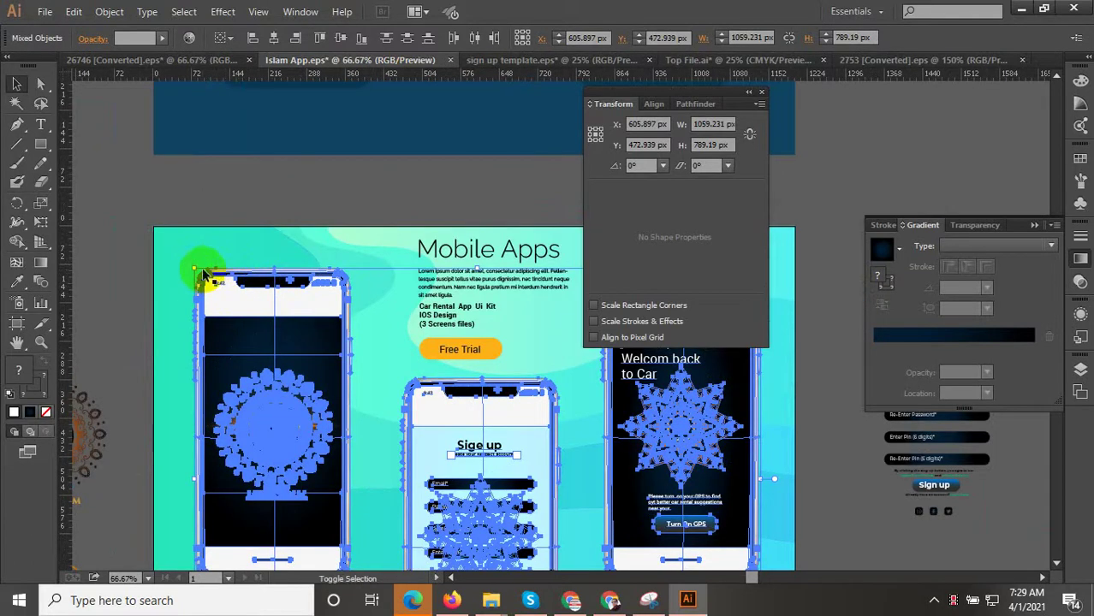
Shift the Mobile Apps headline text group slightly left, then deselect
click(215, 203)
alt+scroll(366, 330, down, 2)
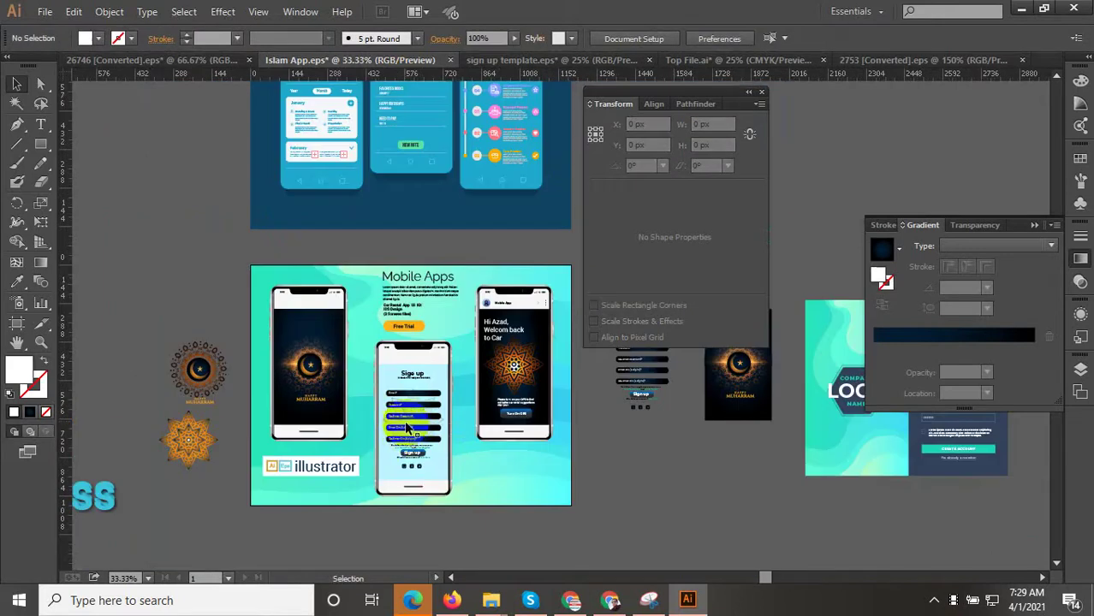
click(387, 328)
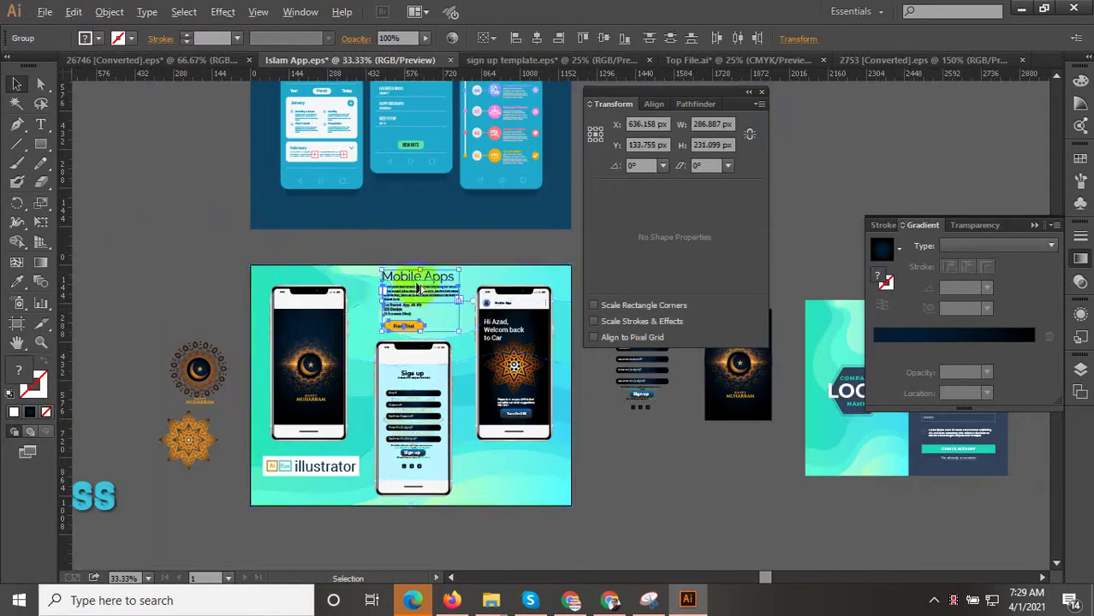
alt+scroll(402, 286, up, 2)
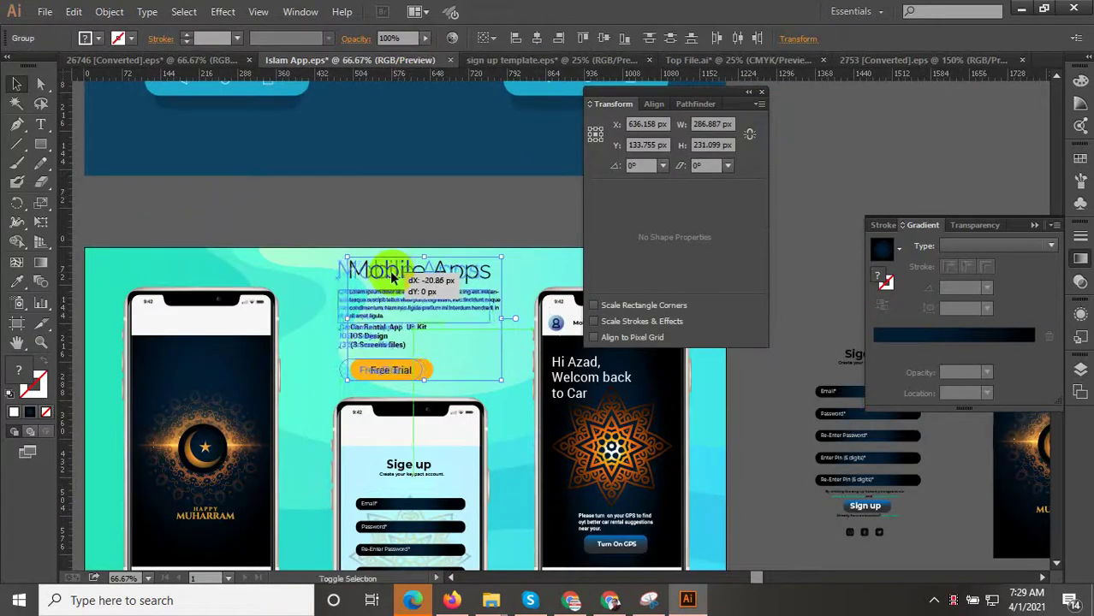
drag(398, 274, 386, 274)
alt+scroll(454, 366, down, 2)
drag(471, 351, 478, 310)
click(350, 476)
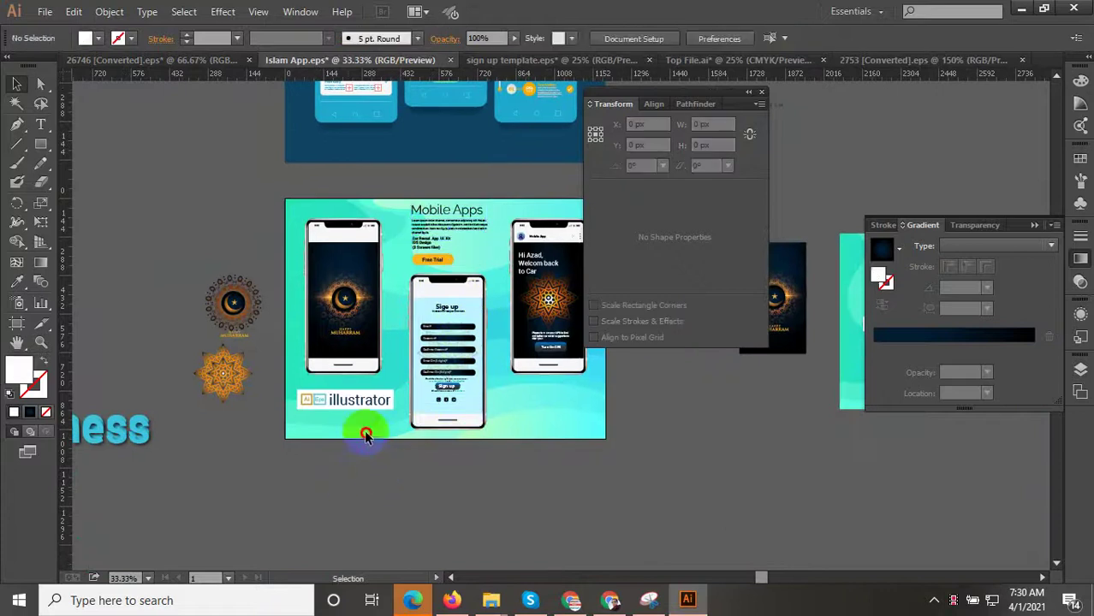
Drag the illustrator badge a little lower in the bottom-left corner and dismiss the chat notification
click(298, 378)
click(302, 398)
alt+scroll(307, 406, up, 2)
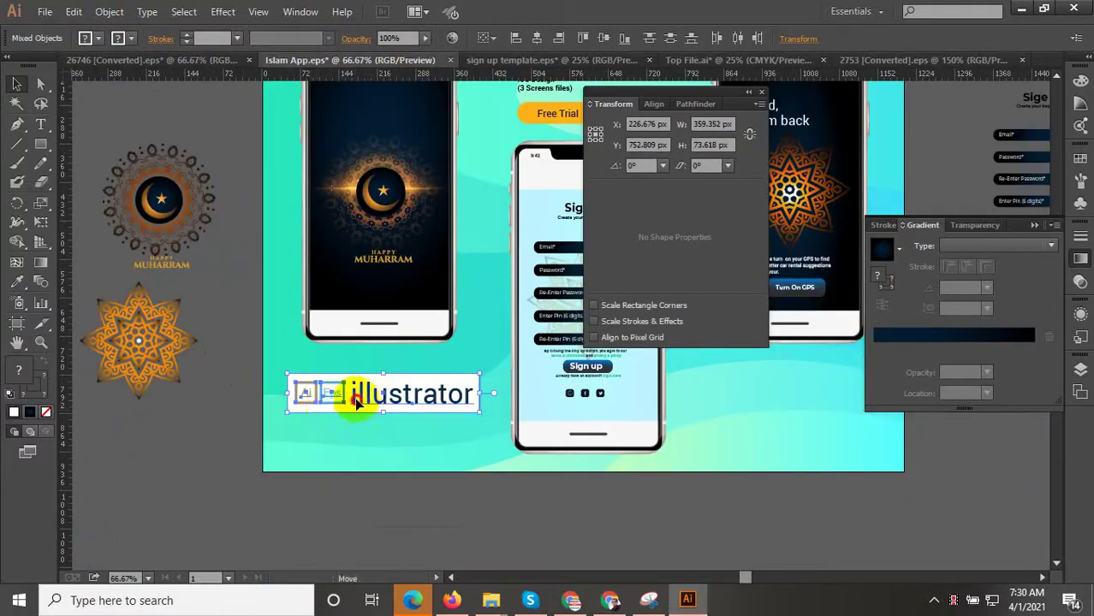
drag(355, 397, 354, 414)
click(349, 498)
alt+scroll(348, 522, down, 2)
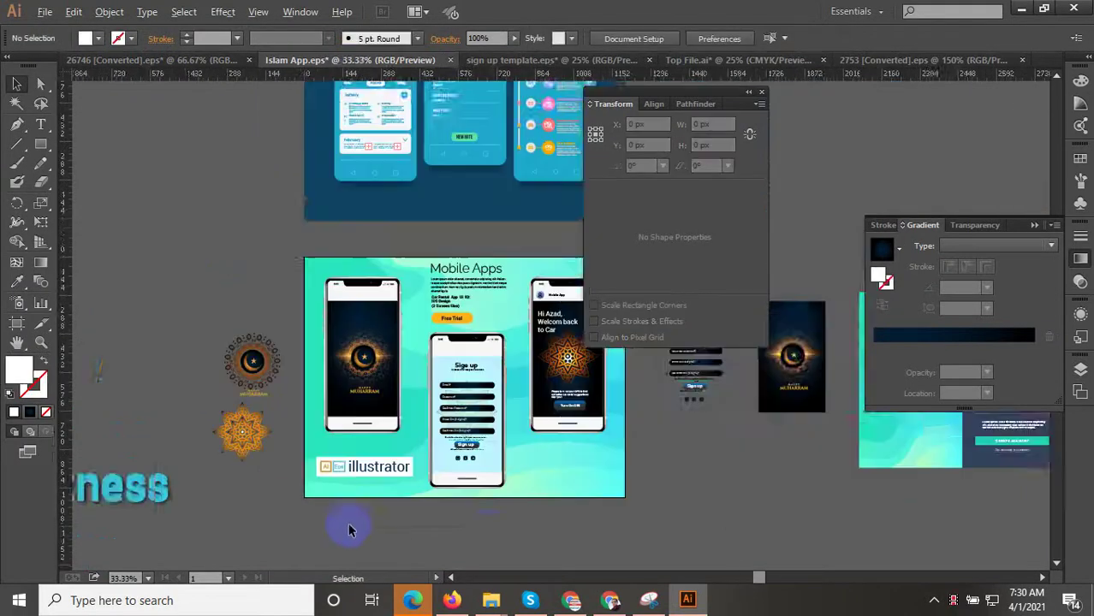
alt+scroll(447, 509, down, 1)
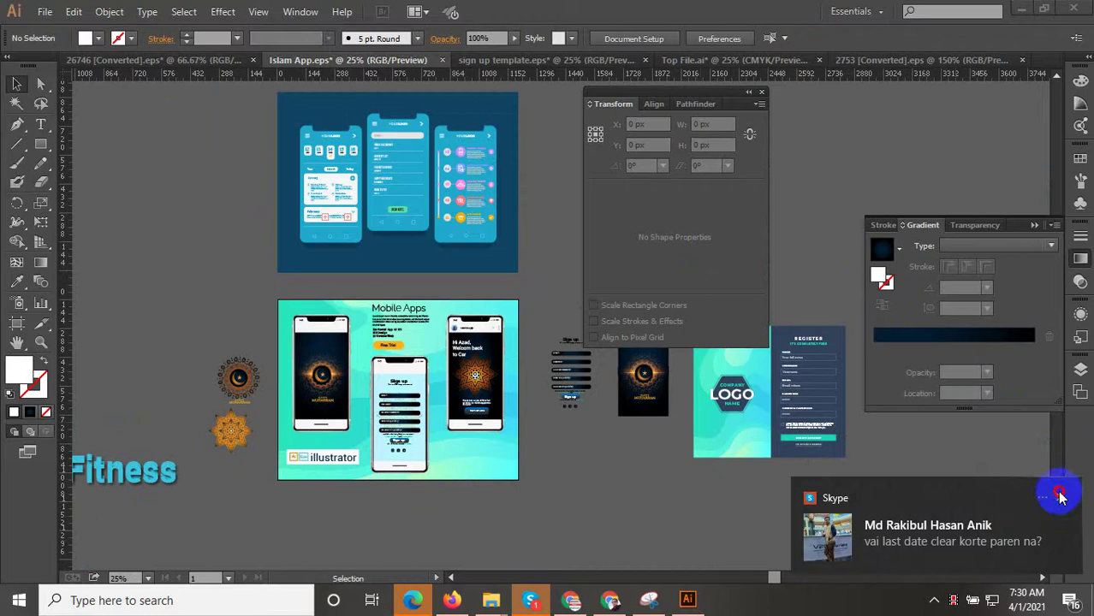
click(1060, 495)
Save a copy as Illustrator EPS named 'Islam App 1', accepting the default EPS options
click(45, 12)
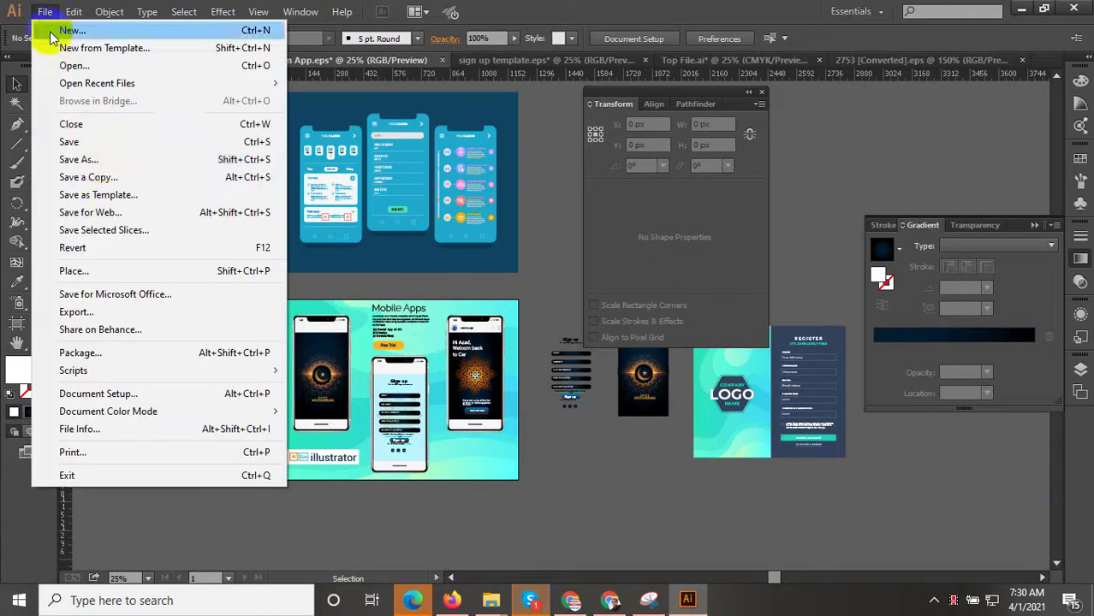
click(96, 161)
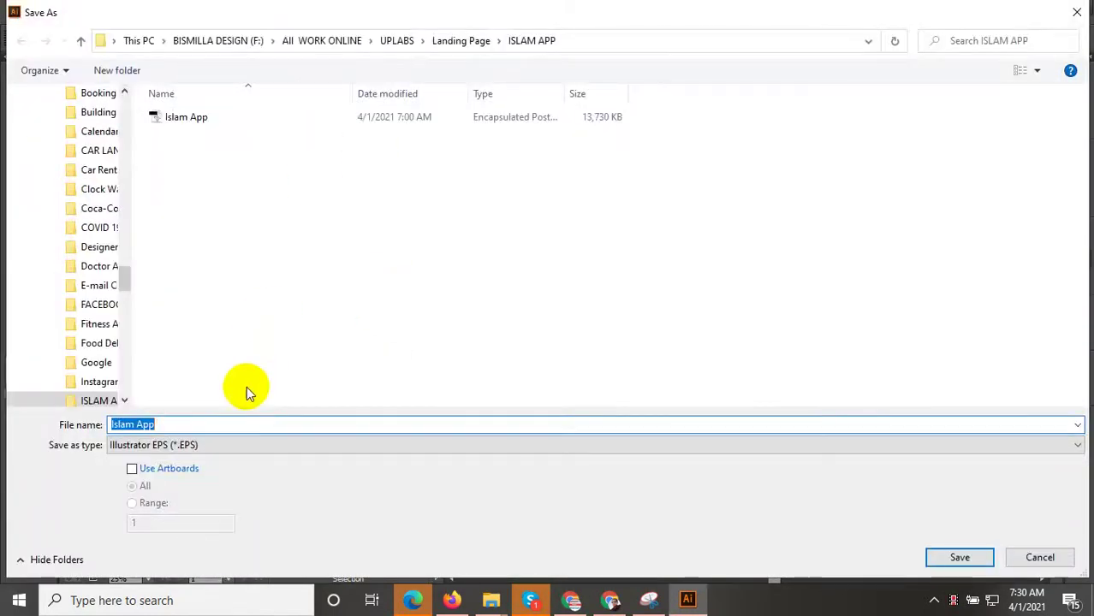
click(246, 425)
text(1)
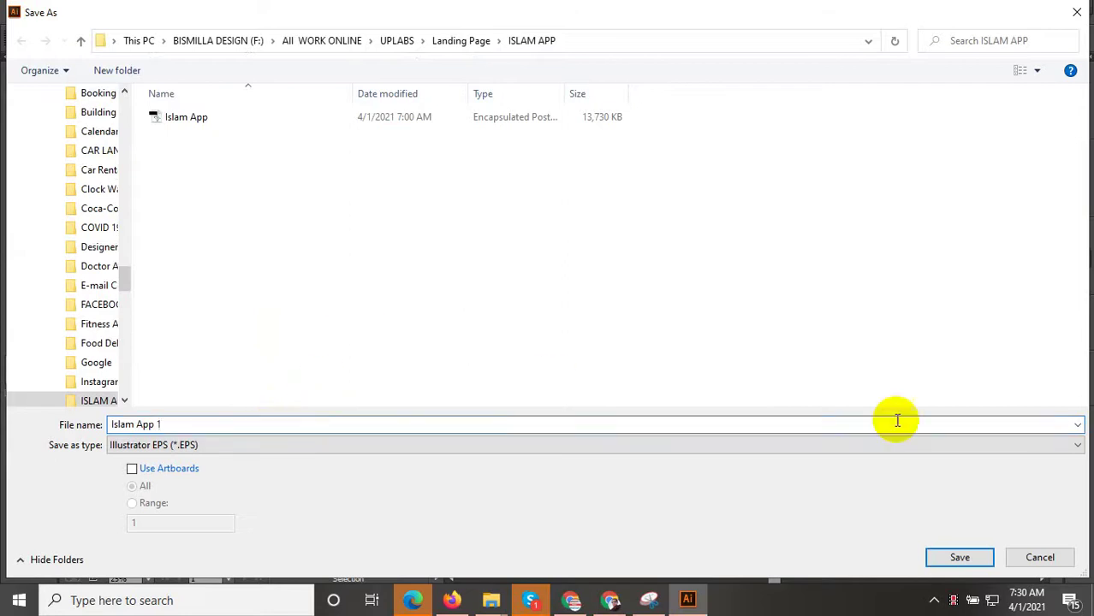
click(959, 559)
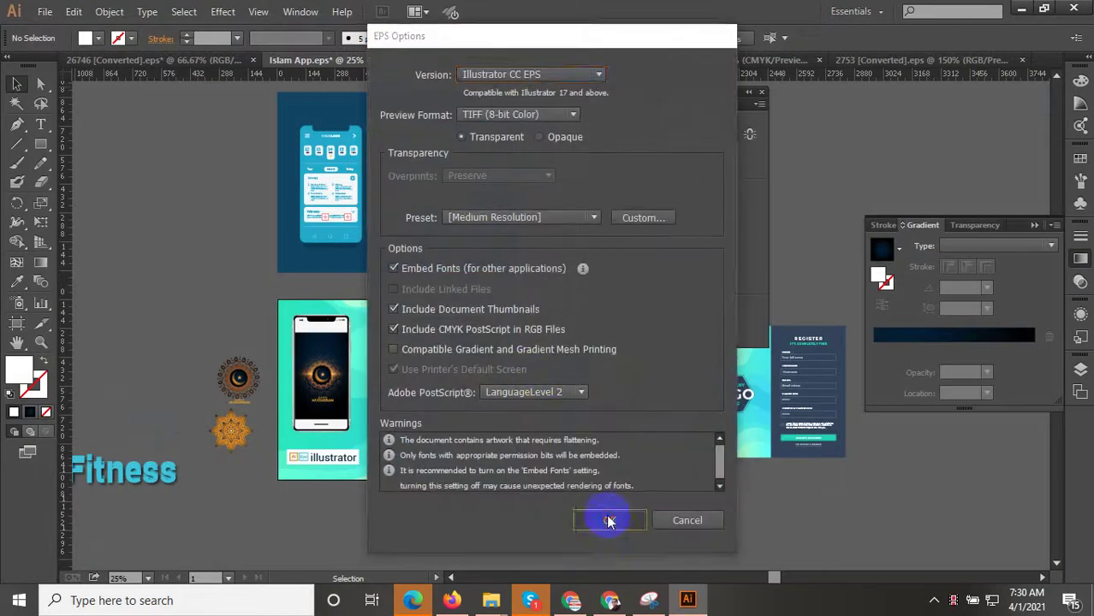
click(606, 519)
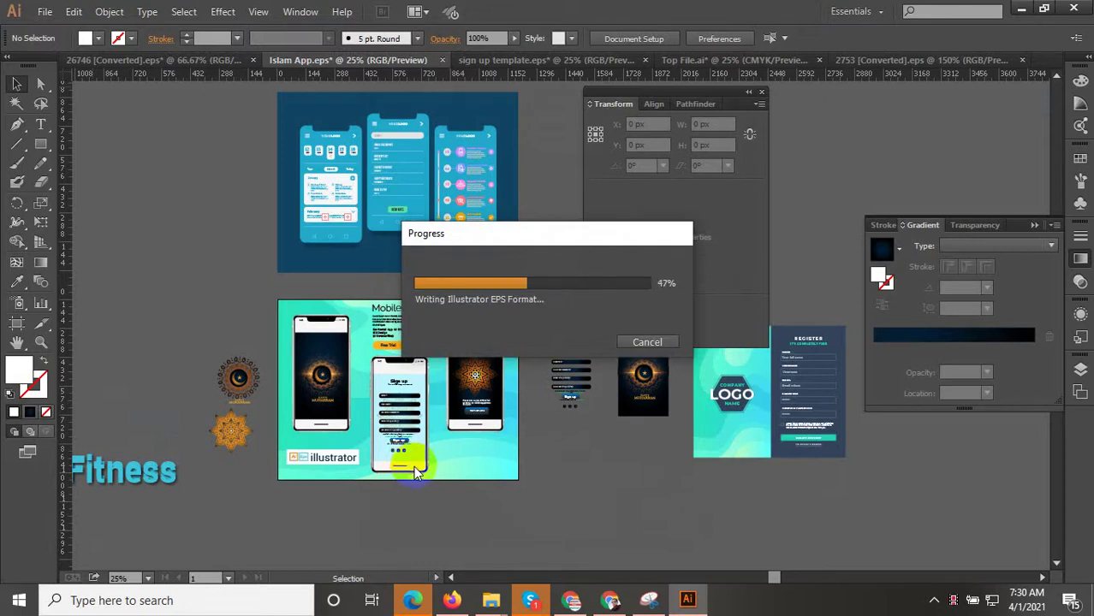
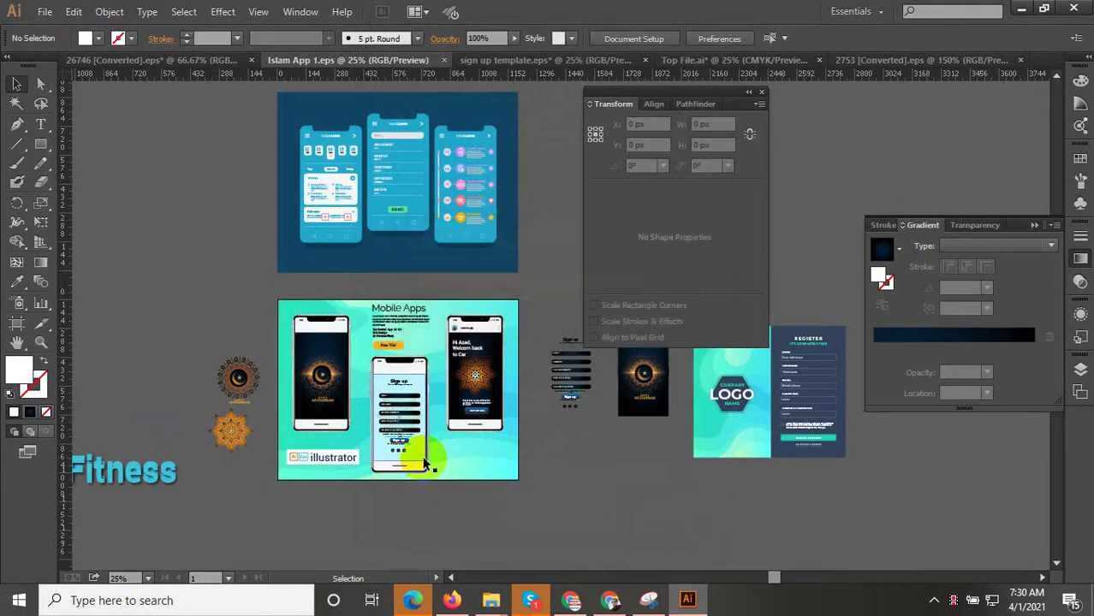
Select everything except the Mobile Apps artwork and delete all the stray objects
scroll(425, 460, down, 1)
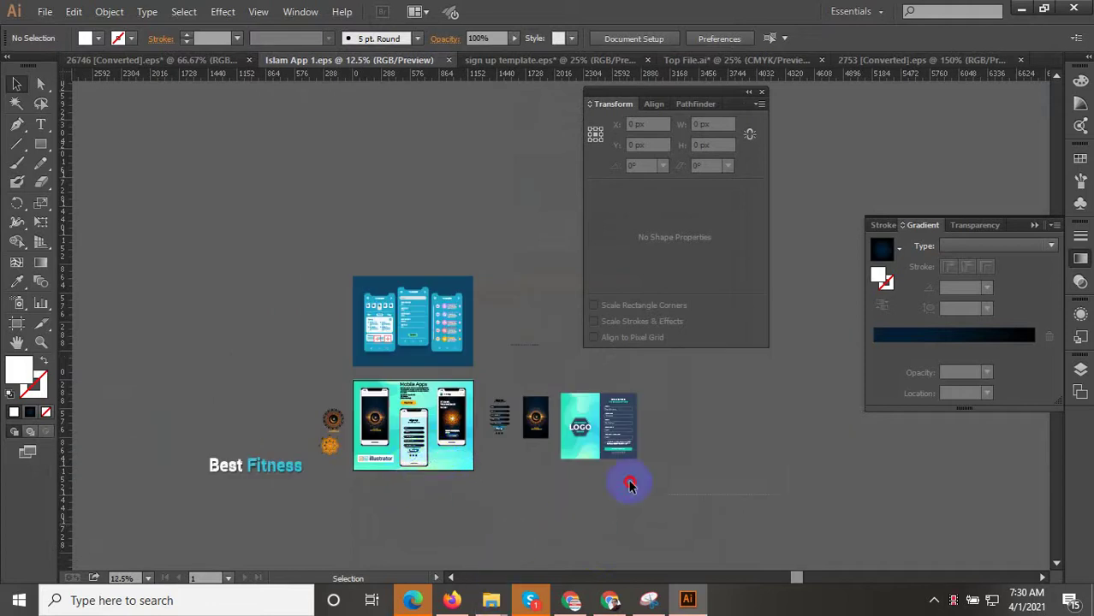
drag(151, 282, 651, 492)
key(ctrl+minus)
key(ctrl+minus)
key(ctrl+minus)
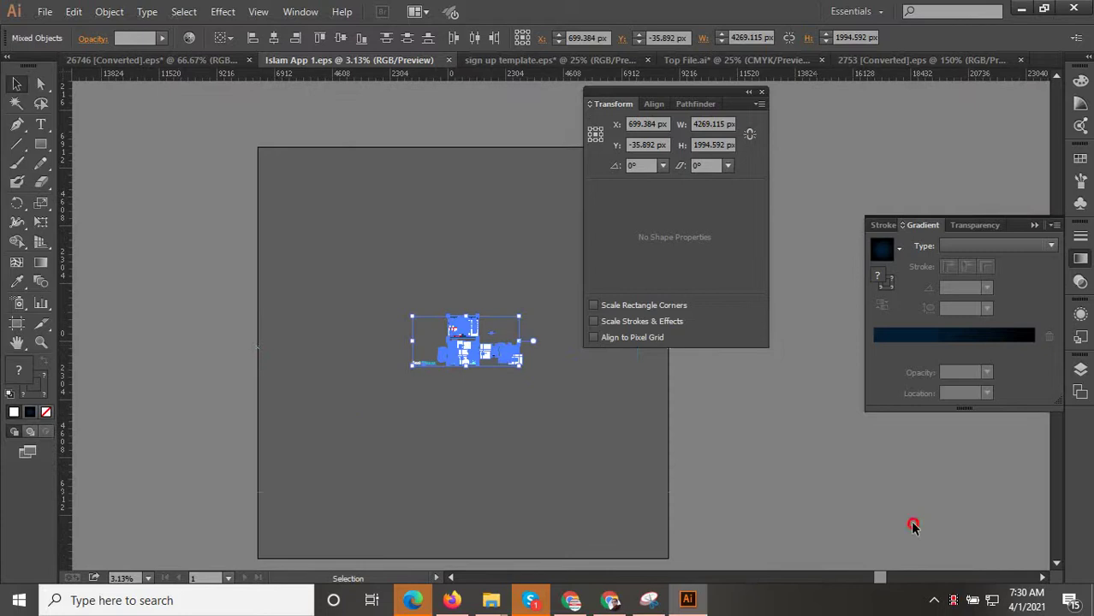
scroll(495, 354, up, 4)
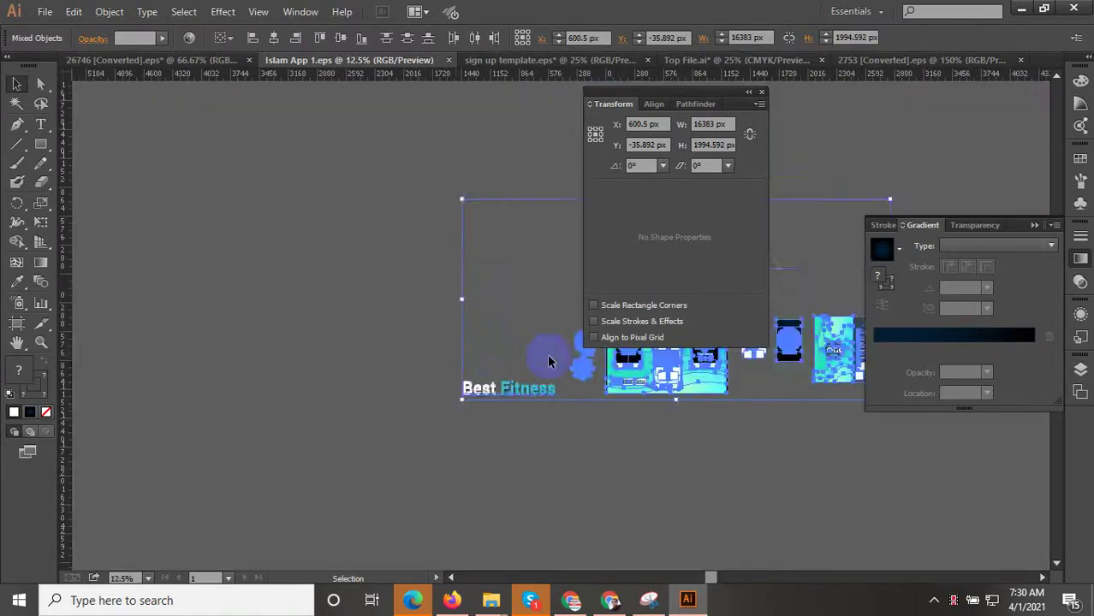
scroll(659, 397, up, 2)
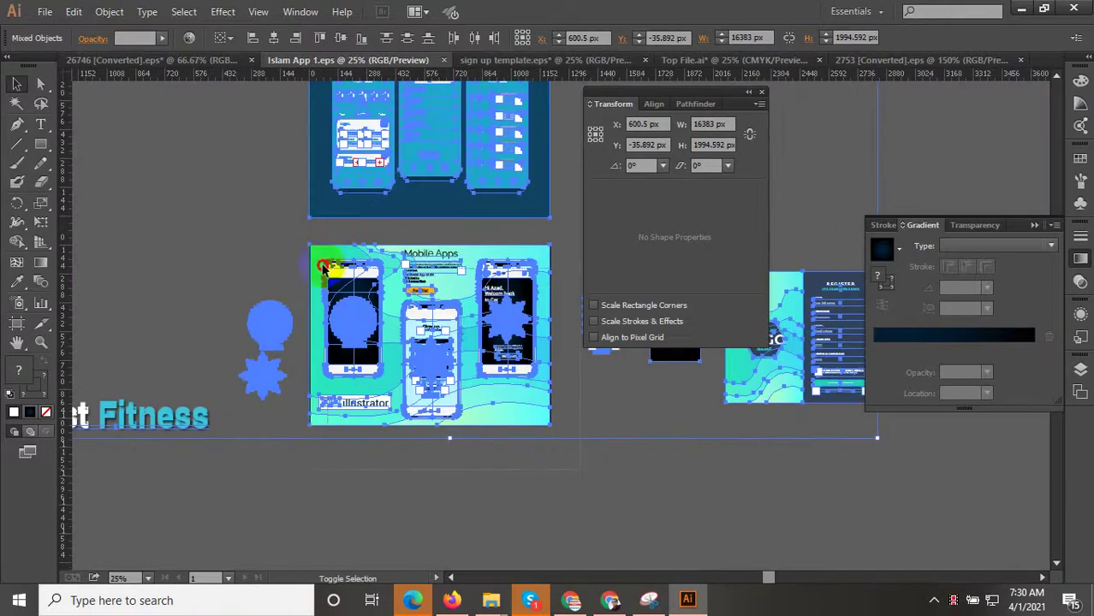
shift+click(303, 237)
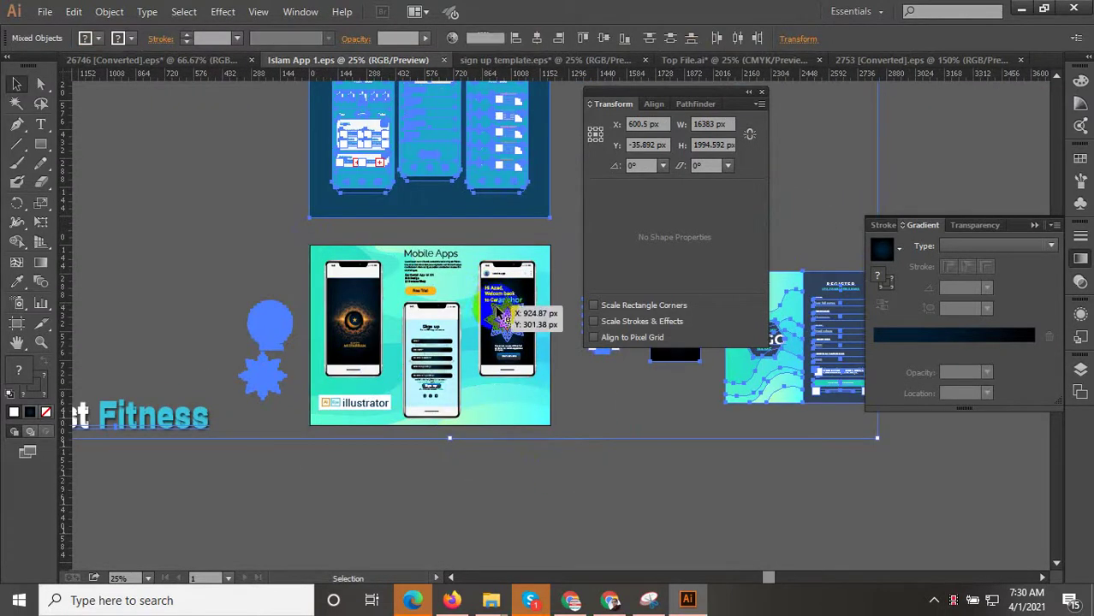
key(Delete)
click(45, 12)
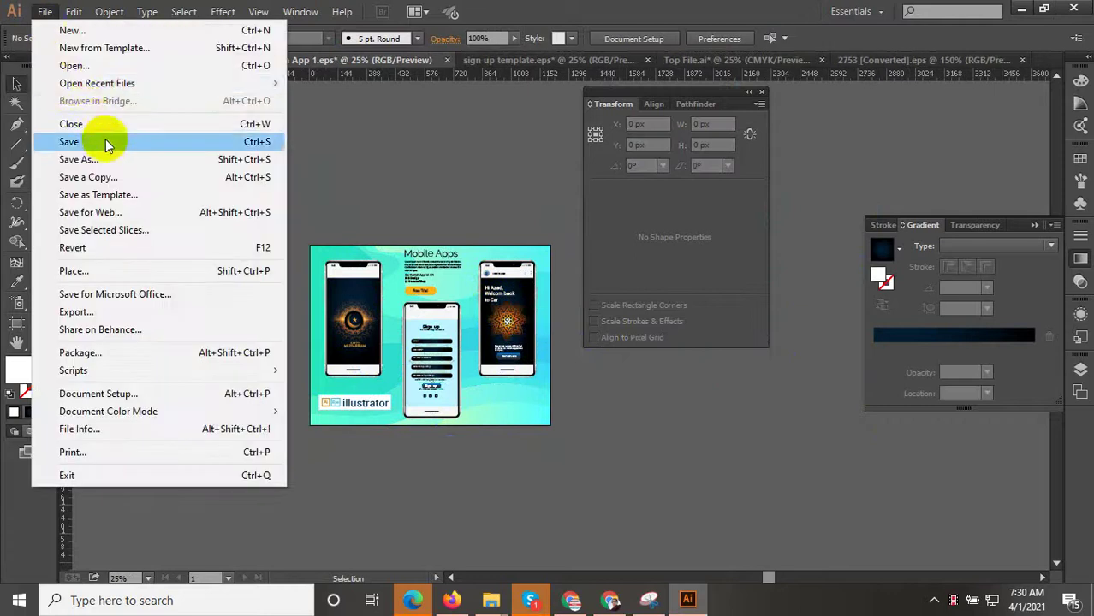
Save Islam App 1.eps in EPS format with only the Mobile Apps design
click(106, 141)
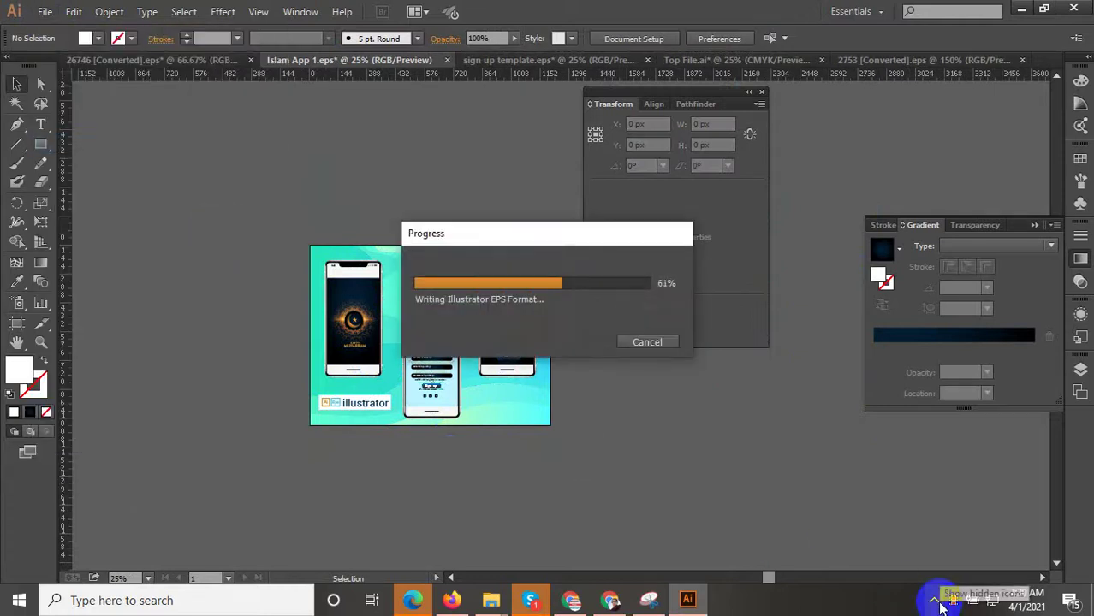
scroll(391, 358, up, 1)
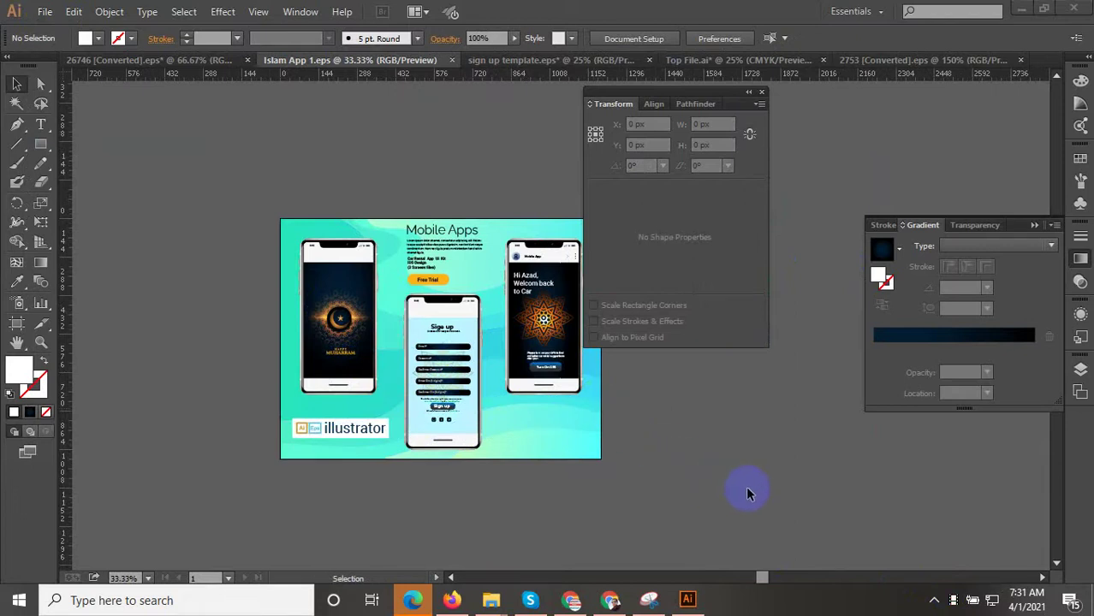
click(852, 11)
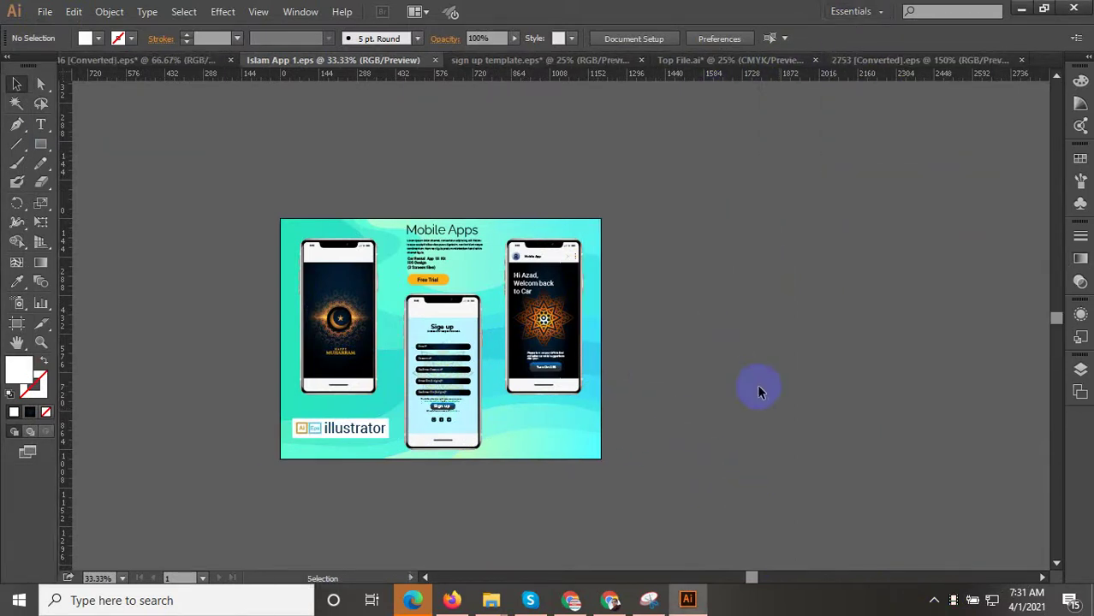
Save the artboard for web as a 1200×900 JPEG and browse to drive F:
key(ctrl+alt+shift+s)
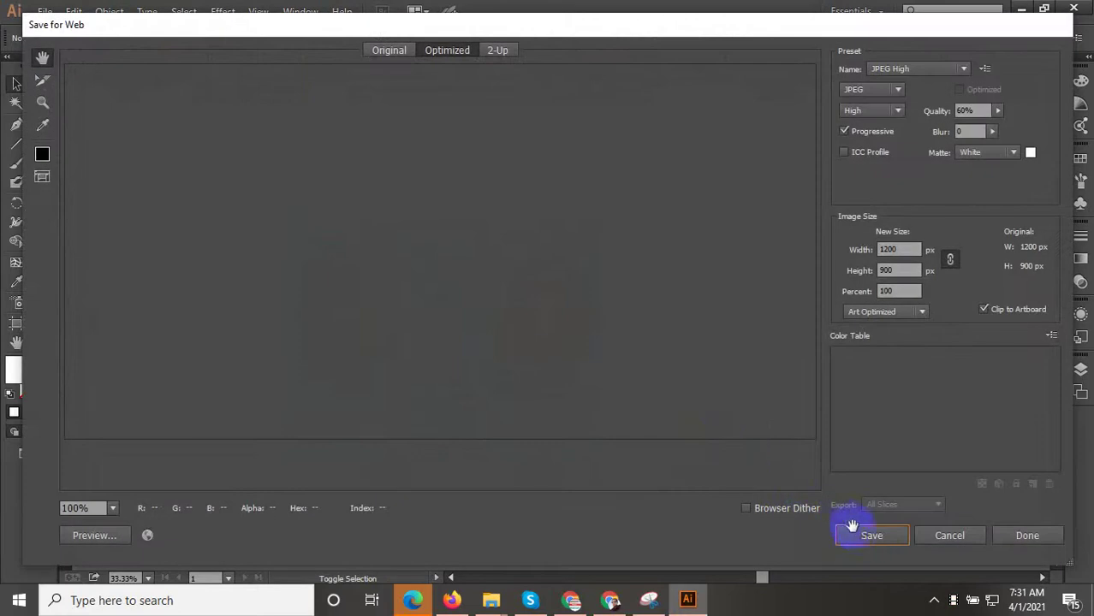
click(866, 536)
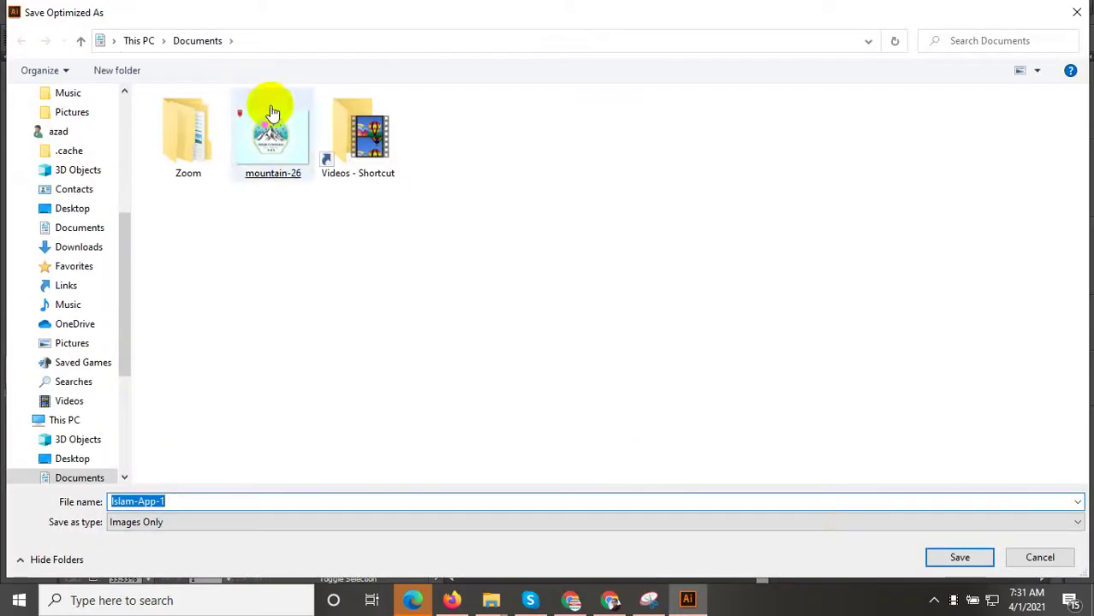
click(161, 50)
click(146, 43)
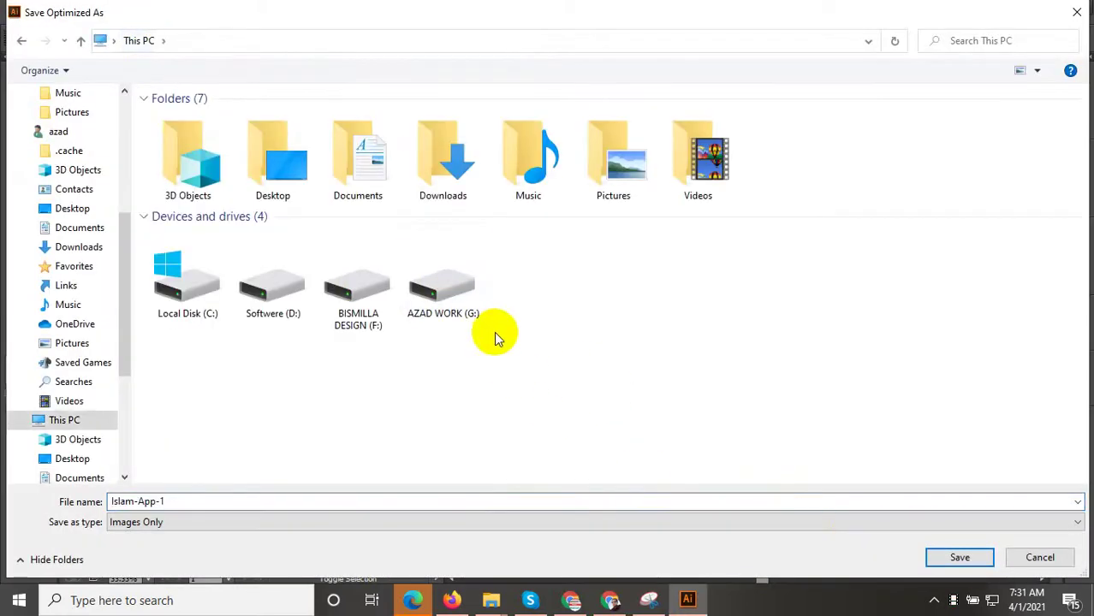
key(Return)
Save the JPEG as Islam-App-1 in All WORK ONLINE > UPLABS > Landing Page > ISLAM APP
double_click(200, 191)
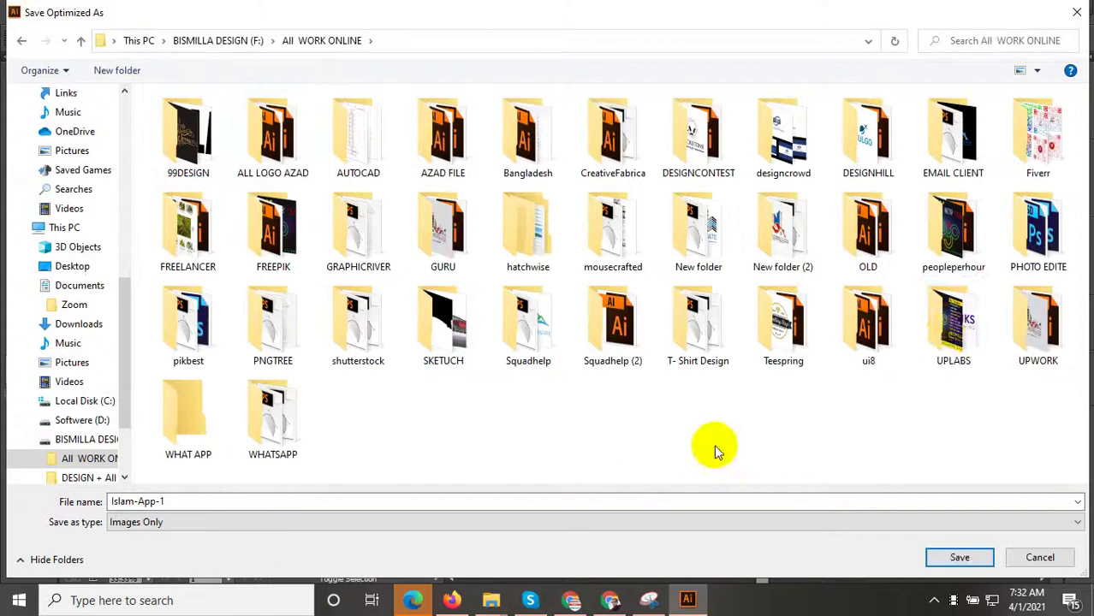
click(946, 342)
double_click(946, 342)
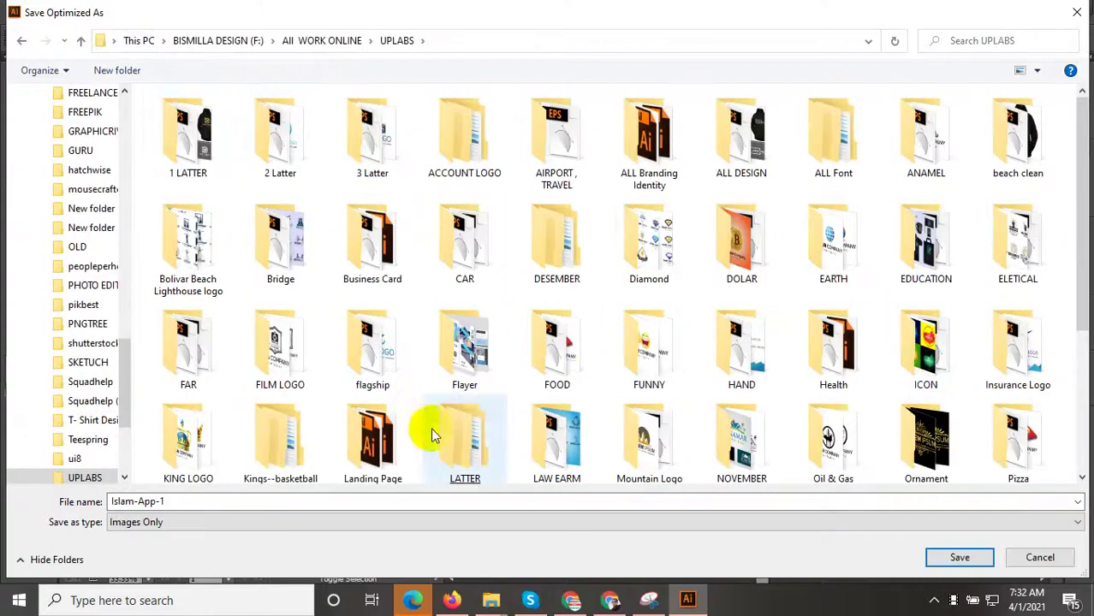
click(399, 436)
double_click(399, 437)
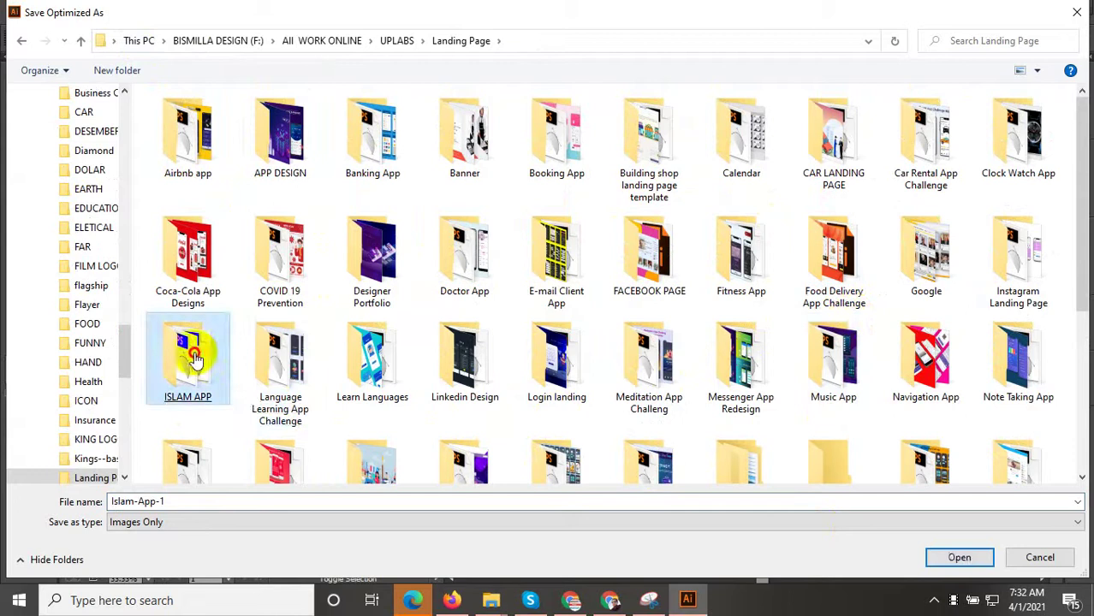
double_click(193, 389)
click(958, 557)
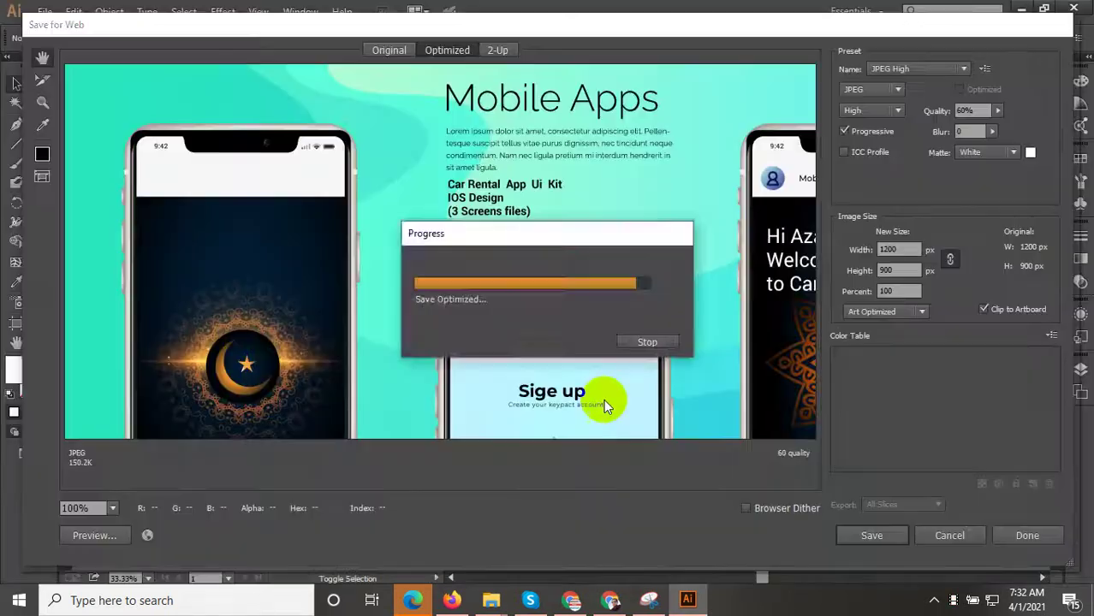
scroll(533, 391, down, 2)
scroll(528, 375, up, 2)
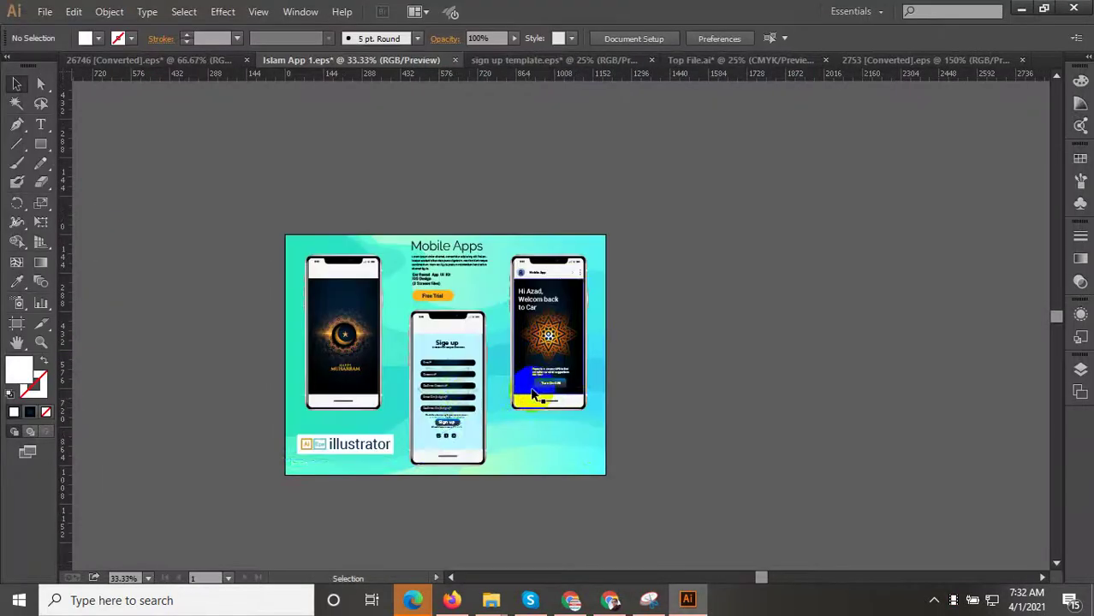
scroll(473, 404, up, 2)
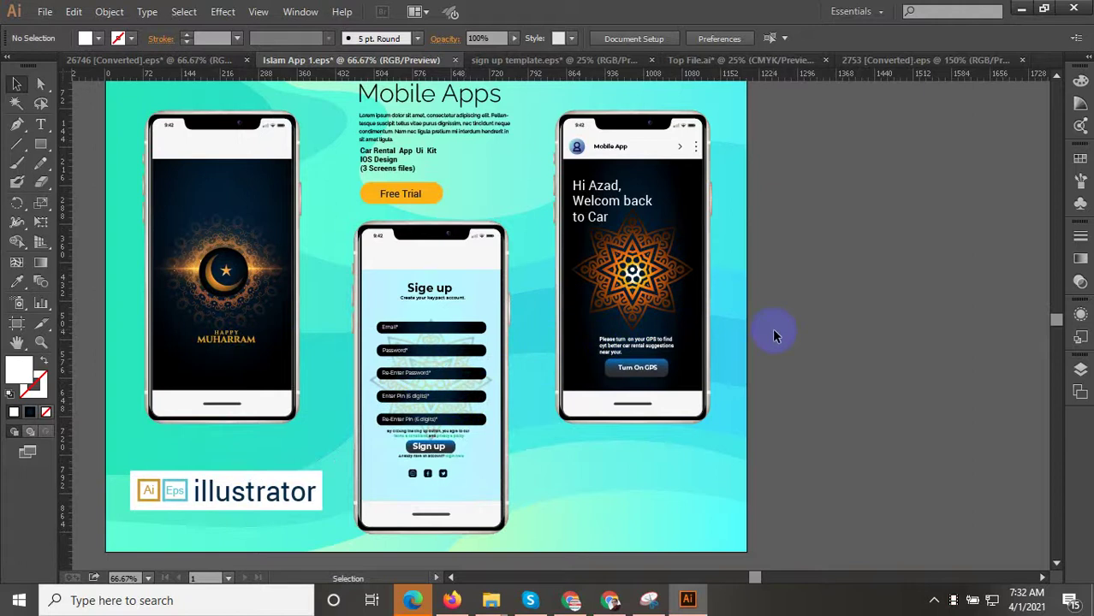
drag(507, 361, 603, 367)
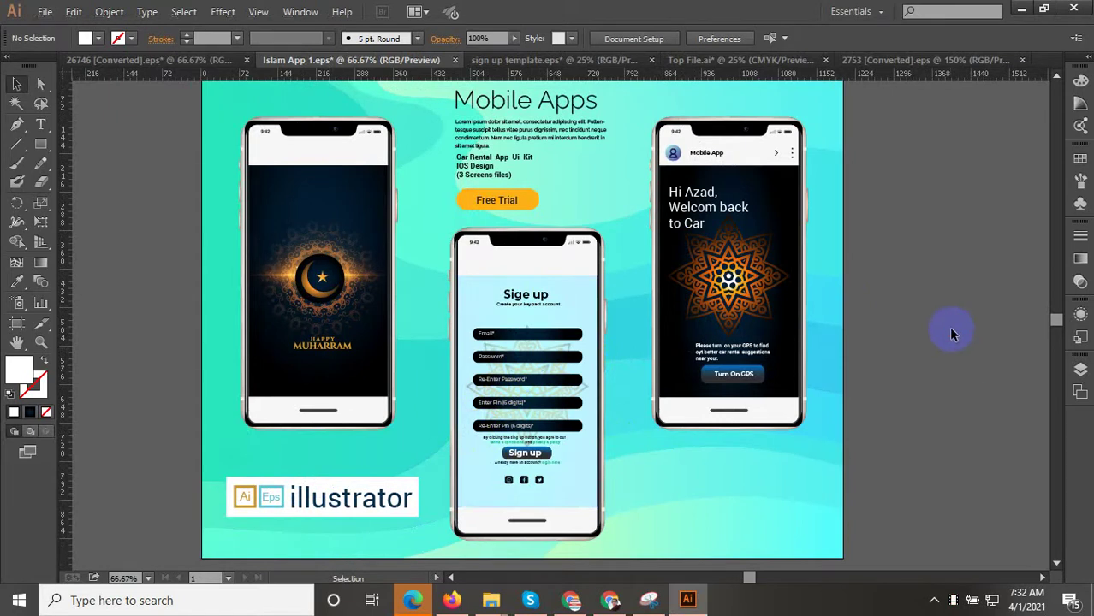
scroll(608, 385, down, 1)
click(371, 336)
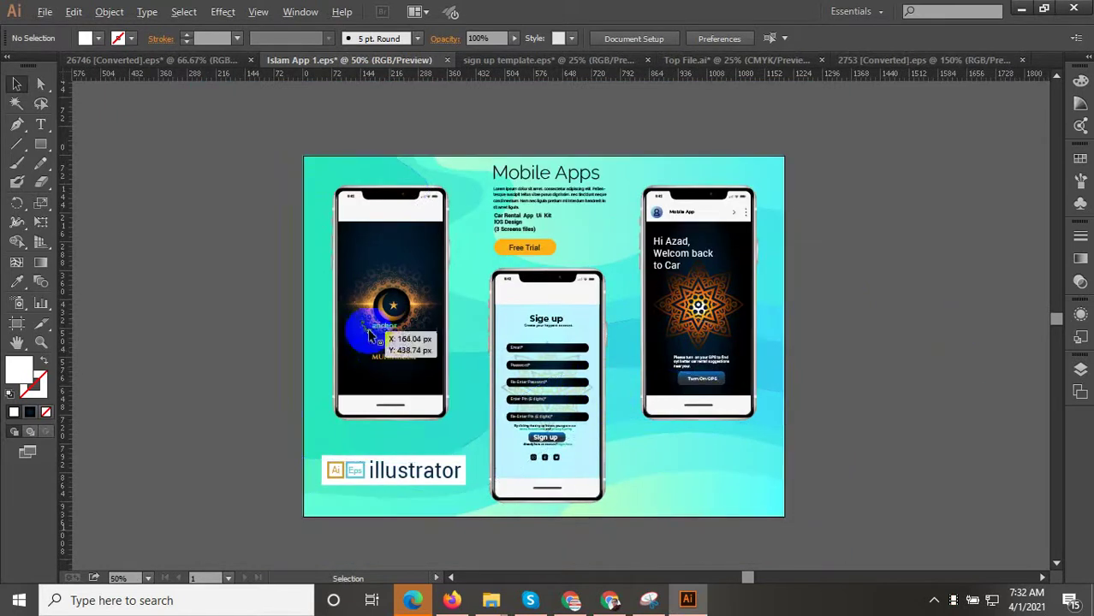
scroll(376, 338, up, 1)
scroll(570, 357, down, 2)
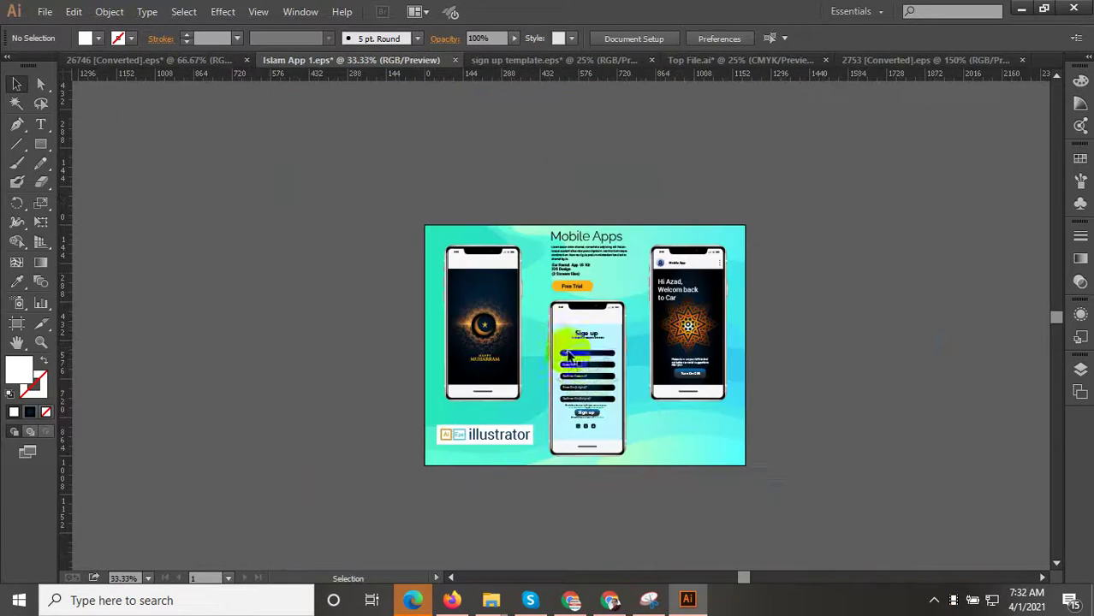
scroll(497, 289, up, 2)
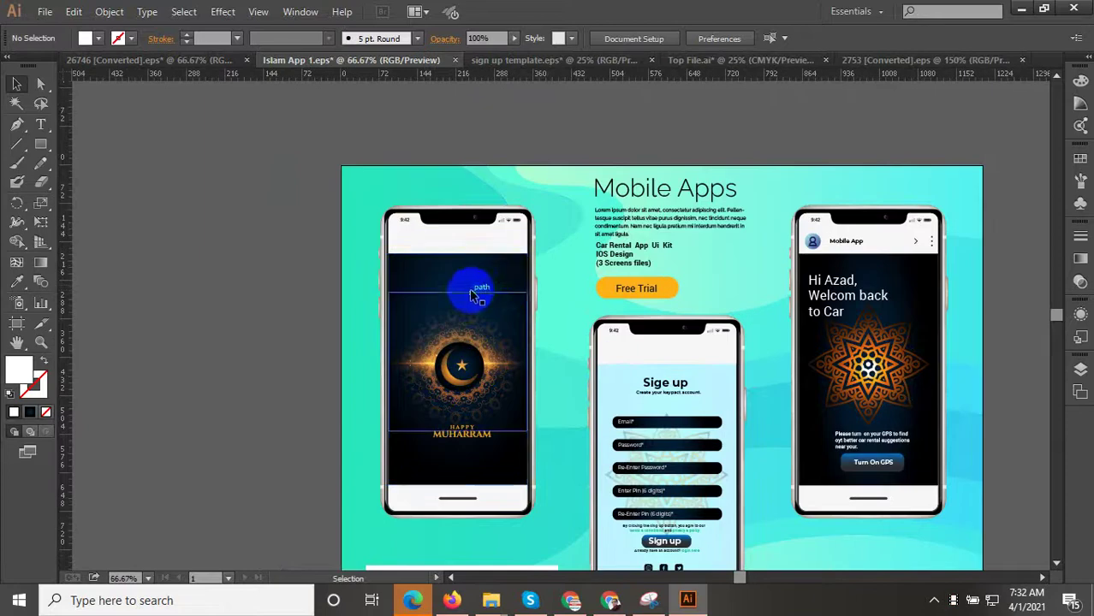
drag(469, 288, 466, 246)
click(133, 248)
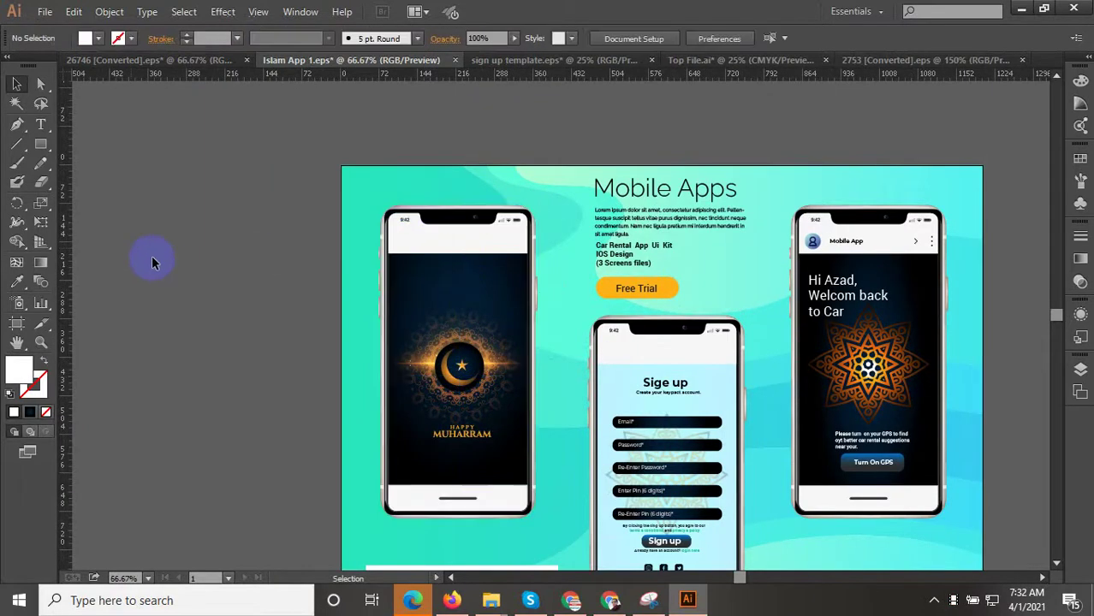
scroll(292, 326, down, 1)
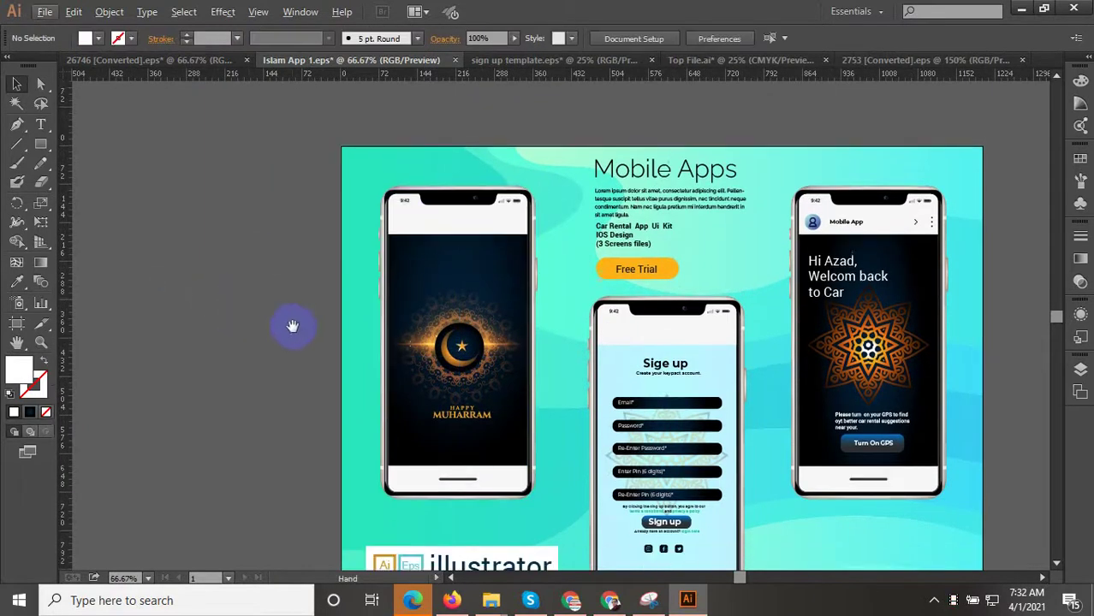
scroll(291, 324, down, 1)
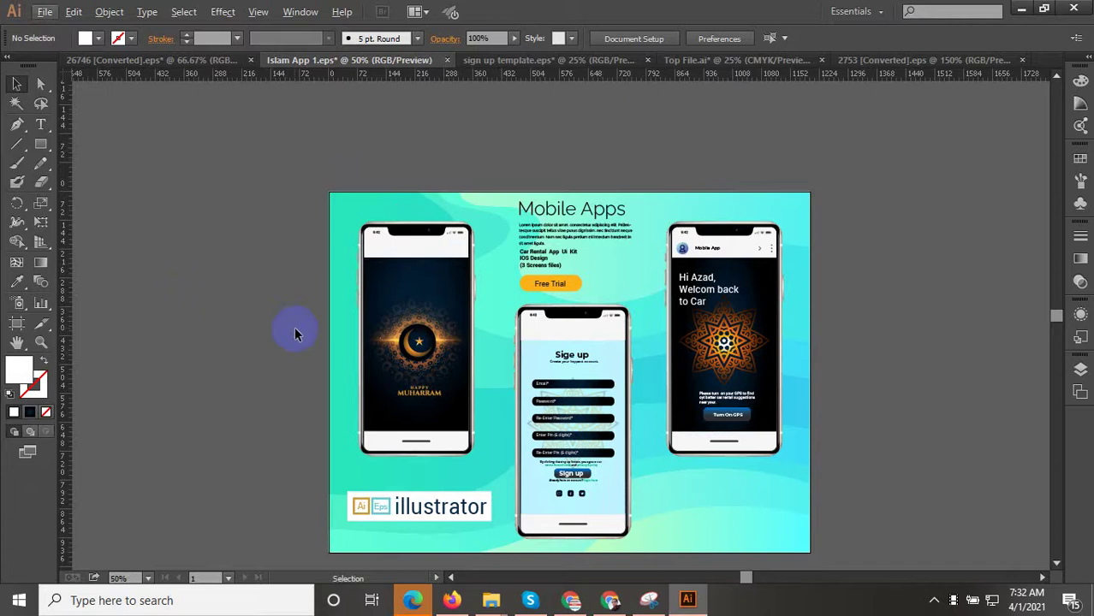